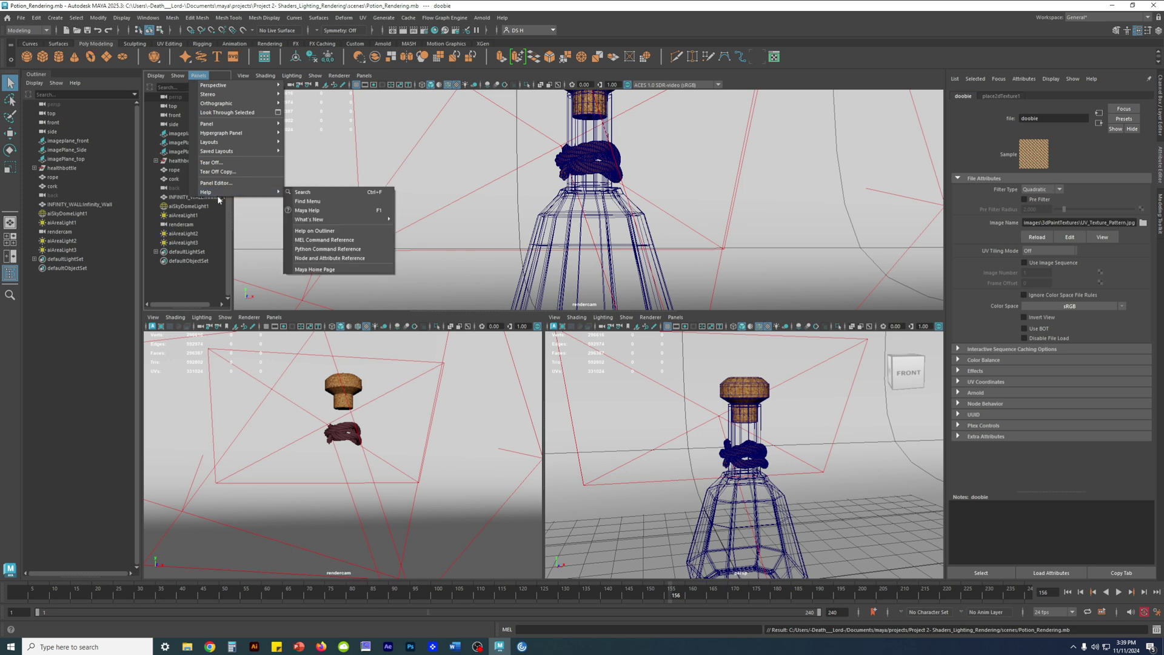
pyautogui.moveTo(240, 86)
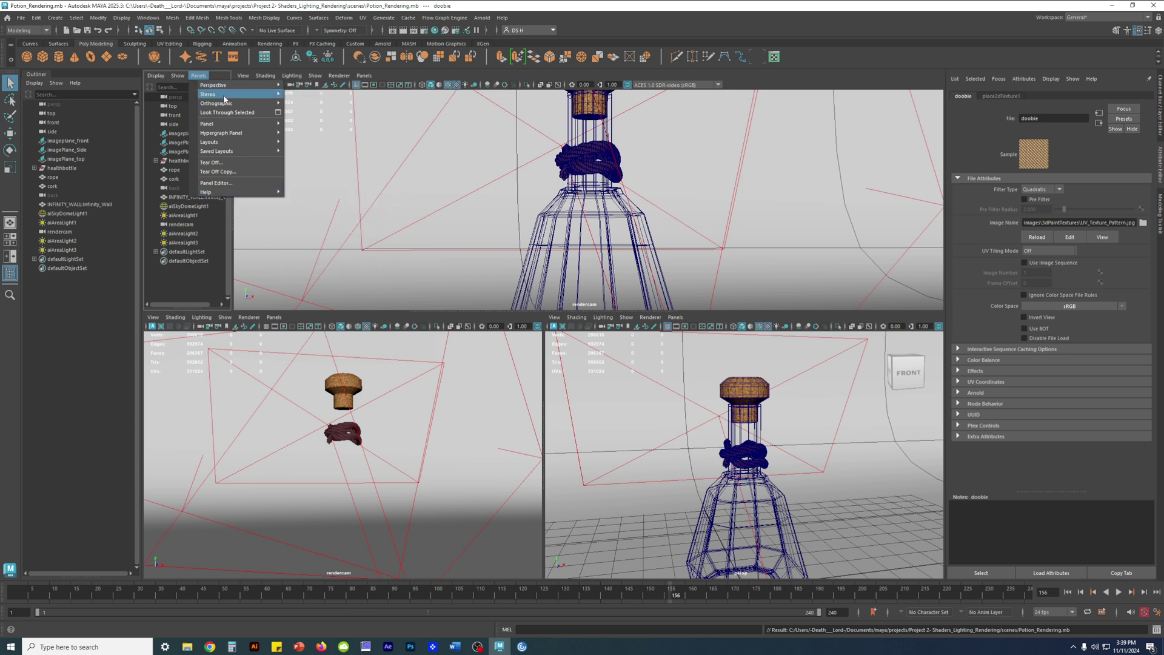
pyautogui.moveTo(233, 141)
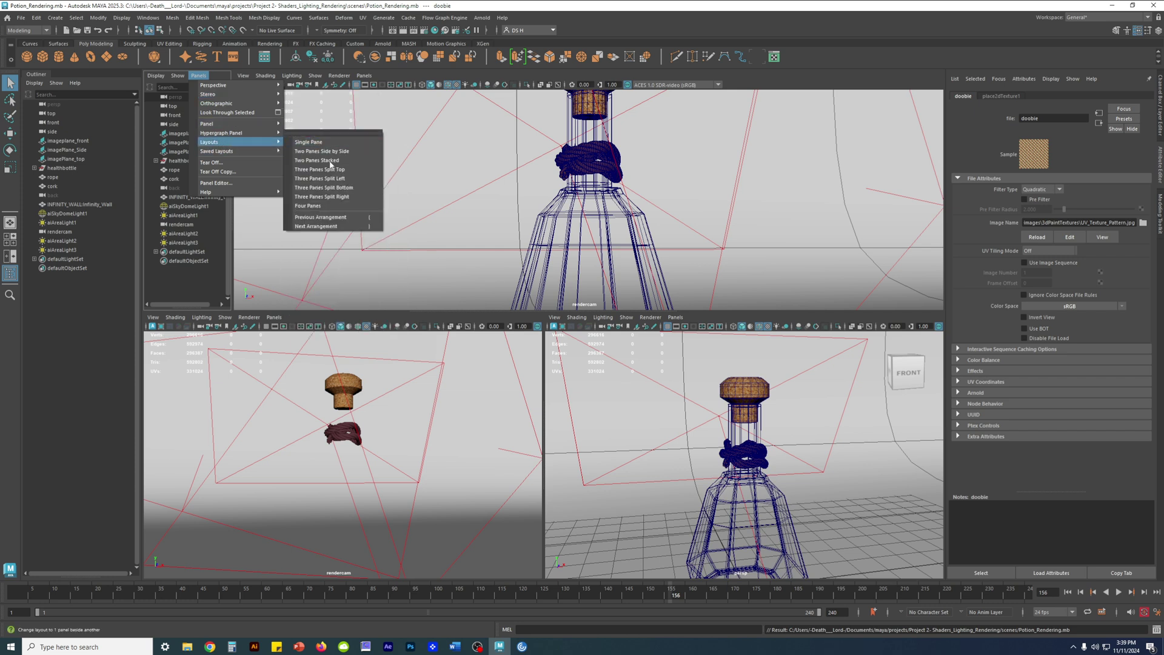
pyautogui.click(331, 208)
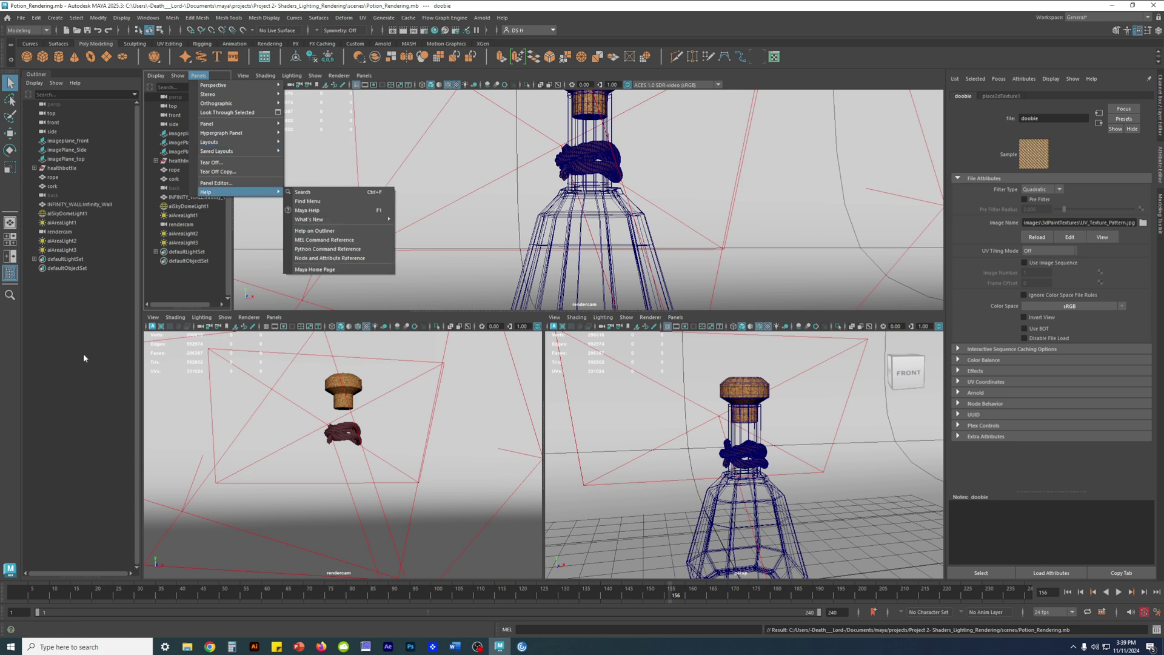
# Step: Reset the General workspace to its factory default layout
pyautogui.click(148, 18)
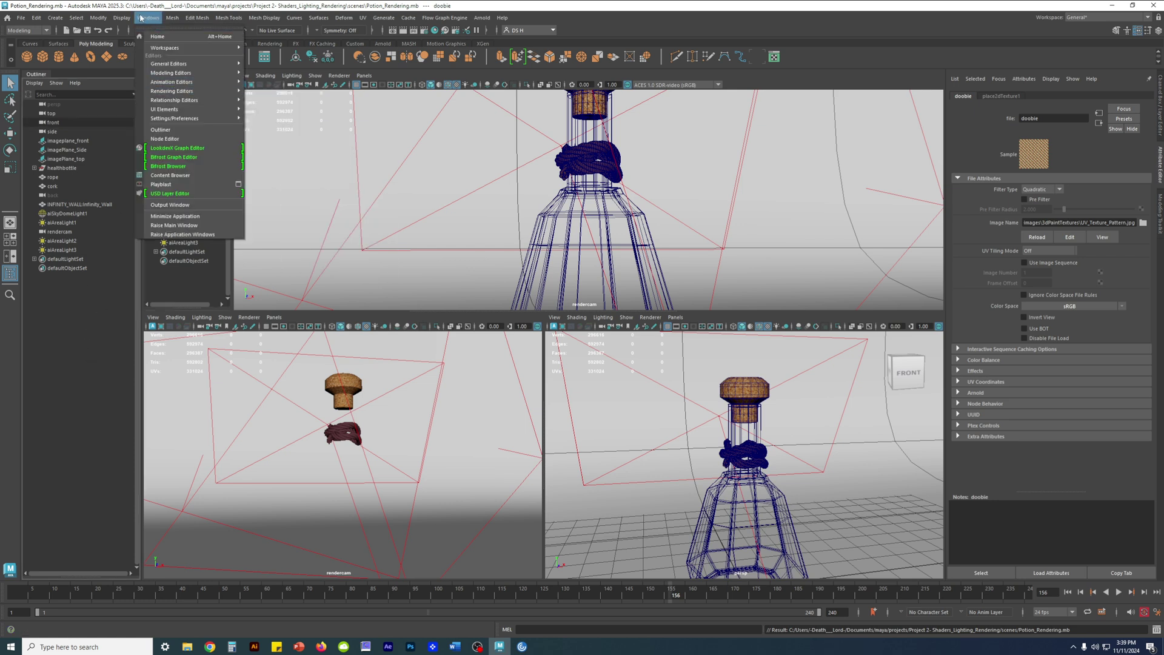
pyautogui.moveTo(169, 122)
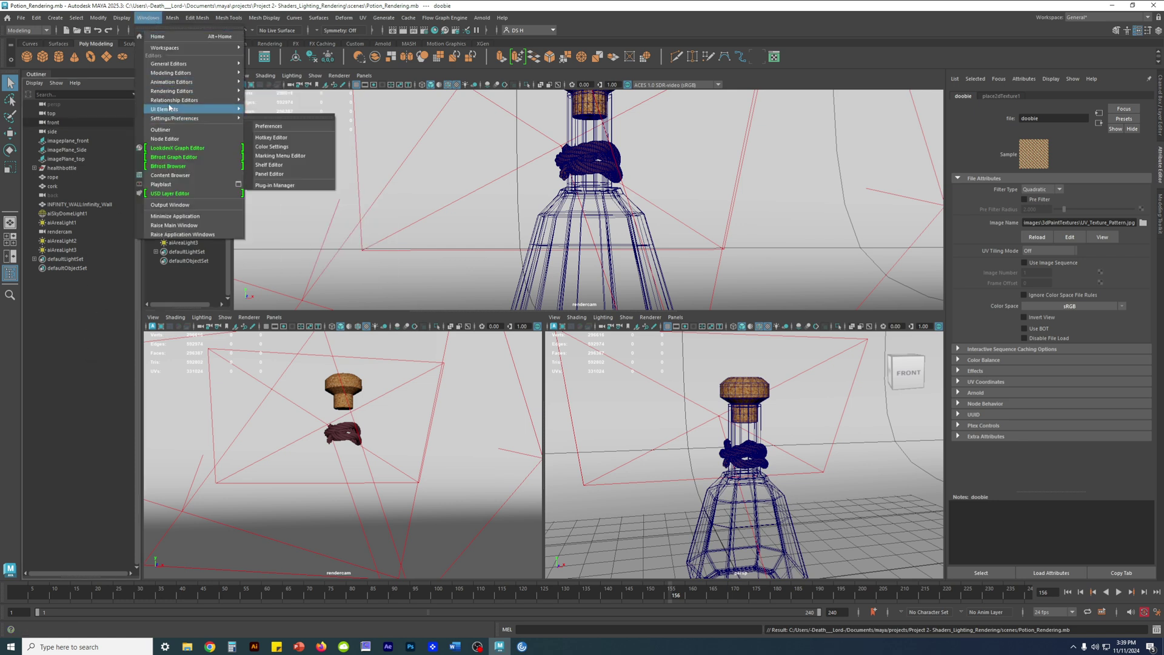
pyautogui.moveTo(189, 51)
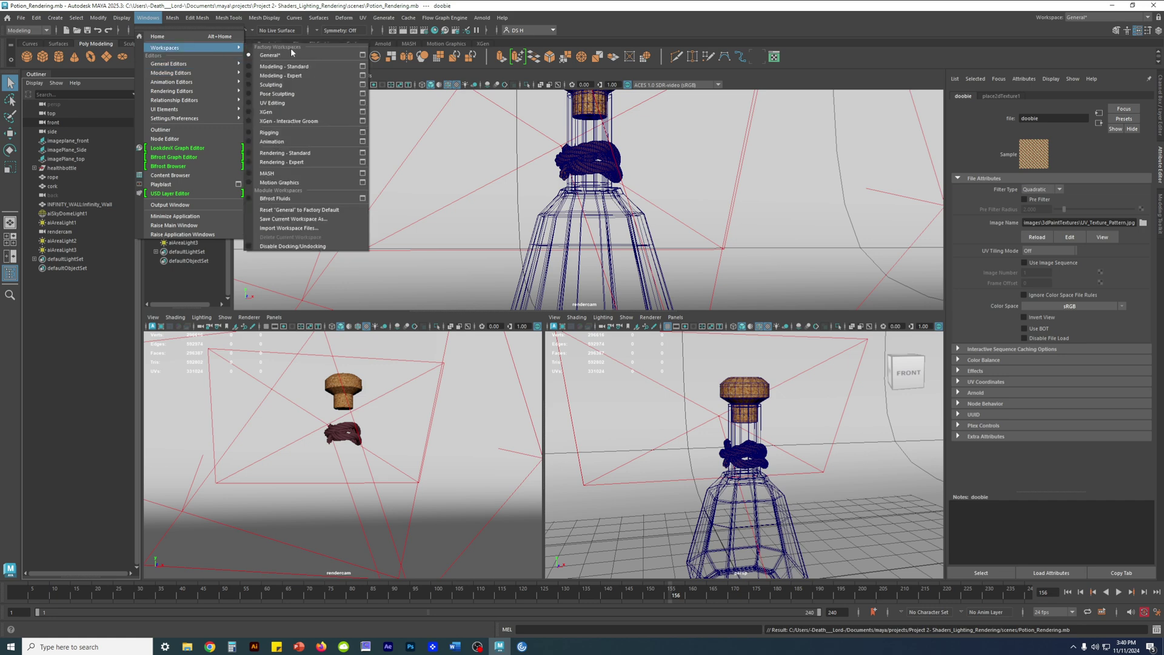
pyautogui.click(319, 211)
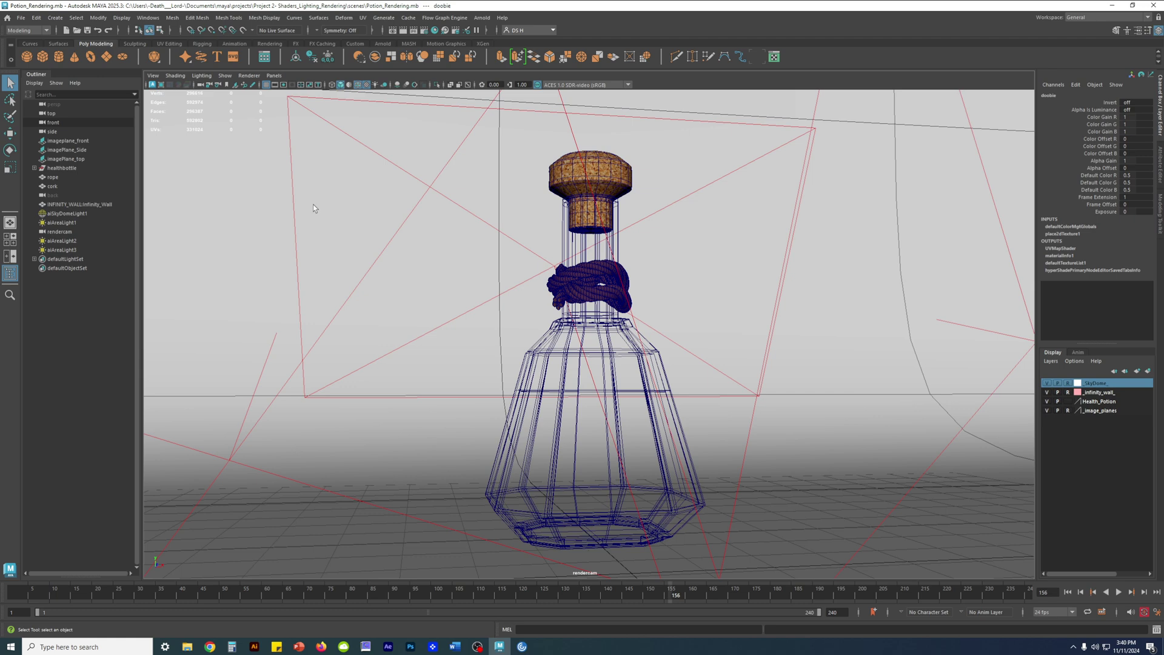
# Step: Show the four-view layout and inspect the bottle scene and infinity wall in the front and side views
pyautogui.click(9, 239)
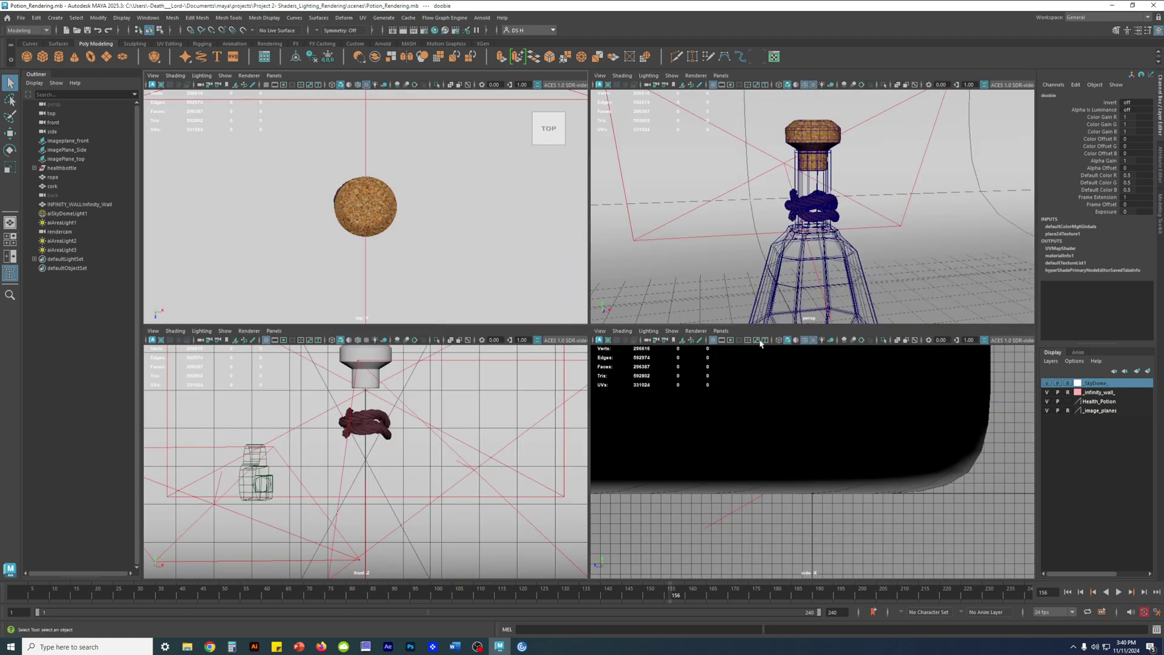
pyautogui.scroll(-5, 420, 485)
pyautogui.keyDown('alt'); pyautogui.moveTo(421, 454); pyautogui.dragTo(408, 474, button='middle'); pyautogui.keyUp('alt')
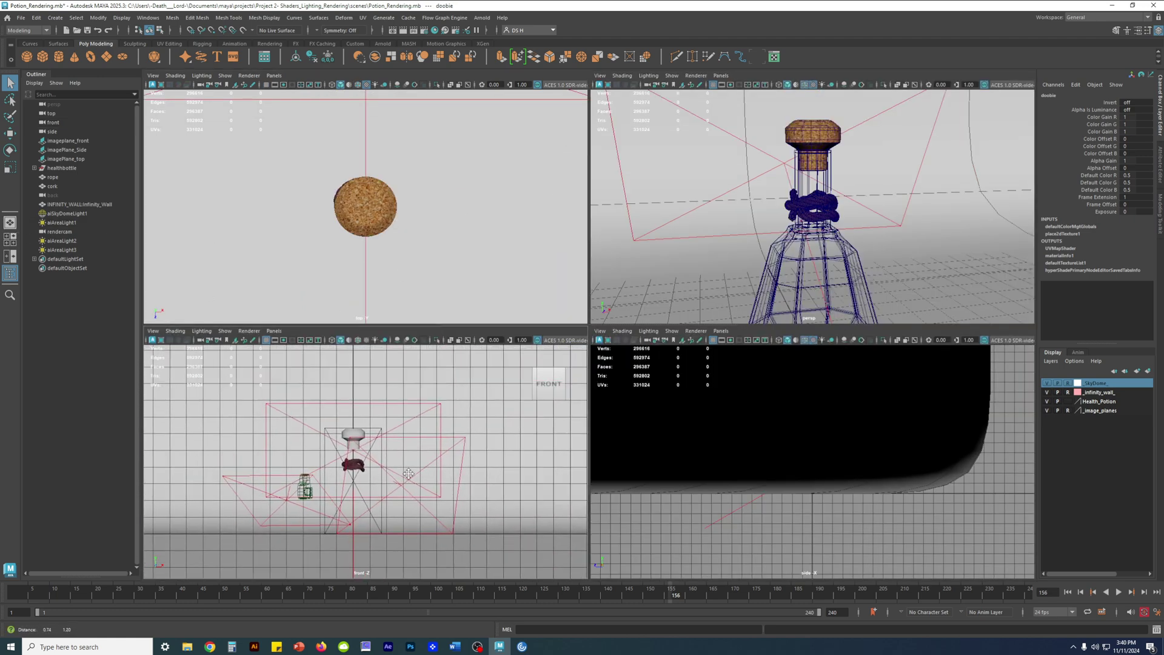
pyautogui.scroll(-4, 781, 421)
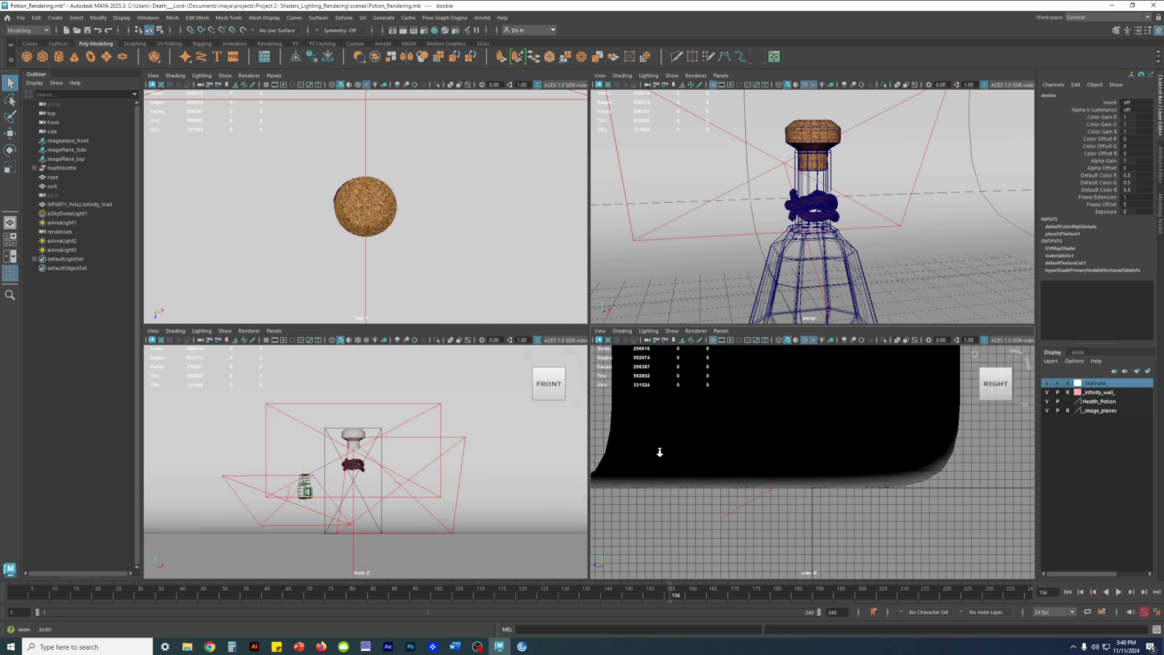
pyautogui.keyDown('alt'); pyautogui.moveTo(781, 421); pyautogui.dragTo(840, 497, button='middle'); pyautogui.keyUp('alt')
pyautogui.scroll(-3, 866, 486)
pyautogui.keyDown('alt'); pyautogui.moveTo(853, 439); pyautogui.dragTo(850, 474, button='middle'); pyautogui.keyUp('alt')
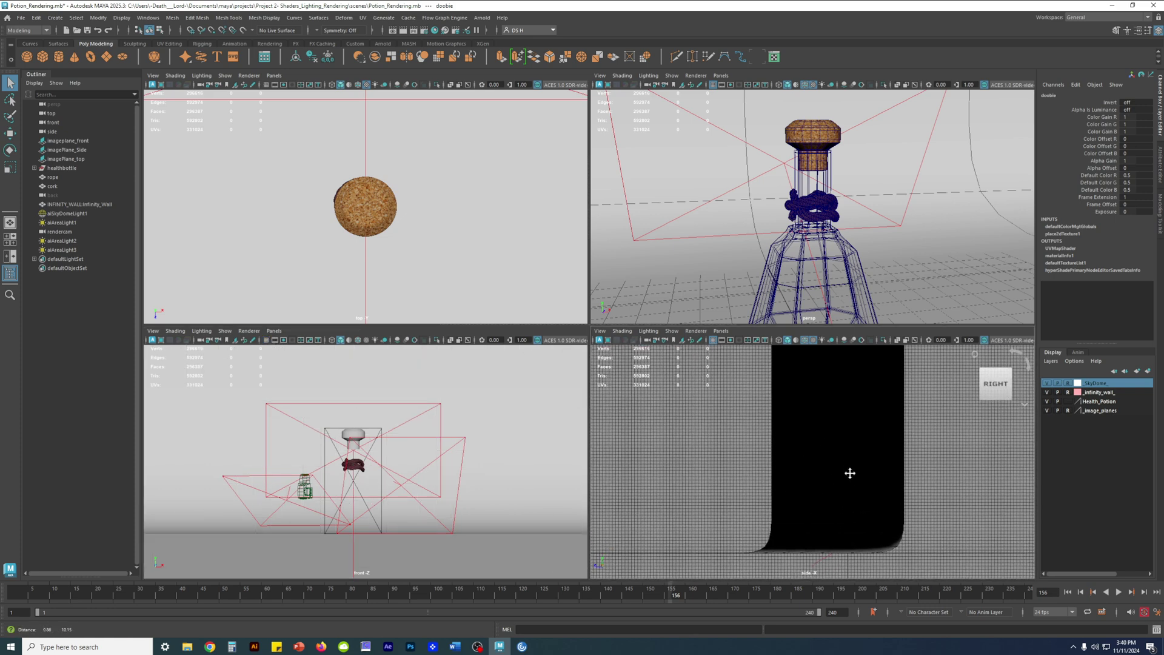
pyautogui.scroll(-5, 749, 164)
# Step: Maximize the perspective view and turn on Backface Culling for its shading
pyautogui.press('space')
pyautogui.keyDown('alt'); pyautogui.moveTo(719, 286); pyautogui.dragTo(720, 311); pyautogui.keyUp('alt')
pyautogui.scroll(-2, 697, 297)
pyautogui.scroll(-3, 647, 262)
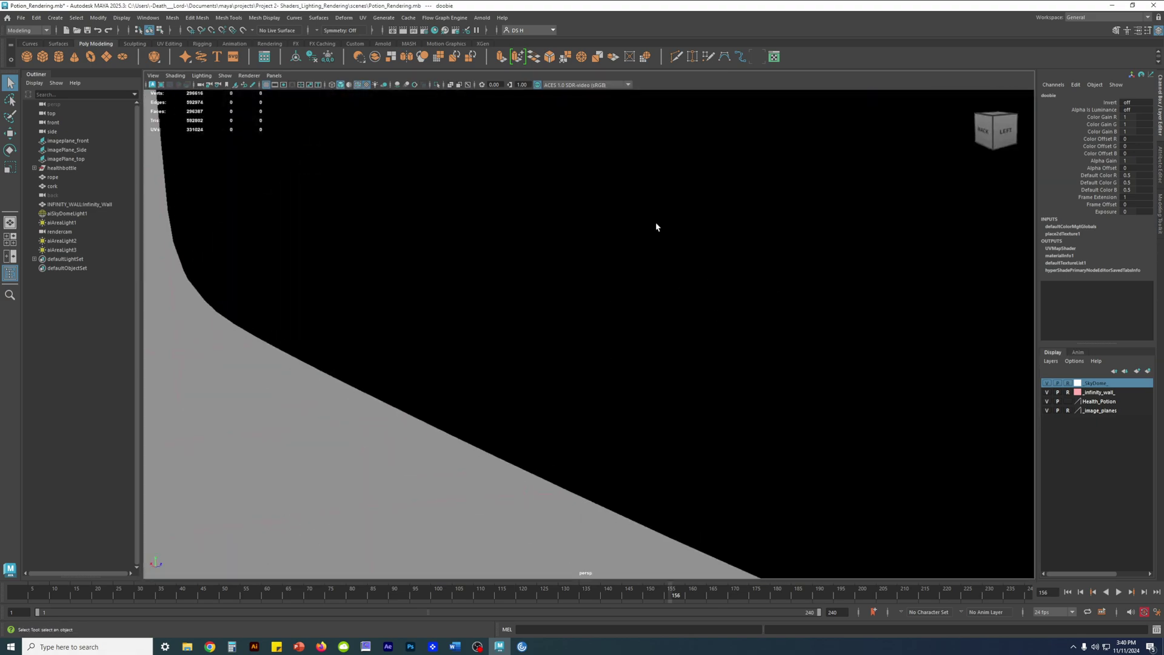
pyautogui.keyDown('alt'); pyautogui.moveTo(747, 248); pyautogui.dragTo(593, 246); pyautogui.keyUp('alt')
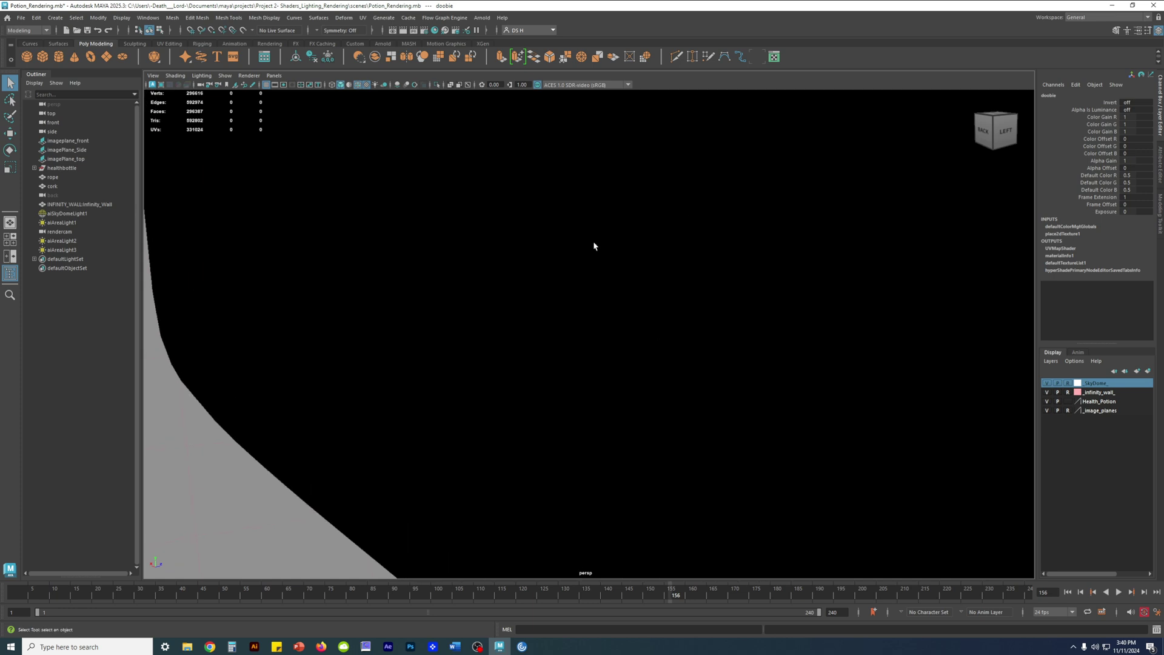
pyautogui.click(175, 75)
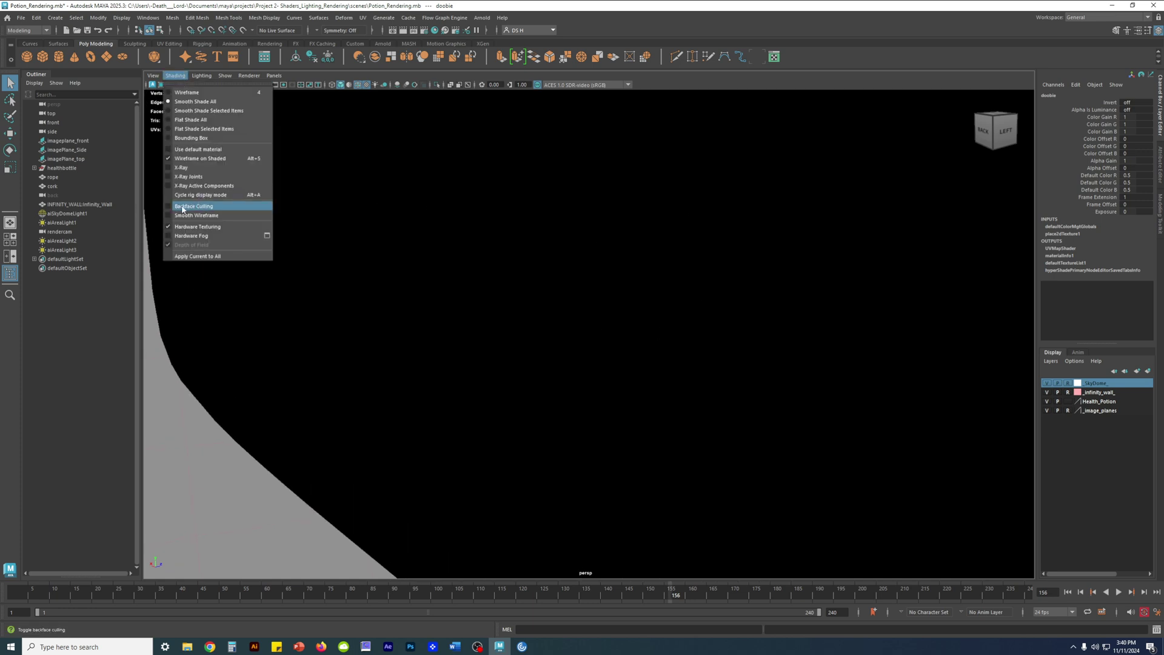
pyautogui.click(201, 208)
# Step: Select the glass bottle mesh beneath the cork and isolate it in the perspective view
pyautogui.keyDown('alt'); pyautogui.moveTo(801, 267); pyautogui.dragTo(619, 319); pyautogui.keyUp('alt')
pyautogui.click(697, 217)
pyautogui.keyDown('alt'); pyautogui.moveTo(864, 333); pyautogui.dragTo(816, 363); pyautogui.keyUp('alt')
pyautogui.keyDown('alt'); pyautogui.moveTo(815, 364); pyautogui.dragTo(898, 435, button='right'); pyautogui.keyUp('alt')
pyautogui.keyDown('alt'); pyautogui.moveTo(695, 388); pyautogui.dragTo(819, 376); pyautogui.keyUp('alt')
pyautogui.keyDown('alt'); pyautogui.moveTo(661, 315); pyautogui.dragTo(731, 391, button='middle'); pyautogui.keyUp('alt')
pyautogui.keyDown('alt'); pyautogui.moveTo(731, 391); pyautogui.dragTo(826, 418, button='right'); pyautogui.keyUp('alt')
pyautogui.click(633, 289)
pyautogui.press('w')
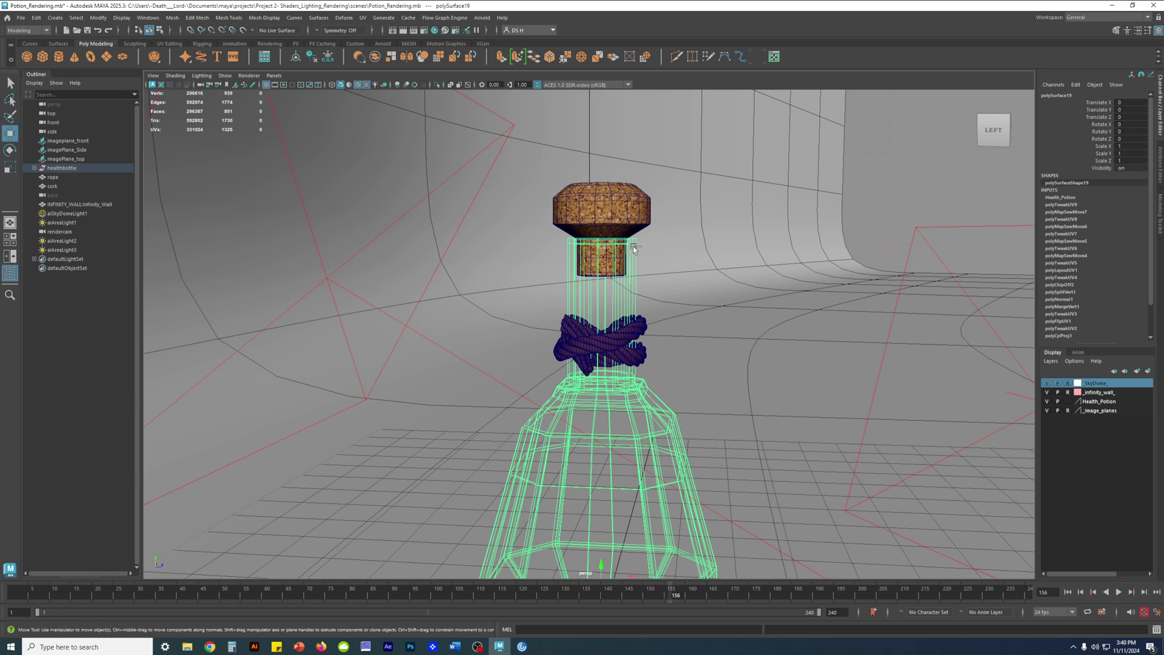
pyautogui.hotkey('ctrl', '1')
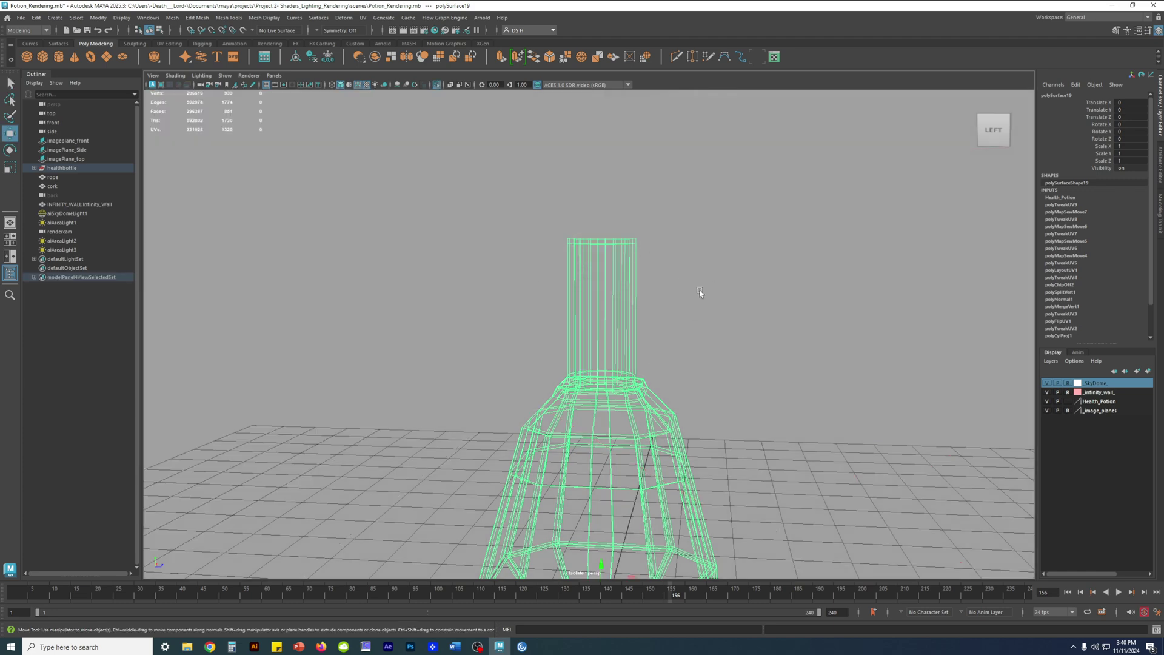
# Step: Deselect the isolated bottle and display it shaded with the default material
pyautogui.click(800, 345)
pyautogui.keyDown('alt'); pyautogui.moveTo(800, 345); pyautogui.dragTo(631, 197); pyautogui.keyUp('alt')
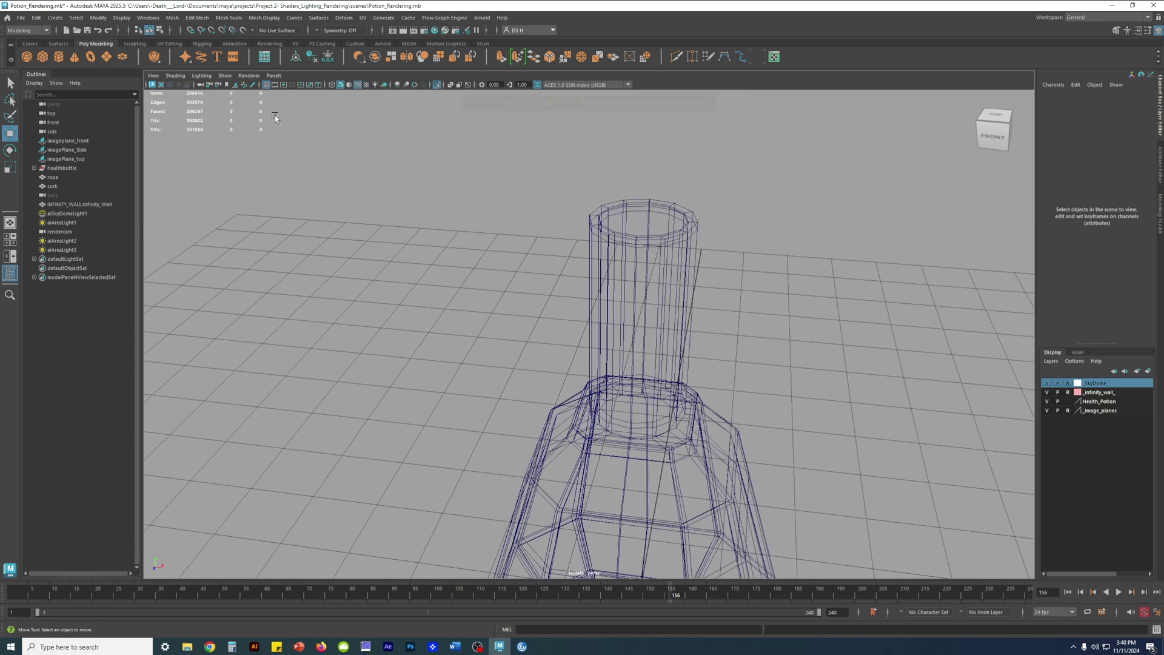
pyautogui.click(176, 75)
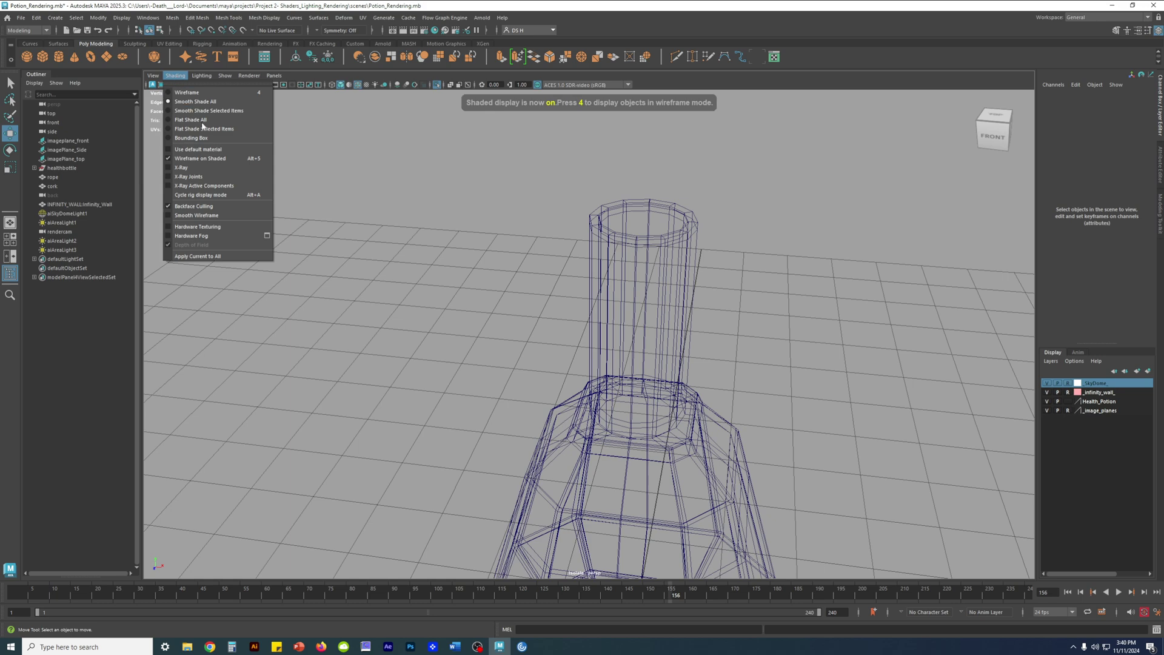
pyautogui.click(208, 150)
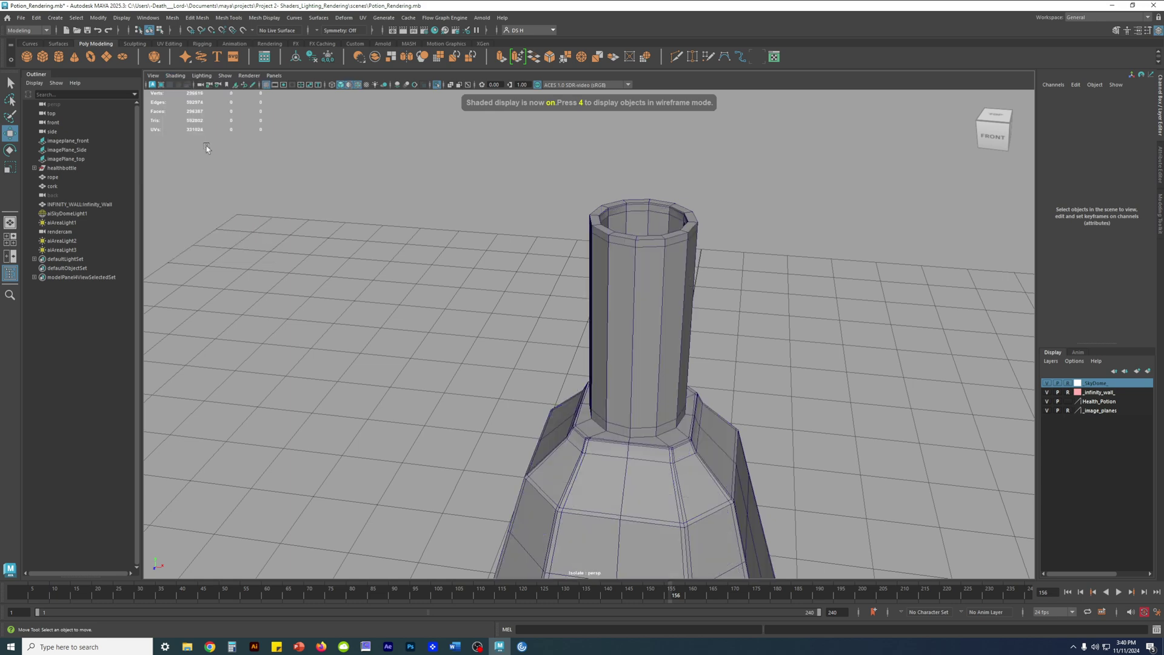
# Step: Select the bottle mesh and compare its neck rim with smooth mesh preview on and off
pyautogui.keyDown('alt'); pyautogui.moveTo(719, 272); pyautogui.dragTo(766, 250); pyautogui.keyUp('alt')
pyautogui.keyDown('alt'); pyautogui.moveTo(675, 224); pyautogui.dragTo(650, 318, button='middle'); pyautogui.keyUp('alt')
pyautogui.keyDown('alt'); pyautogui.moveTo(649, 319); pyautogui.dragTo(910, 394, button='right'); pyautogui.keyUp('alt')
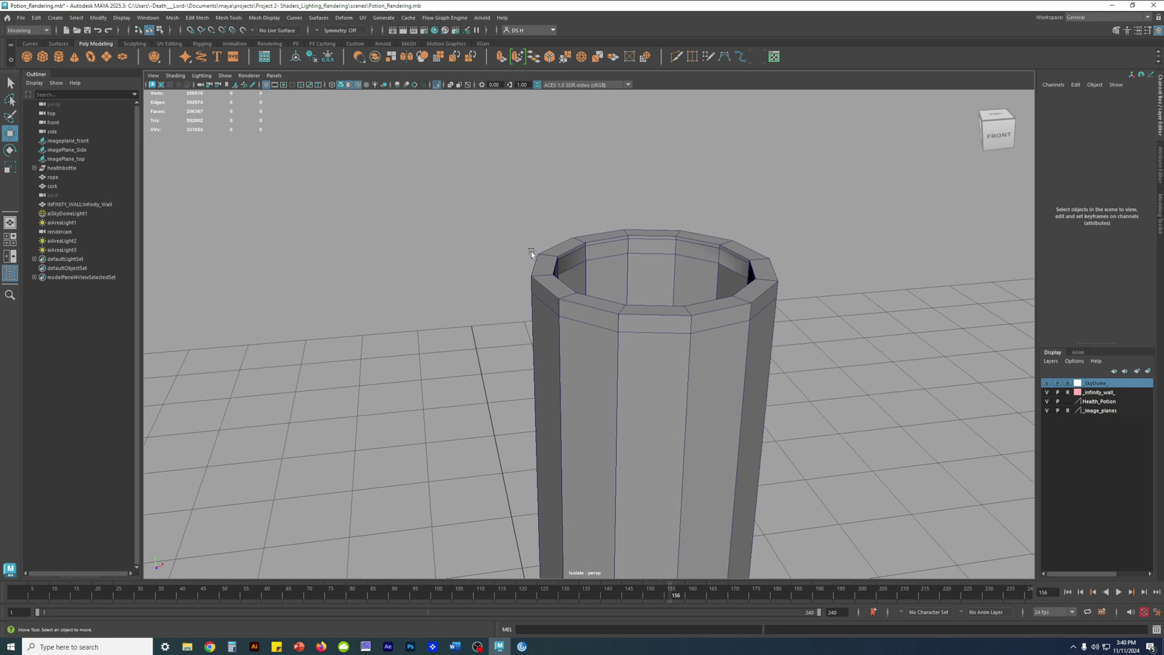
pyautogui.click(755, 304)
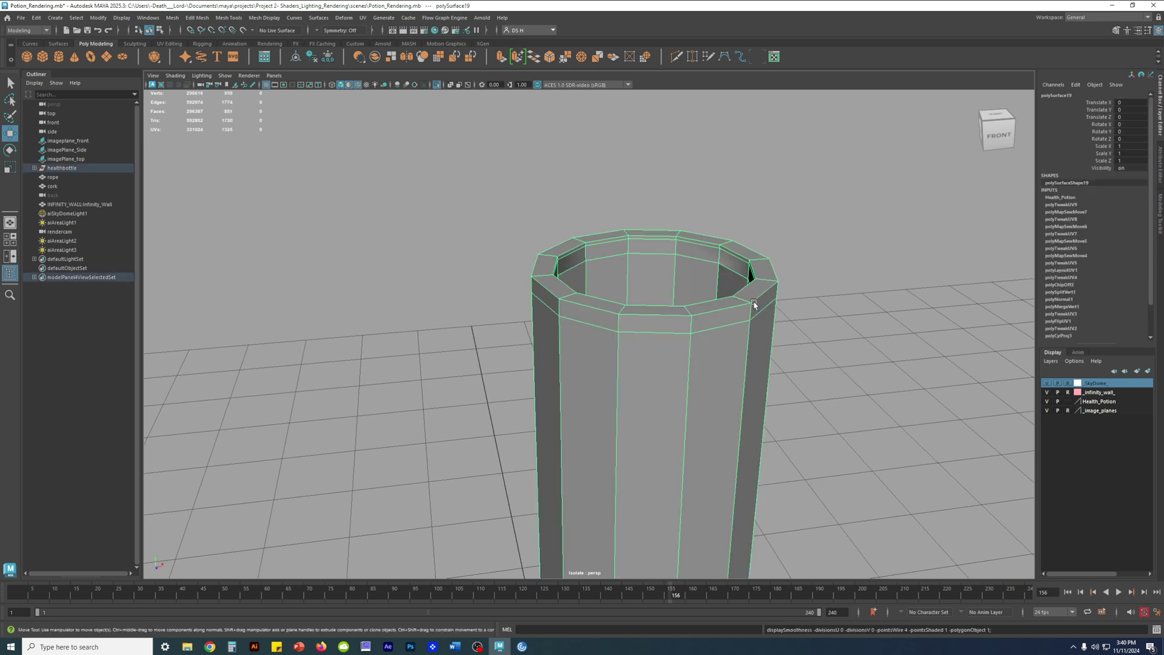
pyautogui.moveTo(733, 302)
pyautogui.keyDown('alt'); pyautogui.mouseDown()
pyautogui.moveTo(717, 292)
pyautogui.moveTo(751, 291)
pyautogui.moveTo(718, 289)
pyautogui.moveTo(709, 303)
pyautogui.mouseUp(); pyautogui.keyUp('alt')
pyautogui.press('3')
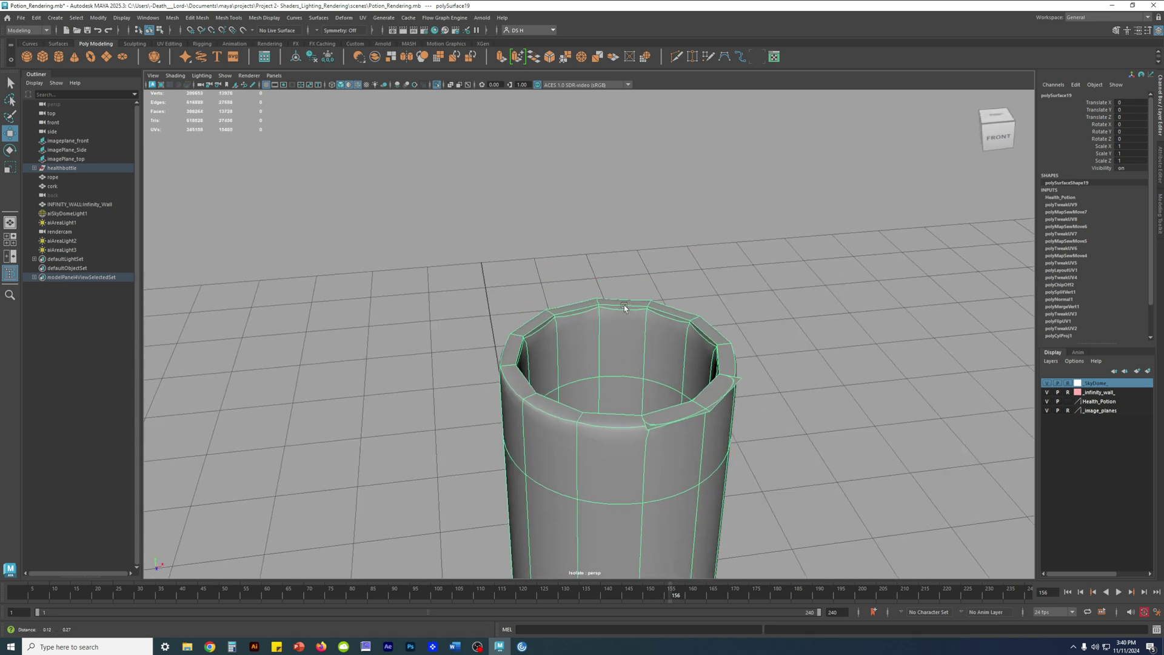
pyautogui.press('1')
# Step: Examine the inner wall and corner edges of the neck opening up close, toggling smooth mesh preview
pyautogui.scroll(5, 661, 303)
pyautogui.keyDown('alt'); pyautogui.moveTo(623, 280); pyautogui.dragTo(866, 293); pyautogui.keyUp('alt')
pyautogui.keyDown('alt'); pyautogui.moveTo(869, 289); pyautogui.dragTo(631, 346, button='middle'); pyautogui.keyUp('alt')
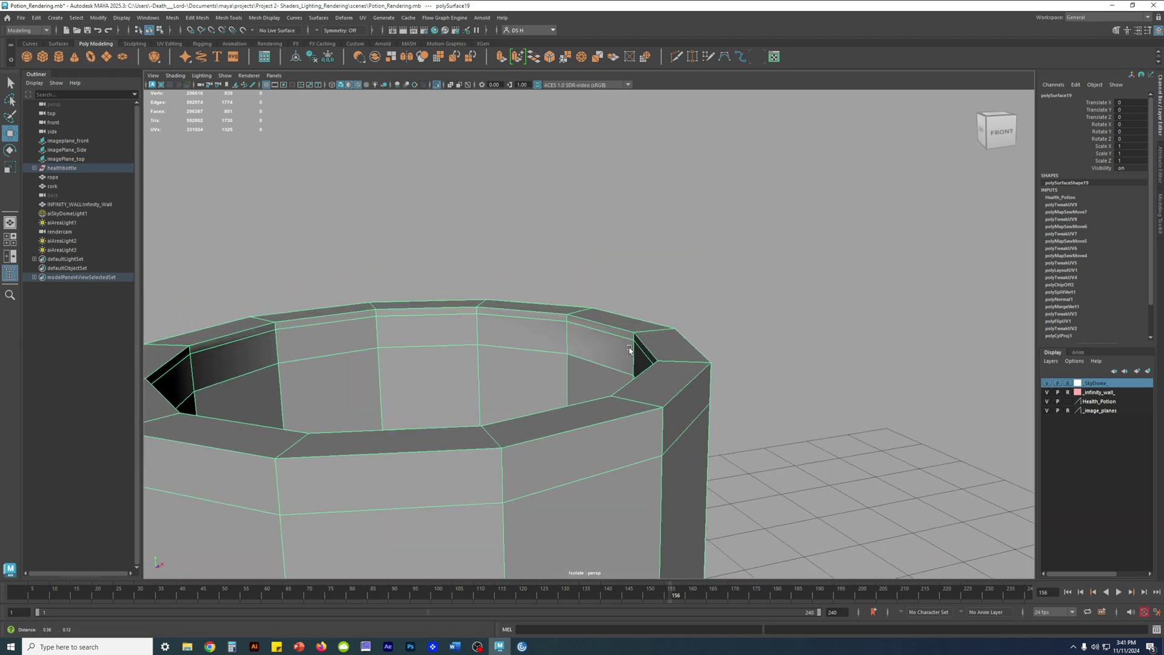
pyautogui.keyDown('alt'); pyautogui.moveTo(631, 346); pyautogui.dragTo(678, 333); pyautogui.keyUp('alt')
pyautogui.press('3')
pyautogui.keyDown('alt'); pyautogui.moveTo(731, 316); pyautogui.dragTo(696, 329, button='right'); pyautogui.keyUp('alt')
pyautogui.press('1')
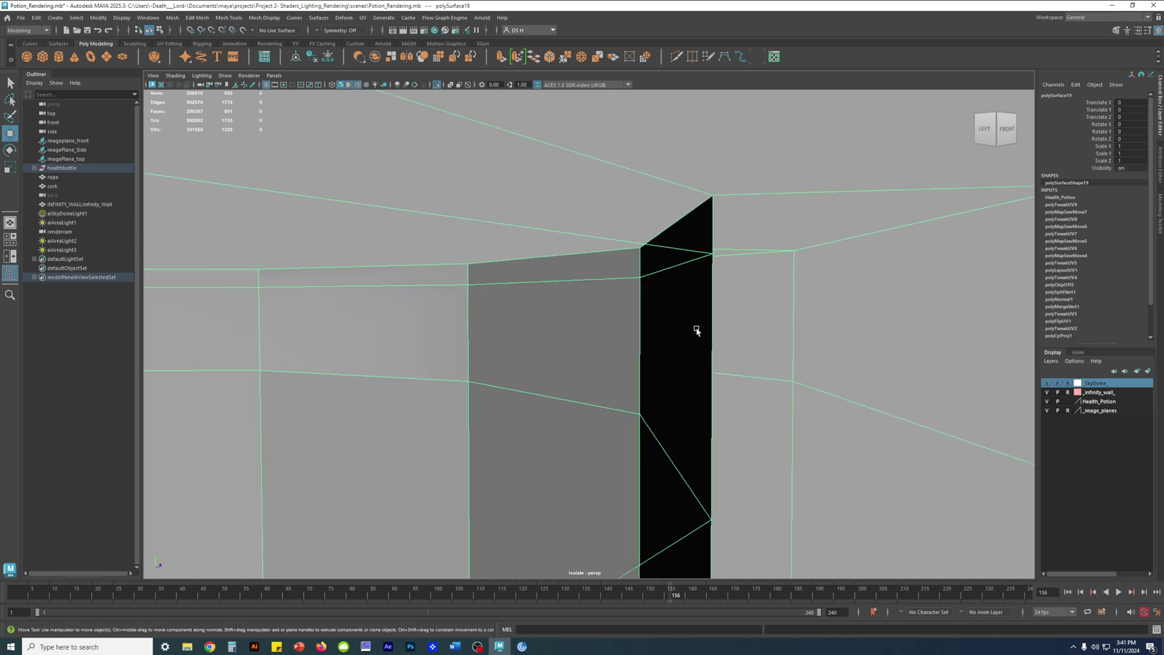
pyautogui.press('3')
pyautogui.keyDown('alt'); pyautogui.moveTo(751, 325); pyautogui.dragTo(740, 221); pyautogui.keyUp('alt')
pyautogui.press('1')
pyautogui.keyDown('alt'); pyautogui.moveTo(593, 280); pyautogui.dragTo(574, 291, button='right'); pyautogui.keyUp('alt')
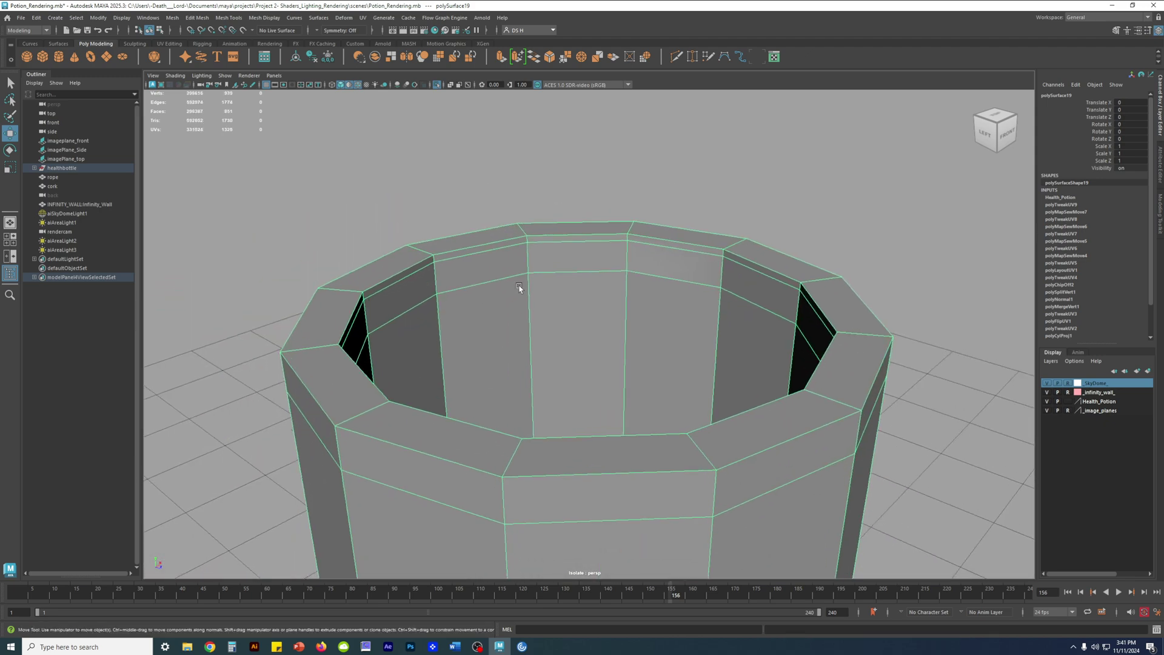
# Step: Check the neck rim's vertices in wireframe by selecting them in vertex mode
pyautogui.keyDown('alt'); pyautogui.moveTo(519, 288); pyautogui.dragTo(471, 271); pyautogui.keyUp('alt')
pyautogui.click(259, 200)
pyautogui.moveTo(458, 236); pyautogui.dragTo(368, 238, button='right')
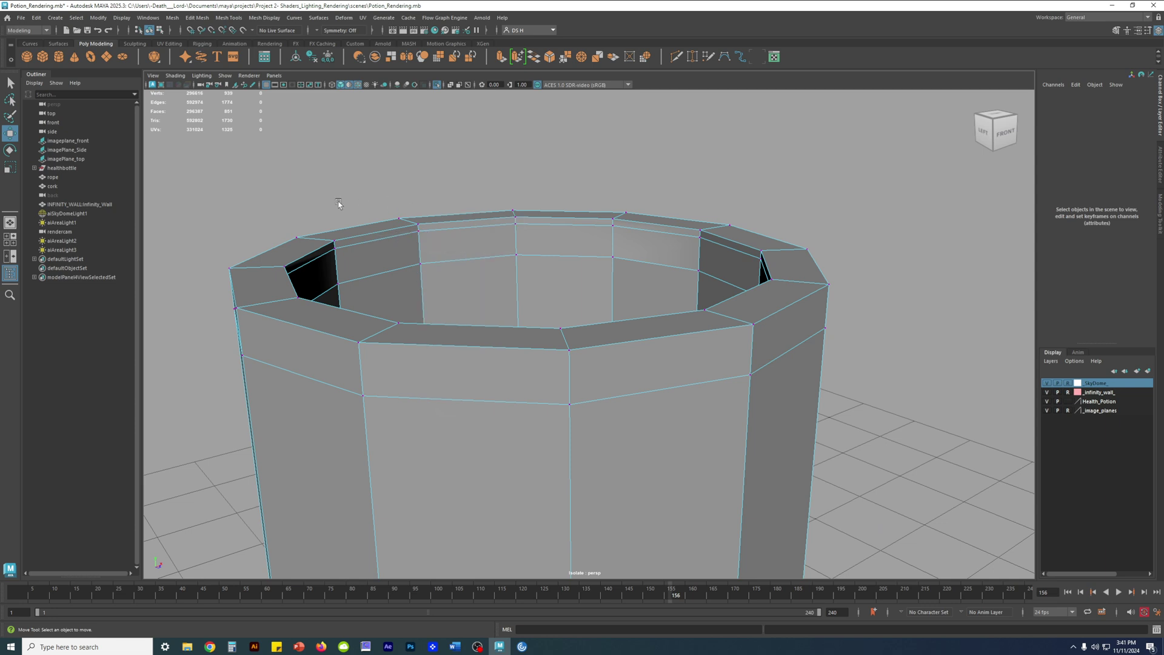
pyautogui.keyDown('alt'); pyautogui.moveTo(710, 217); pyautogui.dragTo(555, 223); pyautogui.keyUp('alt')
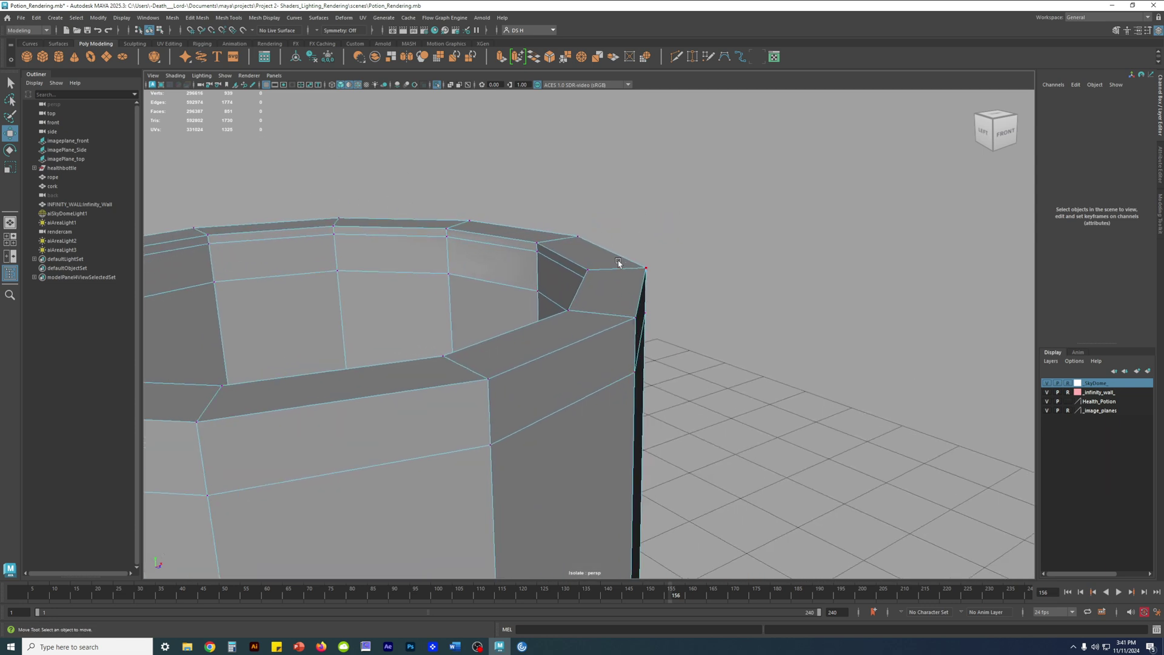
pyautogui.press('4')
pyautogui.click(578, 236)
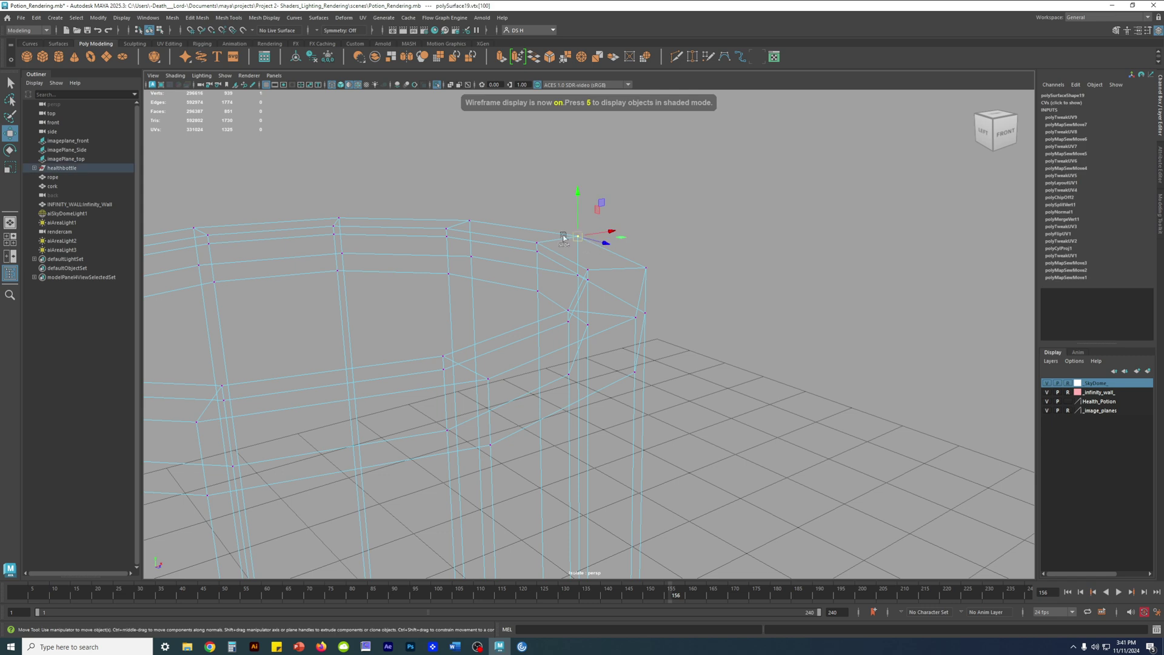
pyautogui.press('q')
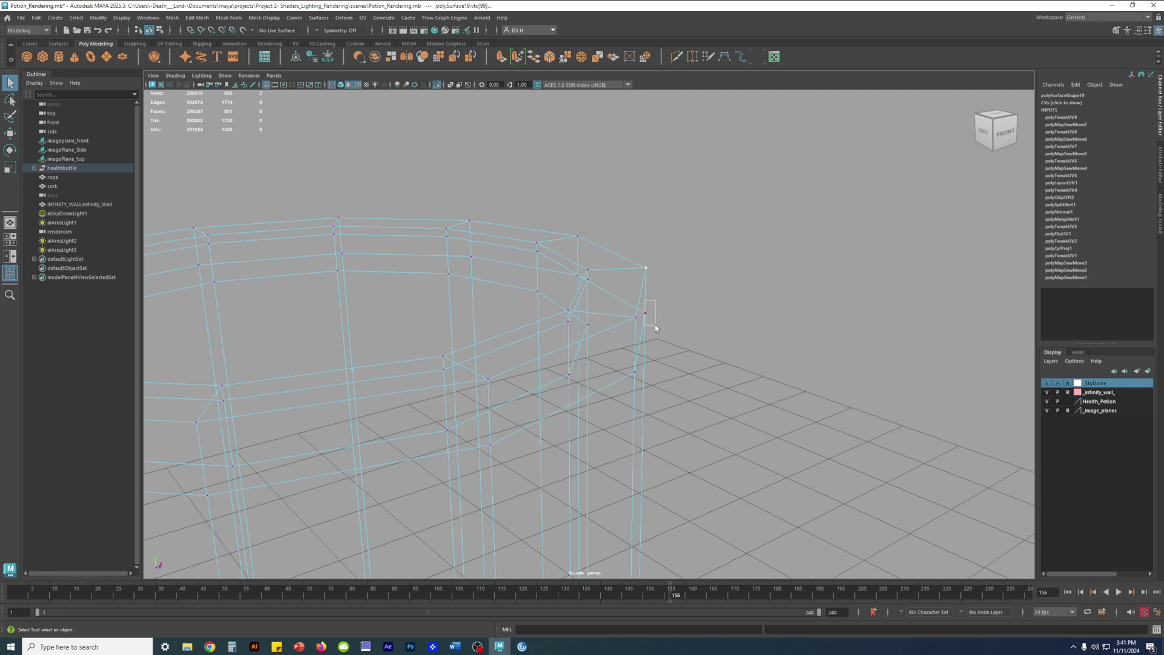
pyautogui.moveTo(591, 273); pyautogui.dragTo(590, 272)
# Step: Check the neck rim's edges in wireframe by selecting them in edge mode
pyautogui.keyDown('alt'); pyautogui.moveTo(576, 185); pyautogui.dragTo(721, 213); pyautogui.keyUp('alt')
pyautogui.moveTo(698, 278); pyautogui.dragTo(682, 191, button='right')
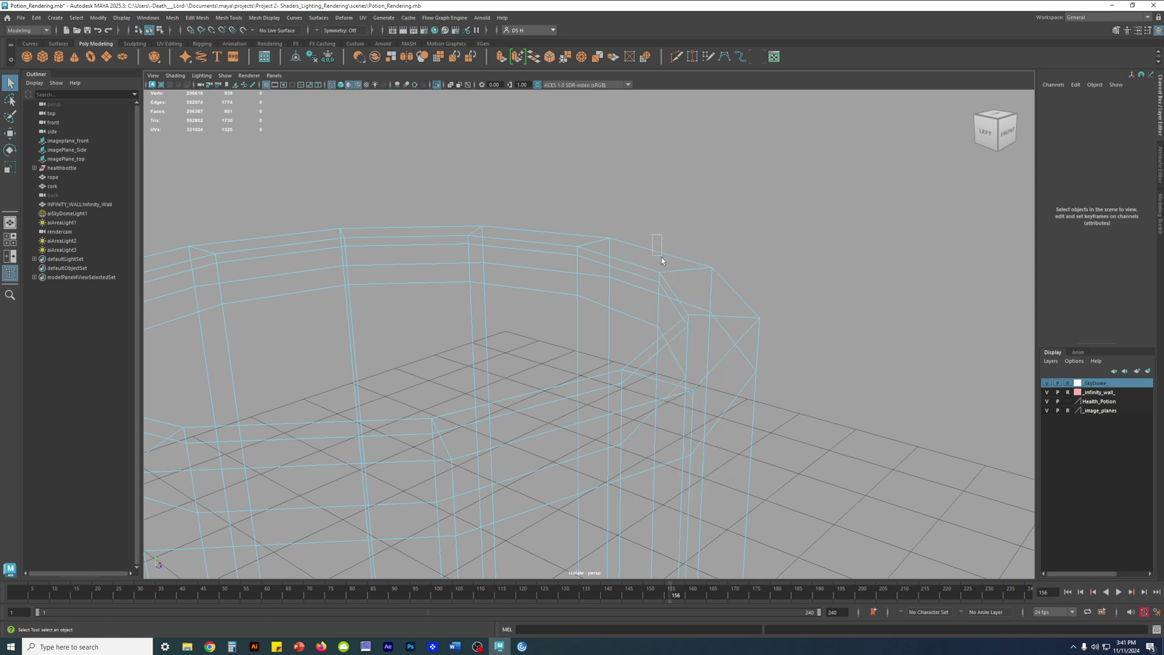
pyautogui.moveTo(662, 258); pyautogui.dragTo(662, 256)
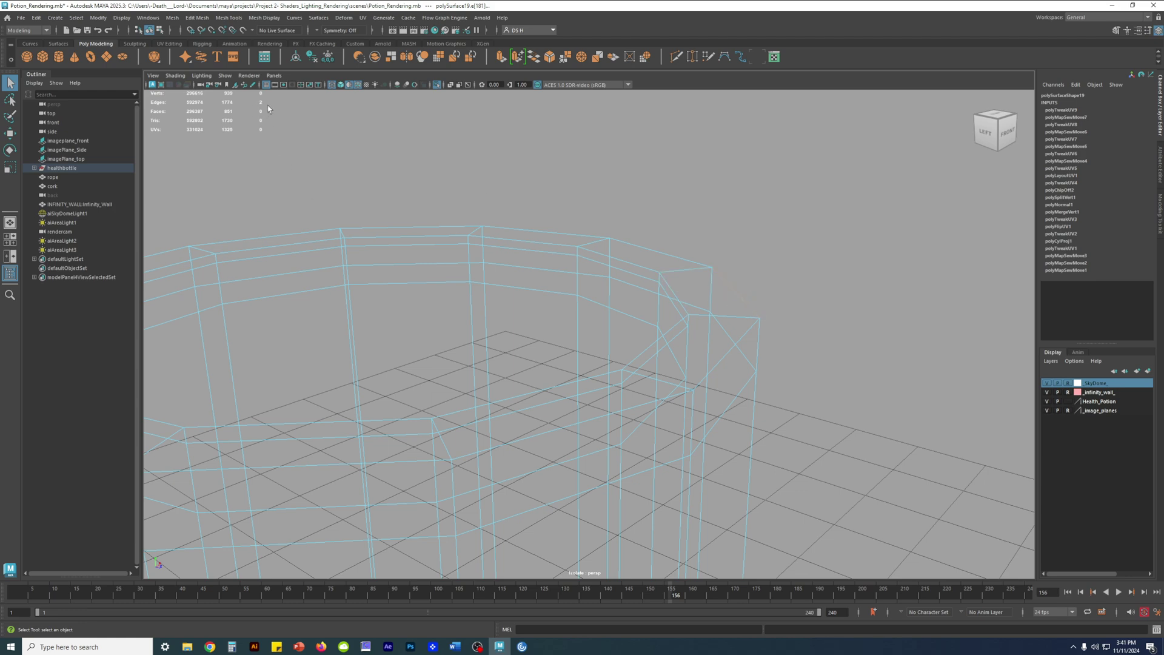
pyautogui.keyDown('alt'); pyautogui.moveTo(754, 363); pyautogui.dragTo(804, 340); pyautogui.keyUp('alt')
pyautogui.moveTo(798, 271); pyautogui.dragTo(806, 289)
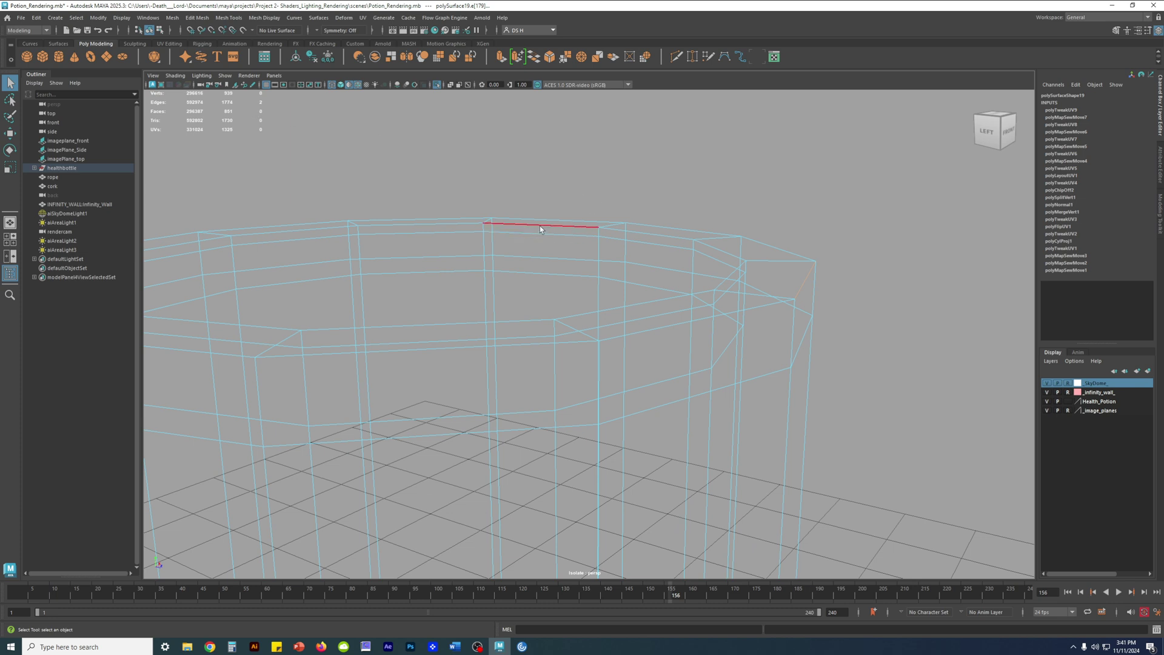
# Step: Return the bottle to shaded display and put it in vertex mode with the Move tool and a rim vertex selected
pyautogui.press('5')
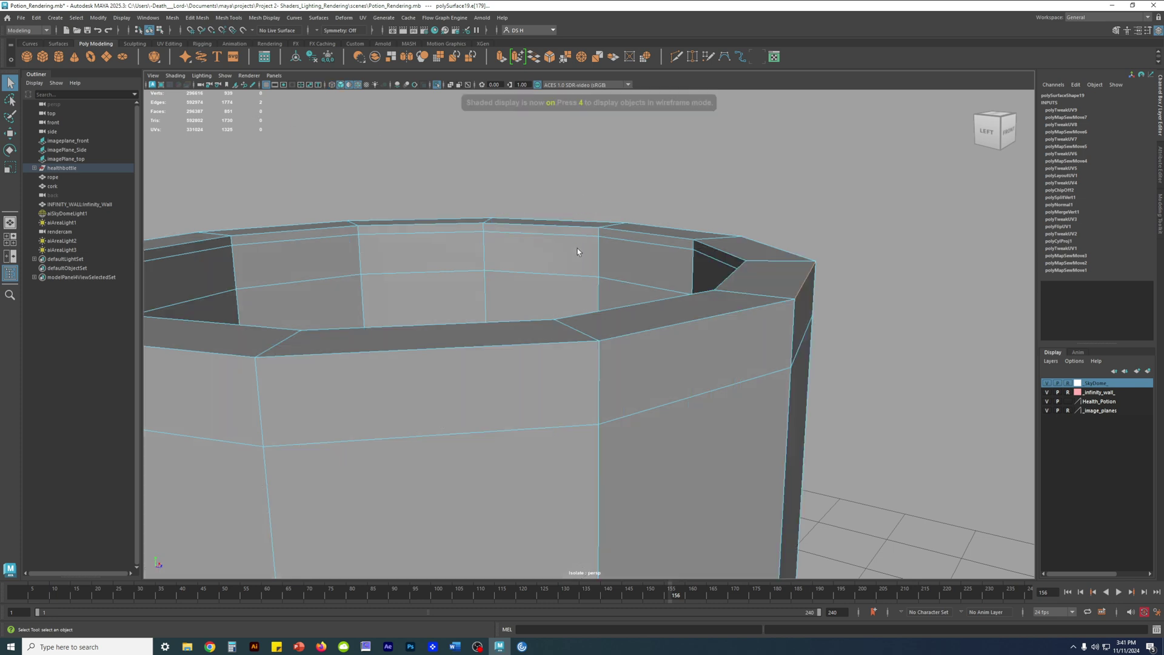
pyautogui.scroll(-5, 539, 252)
pyautogui.keyDown('alt'); pyautogui.moveTo(539, 253); pyautogui.dragTo(531, 303); pyautogui.keyUp('alt')
pyautogui.press('F8')
pyautogui.press('w')
pyautogui.rightClick(607, 261)
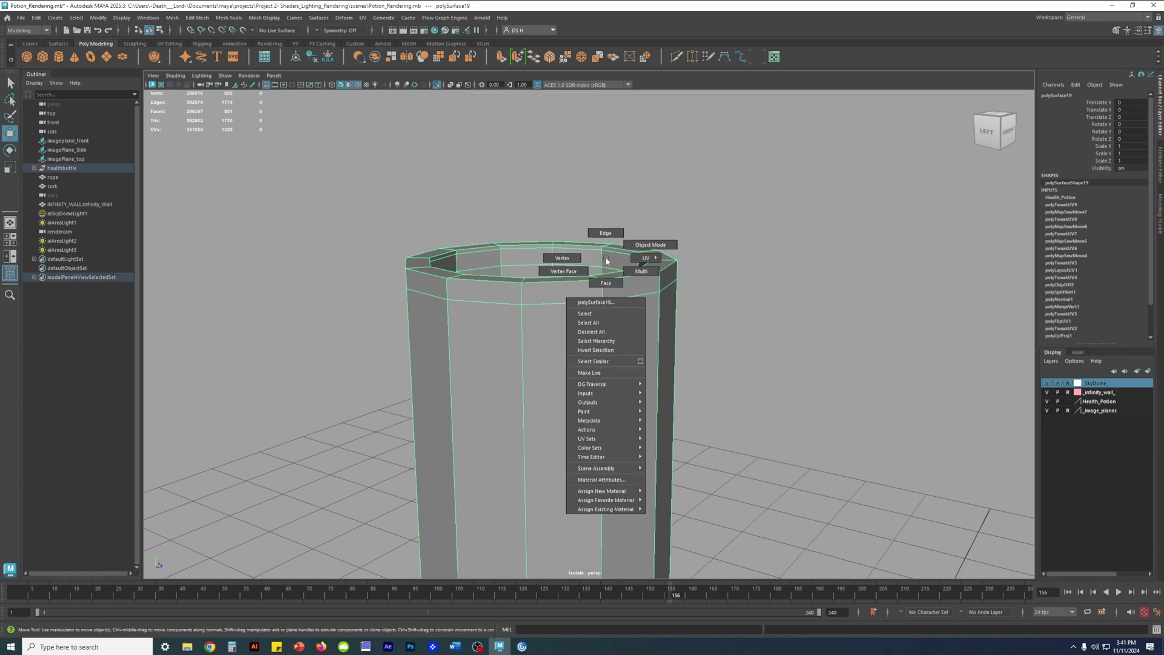
pyautogui.click(510, 253)
pyautogui.scroll(-5, 524, 312)
pyautogui.scroll(-6, 523, 312)
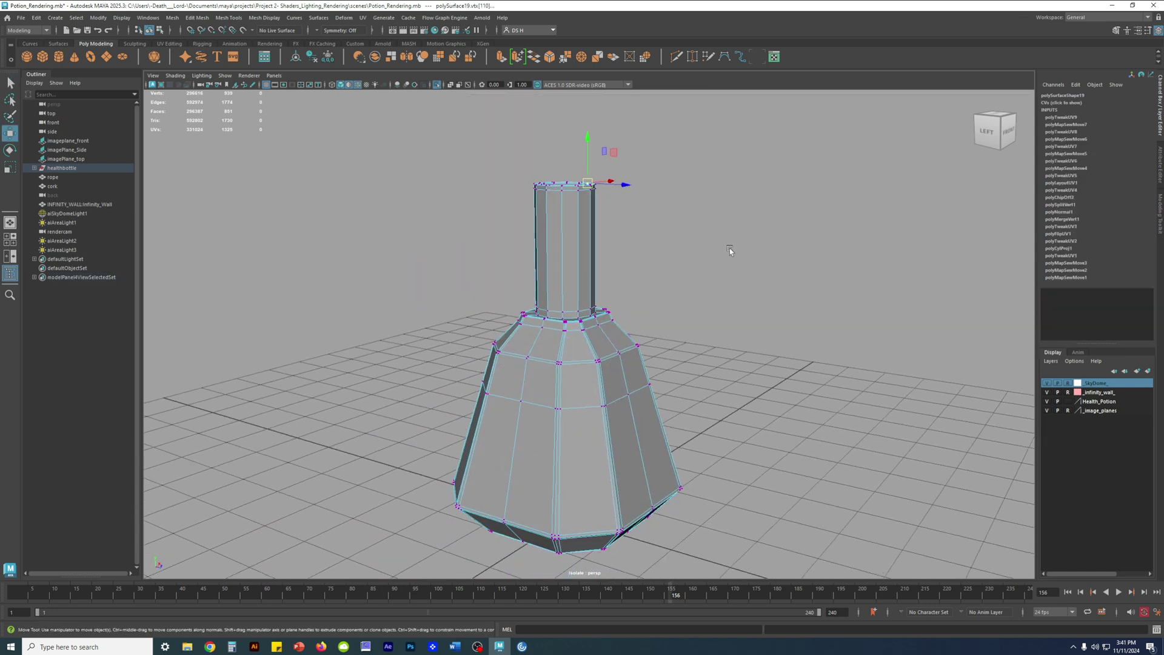
# Step: Select the vertices around the top of the neck rim and check them from several angles in shaded display
pyautogui.click(383, 216)
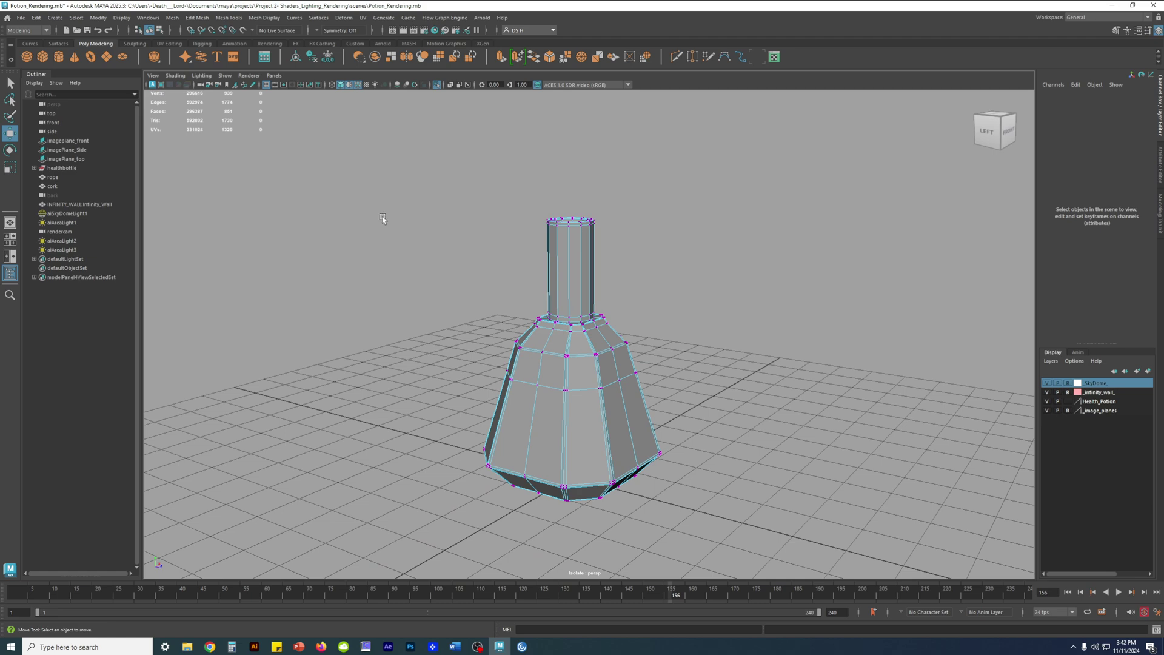
pyautogui.scroll(6, 536, 261)
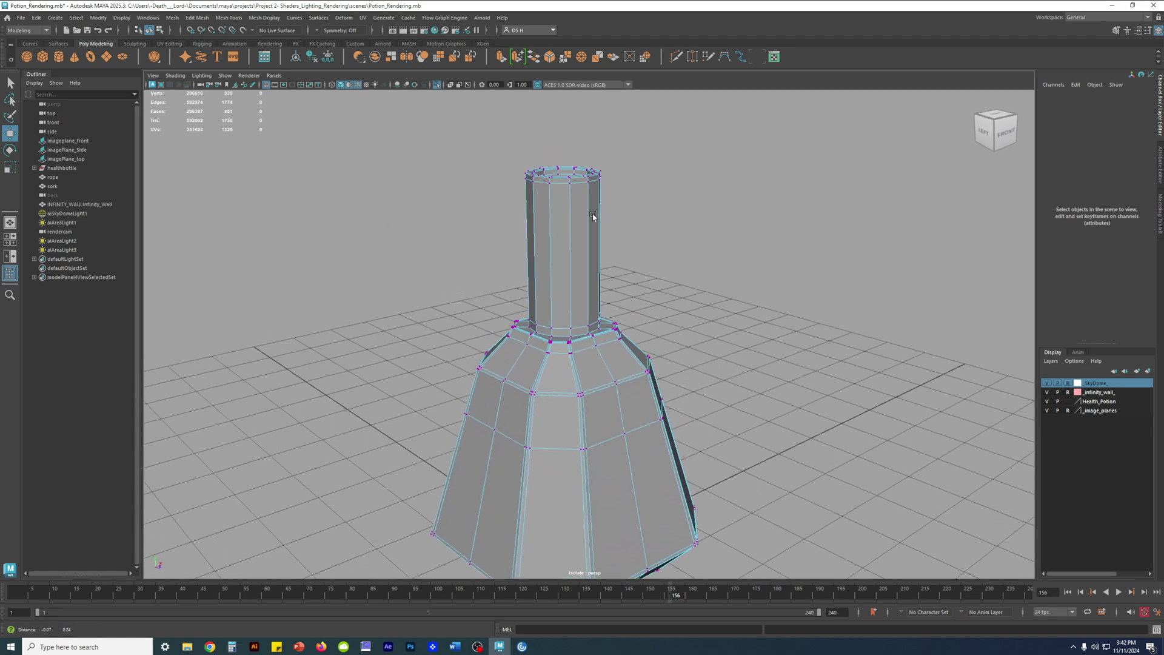
pyautogui.moveTo(386, 205); pyautogui.dragTo(749, 337)
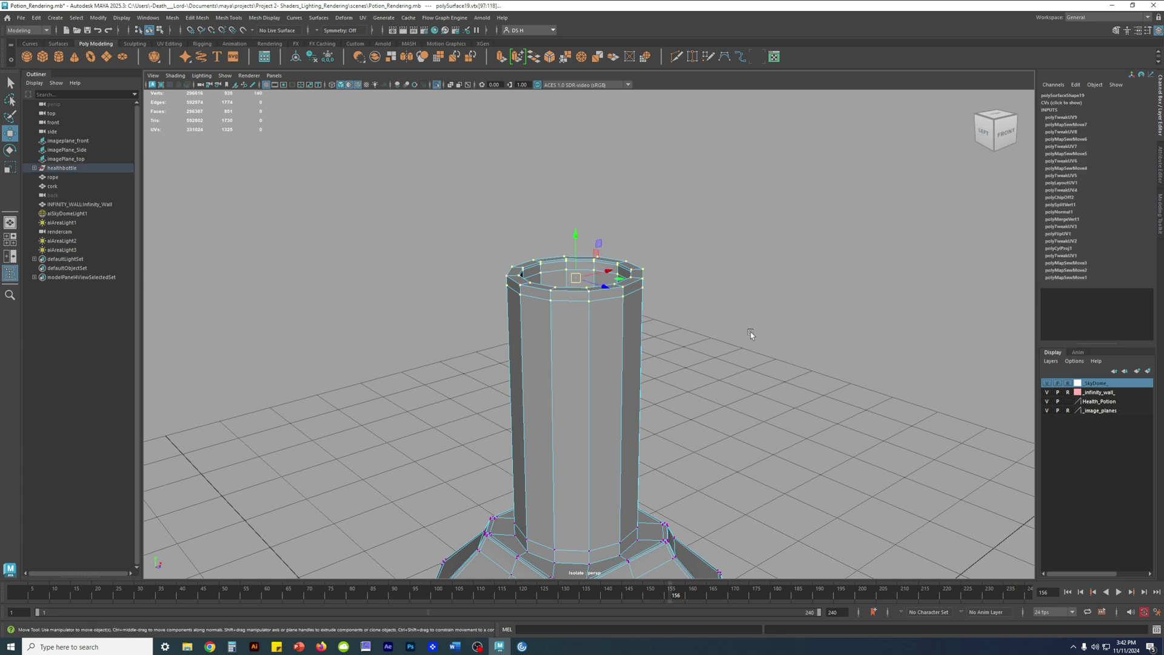
pyautogui.keyDown('alt'); pyautogui.moveTo(717, 296); pyautogui.dragTo(694, 271); pyautogui.keyUp('alt')
pyautogui.moveTo(380, 168); pyautogui.dragTo(803, 341)
pyautogui.keyDown('alt'); pyautogui.moveTo(613, 315); pyautogui.dragTo(564, 308); pyautogui.keyUp('alt')
pyautogui.keyDown('alt'); pyautogui.moveTo(565, 307); pyautogui.dragTo(819, 391, button='right'); pyautogui.keyUp('alt')
pyautogui.keyDown('alt'); pyautogui.moveTo(768, 340); pyautogui.dragTo(571, 183, button='right'); pyautogui.keyUp('alt')
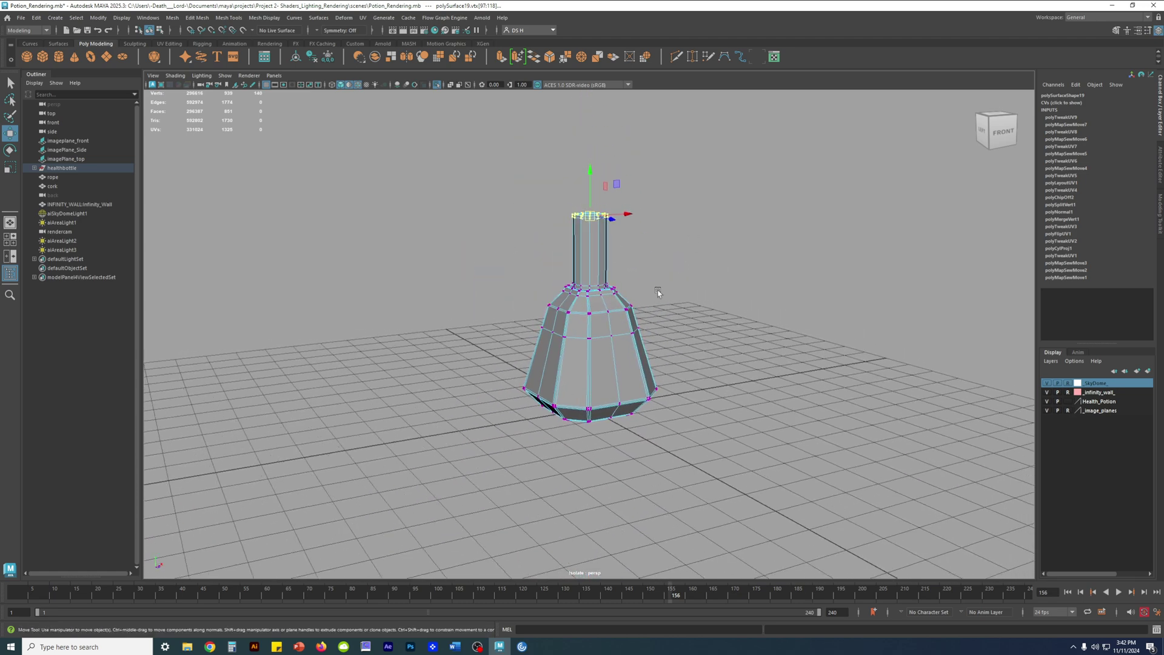
# Step: Examine the rim vertex selection against the whole bottle from near and far, reselecting the rim vertices in a close view
pyautogui.keyDown('alt'); pyautogui.moveTo(669, 256); pyautogui.dragTo(342, 298, button='right'); pyautogui.keyUp('alt')
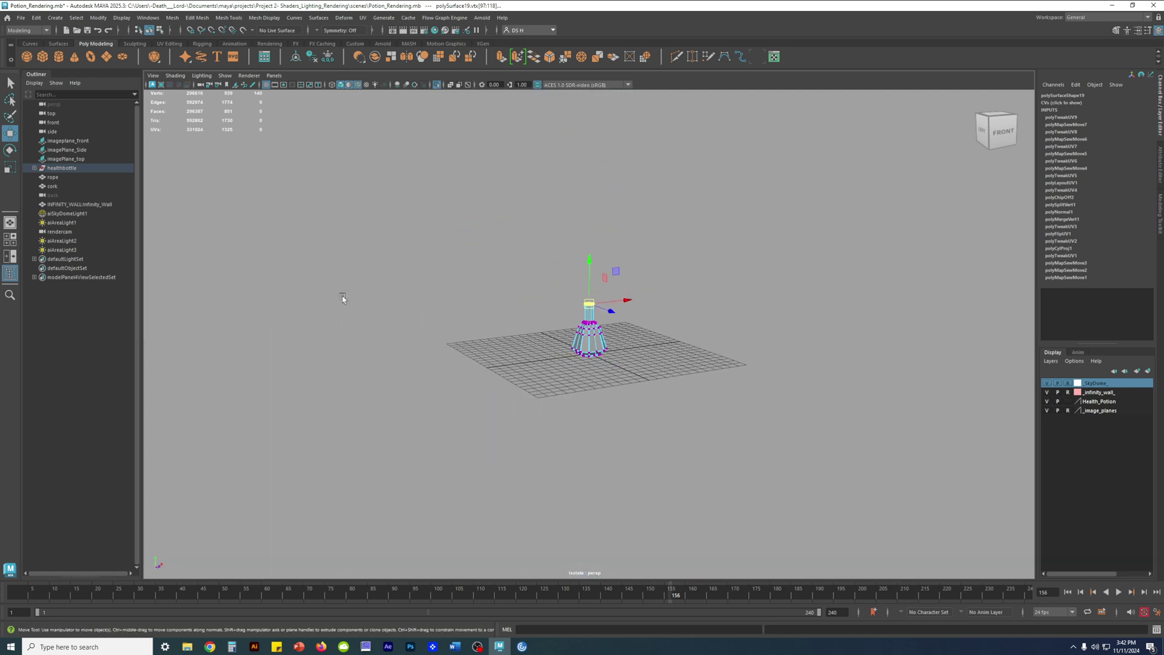
pyautogui.keyDown('alt'); pyautogui.moveTo(624, 378); pyautogui.dragTo(640, 353); pyautogui.keyUp('alt')
pyautogui.keyDown('alt'); pyautogui.moveTo(467, 417); pyautogui.dragTo(503, 364); pyautogui.keyUp('alt')
pyautogui.keyDown('alt'); pyautogui.moveTo(515, 401); pyautogui.dragTo(646, 419, button='right'); pyautogui.keyUp('alt')
pyautogui.keyDown('alt'); pyautogui.moveTo(646, 419); pyautogui.dragTo(647, 282, button='middle'); pyautogui.keyUp('alt')
pyautogui.keyDown('alt'); pyautogui.moveTo(648, 282); pyautogui.dragTo(673, 322, button='right'); pyautogui.keyUp('alt')
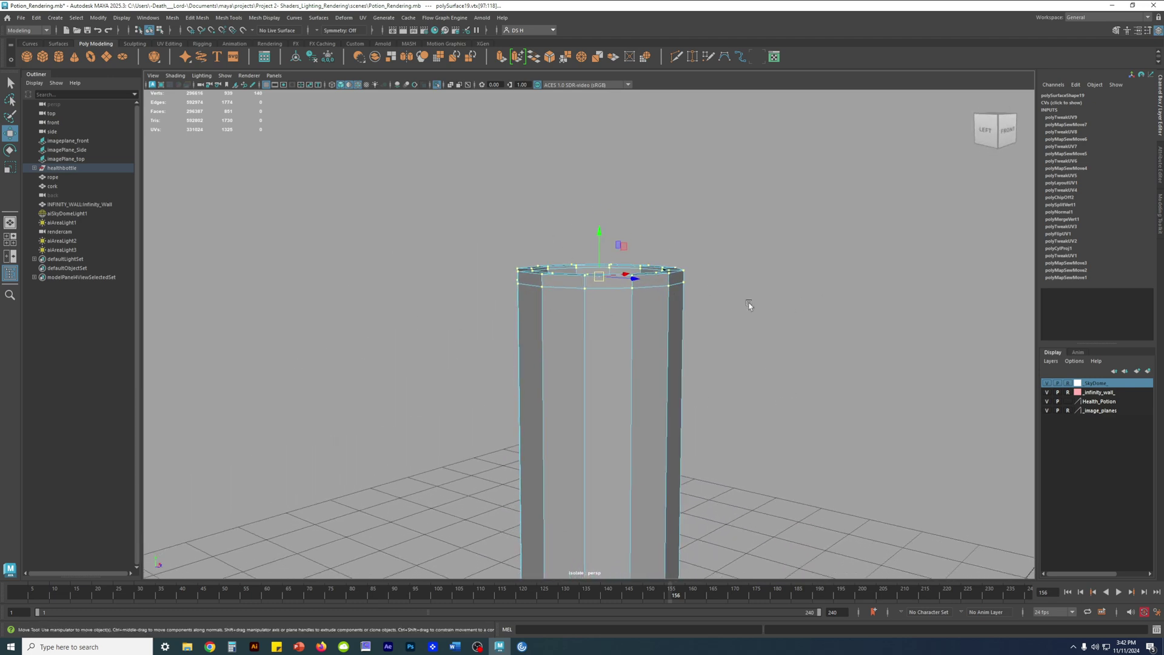
pyautogui.moveTo(420, 203); pyautogui.dragTo(876, 421)
pyautogui.keyDown('alt'); pyautogui.moveTo(825, 401); pyautogui.dragTo(444, 329, button='right'); pyautogui.keyUp('alt')
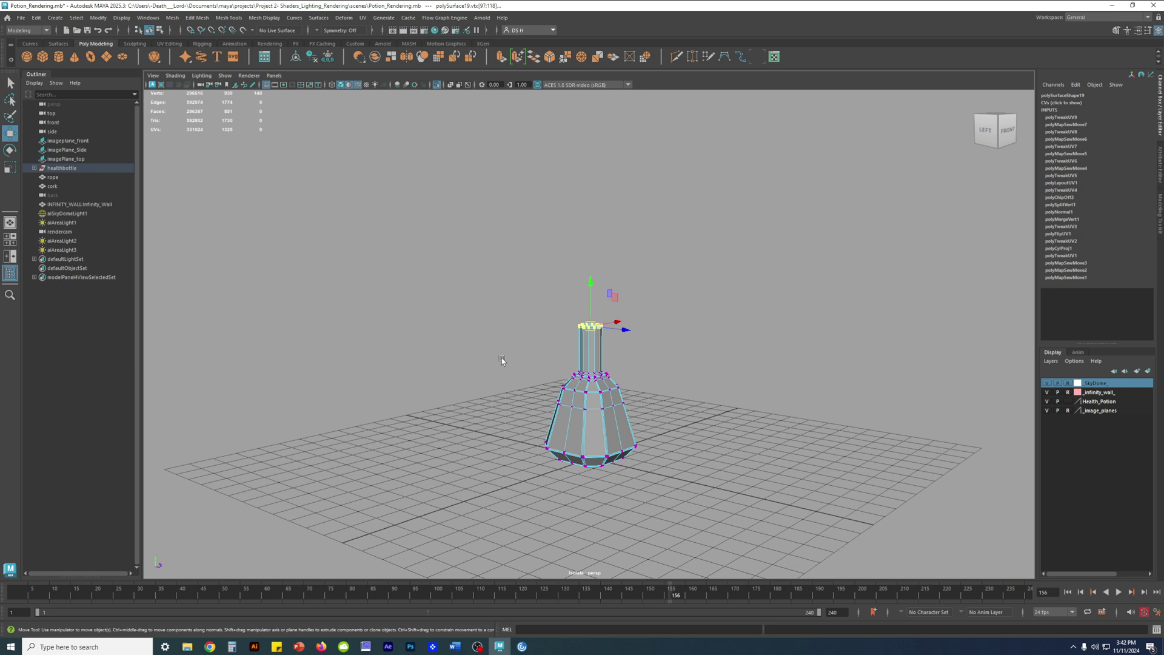
pyautogui.scroll(-3, 325, 346)
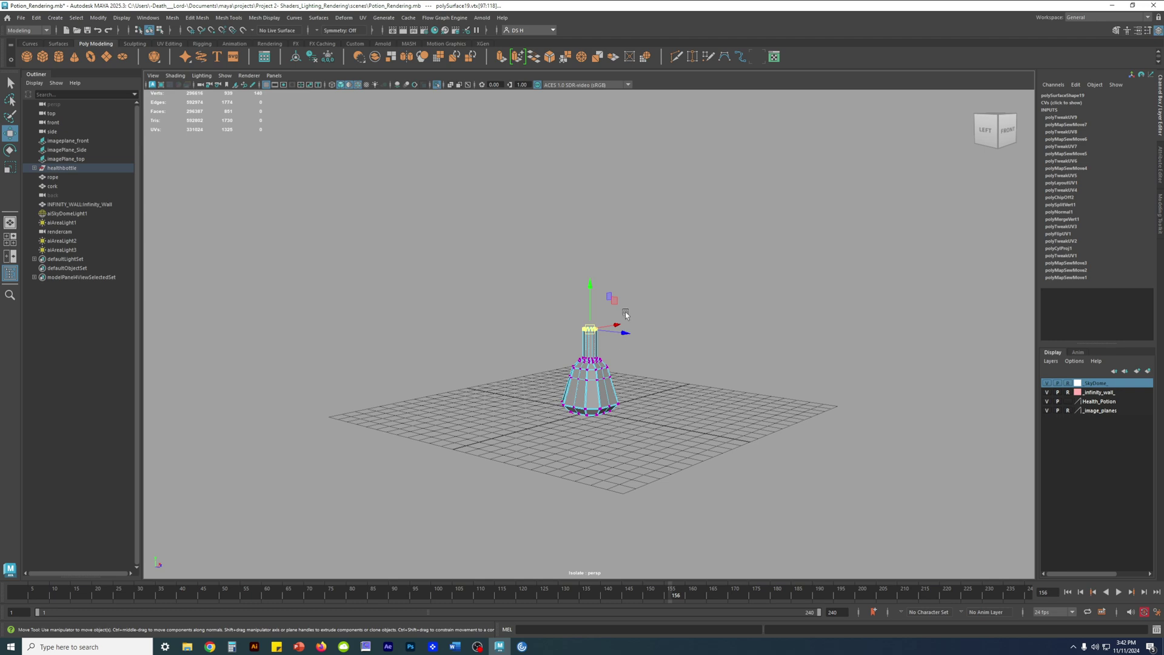
pyautogui.keyDown('alt'); pyautogui.moveTo(521, 441); pyautogui.dragTo(591, 302); pyautogui.keyUp('alt')
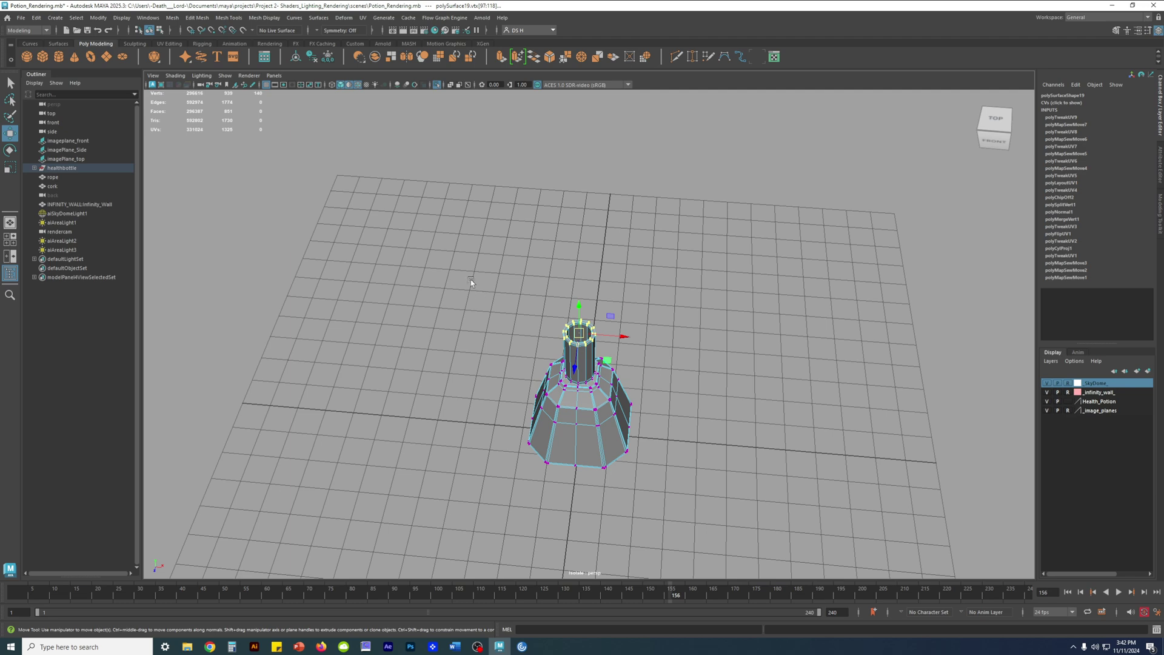
# Step: Clear the rim vertex selection and return the bottle to object mode
pyautogui.click(515, 272)
pyautogui.press('F8')
pyautogui.keyDown('alt'); pyautogui.moveTo(661, 289); pyautogui.dragTo(652, 352); pyautogui.keyUp('alt')
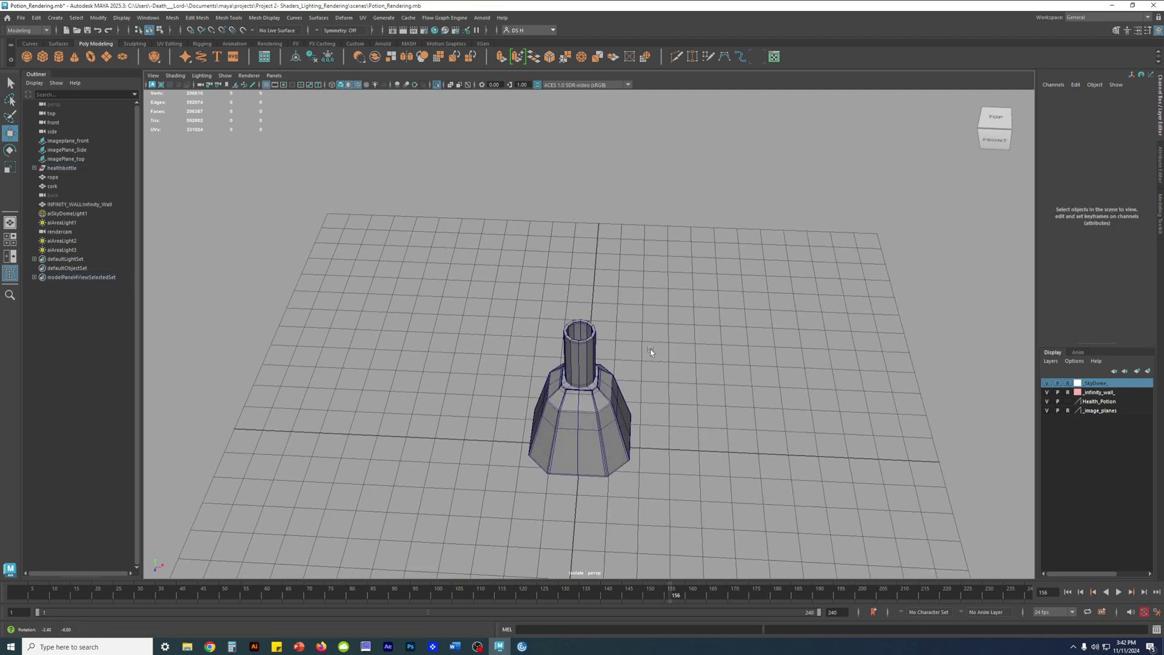
pyautogui.keyDown('alt'); pyautogui.moveTo(722, 315); pyautogui.dragTo(755, 318); pyautogui.keyUp('alt')
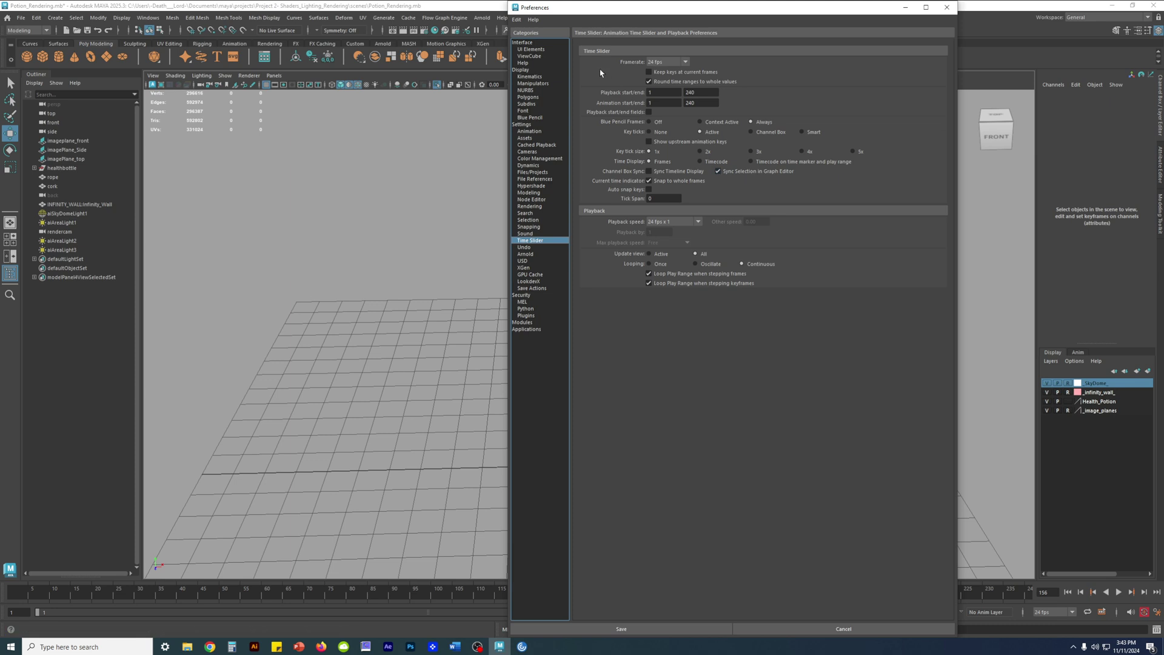
# Step: Check the Interface and general Settings categories in Preferences, including the working units, and close the window
pyautogui.click(524, 43)
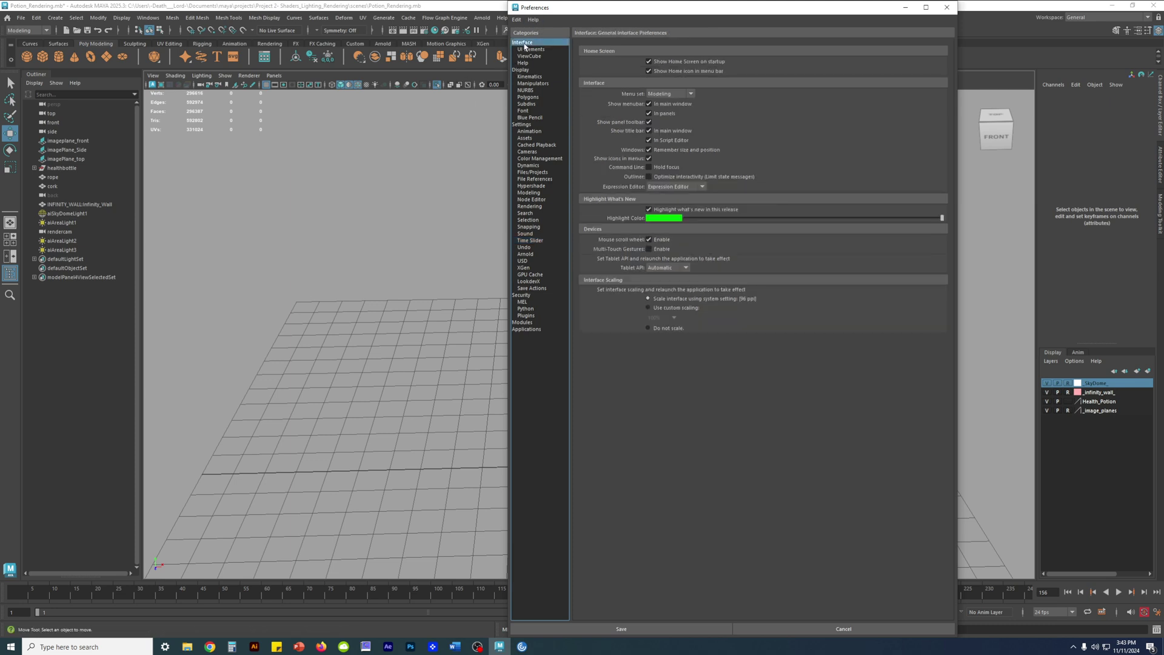
pyautogui.click(522, 125)
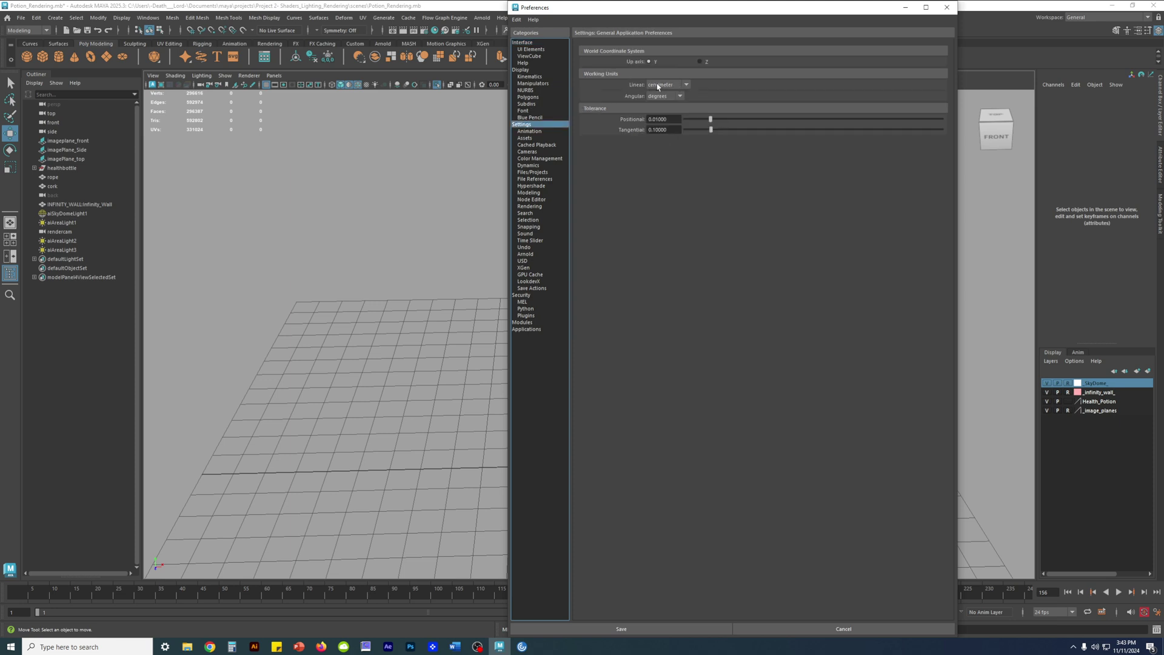
pyautogui.click(948, 7)
# Step: Put the bottle in vertex mode with wireframe display and select all the neck rim's vertices, with the Select tool active
pyautogui.scroll(5, 525, 310)
pyautogui.click(583, 313)
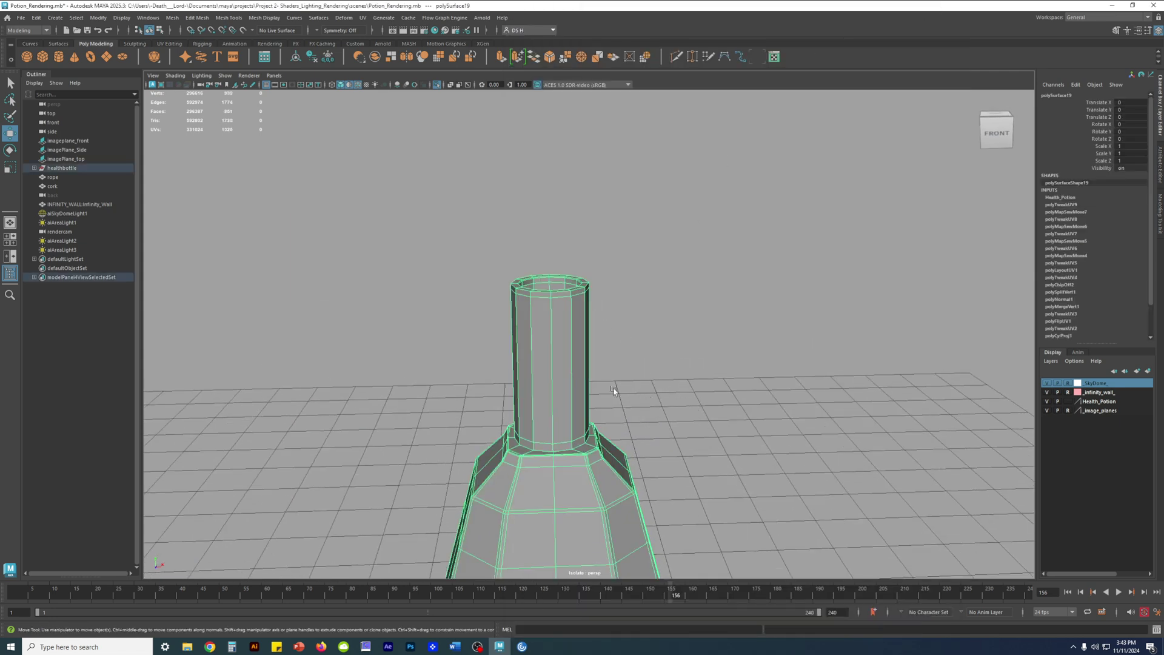
pyautogui.keyDown('alt'); pyautogui.moveTo(530, 326); pyautogui.dragTo(388, 290, button='right'); pyautogui.keyUp('alt')
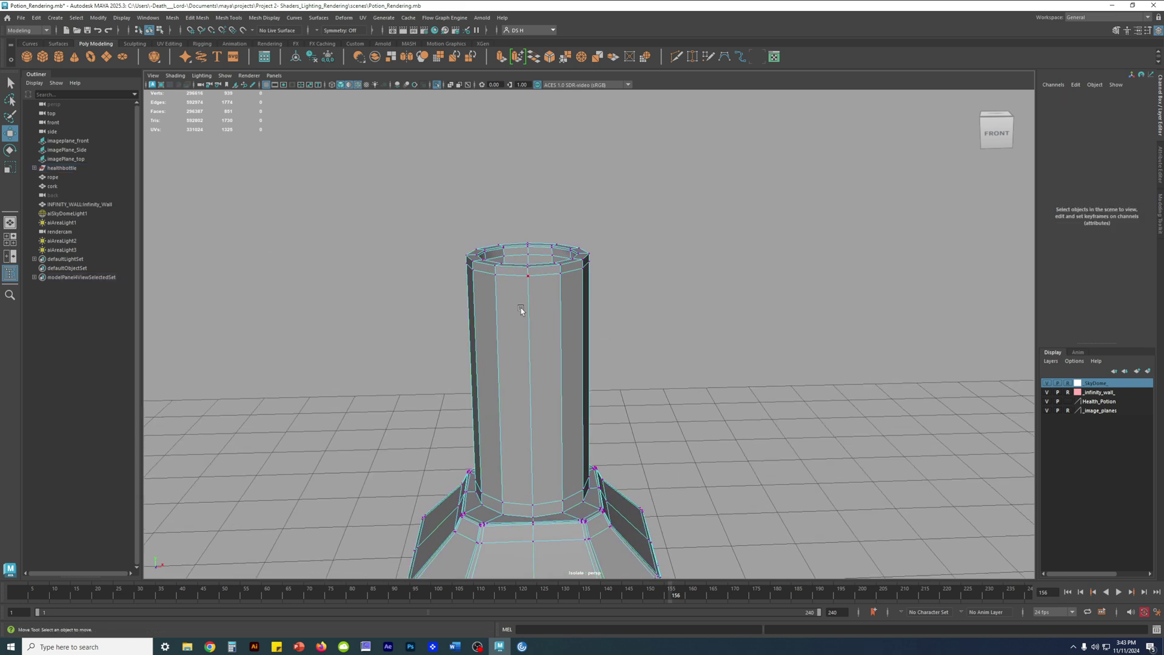
pyautogui.press('4')
pyautogui.moveTo(356, 197); pyautogui.dragTo(755, 350)
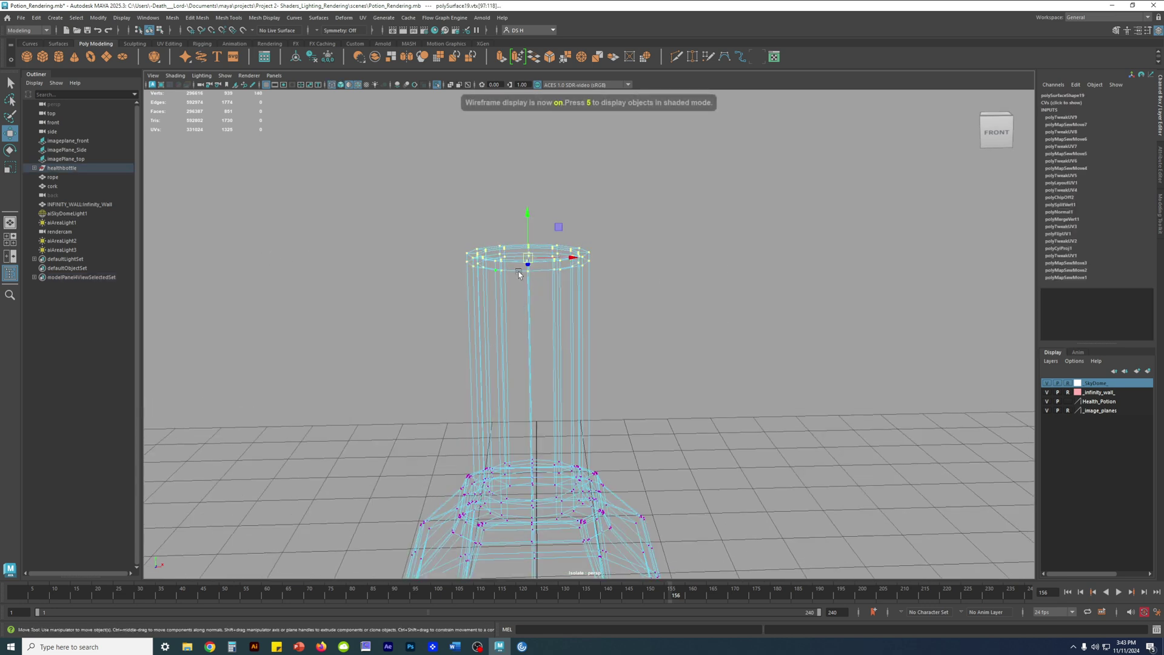
pyautogui.keyDown('alt'); pyautogui.moveTo(583, 206); pyautogui.dragTo(856, 387, button='right'); pyautogui.keyUp('alt')
pyautogui.press('q')
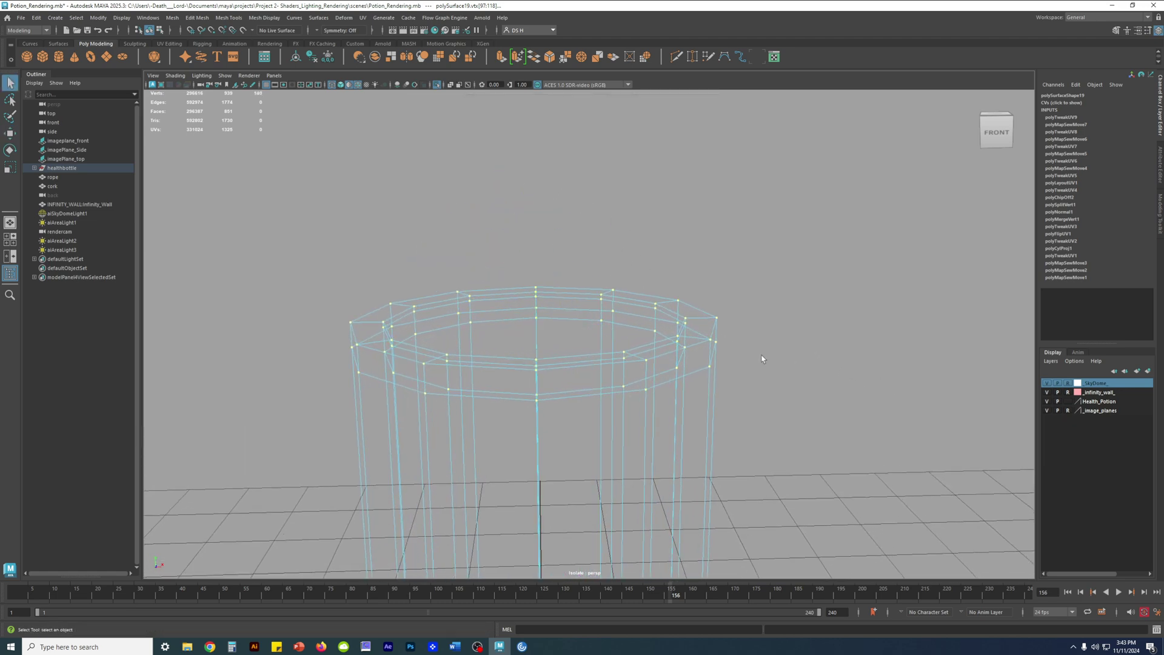
# Step: Open the Merge Vertices options for the selected rim vertices
pyautogui.keyDown('alt'); pyautogui.moveTo(746, 338); pyautogui.dragTo(786, 307); pyautogui.keyUp('alt')
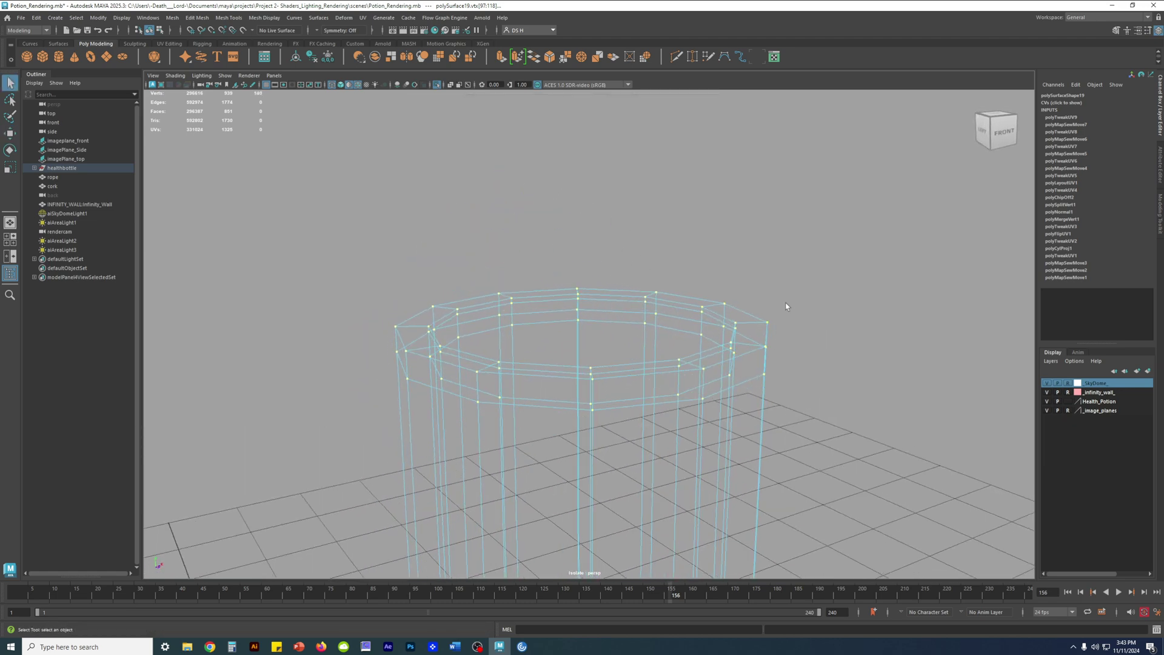
pyautogui.keyDown('shift'); pyautogui.rightClick(816, 182); pyautogui.keyUp('shift')
pyautogui.moveTo(817, 183)
pyautogui.keyDown('shift'); pyautogui.mouseDown(button='right')
pyautogui.moveTo(814, 155)
pyautogui.moveTo(854, 150)
pyautogui.moveTo(817, 198)
pyautogui.moveTo(814, 172)
pyautogui.mouseUp(button='right'); pyautogui.keyUp('shift')
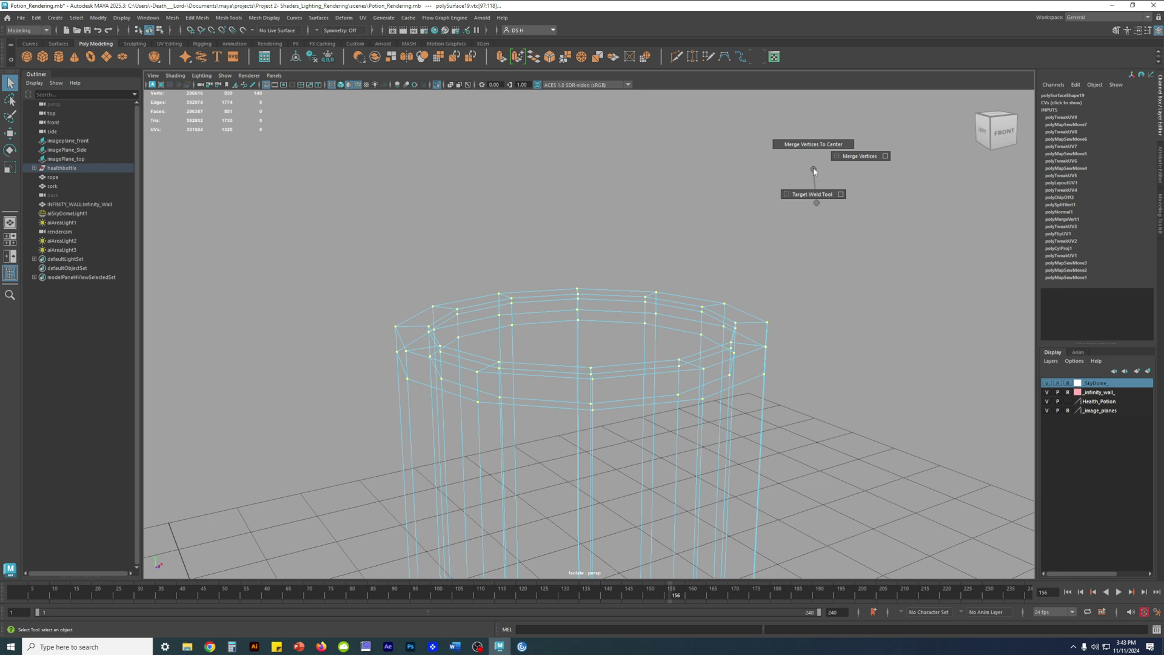
pyautogui.keyDown('shift'); pyautogui.moveTo(814, 170); pyautogui.dragTo(886, 157, button='right'); pyautogui.keyUp('shift')
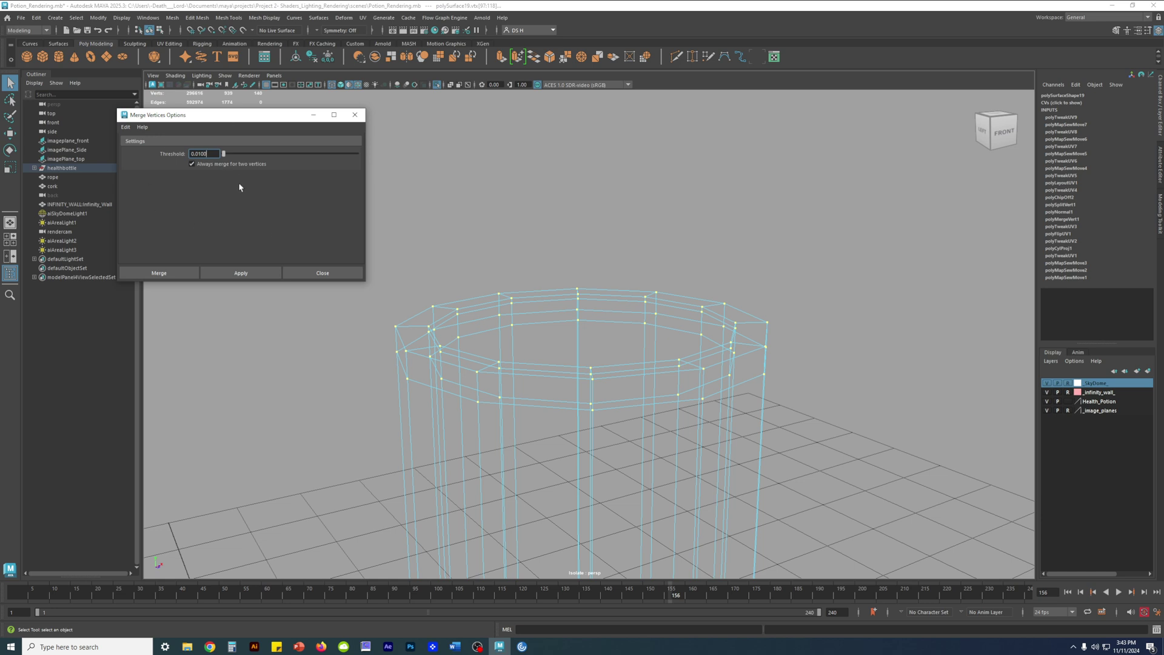
# Step: Set the merge threshold to 0.0010 with Always merge for two vertices enabled
pyautogui.click(191, 163)
pyautogui.click(128, 129)
pyautogui.click(143, 146)
pyautogui.doubleClick(200, 158)
pyautogui.click(126, 128)
pyautogui.click(143, 147)
pyautogui.write('0')
pyautogui.keyDown('alt'); pyautogui.moveTo(634, 289); pyautogui.dragTo(703, 306); pyautogui.keyUp('alt')
pyautogui.keyDown('alt'); pyautogui.moveTo(703, 307); pyautogui.dragTo(807, 341, button='right'); pyautogui.keyUp('alt')
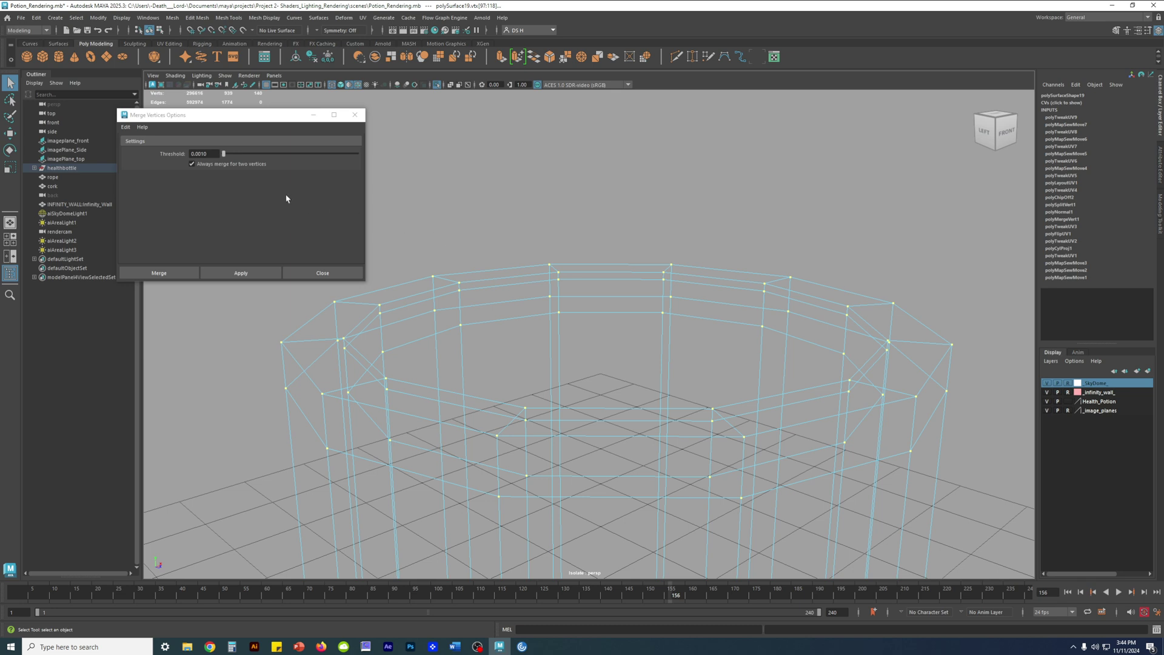
pyautogui.click(208, 159)
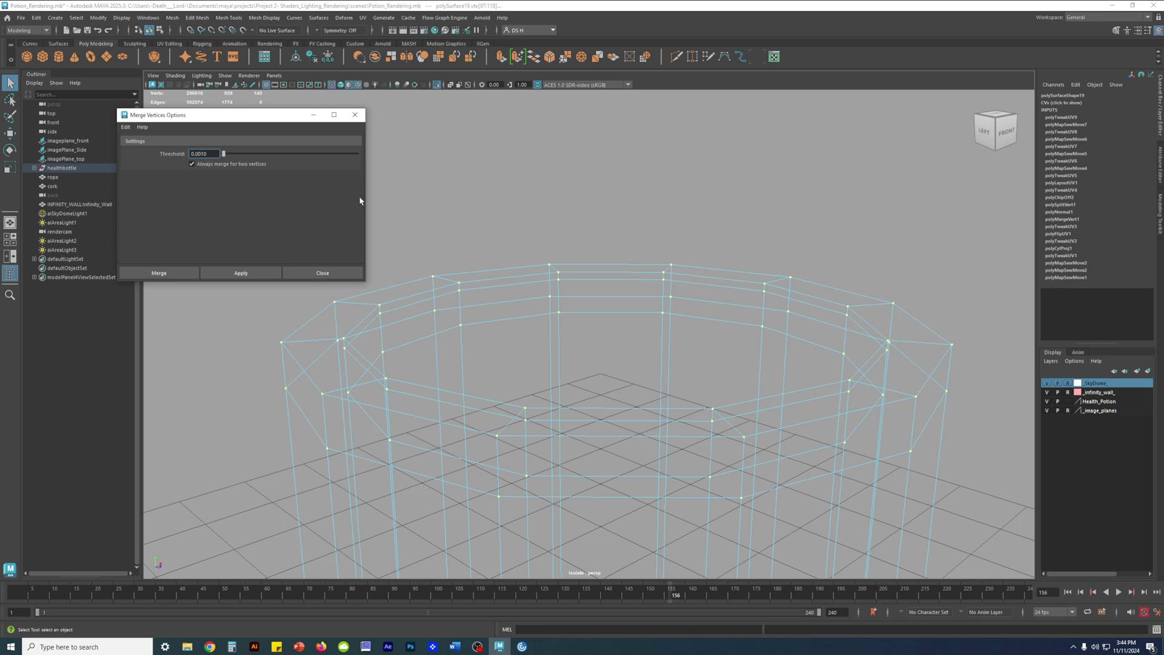
# Step: Apply the vertex merge to the selected rim vertices and close the options window
pyautogui.moveTo(268, 116); pyautogui.dragTo(764, 85)
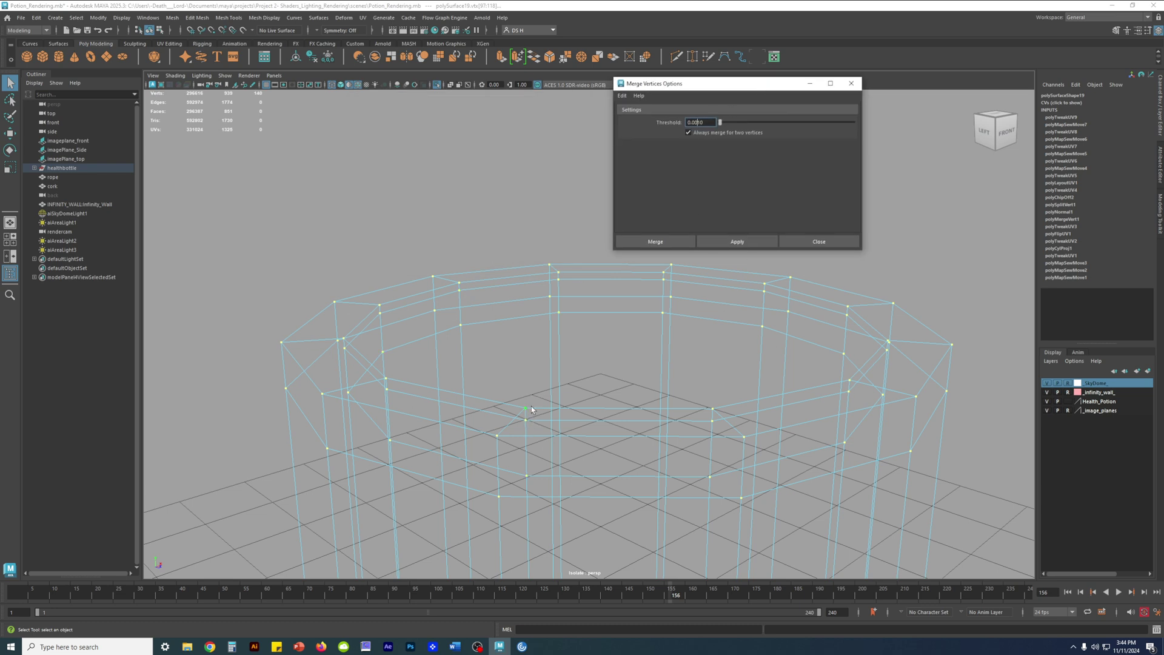
pyautogui.click(737, 244)
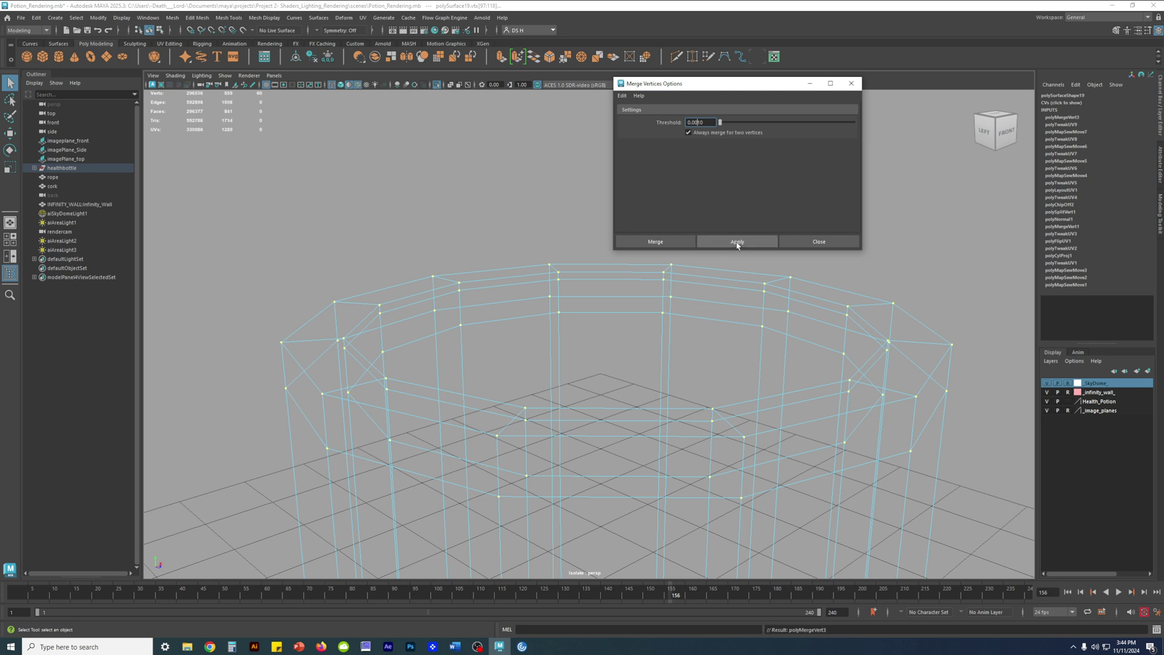
pyautogui.click(830, 242)
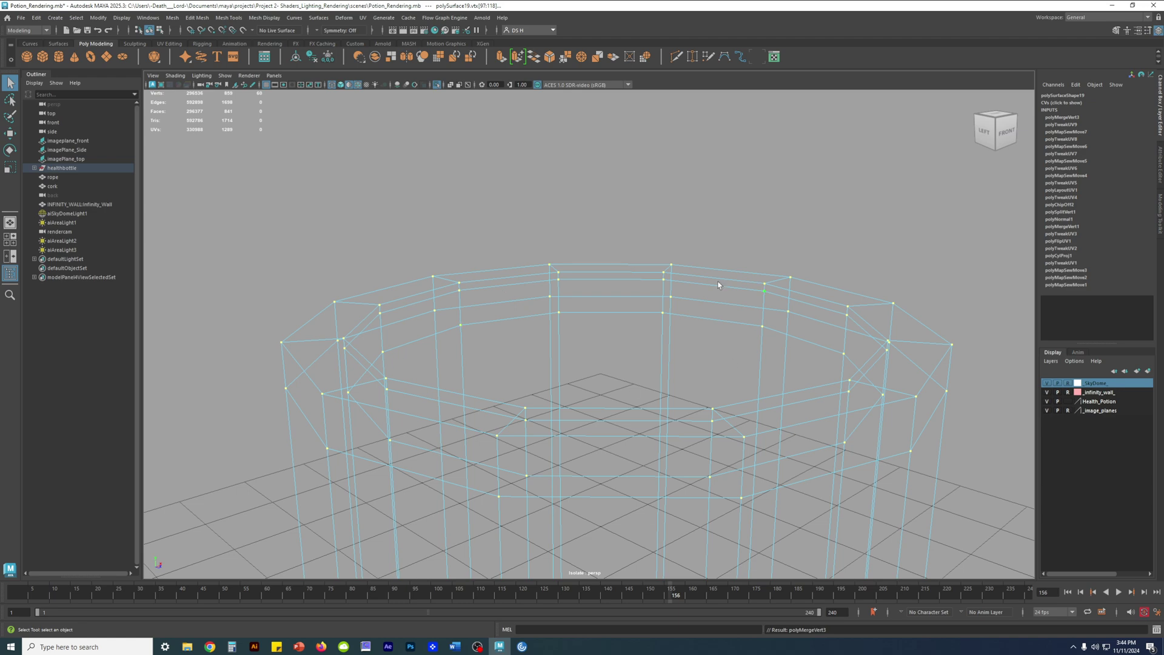
# Step: Return the bottle to shaded display and inspect the merged rim with smooth mesh preview, switching the preview off again
pyautogui.keyDown('alt'); pyautogui.moveTo(531, 362); pyautogui.dragTo(755, 399); pyautogui.keyUp('alt')
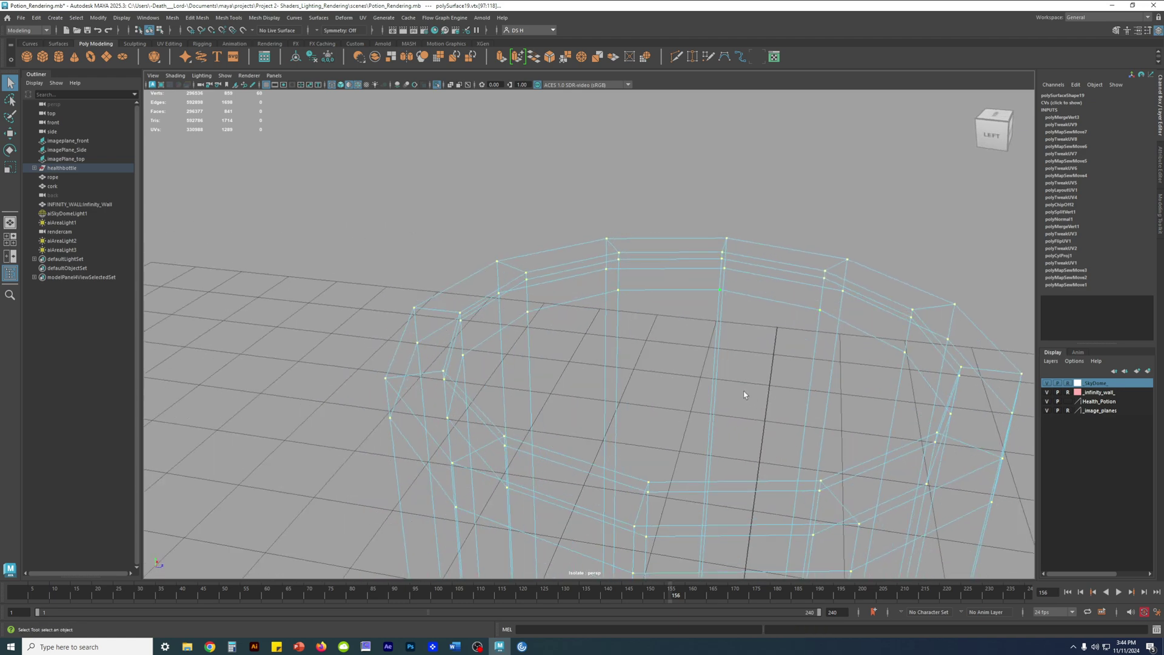
pyautogui.press('5')
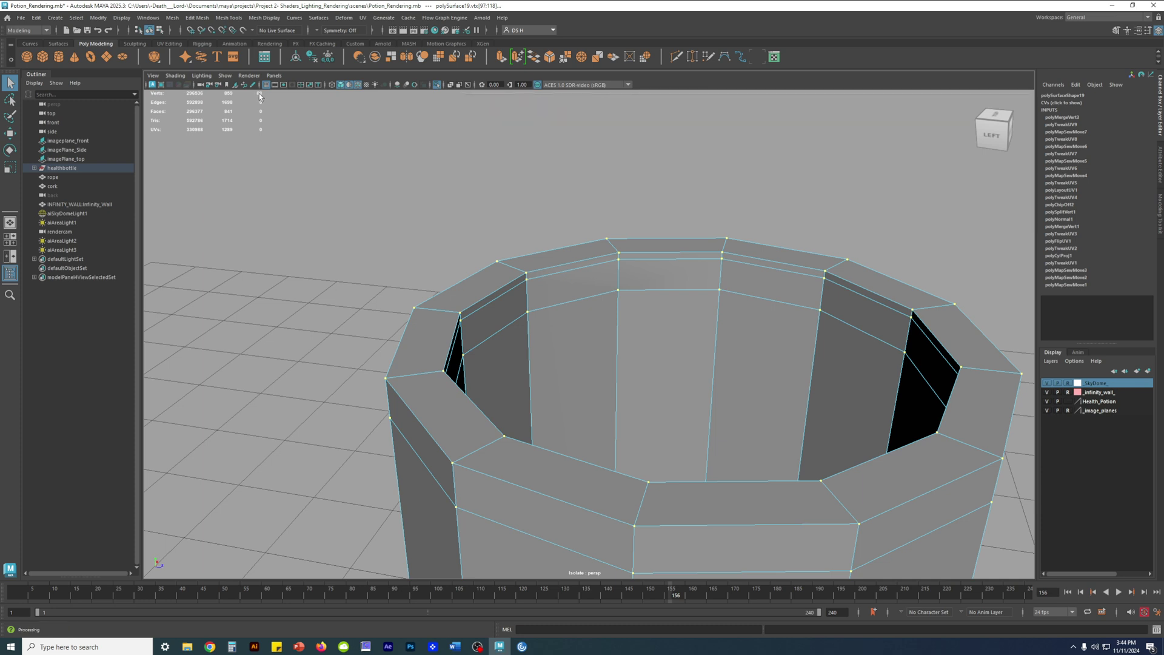
pyautogui.scroll(-2, 689, 251)
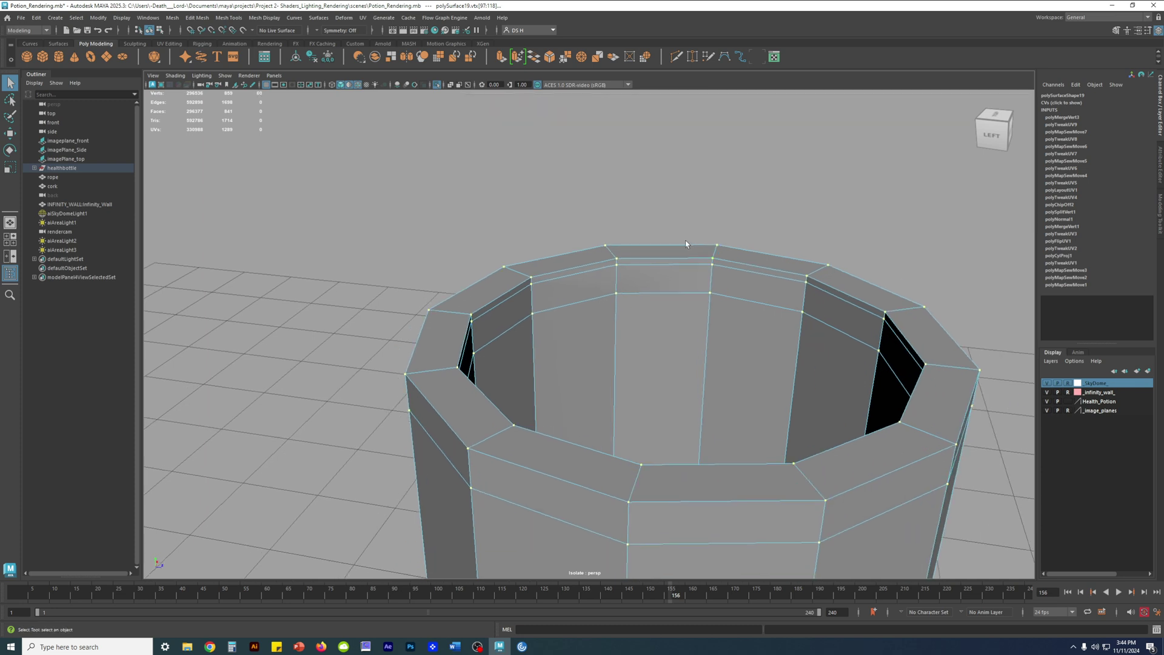
pyautogui.press('3')
pyautogui.keyDown('alt'); pyautogui.moveTo(658, 241); pyautogui.dragTo(592, 238); pyautogui.keyUp('alt')
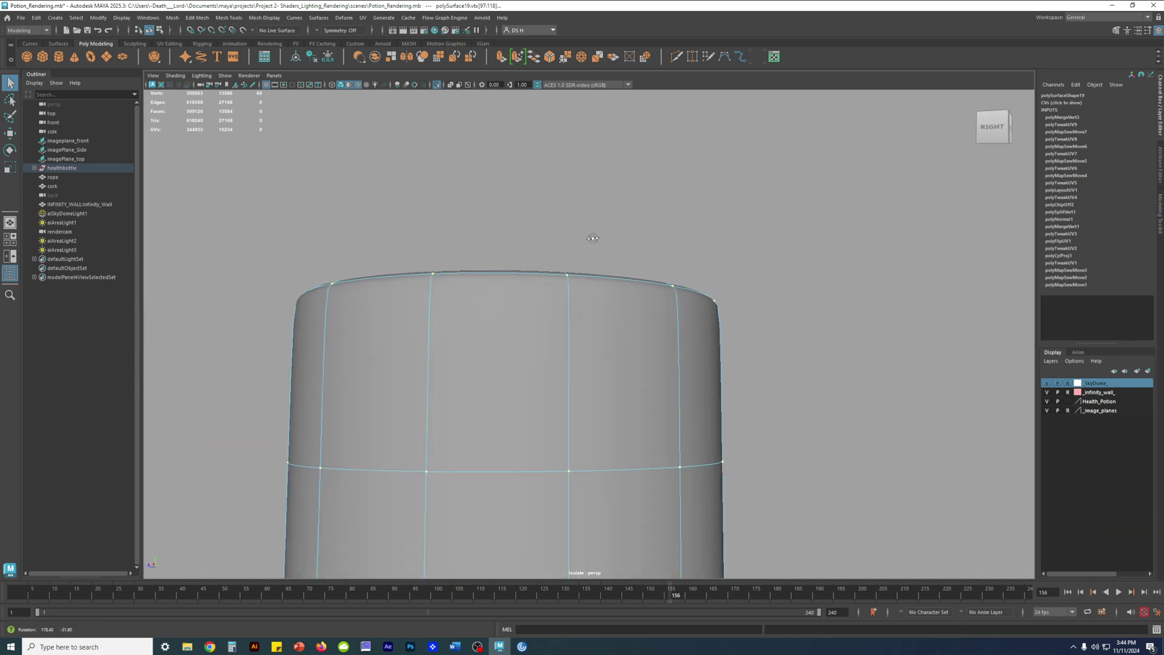
pyautogui.keyDown('alt'); pyautogui.moveTo(593, 238); pyautogui.dragTo(348, 252, button='right'); pyautogui.keyUp('alt')
pyautogui.press('1')
# Step: Return the bottle to object mode and select the whole mesh
pyautogui.moveTo(639, 329)
pyautogui.keyDown('alt'); pyautogui.mouseDown()
pyautogui.moveTo(660, 368)
pyautogui.moveTo(625, 329)
pyautogui.mouseUp(); pyautogui.keyUp('alt')
pyautogui.click(672, 278)
pyautogui.keyDown('alt'); pyautogui.moveTo(655, 383); pyautogui.dragTo(672, 240, button='middle'); pyautogui.keyUp('alt')
pyautogui.keyDown('alt'); pyautogui.moveTo(672, 240); pyautogui.dragTo(523, 234, button='right'); pyautogui.keyUp('alt')
pyautogui.keyDown('alt'); pyautogui.moveTo(523, 234); pyautogui.dragTo(564, 312); pyautogui.keyUp('alt')
pyautogui.click(607, 264)
pyautogui.keyDown('alt'); pyautogui.moveTo(649, 340); pyautogui.dragTo(647, 290); pyautogui.keyUp('alt')
pyautogui.keyDown('alt'); pyautogui.moveTo(647, 290); pyautogui.dragTo(629, 310, button='right'); pyautogui.keyUp('alt')
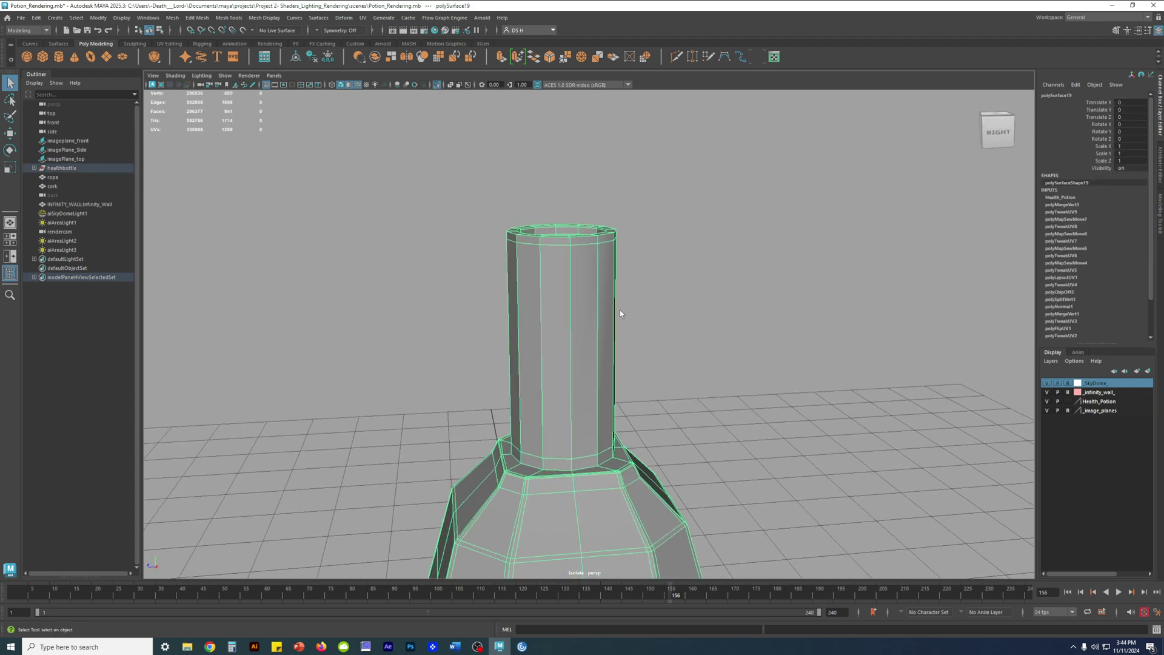
# Step: Examine the edge loops and corners where the neck meets the bottle's shoulder up close
pyautogui.keyDown('alt'); pyautogui.moveTo(554, 396); pyautogui.dragTo(532, 203, button='middle'); pyautogui.keyUp('alt')
pyautogui.keyDown('alt'); pyautogui.moveTo(532, 203); pyautogui.dragTo(586, 258, button='right'); pyautogui.keyUp('alt')
pyautogui.keyDown('alt'); pyautogui.moveTo(586, 258); pyautogui.dragTo(632, 364, button='middle'); pyautogui.keyUp('alt')
pyautogui.keyDown('alt'); pyautogui.moveTo(631, 364); pyautogui.dragTo(607, 391); pyautogui.keyUp('alt')
pyautogui.keyDown('alt'); pyautogui.moveTo(607, 391); pyautogui.dragTo(865, 432, button='right'); pyautogui.keyUp('alt')
pyautogui.keyDown('alt'); pyautogui.moveTo(631, 276); pyautogui.dragTo(655, 327); pyautogui.keyUp('alt')
pyautogui.keyDown('alt'); pyautogui.moveTo(438, 311); pyautogui.dragTo(536, 359, button='middle'); pyautogui.keyUp('alt')
pyautogui.keyDown('alt'); pyautogui.moveTo(535, 359); pyautogui.dragTo(520, 333); pyautogui.keyUp('alt')
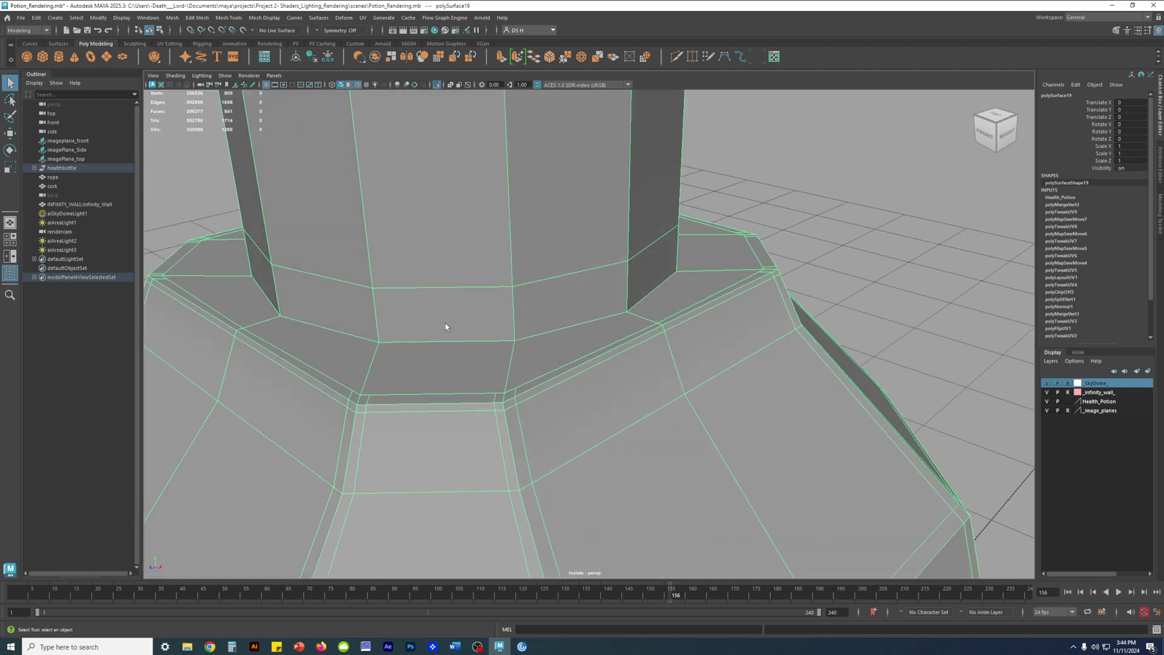
pyautogui.keyDown('alt'); pyautogui.moveTo(520, 333); pyautogui.dragTo(578, 310, button='middle'); pyautogui.keyUp('alt')
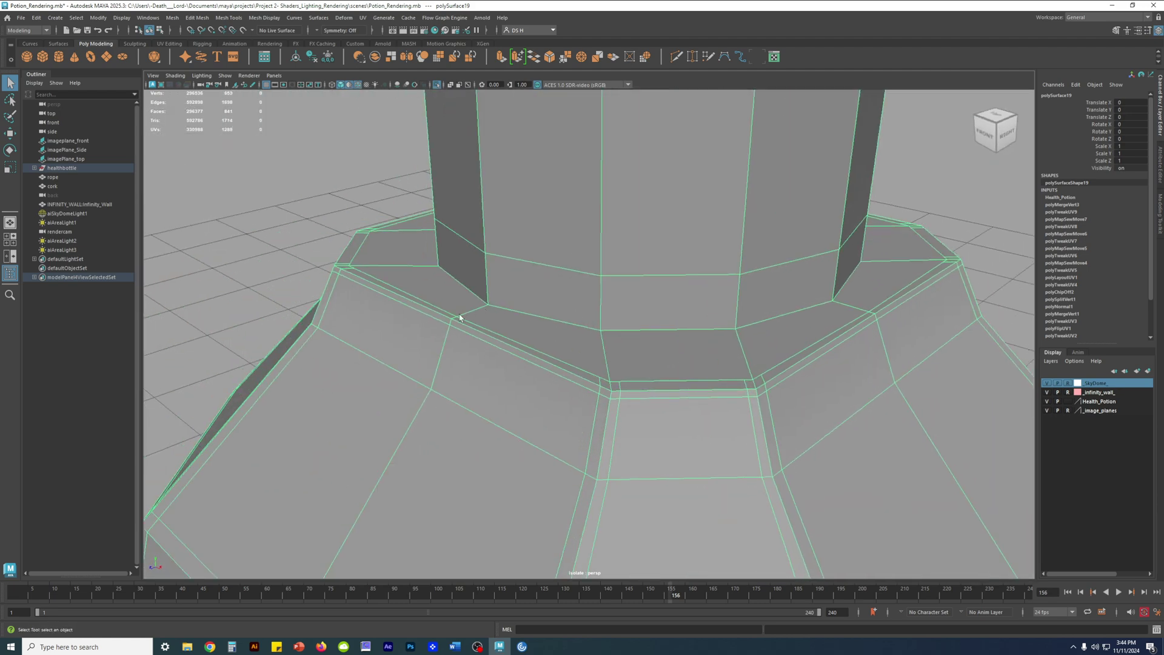
pyautogui.scroll(-10, 554, 351)
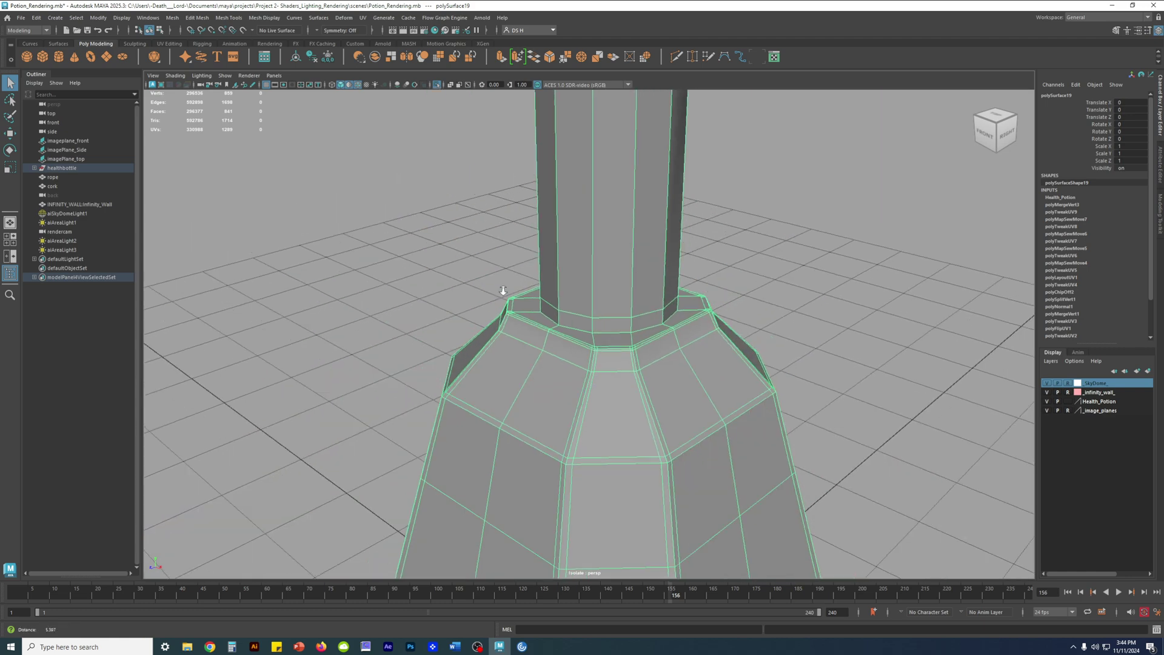
# Step: Select all of the bottle's vertices in vertex mode and check the closely spaced ones along the shoulder ridge
pyautogui.moveTo(582, 259); pyautogui.dragTo(546, 260, button='right')
pyautogui.scroll(5, 628, 422)
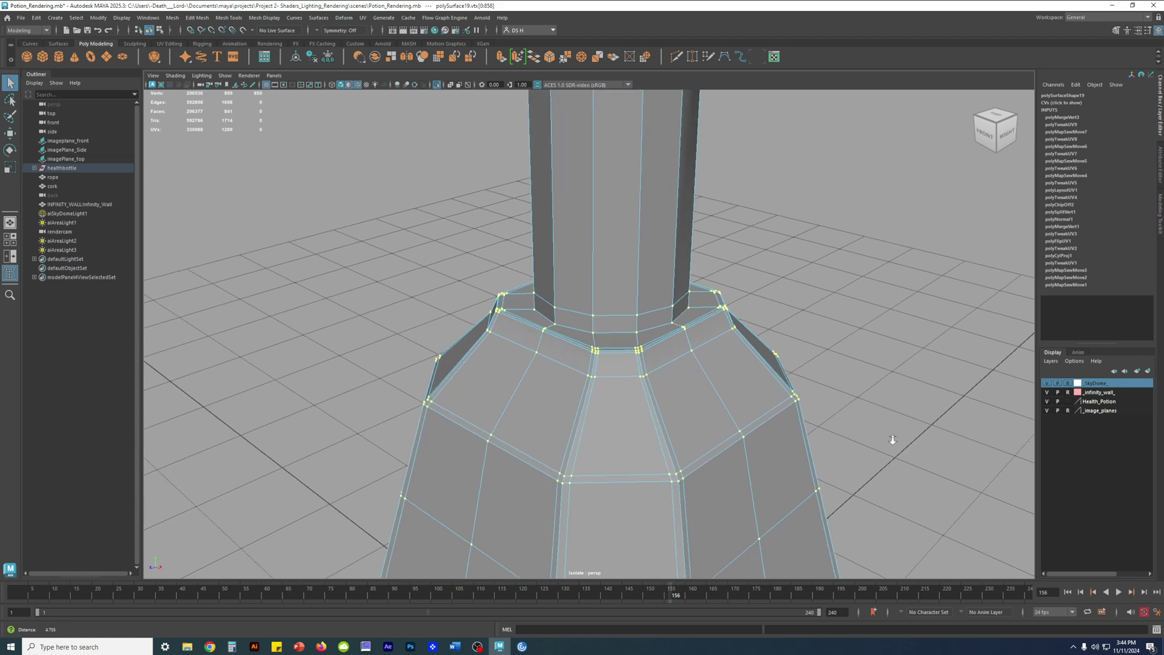
pyautogui.moveTo(809, 277)
pyautogui.keyDown('shift'); pyautogui.mouseDown(button='right')
pyautogui.moveTo(808, 248)
pyautogui.moveTo(840, 241)
pyautogui.moveTo(810, 257)
pyautogui.moveTo(809, 284)
pyautogui.mouseUp(button='right'); pyautogui.keyUp('shift')
pyautogui.scroll(3, 645, 370)
pyautogui.scroll(2, 645, 370)
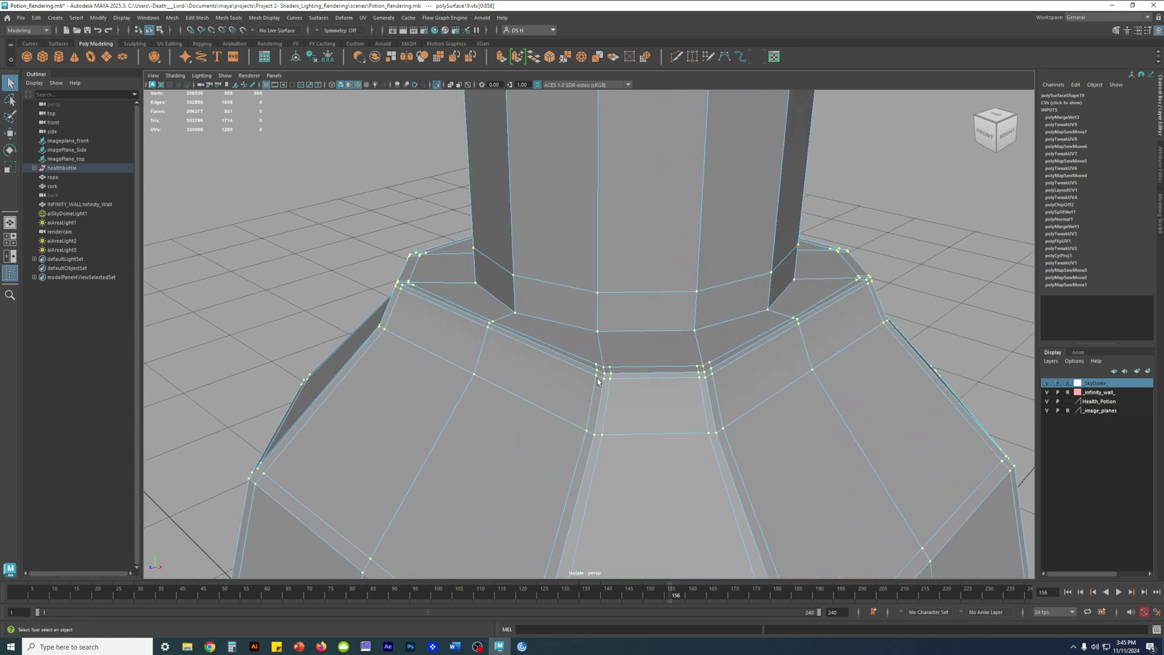
# Step: Examine the closely spaced vertices along the shoulder ridge around the other sides of the bottle
pyautogui.keyDown('alt'); pyautogui.moveTo(606, 428); pyautogui.dragTo(389, 422); pyautogui.keyUp('alt')
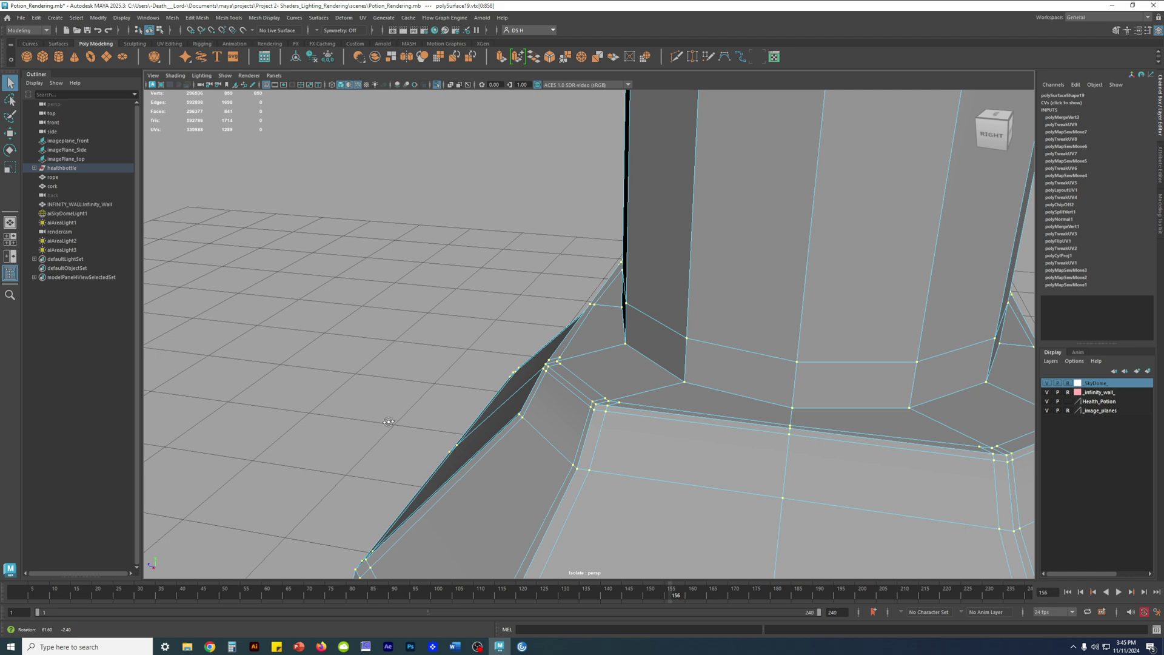
pyautogui.scroll(-3, 389, 422)
pyautogui.scroll(3, 449, 365)
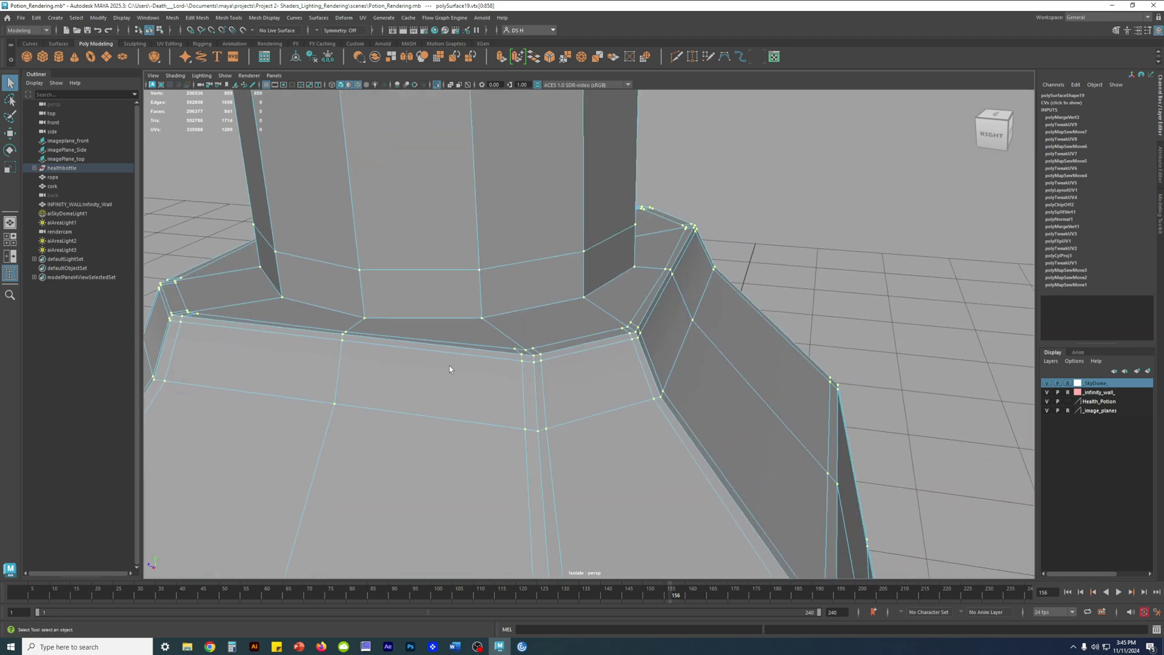
pyautogui.scroll(-2, 543, 378)
pyautogui.scroll(-2, 482, 374)
pyautogui.scroll(2, 482, 374)
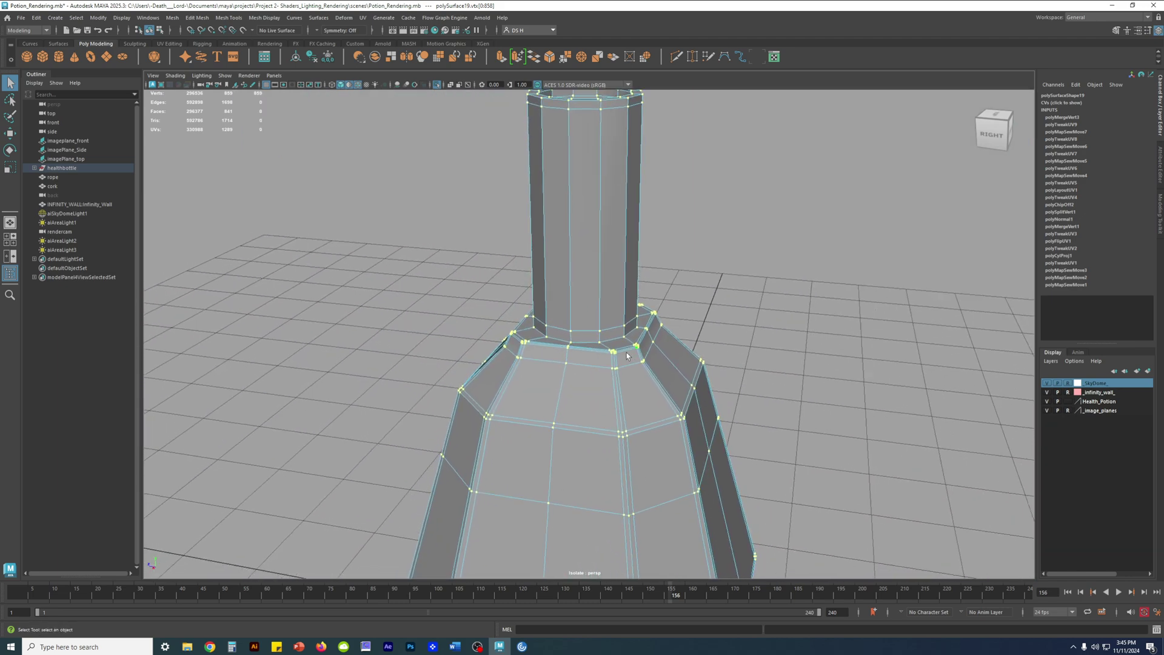
# Step: Return the bottle to object mode and delete its construction history
pyautogui.press('F8')
pyautogui.scroll(-4, 661, 290)
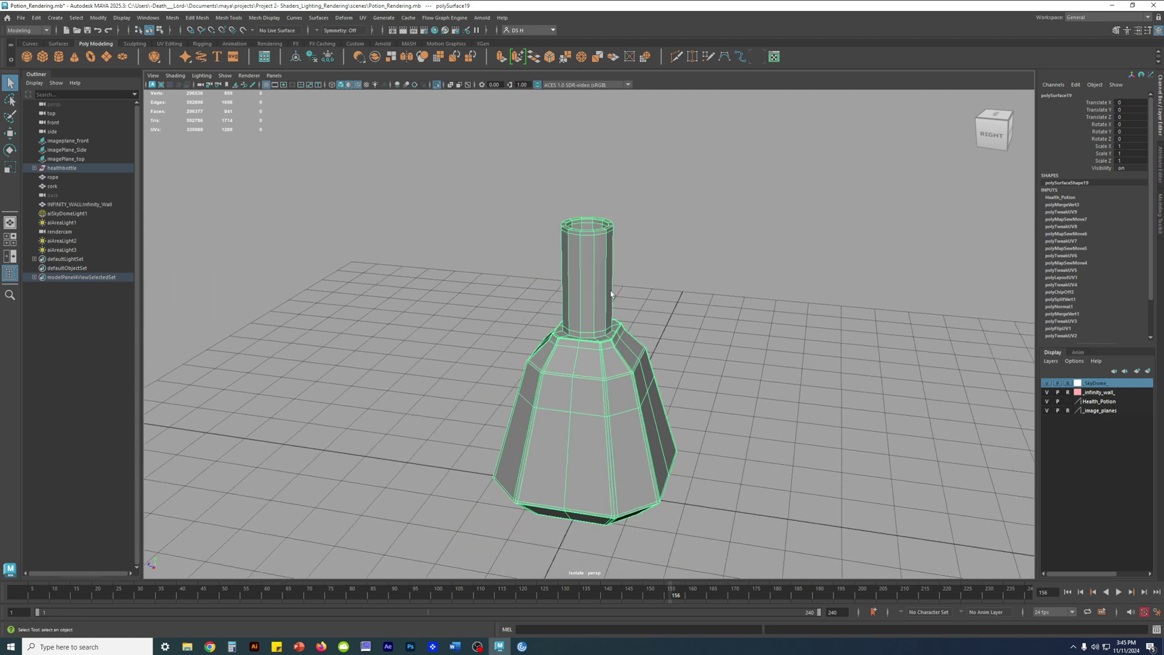
pyautogui.press('w')
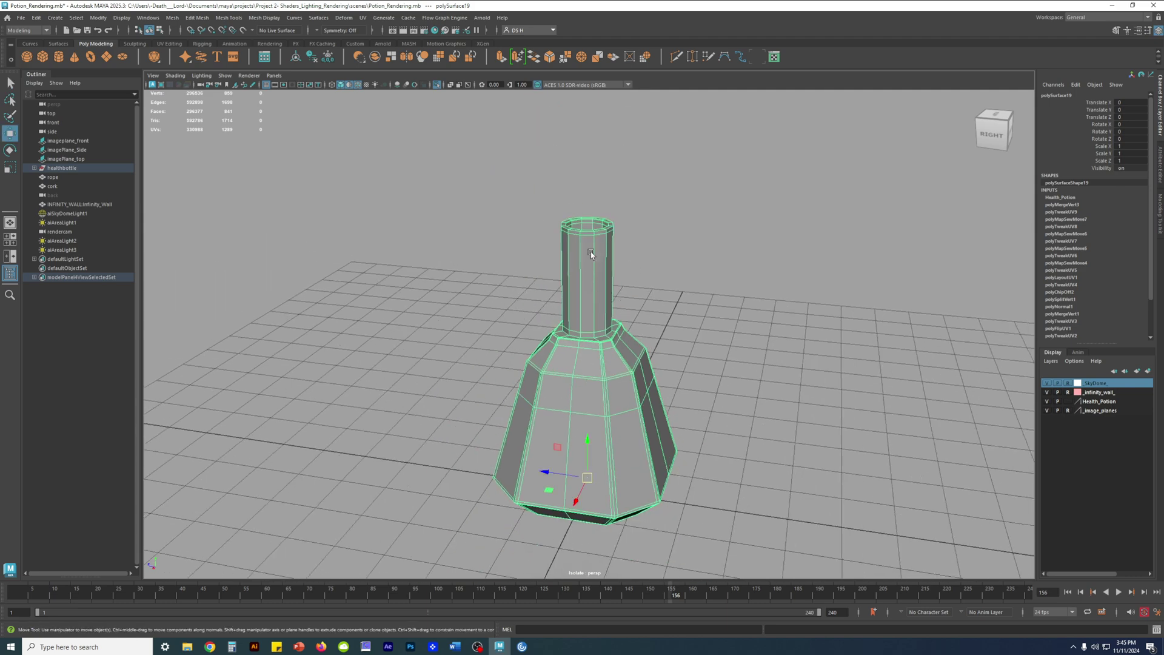
pyautogui.moveTo(734, 265); pyautogui.dragTo(843, 239, button='right')
pyautogui.scroll(-2, 1096, 247)
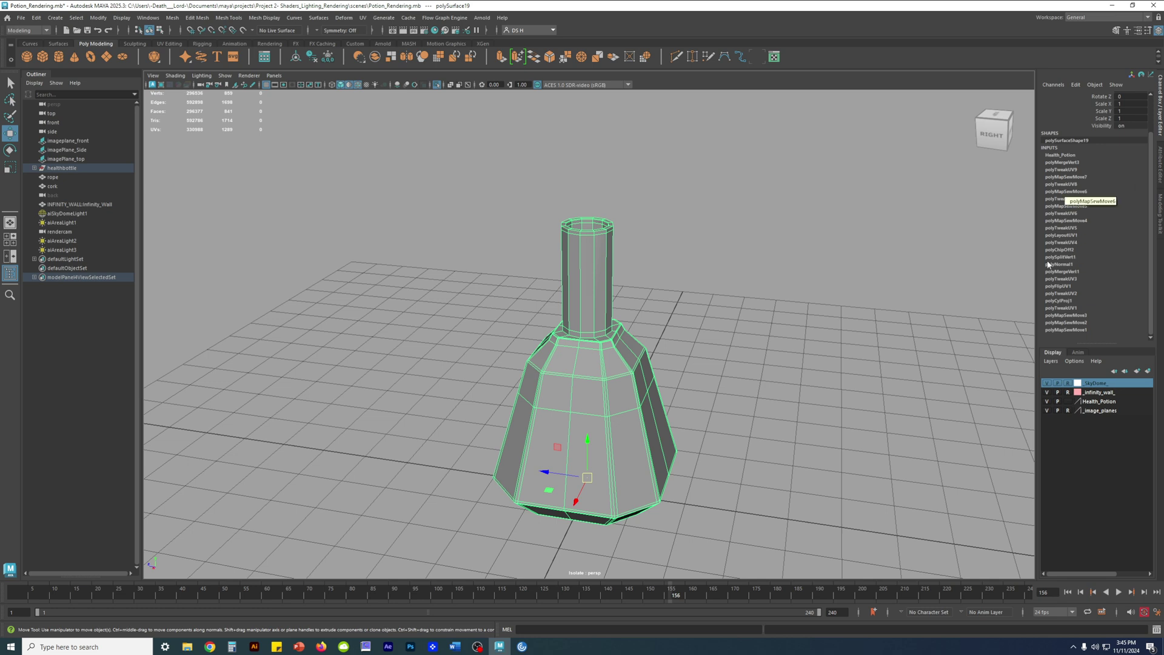
pyautogui.keyDown('alt'); pyautogui.moveTo(637, 299); pyautogui.dragTo(665, 279, button='middle'); pyautogui.keyUp('alt')
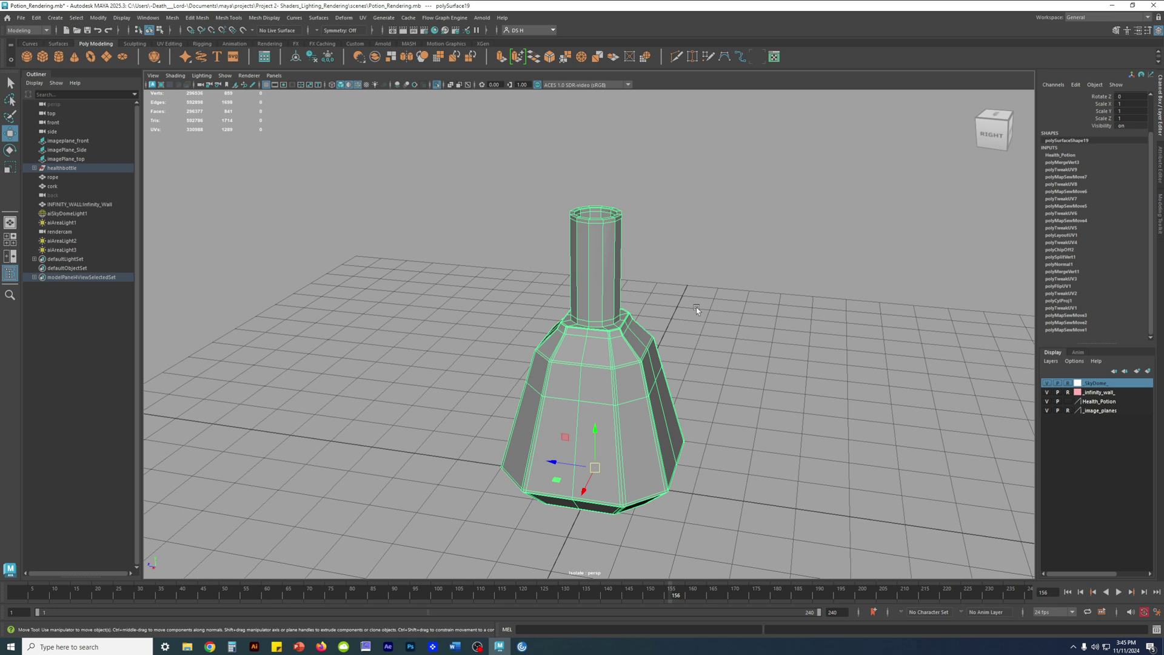
pyautogui.hotkey('alt', 'shift', 'd')
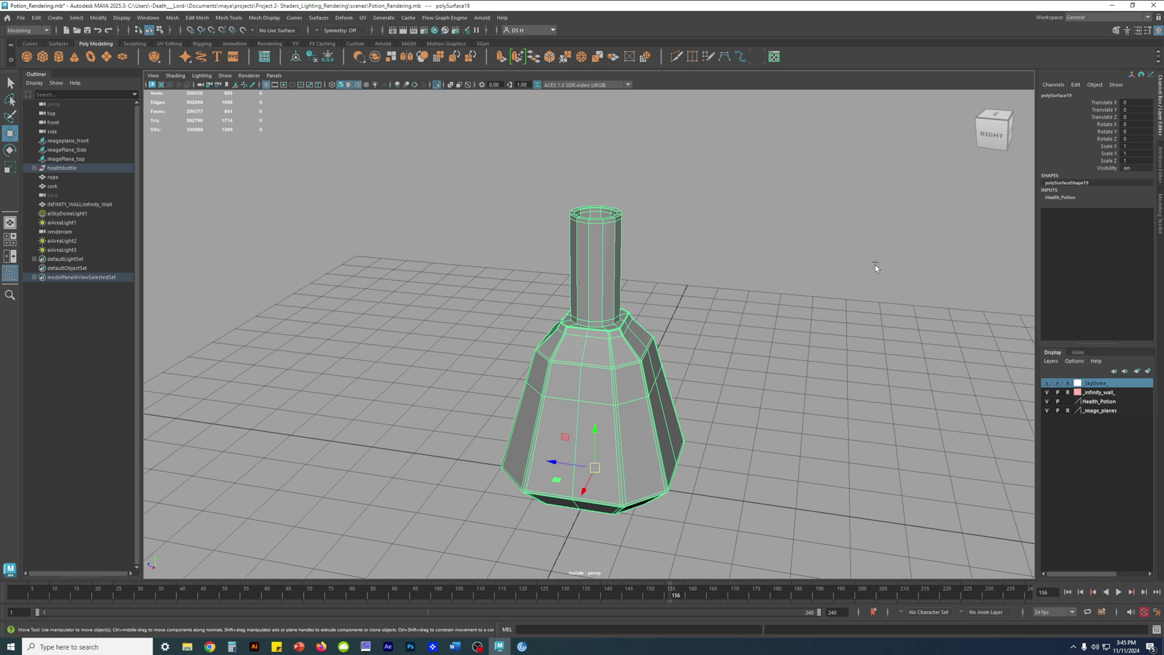
# Step: Rename the bottle mesh as potion_bottle
pyautogui.click(1059, 95)
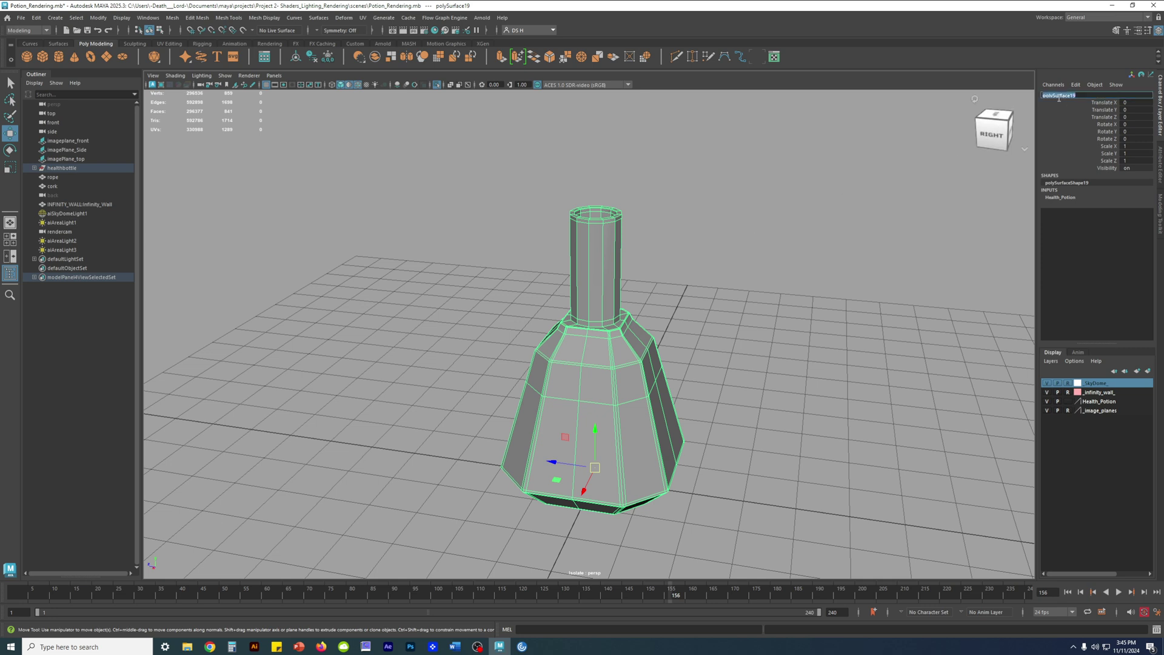
pyautogui.write('potion_bottle')
pyautogui.press('Return')
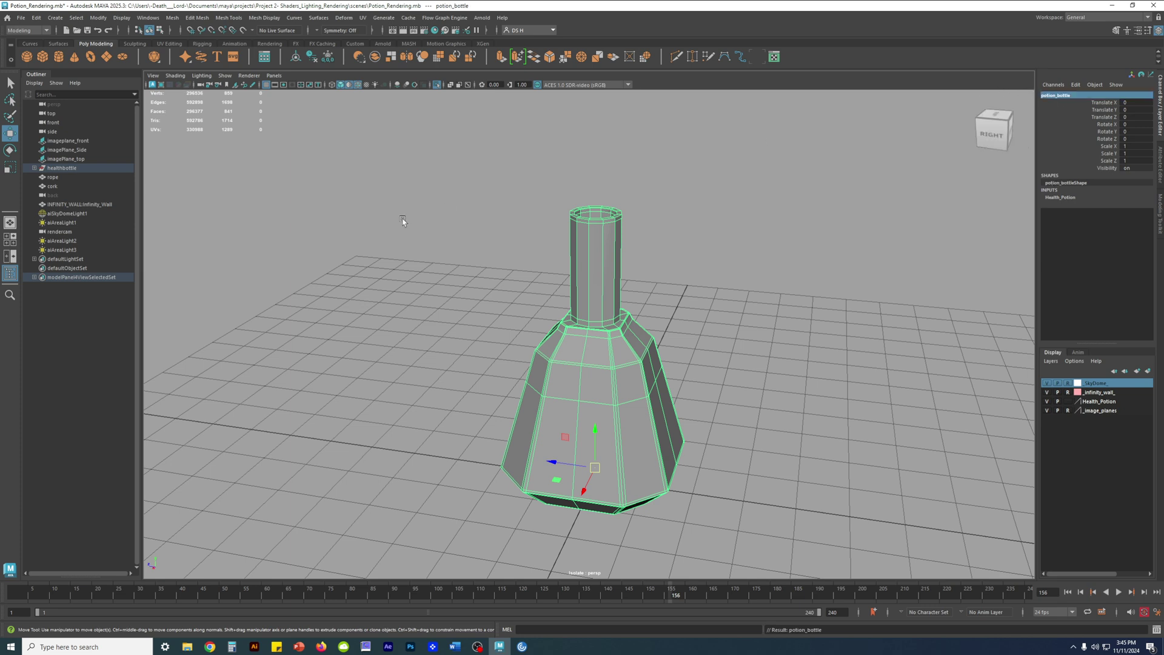
# Step: Rename the bottle mesh as health_potion_bottle and save the scene incrementally
pyautogui.click(1074, 97)
pyautogui.write('health_potion_bottle')
pyautogui.press('Return')
pyautogui.scroll(5, 548, 346)
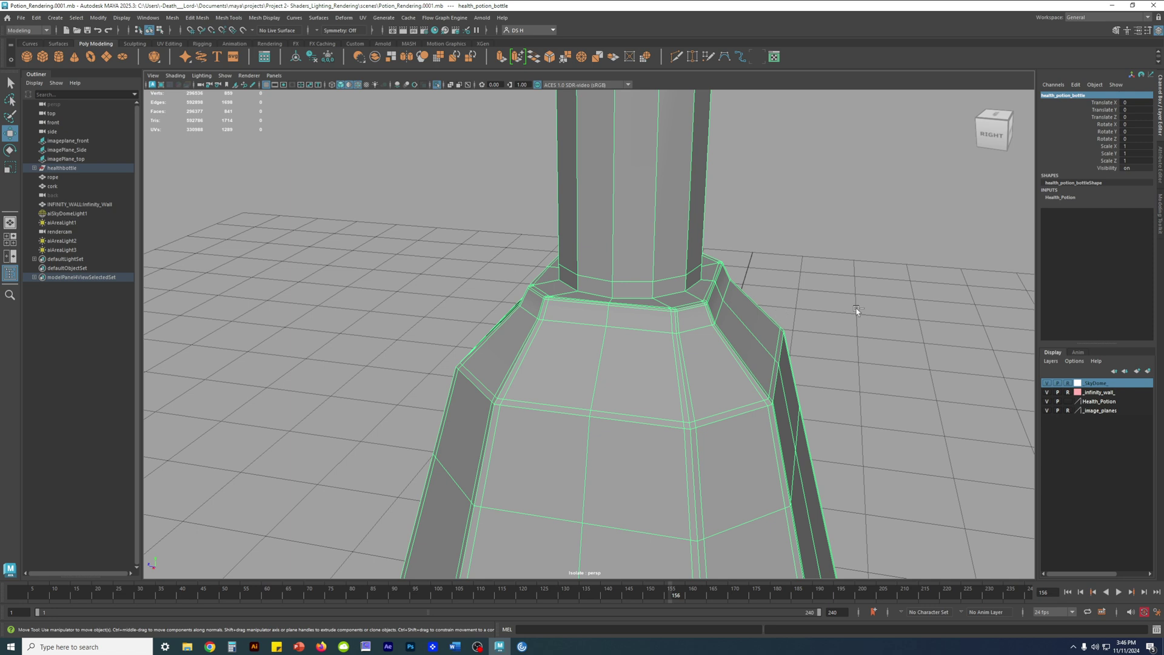
pyautogui.hotkey('ctrl', 'alt', 's')
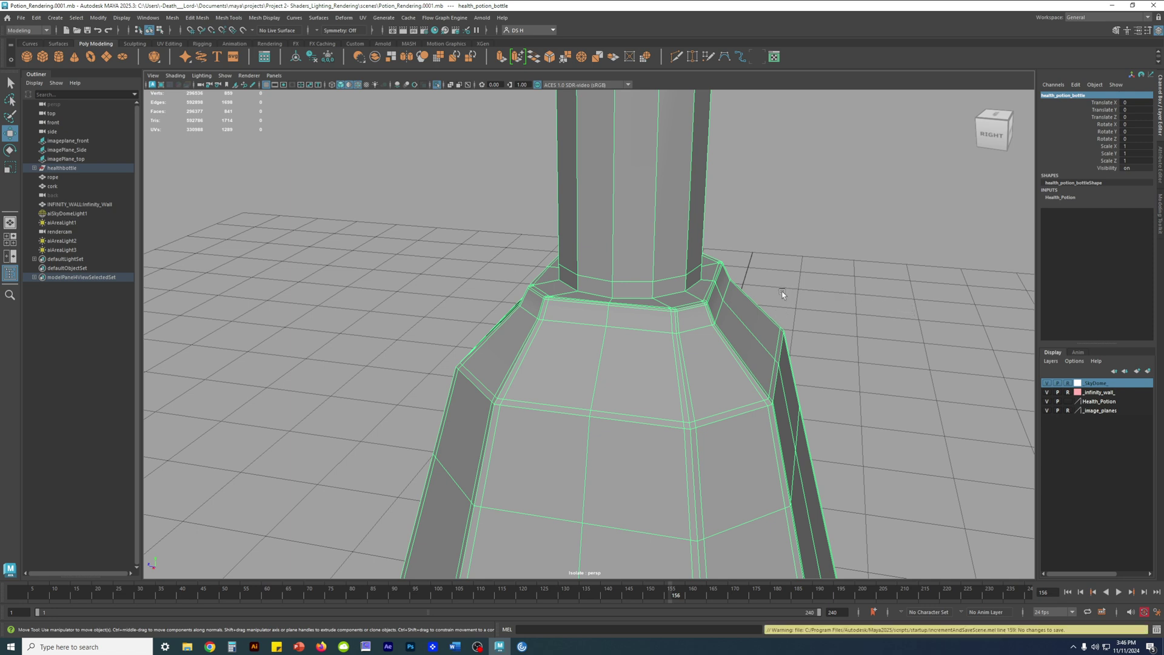
# Step: Show the bottle's vertices and check the corner clusters on the shoulder ridge below the neck
pyautogui.moveTo(673, 290); pyautogui.dragTo(548, 291, button='right')
pyautogui.press('f')
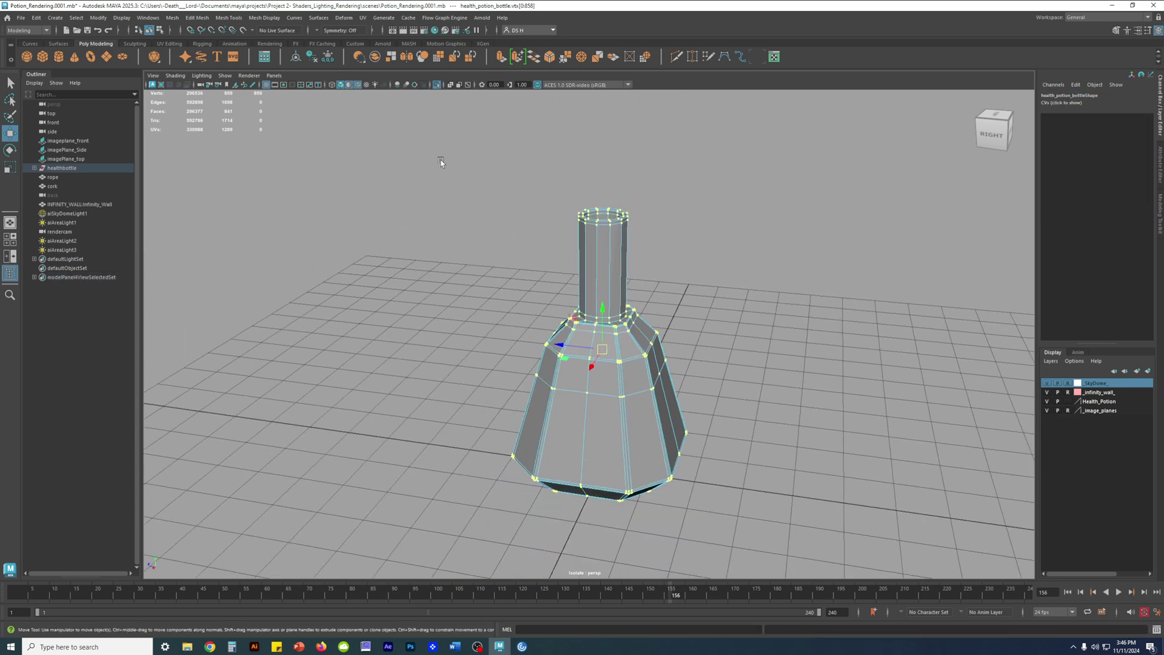
pyautogui.scroll(5, 837, 467)
pyautogui.keyDown('alt'); pyautogui.moveTo(664, 276); pyautogui.dragTo(553, 342, button='middle'); pyautogui.keyUp('alt')
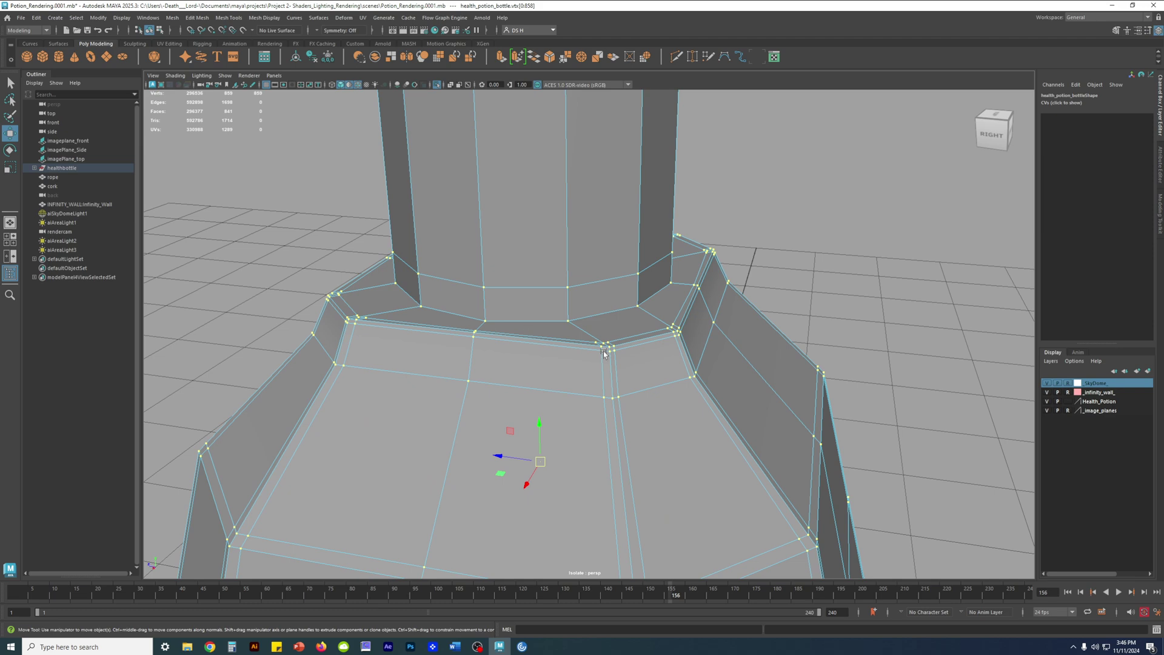
# Step: Compare the smooth mesh preview with the unsmoothed bottle up close around the shoulder and its back side
pyautogui.press('3')
pyautogui.click(805, 225)
pyautogui.keyDown('alt'); pyautogui.moveTo(638, 341); pyautogui.dragTo(697, 342); pyautogui.keyUp('alt')
pyautogui.scroll(5, 697, 341)
pyautogui.click(775, 395)
pyautogui.press('1')
pyautogui.scroll(4, 788, 400)
pyautogui.press('3')
pyautogui.keyDown('alt'); pyautogui.moveTo(806, 406); pyautogui.dragTo(501, 380); pyautogui.keyUp('alt')
pyautogui.keyDown('alt'); pyautogui.moveTo(501, 381); pyautogui.dragTo(825, 388, button='right'); pyautogui.keyUp('alt')
pyautogui.keyDown('alt'); pyautogui.moveTo(659, 394); pyautogui.dragTo(625, 401, button='middle'); pyautogui.keyUp('alt')
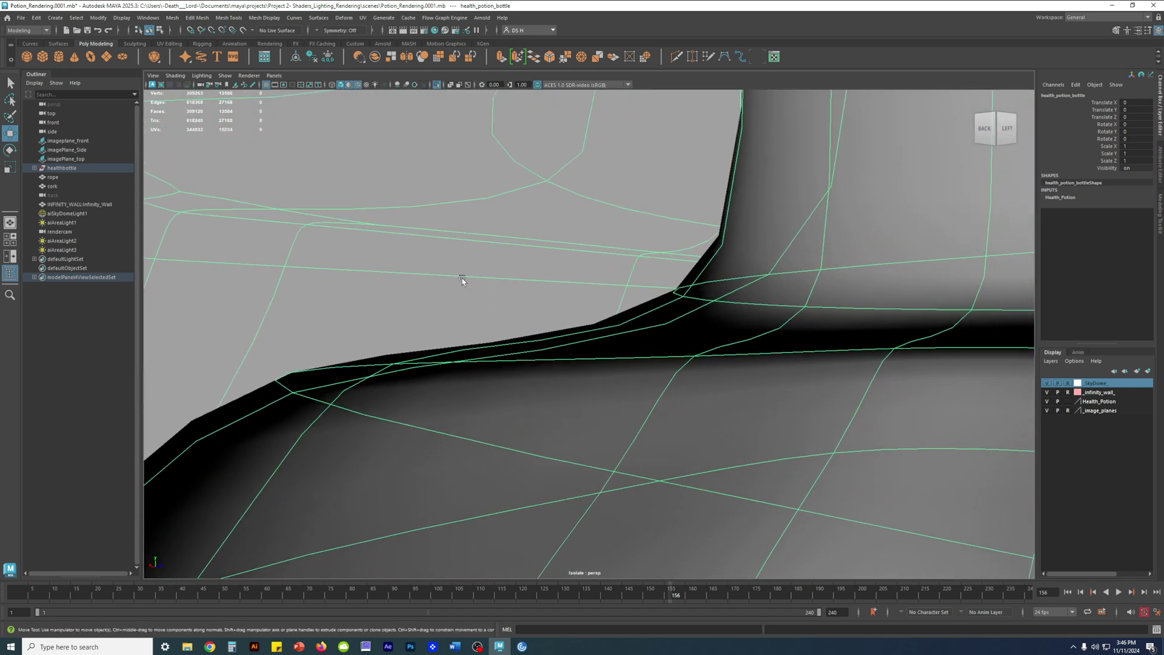
# Step: Turn off backface culling and hide the infinity wall display layer to clear the view of the bottle
pyautogui.click(175, 75)
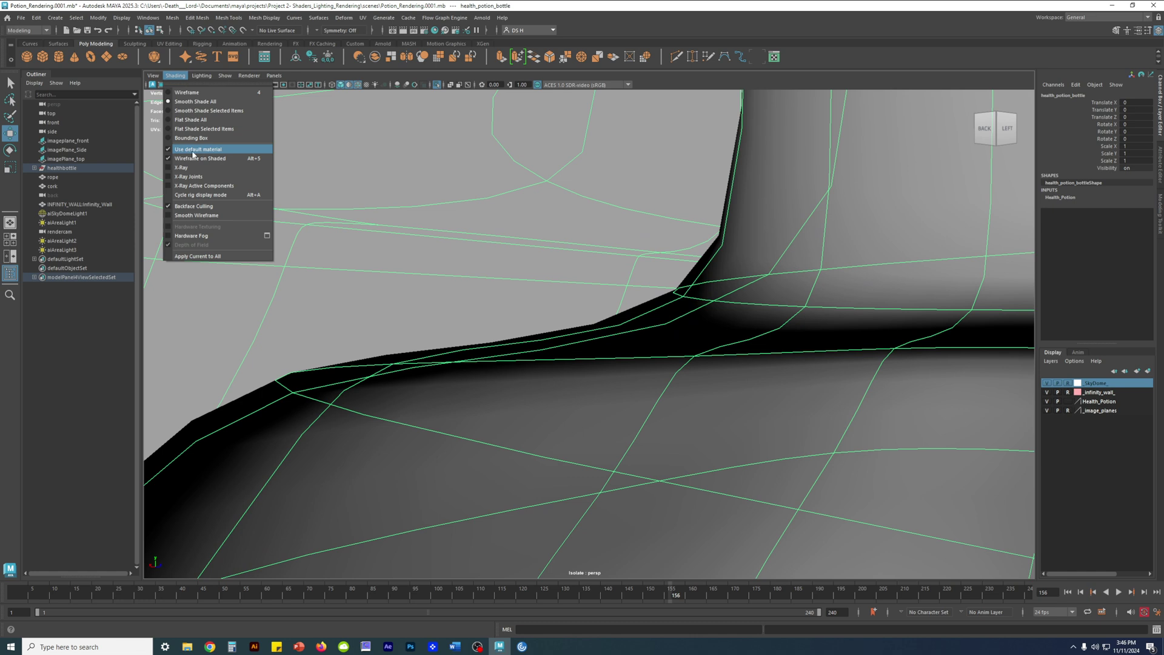
pyautogui.click(196, 206)
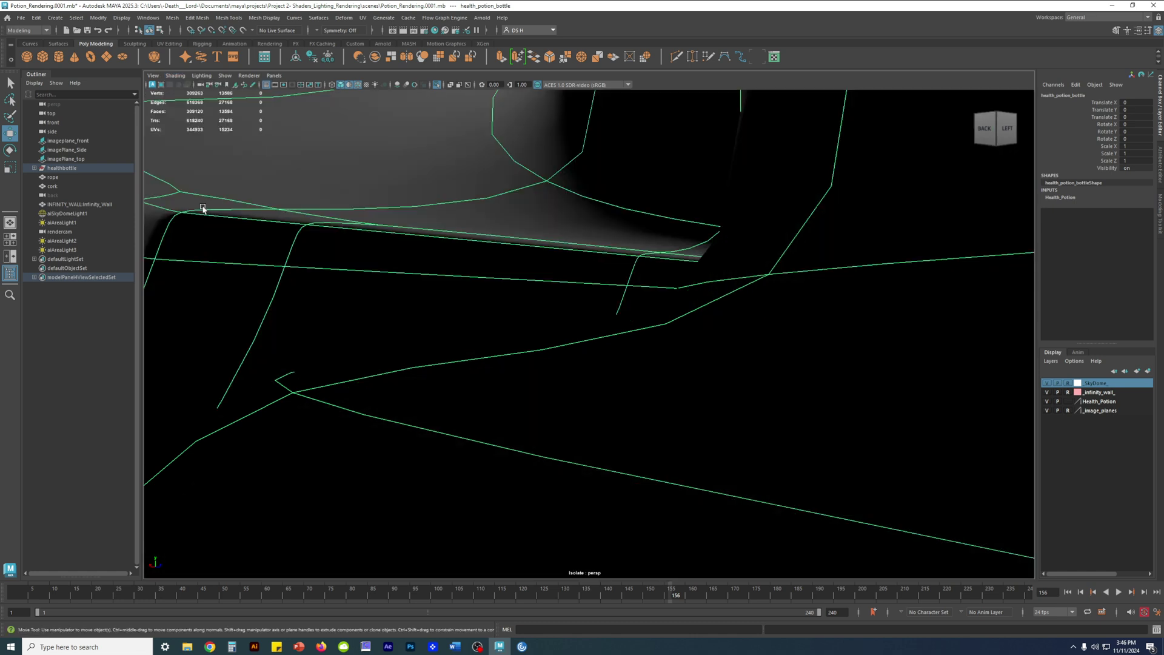
pyautogui.keyDown('alt'); pyautogui.moveTo(636, 262); pyautogui.dragTo(543, 262, button='middle'); pyautogui.keyUp('alt')
pyautogui.press('1')
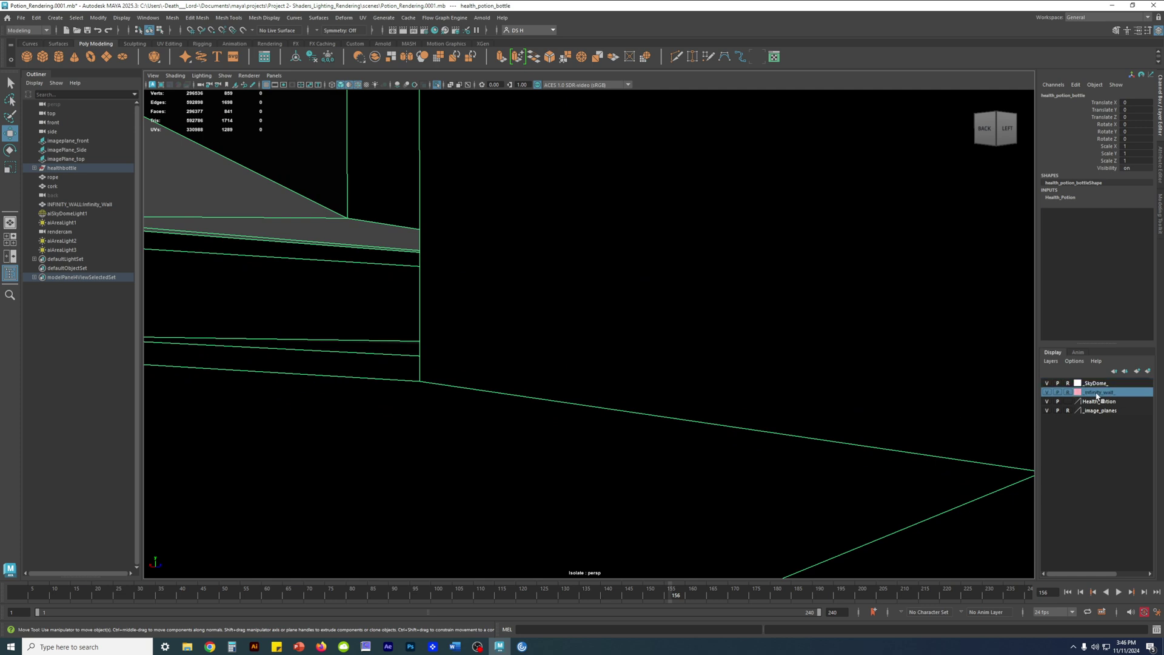
pyautogui.keyDown('alt'); pyautogui.moveTo(595, 342); pyautogui.dragTo(558, 239, button='middle'); pyautogui.keyUp('alt')
# Step: Toggle smooth mesh preview to check where the horizontal edge loop crosses the vertical corner loops on the bottle's body
pyautogui.press('3')
pyautogui.press('1')
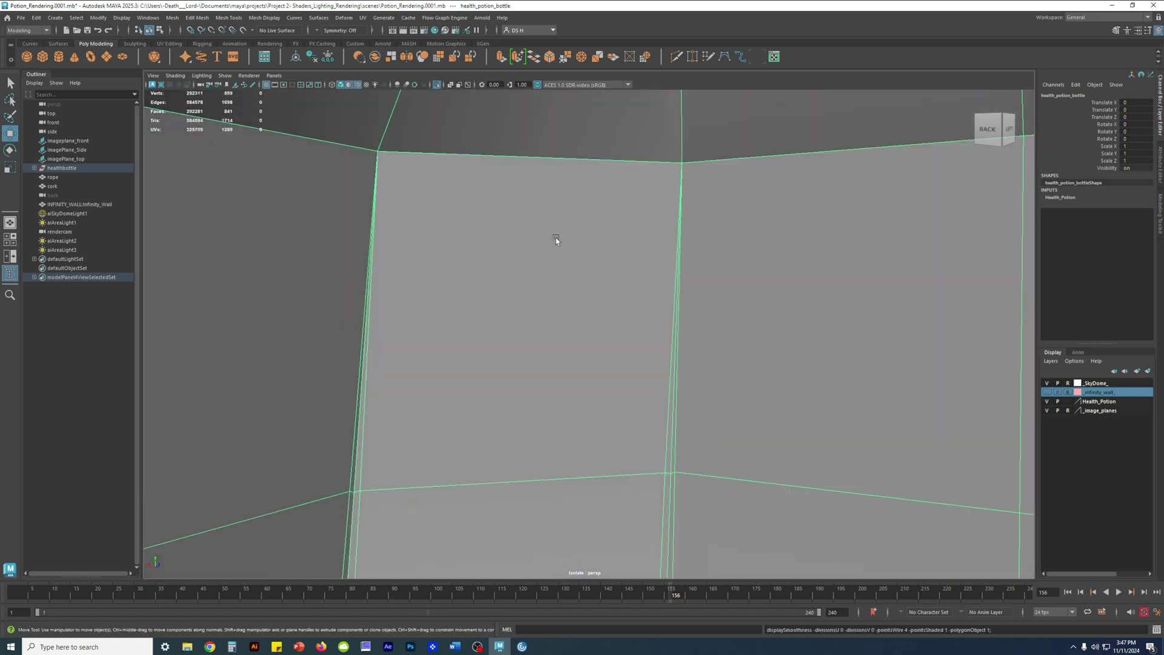
pyautogui.keyDown('alt'); pyautogui.moveTo(486, 258); pyautogui.dragTo(591, 285, button='middle'); pyautogui.keyUp('alt')
pyautogui.press('3')
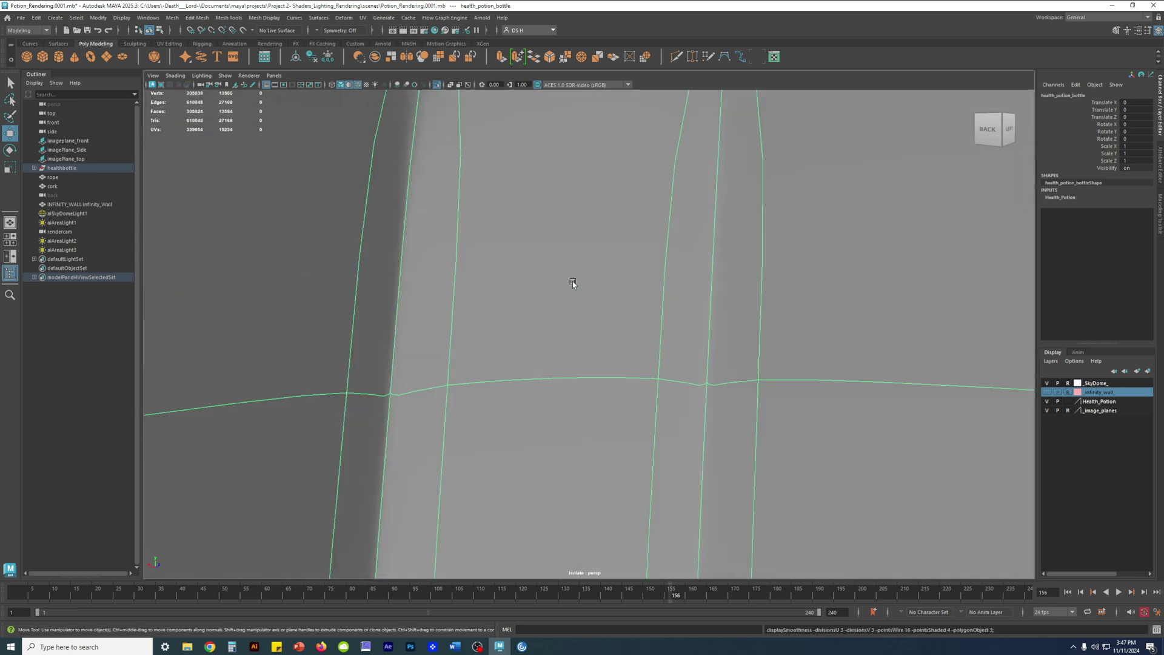
pyautogui.press('1')
pyautogui.press('3')
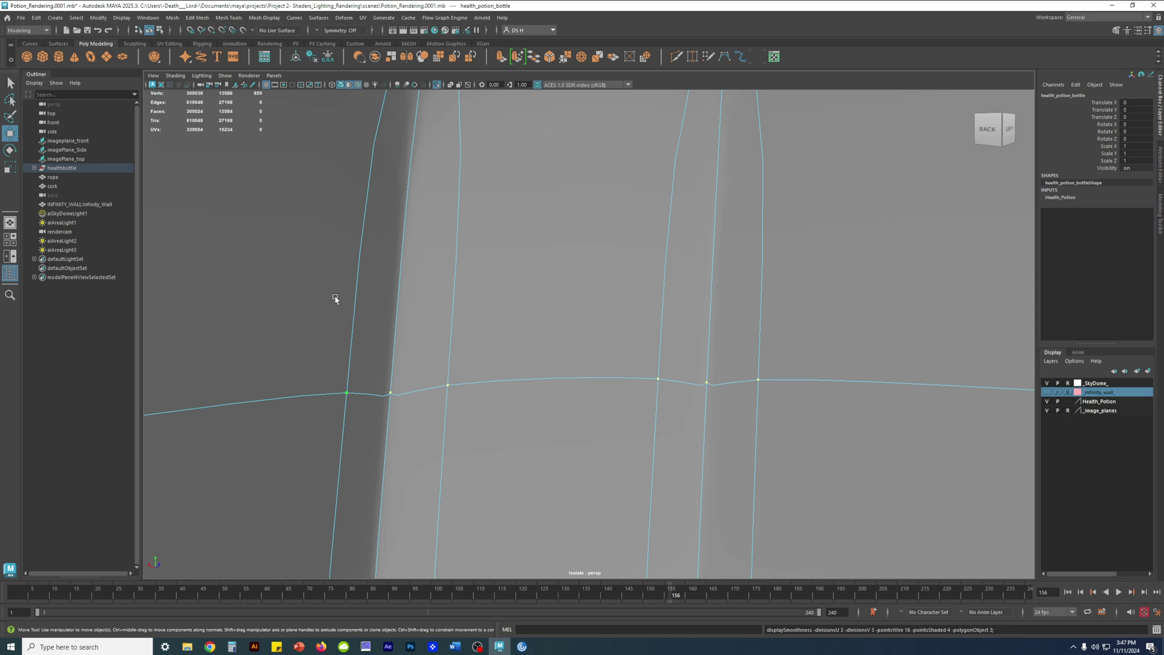
# Step: Switch to wireframe display and select the closely spaced vertices at a vertical corner of the body to inspect them
pyautogui.press('4')
pyautogui.click(447, 386)
pyautogui.press('1')
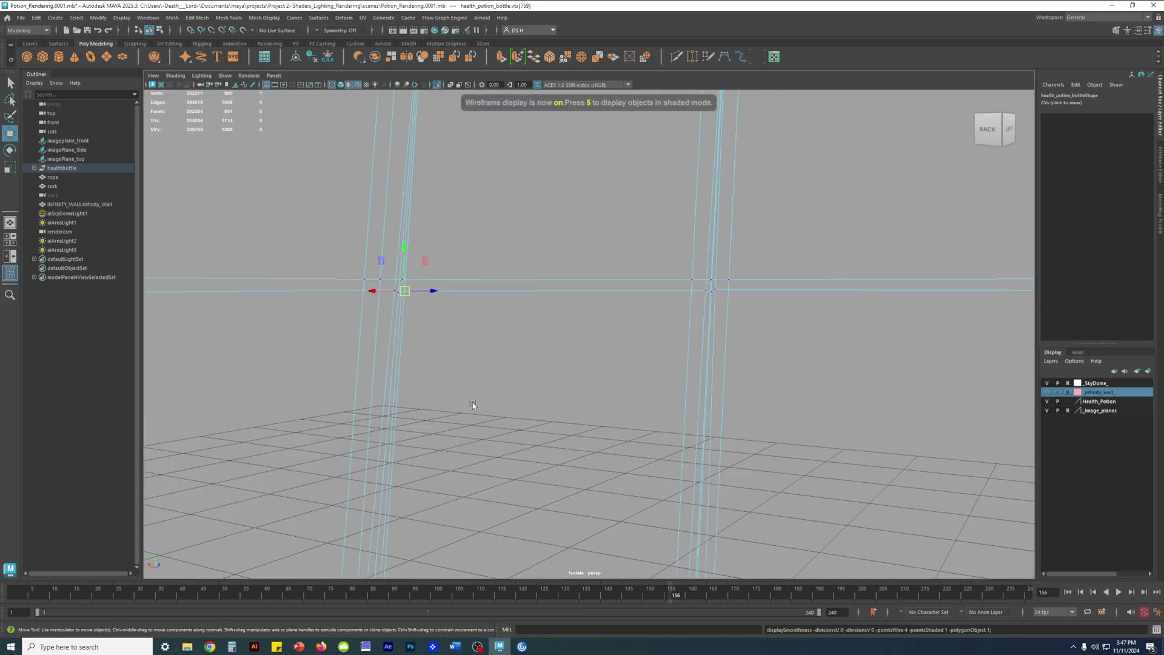
pyautogui.keyDown('alt'); pyautogui.moveTo(394, 335); pyautogui.dragTo(568, 320); pyautogui.keyUp('alt')
pyautogui.press('q')
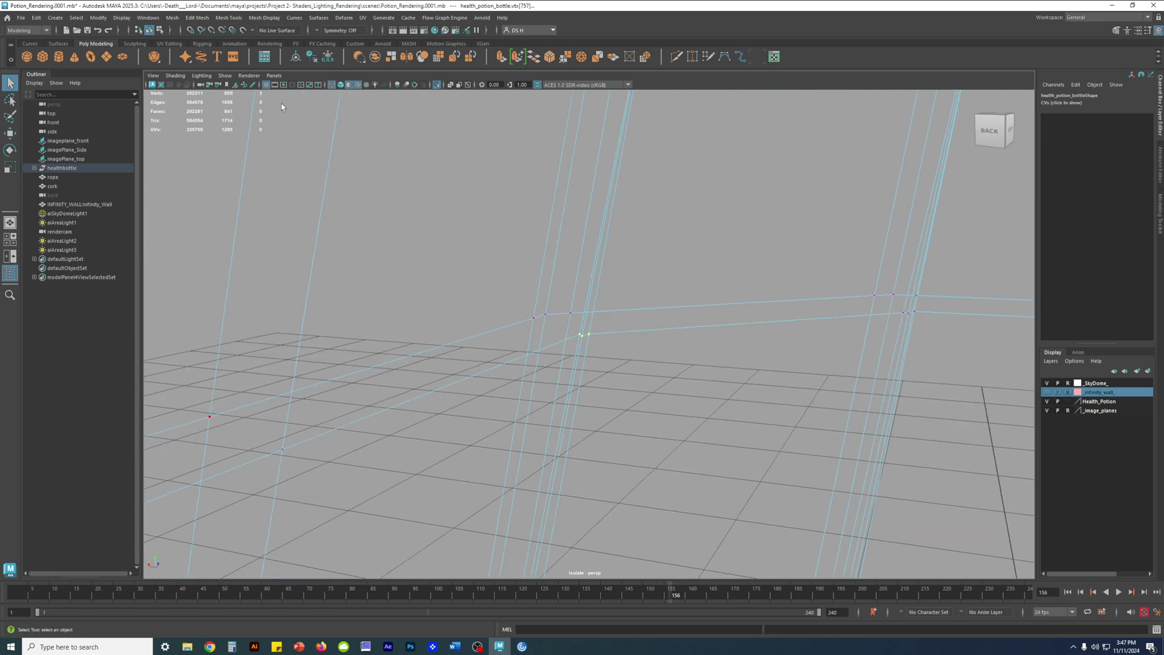
pyautogui.moveTo(588, 319); pyautogui.dragTo(588, 319)
# Step: Return to shaded display and compare the smoothed and unsmoothed loops where the vertical corner edges converge
pyautogui.press('5')
pyautogui.scroll(-2, 592, 263)
pyautogui.keyDown('alt'); pyautogui.moveTo(592, 262); pyautogui.dragTo(517, 263); pyautogui.keyUp('alt')
pyautogui.moveTo(394, 264)
pyautogui.keyDown('alt'); pyautogui.mouseDown(button='middle')
pyautogui.moveTo(413, 393)
pyautogui.moveTo(569, 284)
pyautogui.moveTo(637, 284)
pyautogui.moveTo(670, 176)
pyautogui.moveTo(651, 293)
pyautogui.mouseUp(button='middle'); pyautogui.keyUp('alt')
pyautogui.press('3')
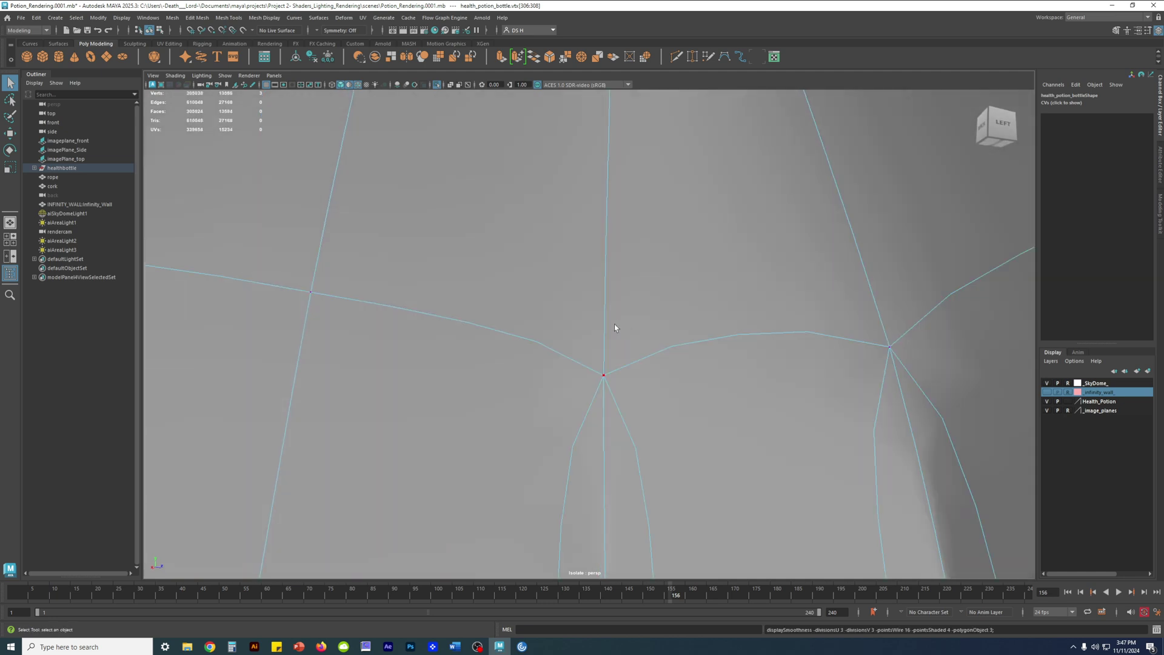
pyautogui.keyDown('alt'); pyautogui.moveTo(696, 364); pyautogui.dragTo(618, 193, button='middle'); pyautogui.keyUp('alt')
pyautogui.press('1')
pyautogui.press('3')
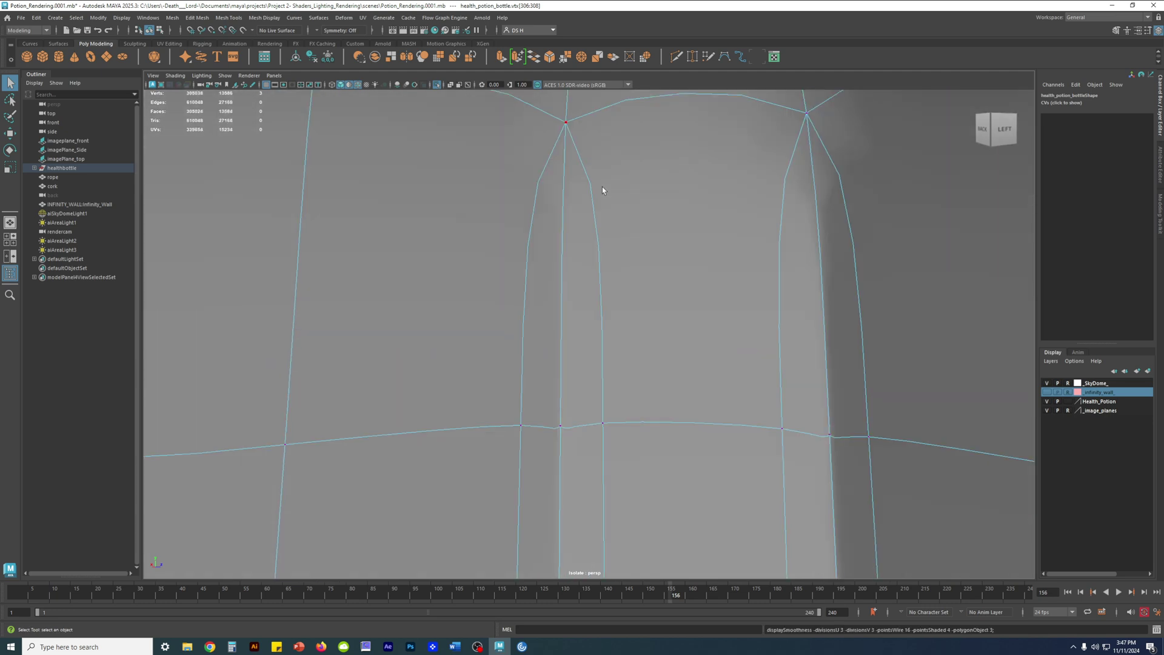
# Step: Switch the unsmoothed bottle to edge mode and check individual edges at the vertical corner in wireframe display
pyautogui.press('1')
pyautogui.moveTo(577, 469); pyautogui.dragTo(574, 268, button='right')
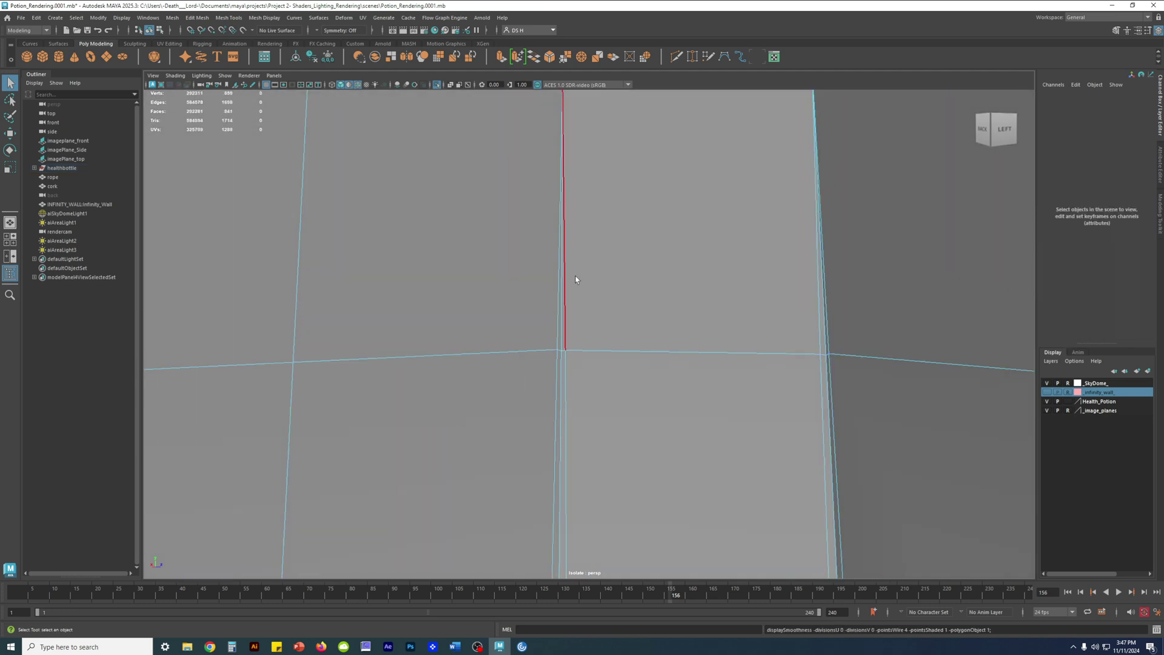
pyautogui.keyDown('alt'); pyautogui.moveTo(433, 292); pyautogui.dragTo(1121, 496, button='right'); pyautogui.keyUp('alt')
pyautogui.press('4')
pyautogui.keyDown('alt'); pyautogui.moveTo(549, 415); pyautogui.dragTo(641, 371, button='middle'); pyautogui.keyUp('alt')
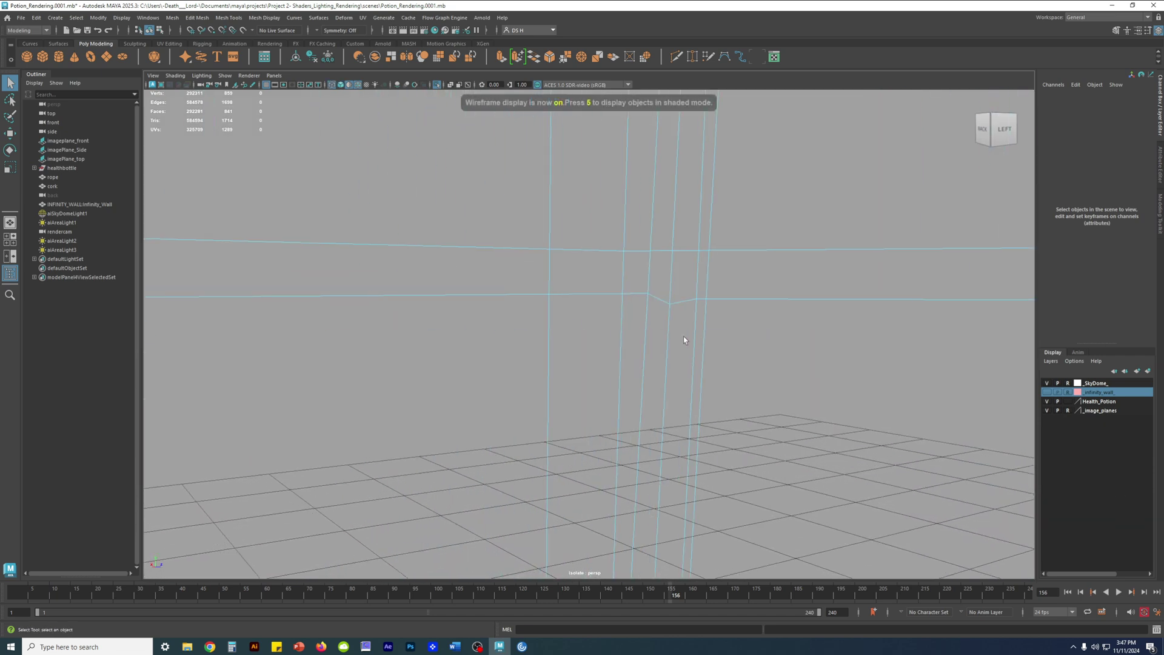
pyautogui.click(678, 323)
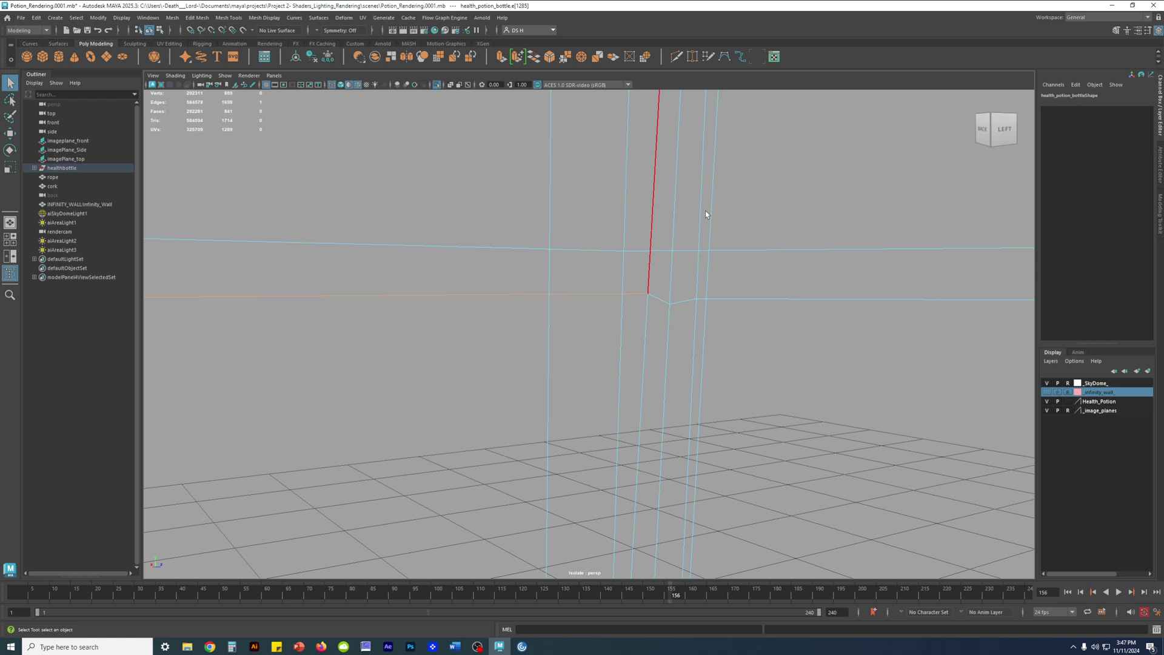
pyautogui.keyDown('alt'); pyautogui.moveTo(846, 289); pyautogui.dragTo(526, 296, button='right'); pyautogui.keyUp('alt')
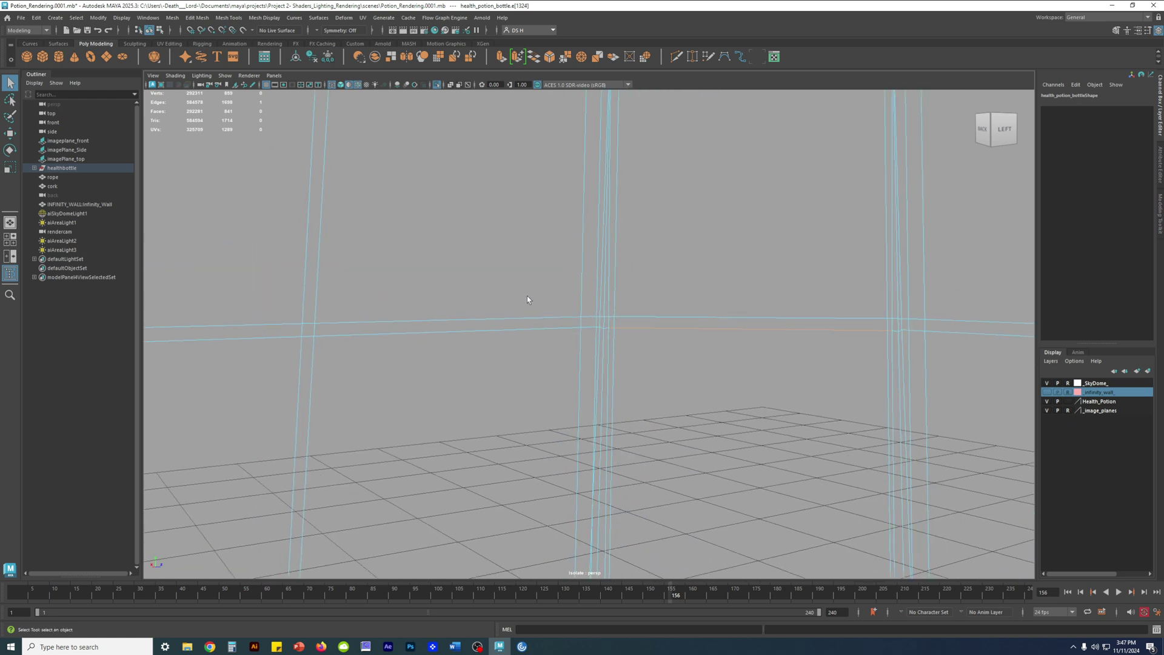
# Step: Restore shaded display and look over the bottle's shoulder, neck and open rim from above
pyautogui.press('5')
pyautogui.keyDown('alt'); pyautogui.moveTo(602, 293); pyautogui.dragTo(486, 294, button='right'); pyautogui.keyUp('alt')
pyautogui.keyDown('alt'); pyautogui.moveTo(669, 289); pyautogui.dragTo(688, 342); pyautogui.keyUp('alt')
pyautogui.keyDown('alt'); pyautogui.moveTo(688, 342); pyautogui.dragTo(542, 333, button='right'); pyautogui.keyUp('alt')
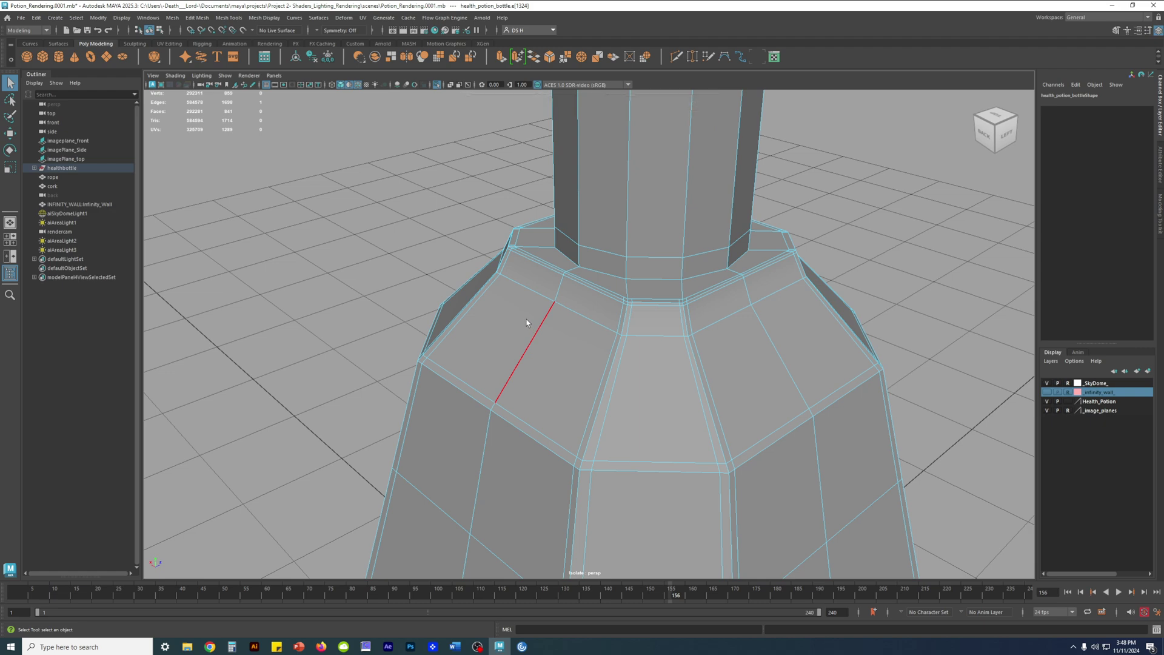
pyautogui.keyDown('alt'); pyautogui.moveTo(749, 319); pyautogui.dragTo(573, 306, button='right'); pyautogui.keyUp('alt')
pyautogui.keyDown('alt'); pyautogui.moveTo(563, 245); pyautogui.dragTo(566, 271); pyautogui.keyUp('alt')
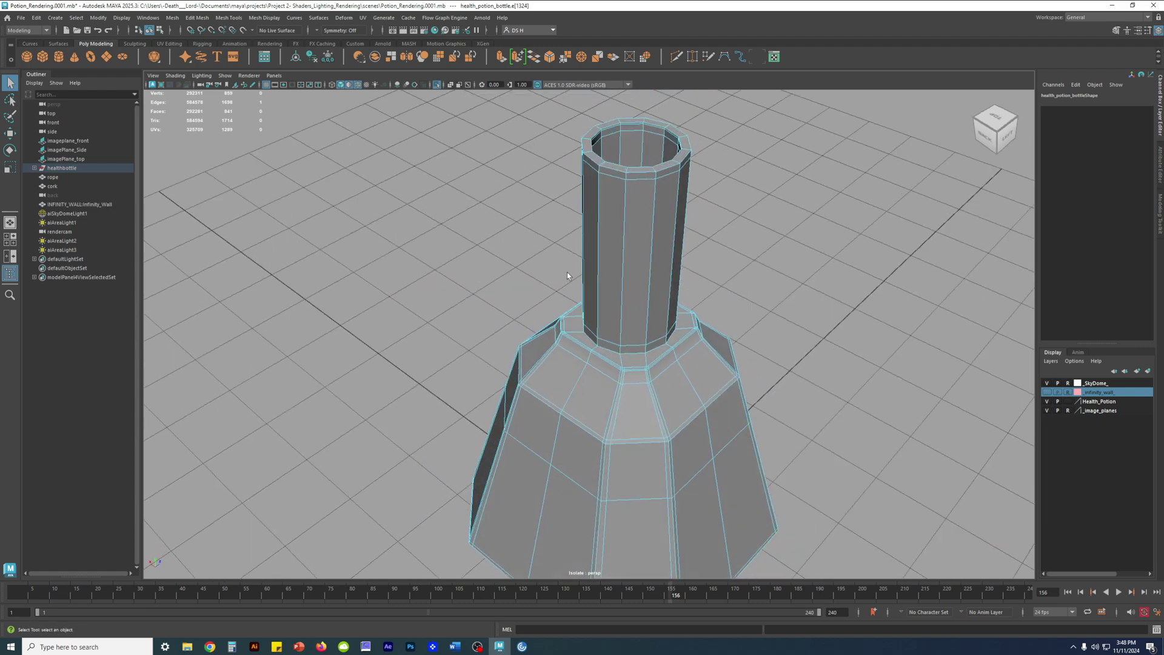
pyautogui.keyDown('alt'); pyautogui.moveTo(567, 272); pyautogui.dragTo(545, 354, button='middle'); pyautogui.keyUp('alt')
pyautogui.press('3')
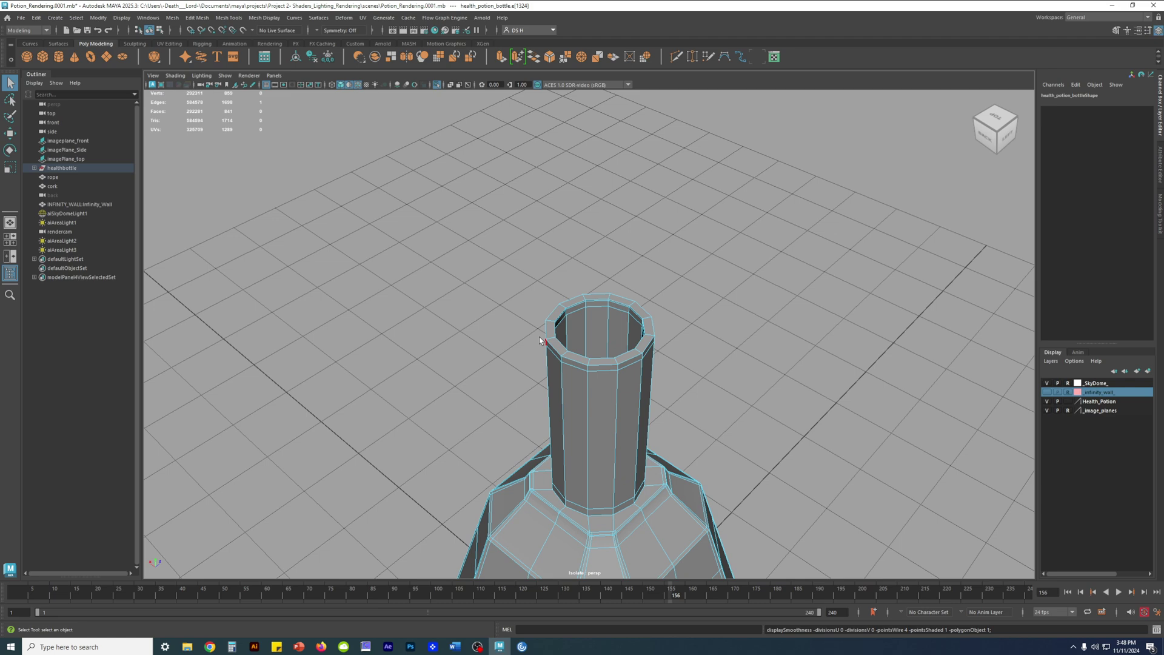
# Step: Toggle smooth mesh preview and examine the edge flow from the rim down to the shoulder ridge on several sides
pyautogui.keyDown('alt'); pyautogui.moveTo(539, 337); pyautogui.dragTo(567, 305); pyautogui.keyUp('alt')
pyautogui.press('1')
pyautogui.keyDown('alt'); pyautogui.moveTo(570, 303); pyautogui.dragTo(586, 214, button='middle'); pyautogui.keyUp('alt')
pyautogui.keyDown('alt'); pyautogui.moveTo(586, 214); pyautogui.dragTo(818, 345, button='right'); pyautogui.keyUp('alt')
pyautogui.press('3')
pyautogui.press('1')
pyautogui.keyDown('alt'); pyautogui.moveTo(781, 335); pyautogui.dragTo(555, 340); pyautogui.keyUp('alt')
pyautogui.keyDown('alt'); pyautogui.moveTo(555, 340); pyautogui.dragTo(637, 226, button='middle'); pyautogui.keyUp('alt')
pyautogui.keyDown('alt'); pyautogui.moveTo(637, 225); pyautogui.dragTo(682, 289, button='right'); pyautogui.keyUp('alt')
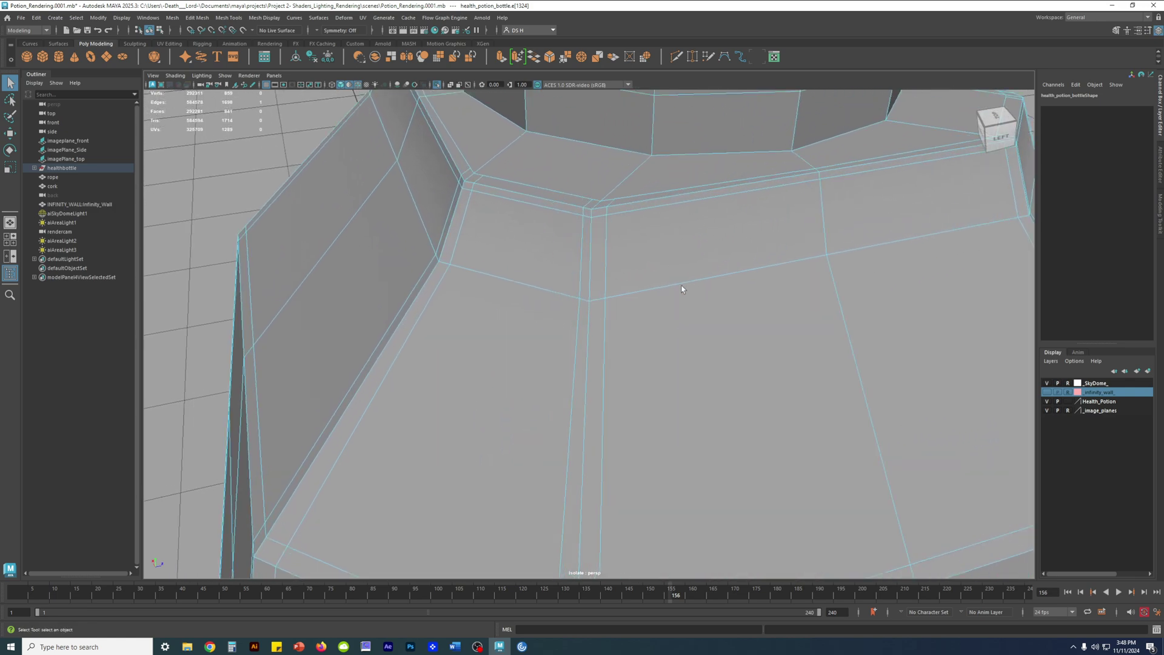
pyautogui.keyDown('alt'); pyautogui.moveTo(676, 284); pyautogui.dragTo(684, 295, button='middle'); pyautogui.keyUp('alt')
pyautogui.keyDown('alt'); pyautogui.moveTo(684, 295); pyautogui.dragTo(715, 311); pyautogui.keyUp('alt')
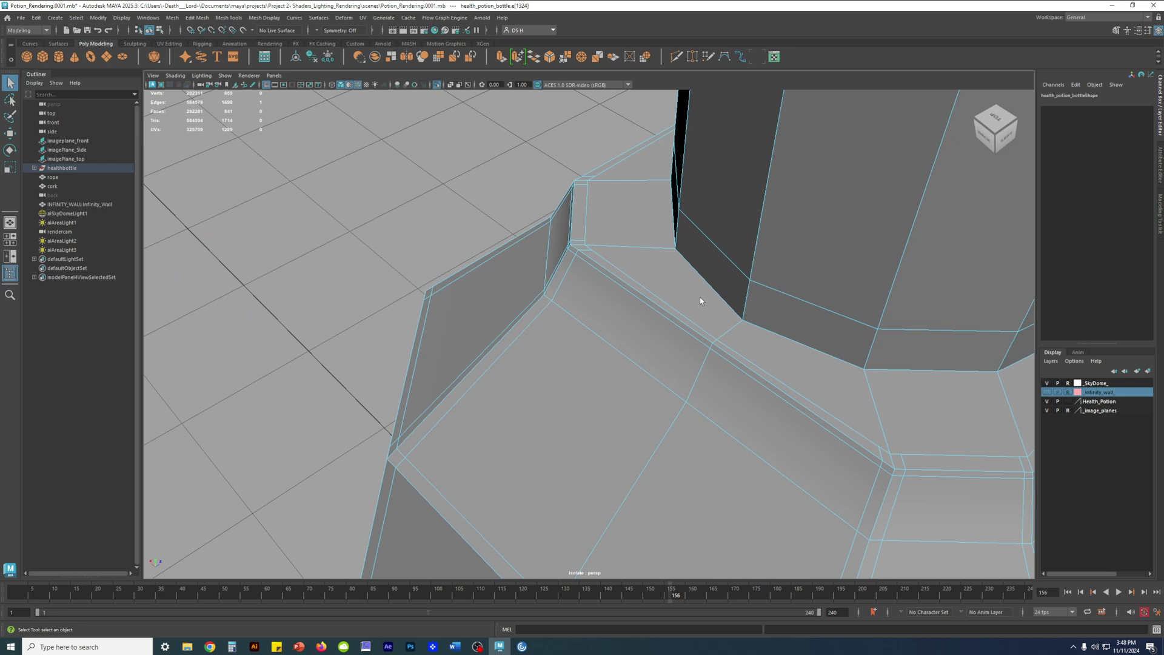
# Step: Return the bottle to object mode and hide the viewport grid
pyautogui.press('F8')
pyautogui.keyDown('alt'); pyautogui.moveTo(769, 244); pyautogui.dragTo(550, 183); pyautogui.keyUp('alt')
pyautogui.scroll(-3, 550, 186)
pyautogui.click(825, 243)
pyautogui.keyDown('alt'); pyautogui.moveTo(825, 242); pyautogui.dragTo(676, 267); pyautogui.keyUp('alt')
pyautogui.click(265, 86)
# Step: Select the smoothed bottle and examine the edge flow around the bevelled corners of its base from below
pyautogui.keyDown('alt'); pyautogui.moveTo(583, 217); pyautogui.dragTo(756, 228); pyautogui.keyUp('alt')
pyautogui.keyDown('alt'); pyautogui.moveTo(561, 207); pyautogui.dragTo(789, 297); pyautogui.keyUp('alt')
pyautogui.click(773, 268)
pyautogui.scroll(10, 789, 297)
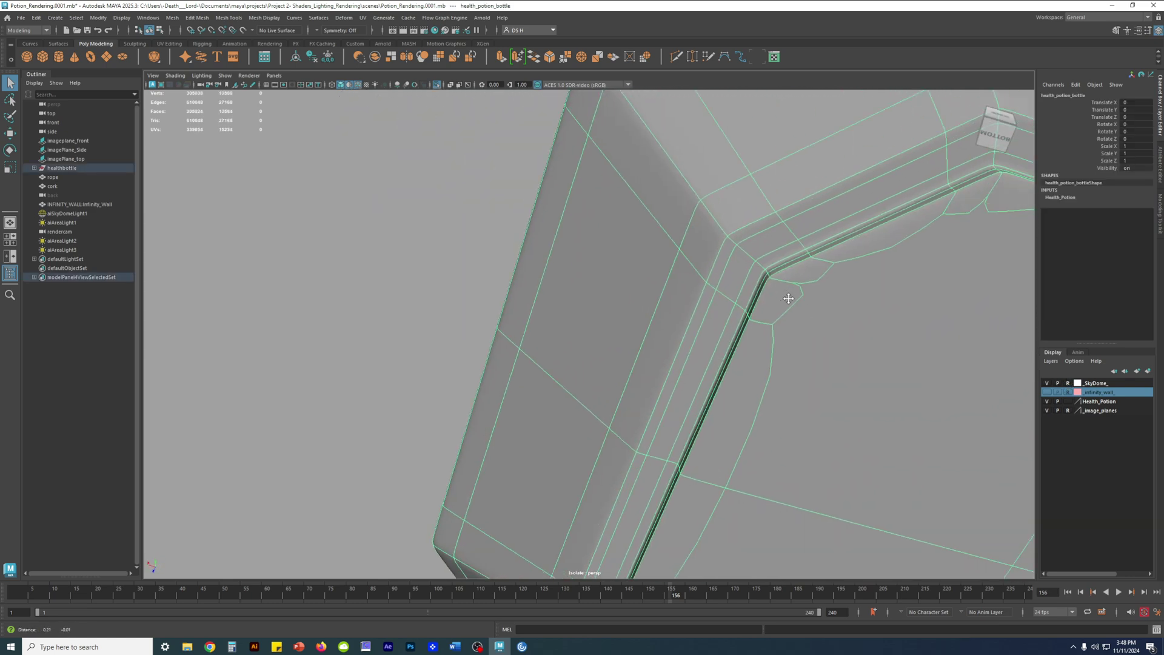
pyautogui.scroll(-8, 789, 297)
pyautogui.keyDown('alt'); pyautogui.moveTo(789, 298); pyautogui.dragTo(719, 340); pyautogui.keyUp('alt')
pyautogui.scroll(8, 779, 305)
# Step: Switch the bottle to vertex mode in wireframe display and inspect the vertices around the base corner
pyautogui.press('F9')
pyautogui.press('4')
pyautogui.keyDown('alt'); pyautogui.moveTo(720, 340); pyautogui.dragTo(818, 377, button='right'); pyautogui.keyUp('alt')
pyautogui.moveTo(790, 400); pyautogui.dragTo(865, 494)
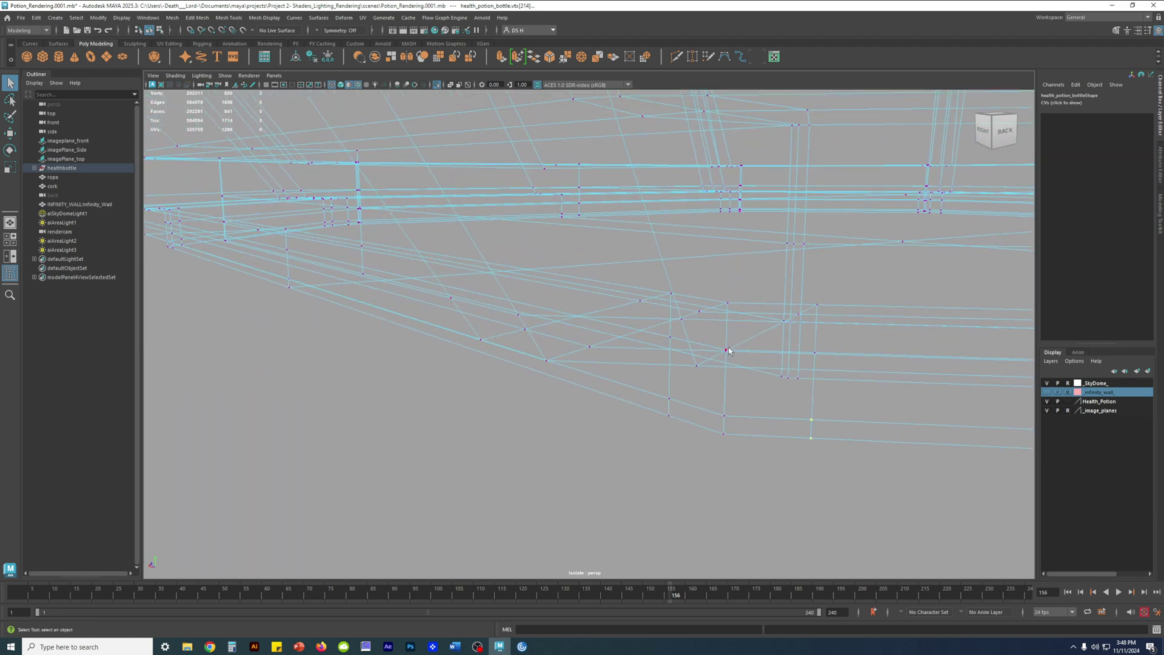
pyautogui.keyDown('alt'); pyautogui.moveTo(712, 452); pyautogui.dragTo(615, 367); pyautogui.keyUp('alt')
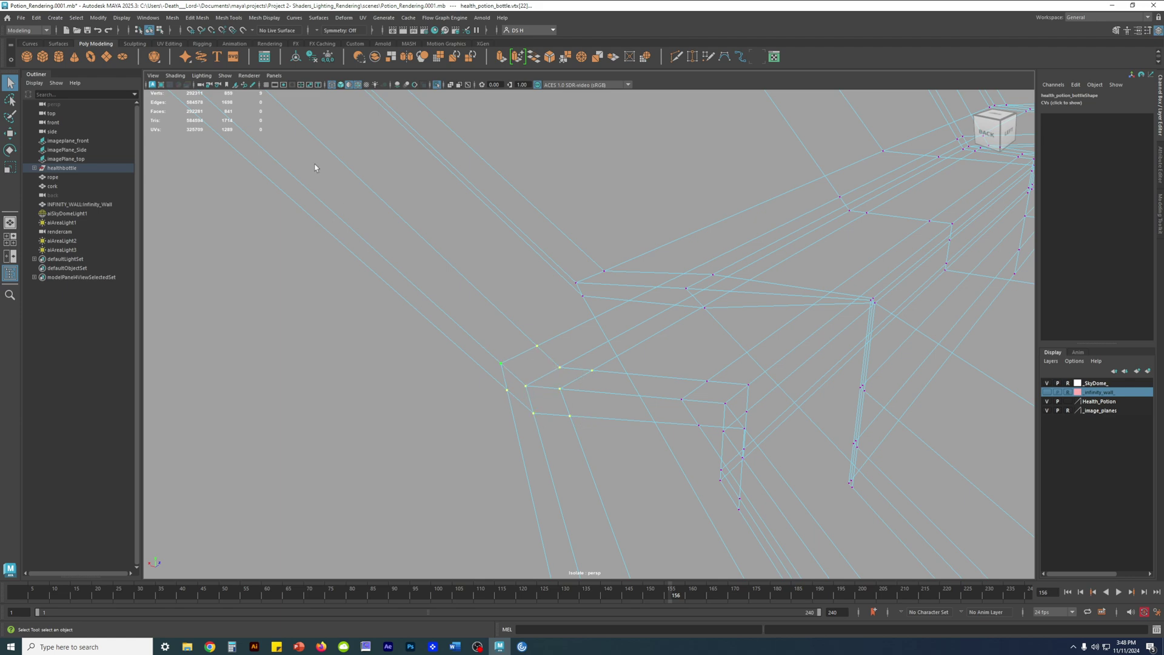
pyautogui.keyDown('alt'); pyautogui.moveTo(670, 363); pyautogui.dragTo(667, 379); pyautogui.keyUp('alt')
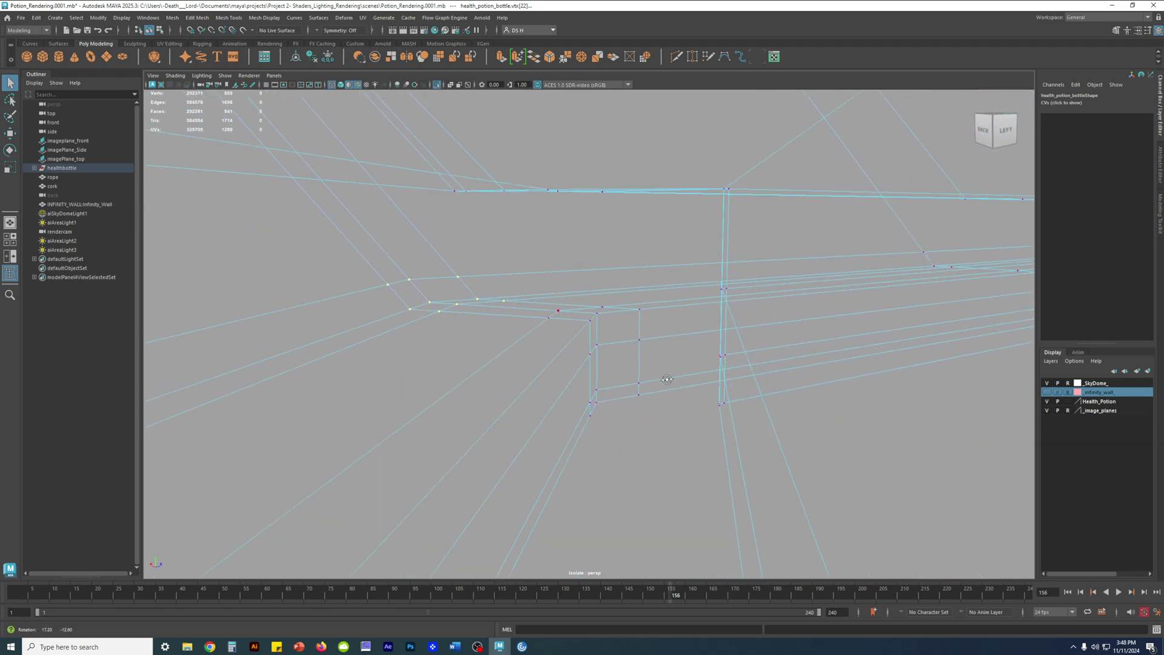
pyautogui.scroll(5, 587, 333)
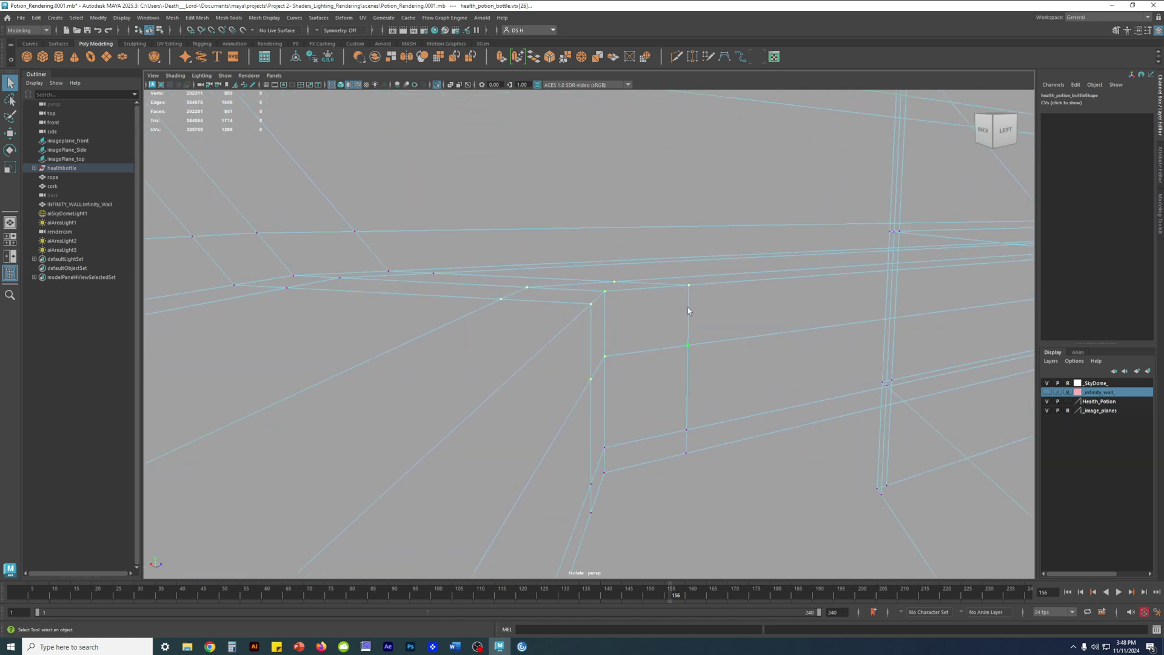
pyautogui.scroll(6, 615, 333)
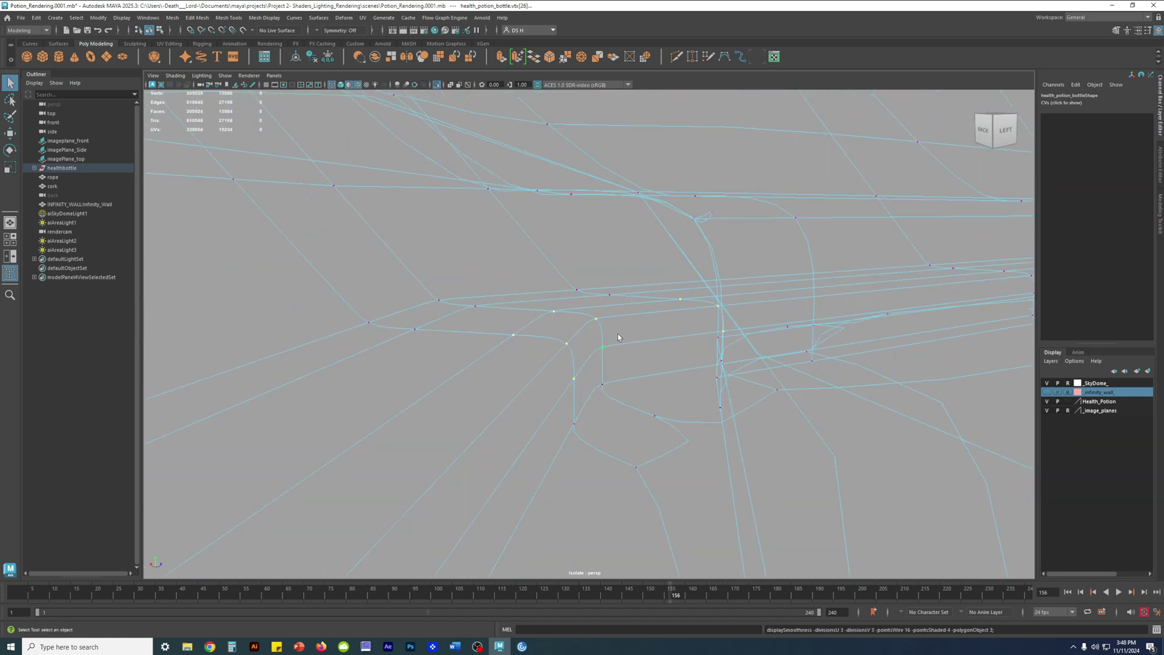
# Step: Restore shaded display, compare the base corners with smooth mesh preview on and off, and leave the bottle unsmoothed and deselected
pyautogui.press('5')
pyautogui.keyDown('alt'); pyautogui.moveTo(767, 334); pyautogui.dragTo(654, 322, button='middle'); pyautogui.keyUp('alt')
pyautogui.moveTo(654, 322)
pyautogui.keyDown('alt'); pyautogui.mouseDown()
pyautogui.moveTo(635, 322)
pyautogui.moveTo(645, 320)
pyautogui.mouseUp(); pyautogui.keyUp('alt')
pyautogui.keyDown('alt'); pyautogui.moveTo(679, 321); pyautogui.dragTo(697, 343, button='middle'); pyautogui.keyUp('alt')
pyautogui.keyDown('alt'); pyautogui.moveTo(697, 343); pyautogui.dragTo(538, 330); pyautogui.keyUp('alt')
pyautogui.press('1')
pyautogui.press('3')
pyautogui.moveTo(740, 304)
pyautogui.keyDown('alt'); pyautogui.mouseDown()
pyautogui.moveTo(780, 294)
pyautogui.moveTo(777, 260)
pyautogui.moveTo(809, 273)
pyautogui.moveTo(589, 260)
pyautogui.moveTo(585, 299)
pyautogui.moveTo(785, 375)
pyautogui.moveTo(798, 301)
pyautogui.moveTo(761, 354)
pyautogui.moveTo(811, 334)
pyautogui.moveTo(800, 324)
pyautogui.moveTo(768, 355)
pyautogui.moveTo(784, 375)
pyautogui.mouseUp(); pyautogui.keyUp('alt')
pyautogui.press('1')
pyautogui.click(564, 408)
pyautogui.click(535, 381)
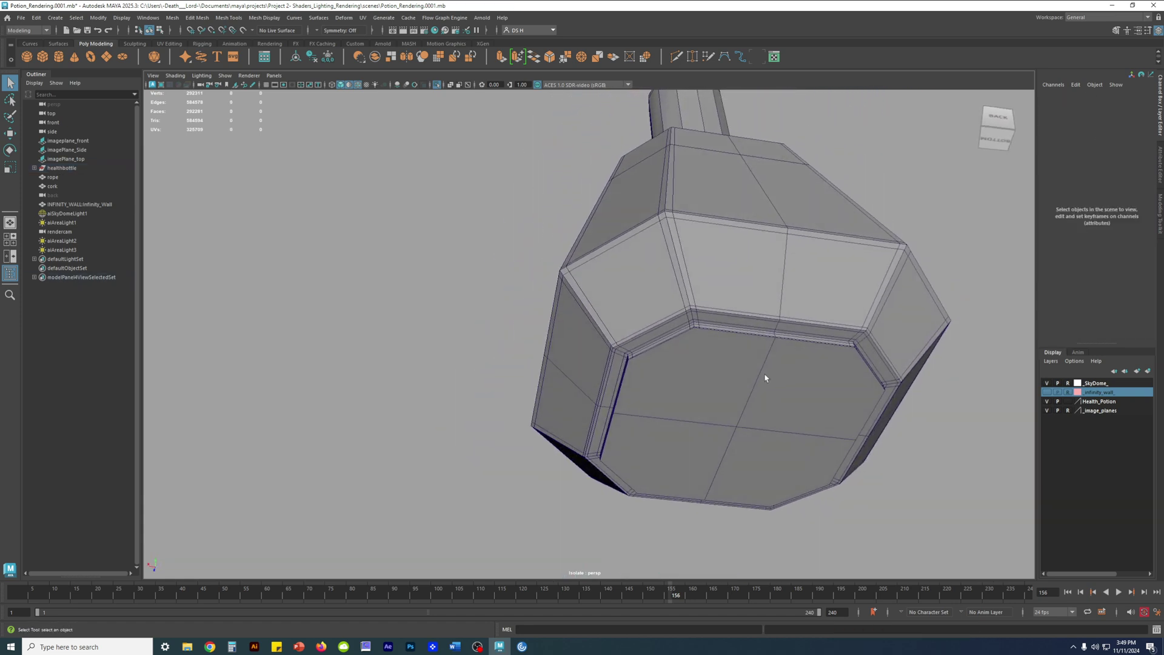
# Step: Expand the healthbottle group and check which of its child nodes hold the visible bottle geometry
pyautogui.keyDown('alt'); pyautogui.moveTo(677, 361); pyautogui.dragTo(806, 390); pyautogui.keyUp('alt')
pyautogui.click(733, 390)
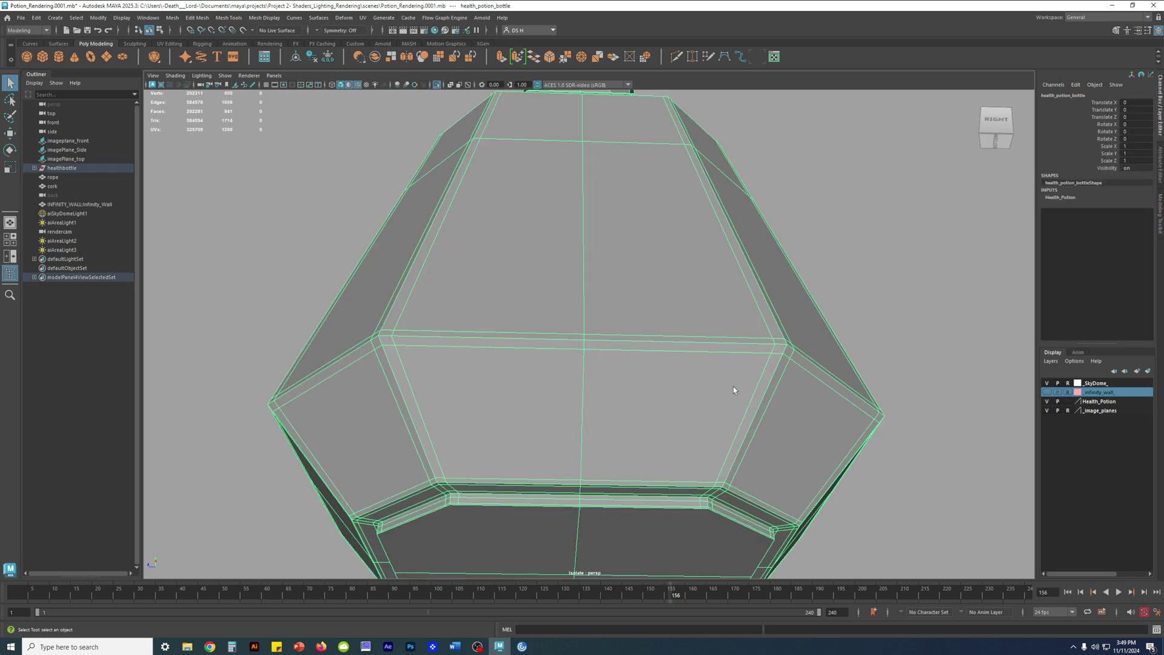
pyautogui.click(35, 169)
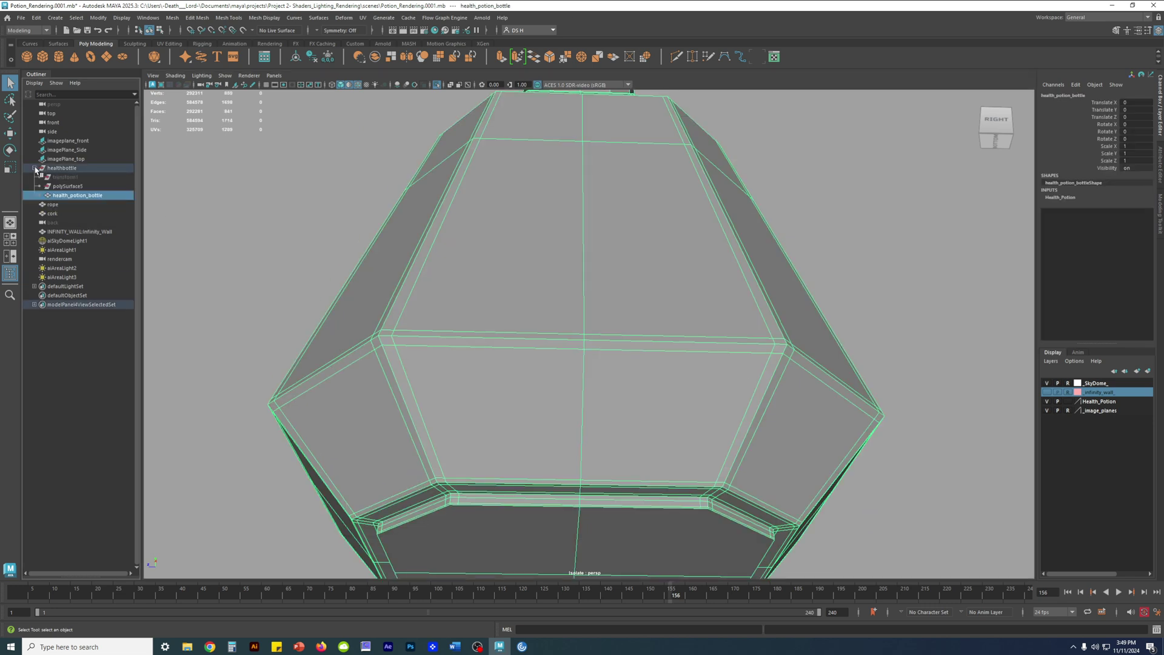
pyautogui.click(69, 179)
pyautogui.click(70, 188)
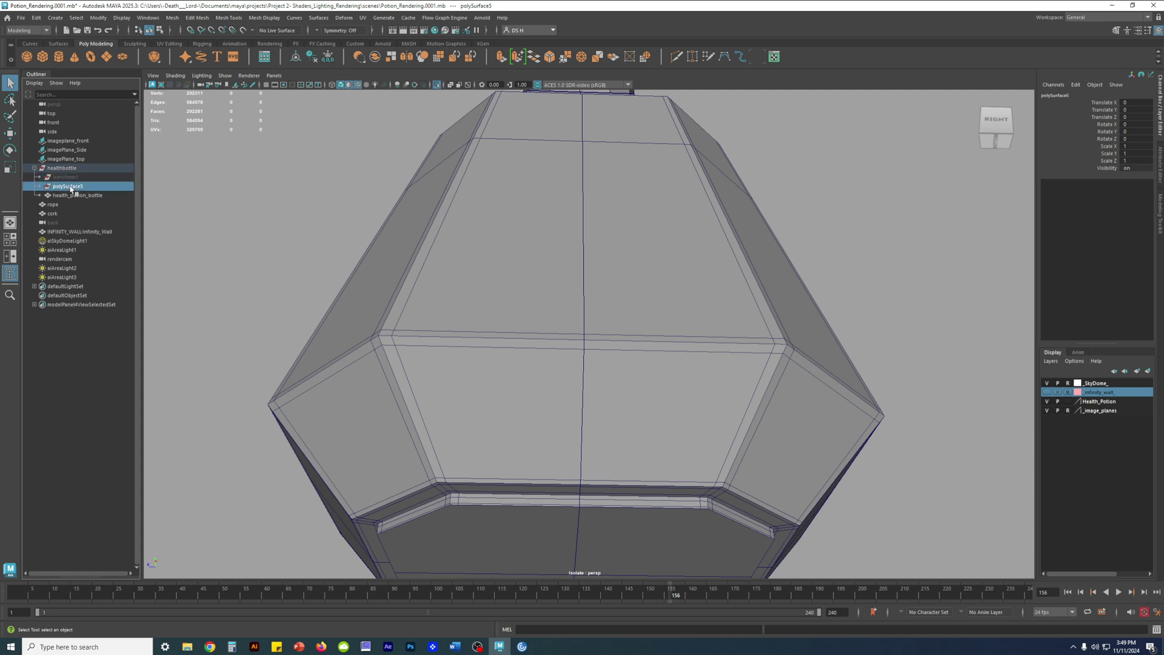
pyautogui.moveTo(67, 168); pyautogui.dragTo(72, 195)
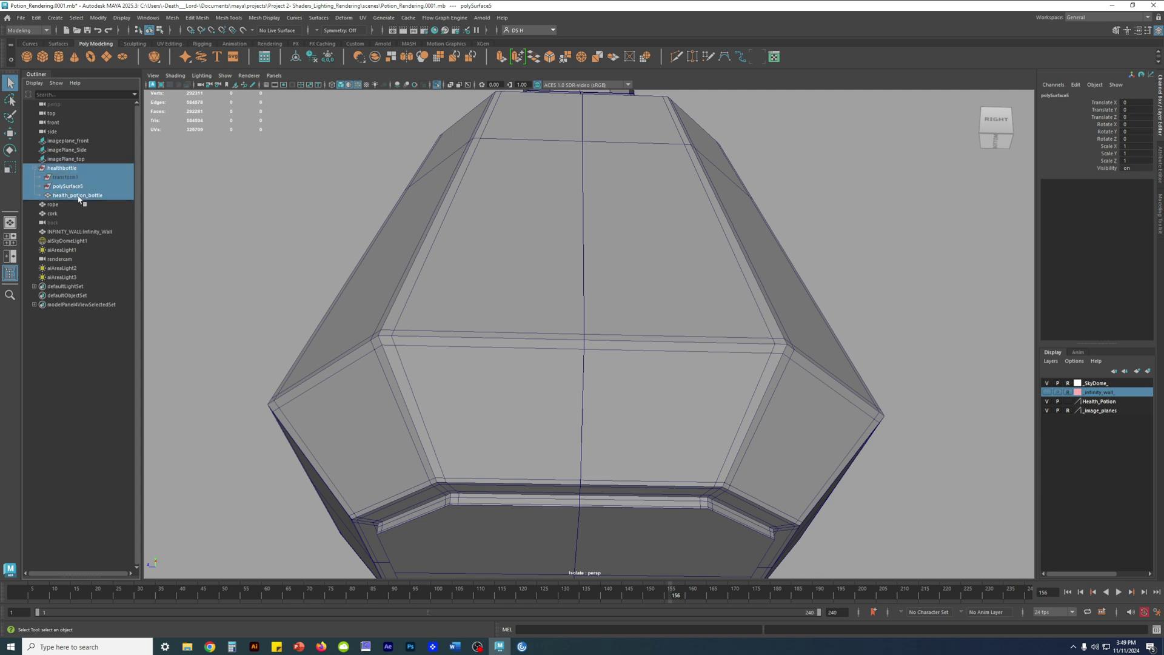
pyautogui.press('f')
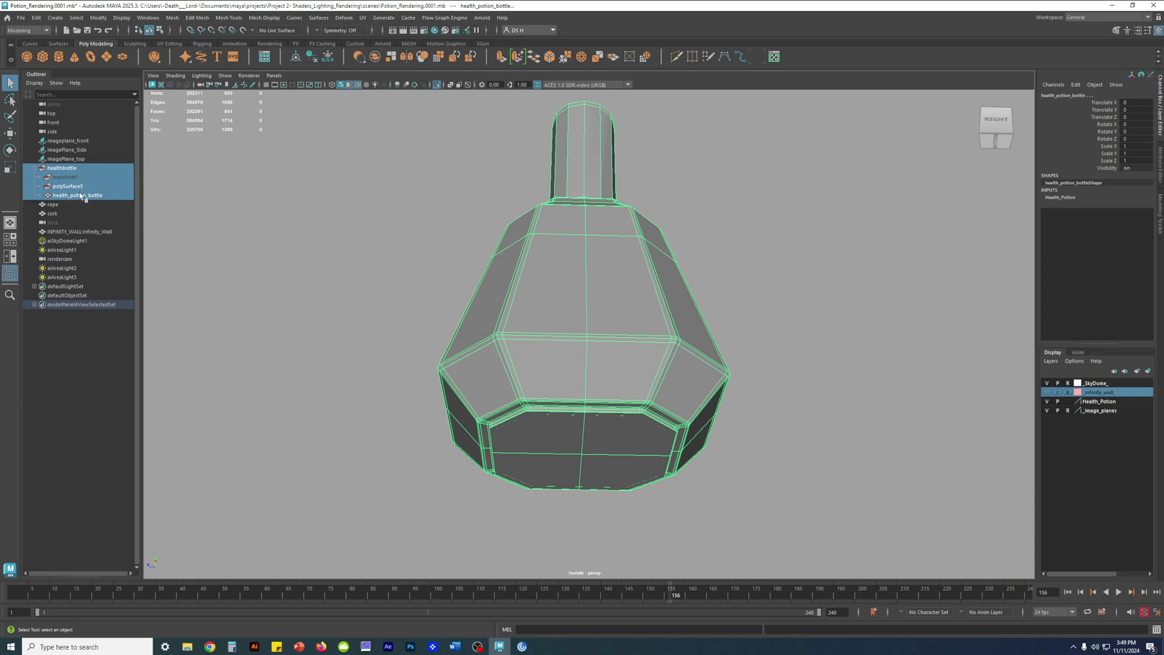
pyautogui.keyDown('alt'); pyautogui.moveTo(417, 224); pyautogui.dragTo(413, 234); pyautogui.keyUp('alt')
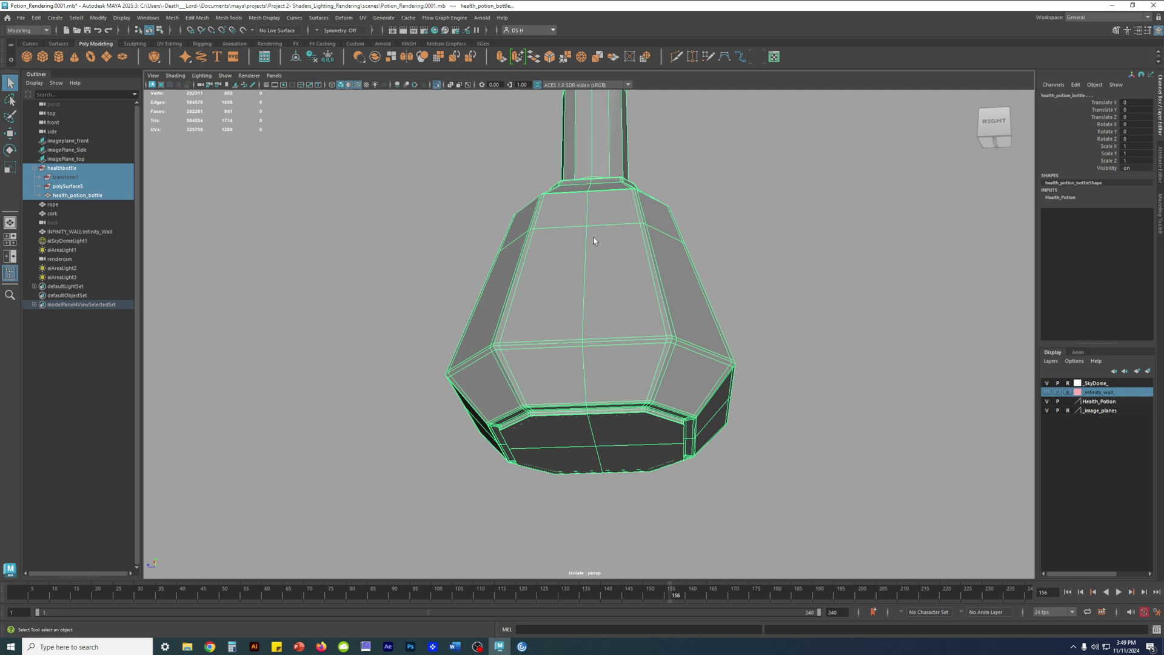
# Step: Delete polySurface5 and the other leftover node from the healthbottle group, keeping only health_potion_bottle
pyautogui.click(96, 361)
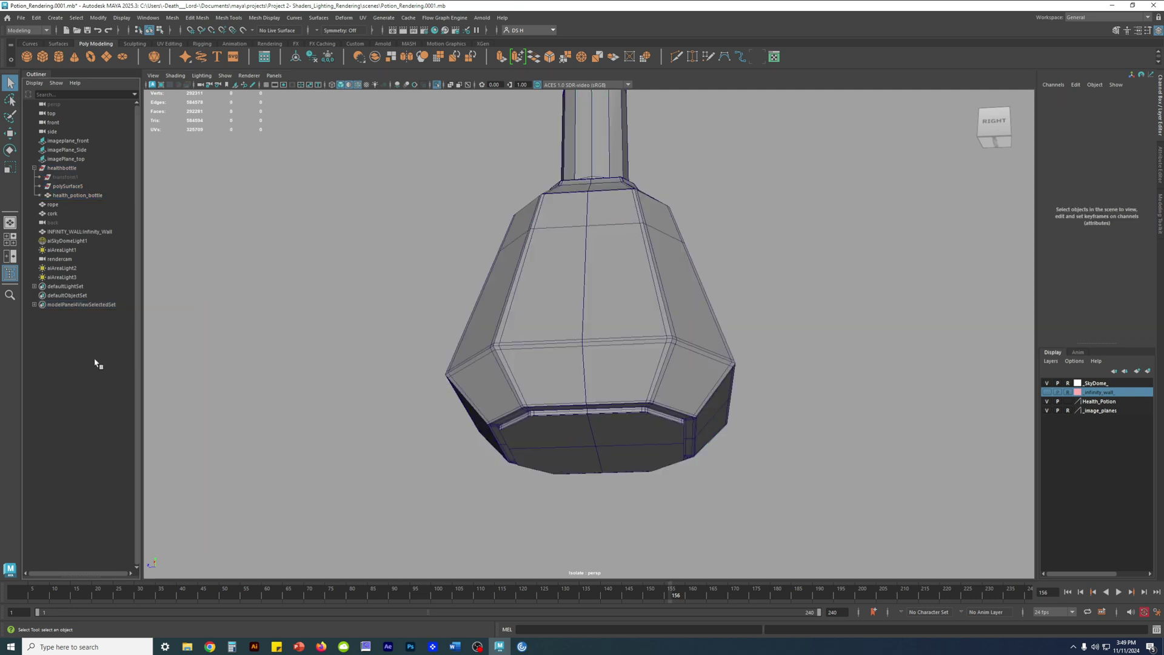
pyautogui.click(75, 189)
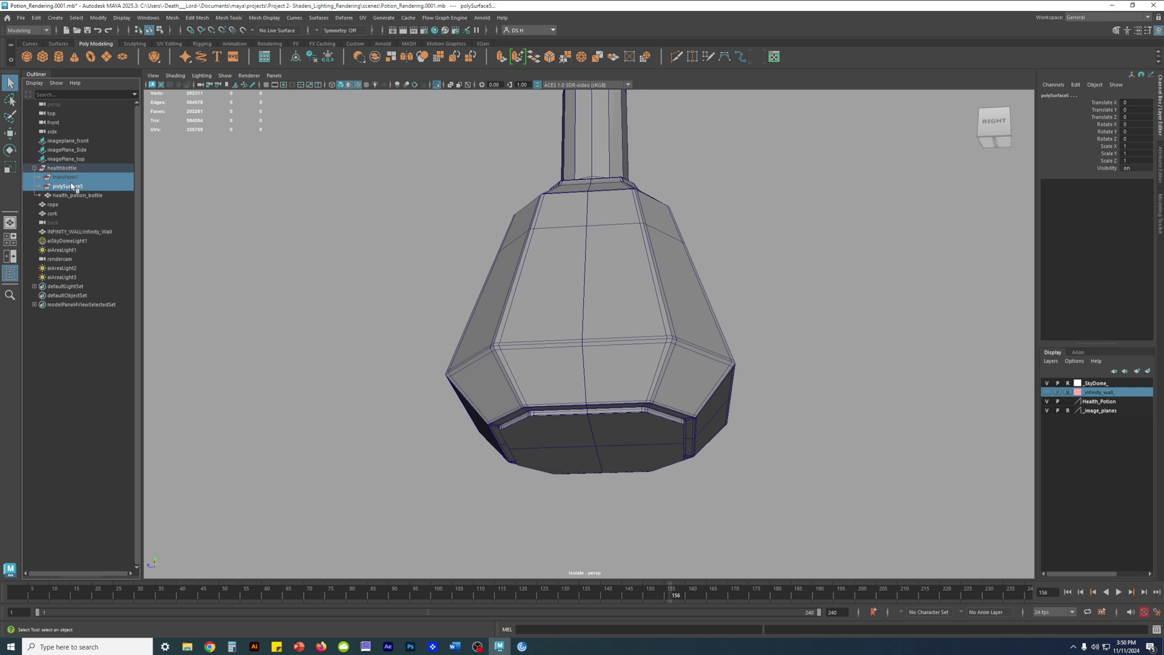
pyautogui.scroll(-4, 385, 259)
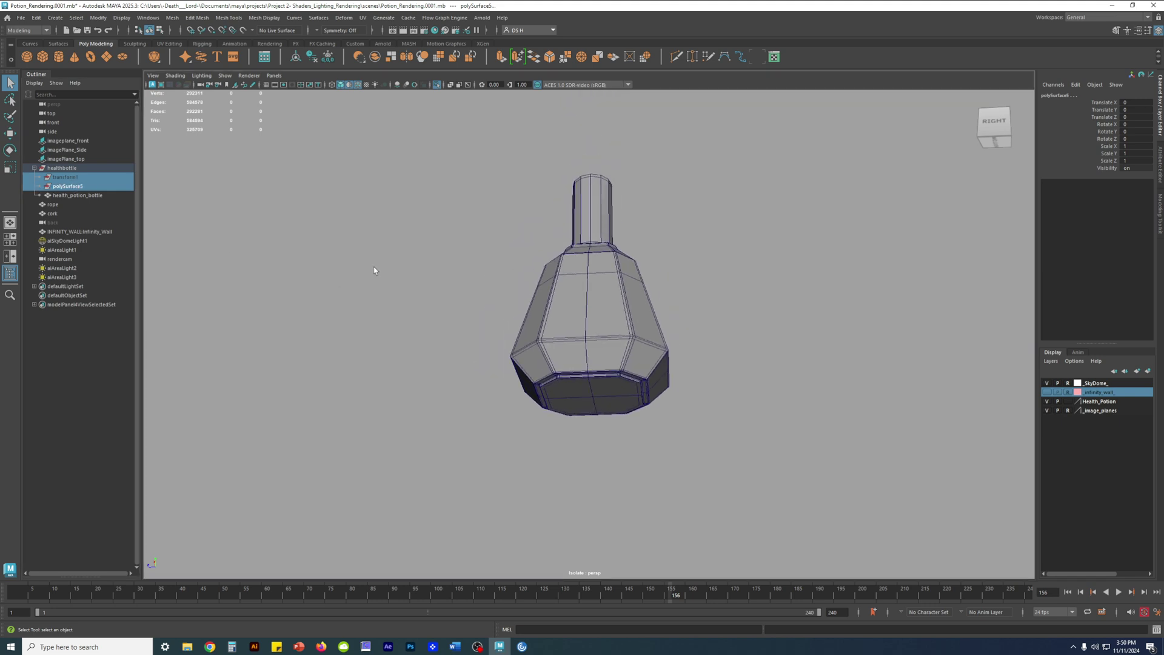
pyautogui.press('Delete')
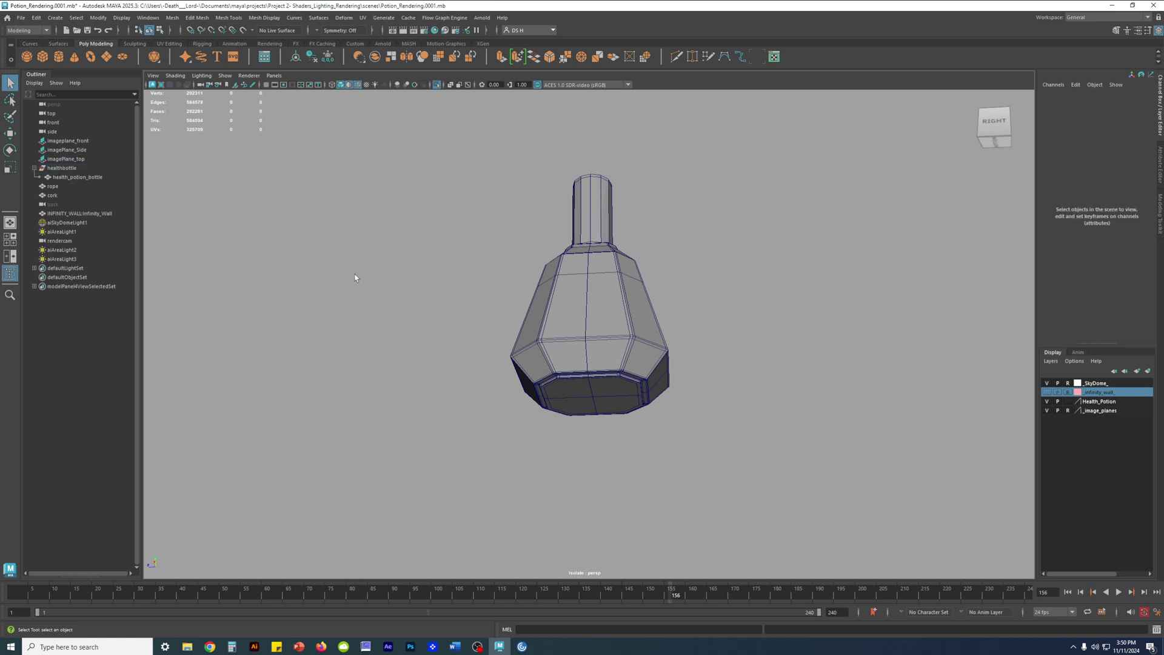
# Step: Select the bottle and turn off its isolation to bring back the full scene with cork, rope and lights
pyautogui.click(528, 322)
pyautogui.keyDown('alt'); pyautogui.moveTo(592, 297); pyautogui.dragTo(534, 341); pyautogui.keyUp('alt')
pyautogui.keyDown('alt'); pyautogui.moveTo(534, 341); pyautogui.dragTo(416, 473, button='middle'); pyautogui.keyUp('alt')
pyautogui.keyDown('alt'); pyautogui.moveTo(425, 470); pyautogui.dragTo(633, 428, button='right'); pyautogui.keyUp('alt')
pyautogui.hotkey('ctrl', '1')
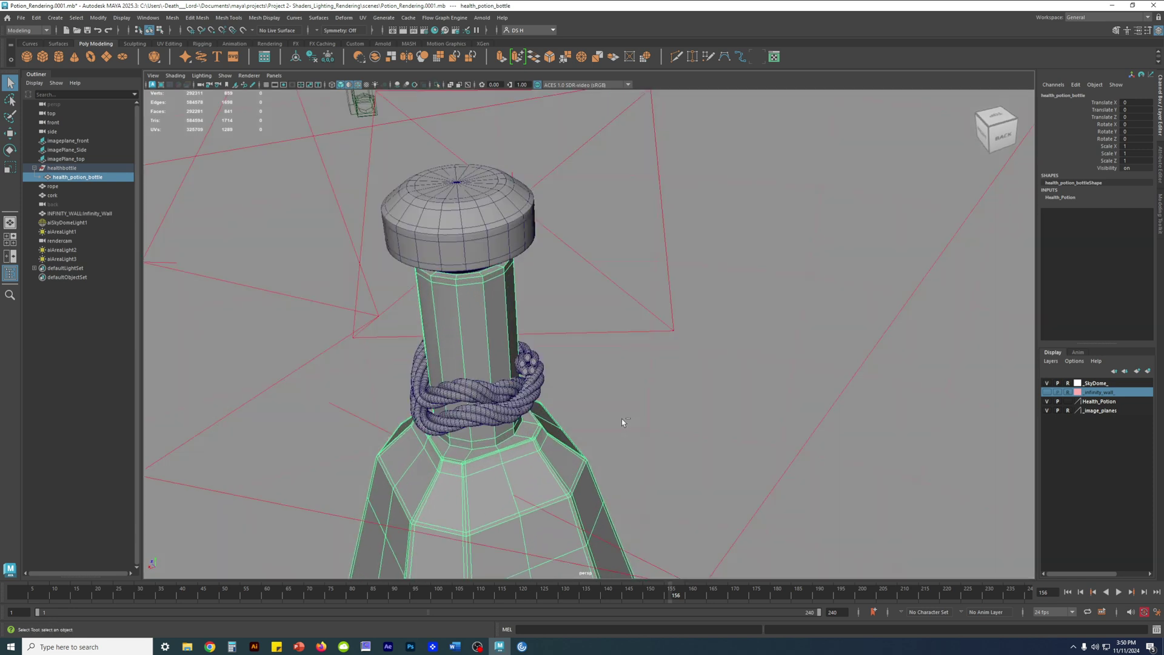
pyautogui.keyDown('alt'); pyautogui.moveTo(628, 332); pyautogui.dragTo(605, 348); pyautogui.keyUp('alt')
pyautogui.keyDown('alt'); pyautogui.moveTo(606, 348); pyautogui.dragTo(447, 352, button='right'); pyautogui.keyUp('alt')
pyautogui.keyDown('alt'); pyautogui.moveTo(749, 386); pyautogui.dragTo(751, 364); pyautogui.keyUp('alt')
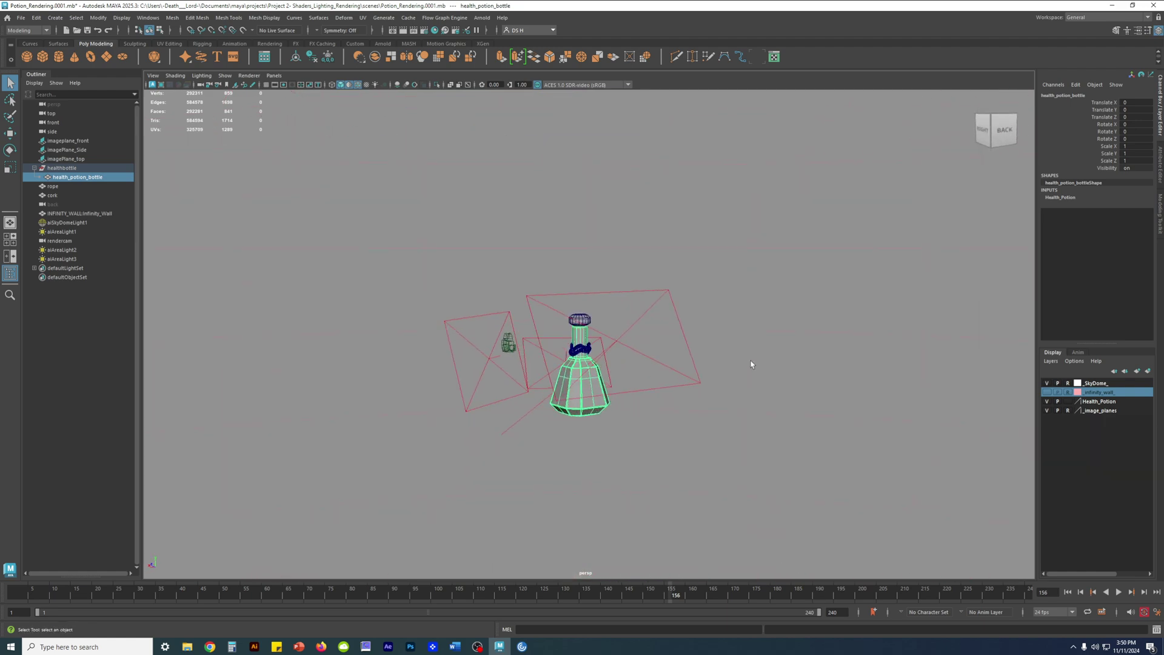
# Step: Select the three area lights and assign them to a new display layer
pyautogui.click(660, 289)
pyautogui.press('w')
pyautogui.keyDown('shift'); pyautogui.click(462, 322); pyautogui.keyUp('shift')
pyautogui.keyDown('alt'); pyautogui.moveTo(464, 328); pyautogui.dragTo(521, 334); pyautogui.keyUp('alt')
pyautogui.keyDown('shift'); pyautogui.click(548, 348); pyautogui.keyUp('shift')
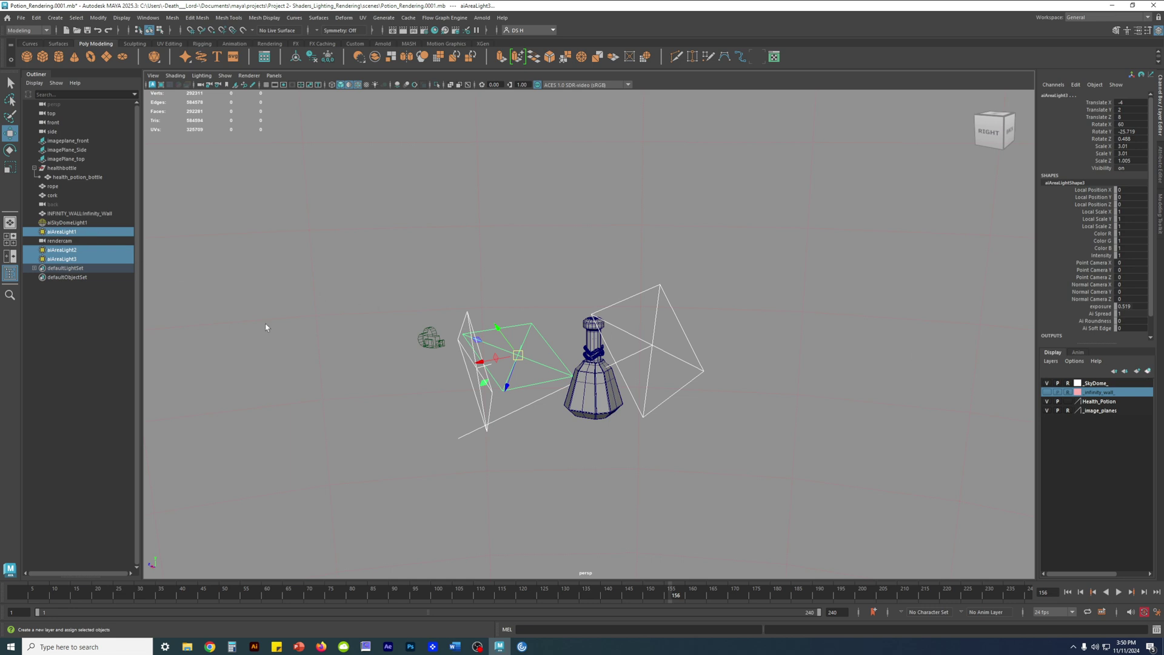
pyautogui.click(1147, 373)
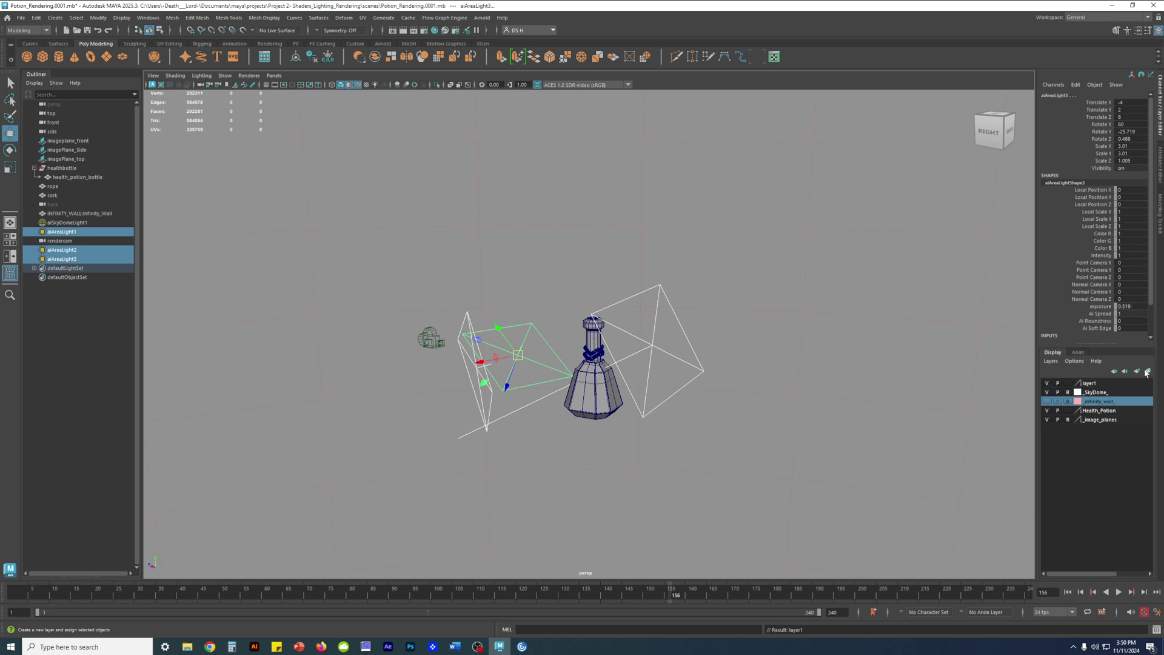
pyautogui.hotkey('ctrl', 'z')
pyautogui.click(1148, 372)
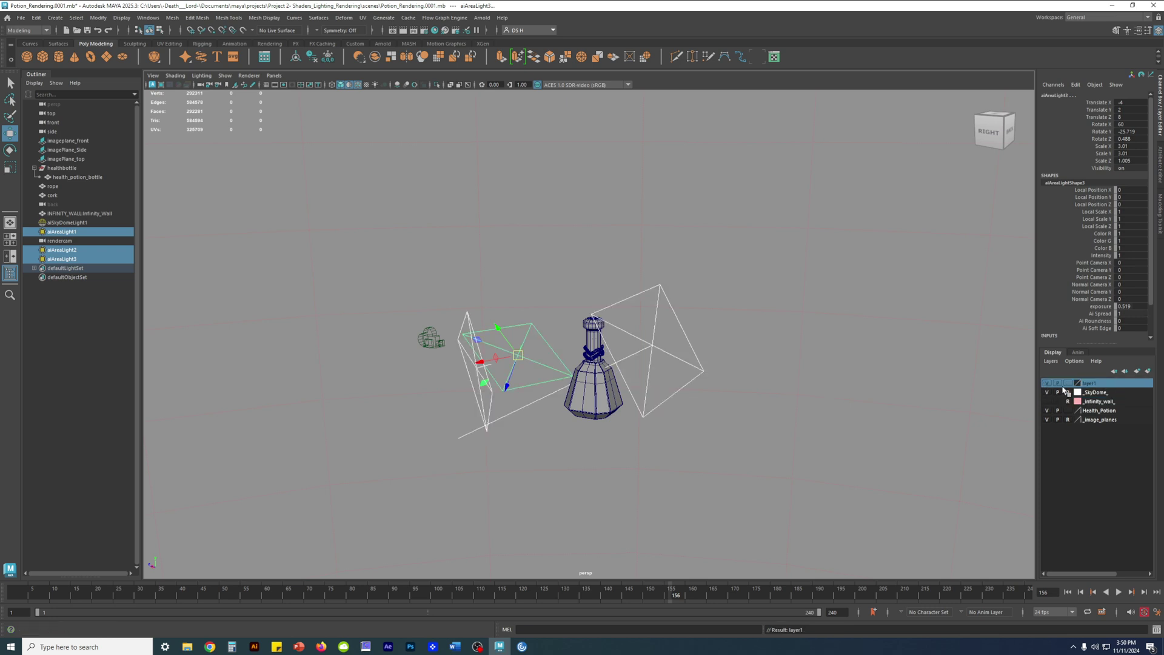
# Step: Name the new display layer _area_lights_ and hide it
pyautogui.doubleClick(1092, 383)
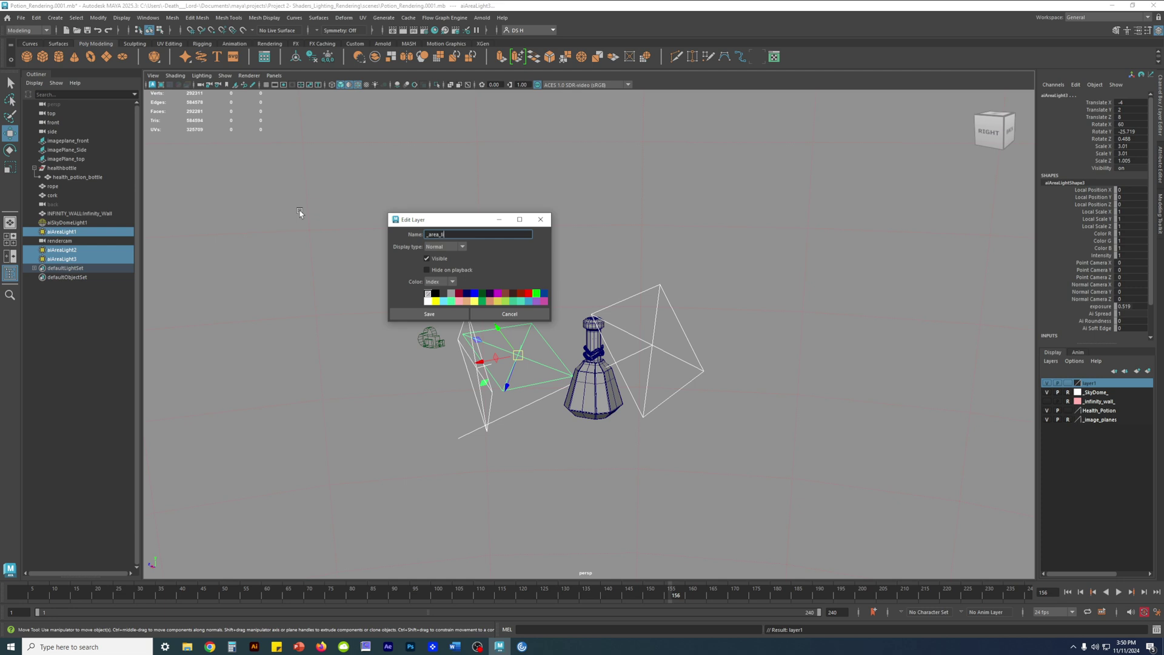
pyautogui.write('_area_lights_')
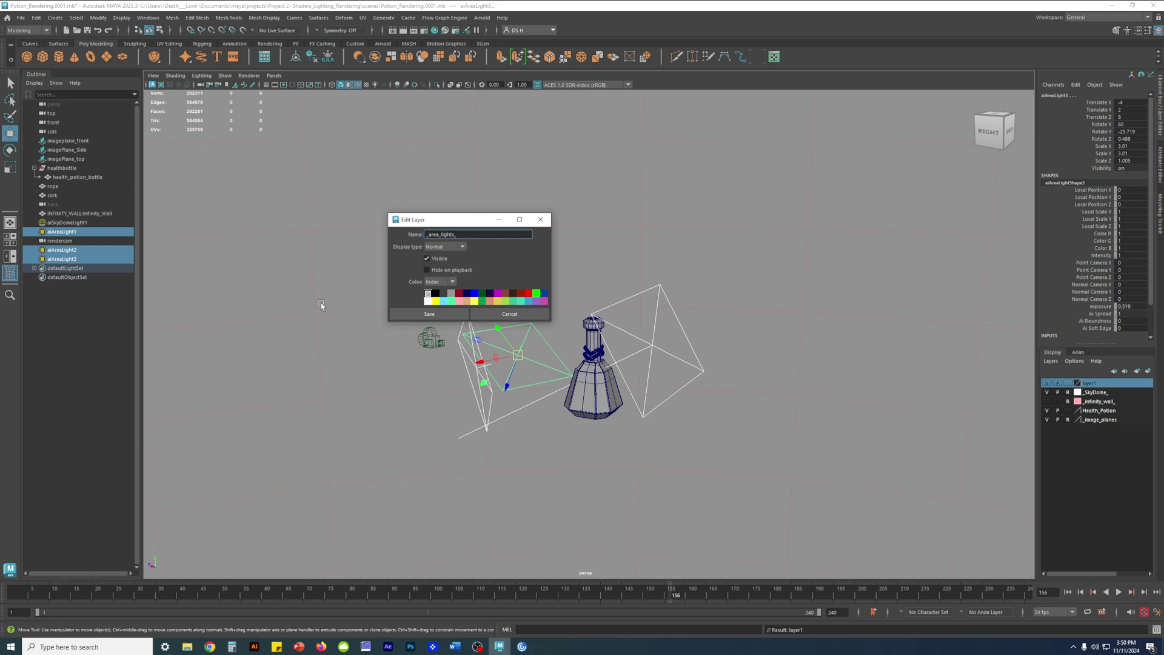
pyautogui.click(436, 315)
pyautogui.click(1048, 383)
pyautogui.click(886, 408)
# Step: Select the cork and isolate it in the viewport
pyautogui.scroll(5, 697, 392)
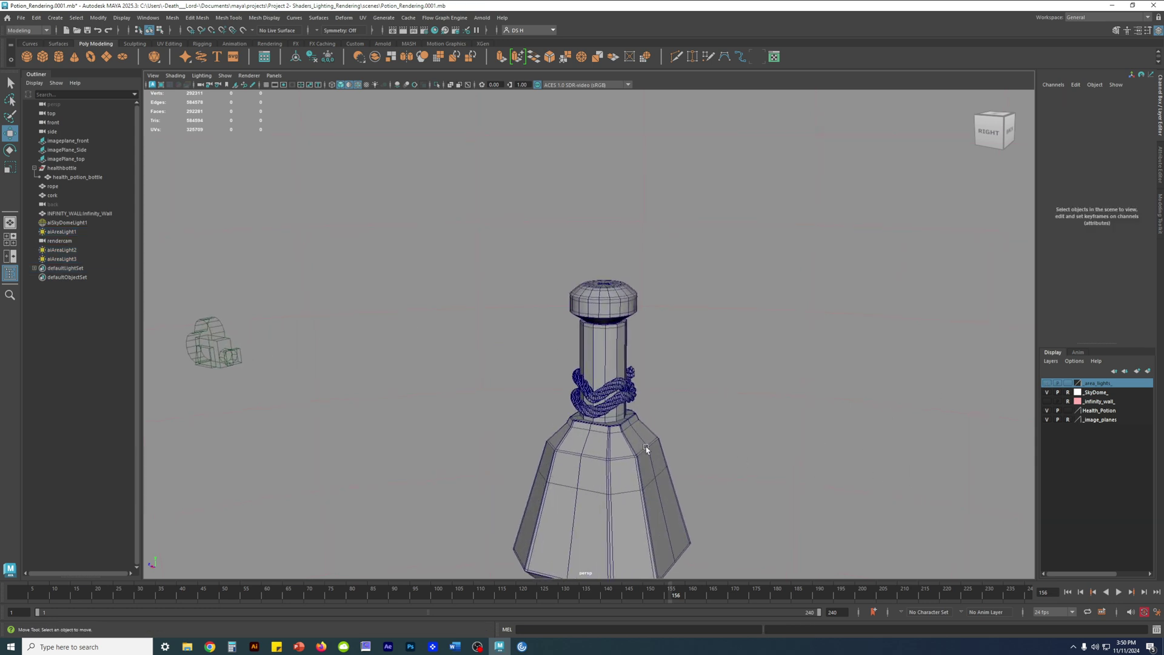
pyautogui.click(611, 318)
pyautogui.scroll(2, 726, 326)
pyautogui.scroll(3, 725, 326)
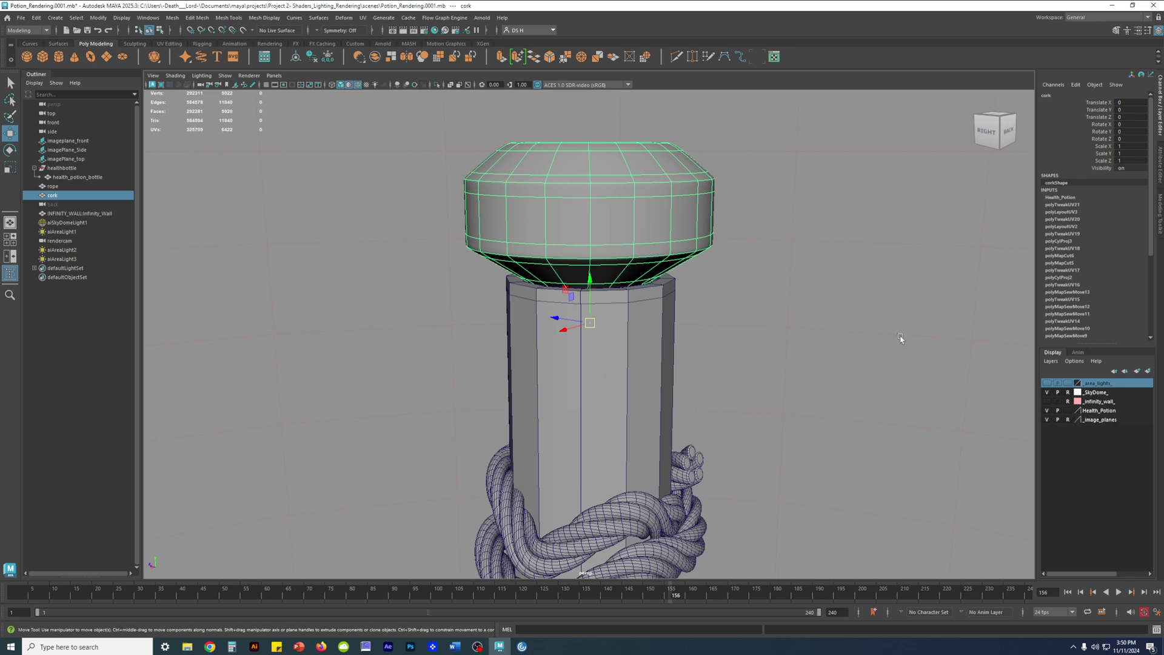
pyautogui.hotkey('ctrl', '1')
# Step: Examine the cork's underside and edge loops with smooth mesh preview switched off and on
pyautogui.keyDown('alt'); pyautogui.moveTo(781, 300); pyautogui.dragTo(746, 260); pyautogui.keyUp('alt')
pyautogui.keyDown('alt'); pyautogui.moveTo(660, 216); pyautogui.dragTo(762, 414, button='middle'); pyautogui.keyUp('alt')
pyautogui.keyDown('alt'); pyautogui.moveTo(843, 464); pyautogui.dragTo(831, 423); pyautogui.keyUp('alt')
pyautogui.press('1')
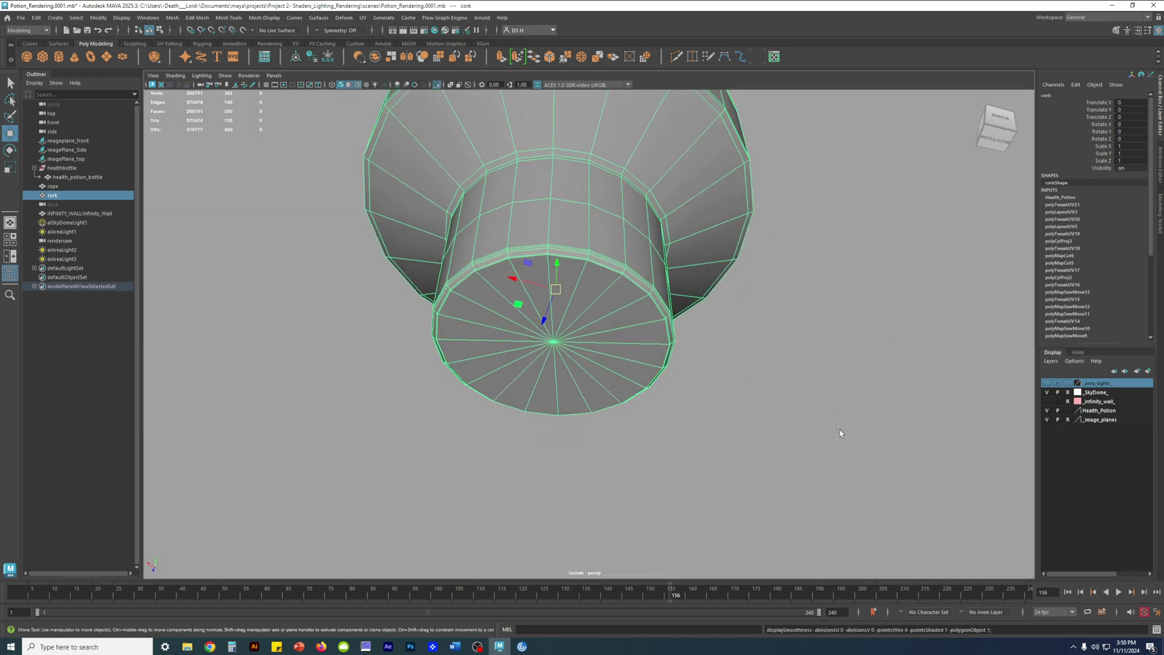
pyautogui.keyDown('alt'); pyautogui.moveTo(832, 430); pyautogui.dragTo(889, 469); pyautogui.keyUp('alt')
pyautogui.press('3')
pyautogui.press('1')
# Step: Turn on smooth mesh preview for the cork and delete its construction history
pyautogui.press('f')
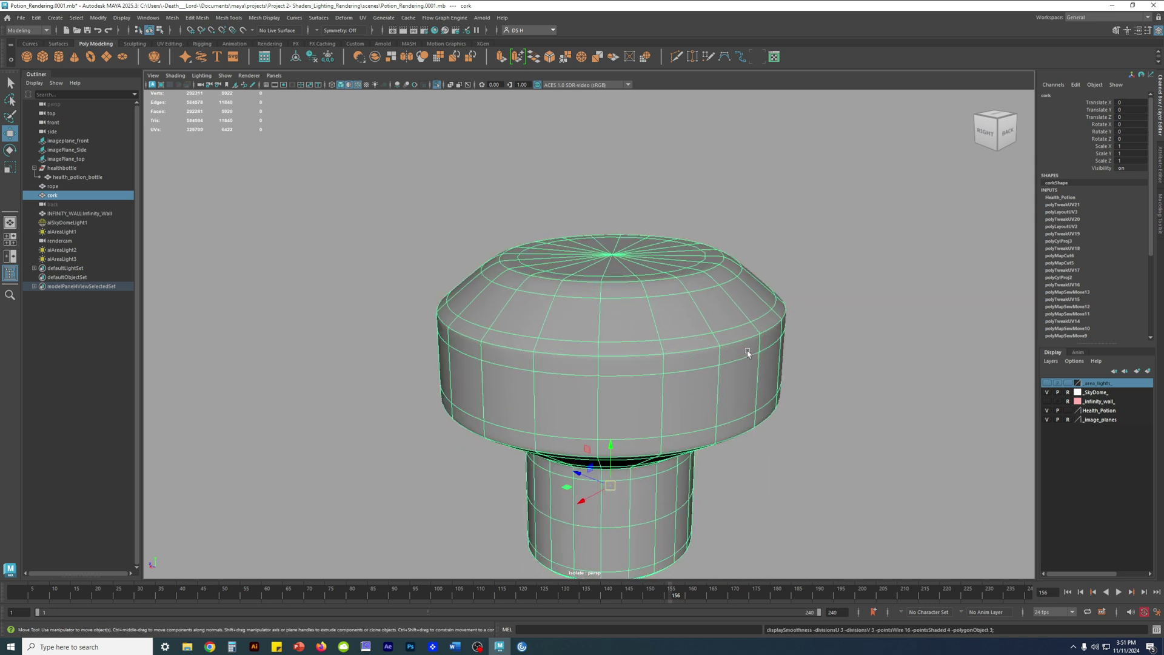
pyautogui.keyDown('alt'); pyautogui.moveTo(1025, 293); pyautogui.dragTo(816, 269); pyautogui.keyUp('alt')
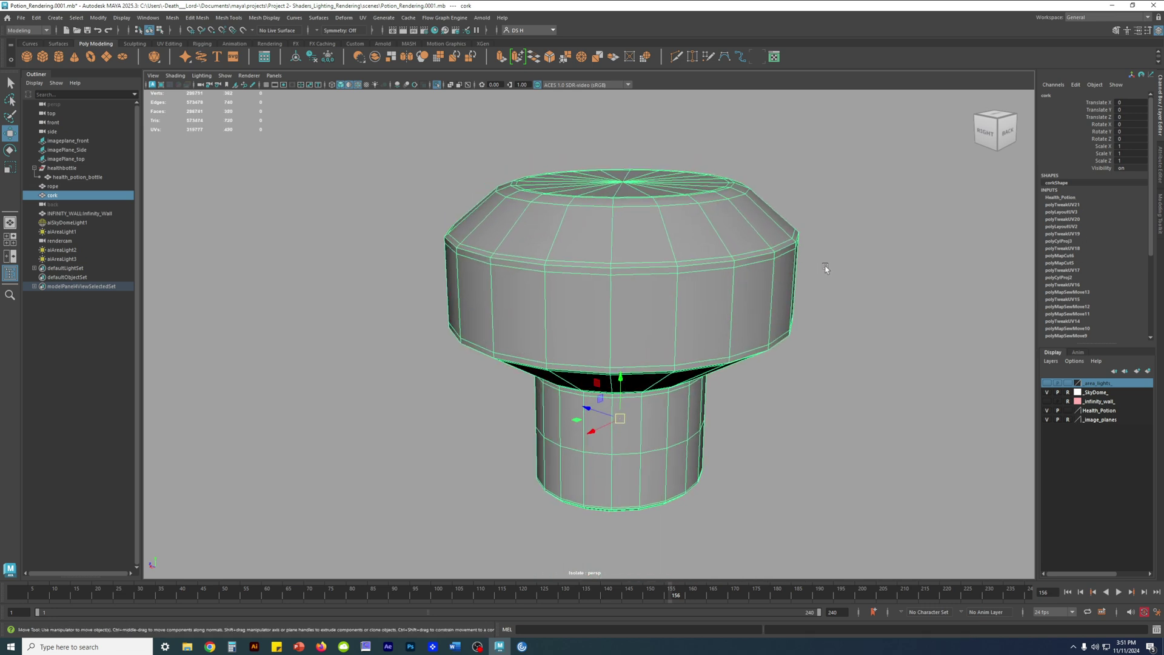
pyautogui.press('3')
pyautogui.keyDown('alt'); pyautogui.moveTo(819, 250); pyautogui.dragTo(873, 267); pyautogui.keyUp('alt')
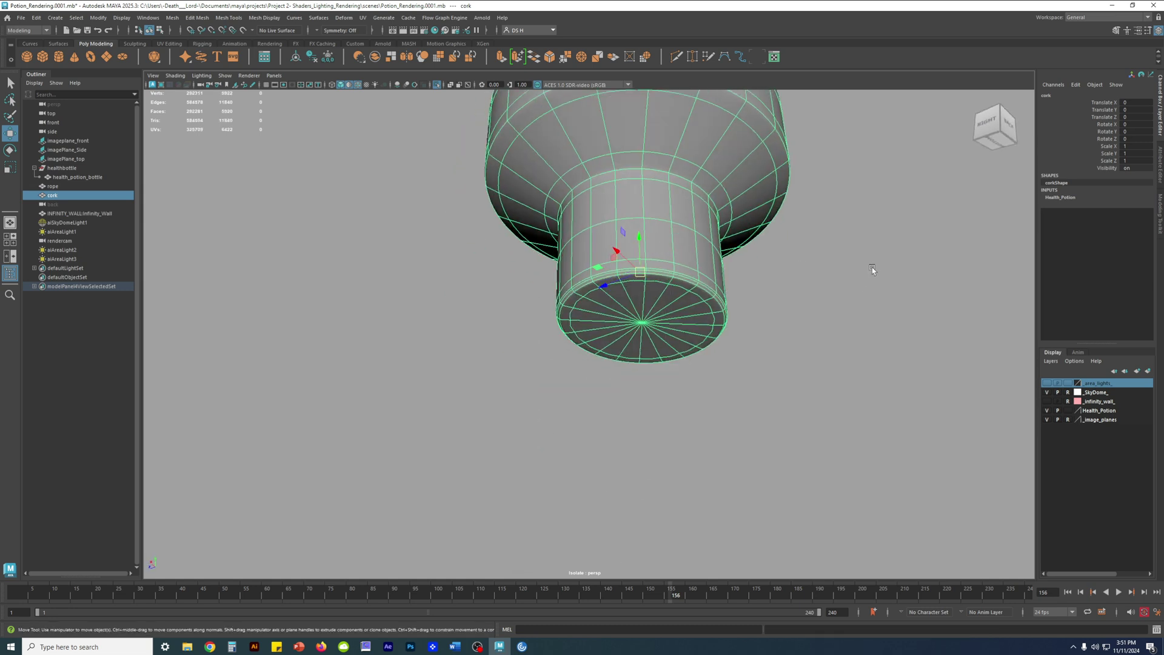
# Step: Show the full scene again and compare the bottle's shoulder below the rope with smooth mesh preview on and off
pyautogui.click(876, 276)
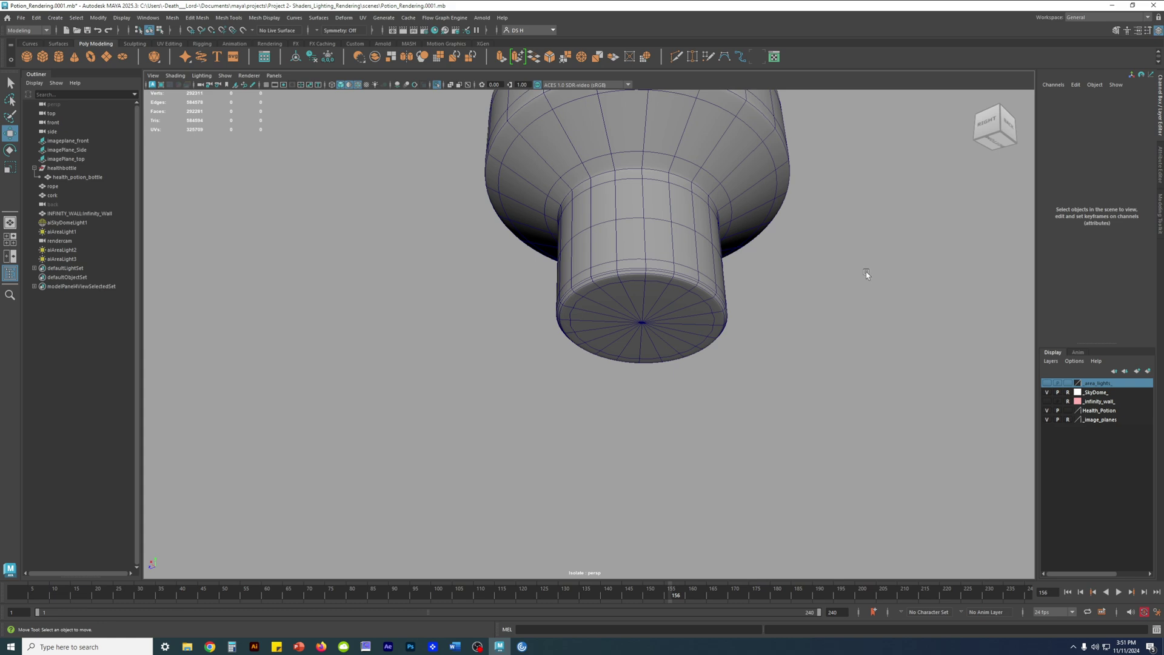
pyautogui.hotkey('ctrl', '1')
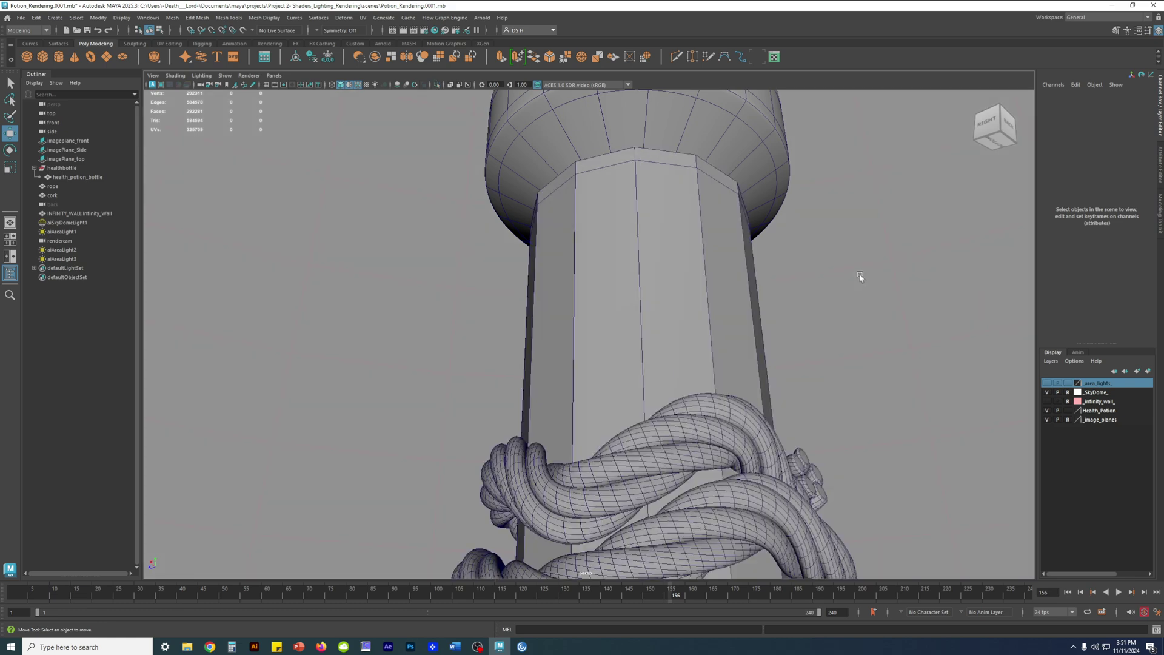
pyautogui.keyDown('alt'); pyautogui.moveTo(868, 281); pyautogui.dragTo(616, 335); pyautogui.keyUp('alt')
pyautogui.click(555, 367)
pyautogui.click(694, 391)
pyautogui.keyDown('alt'); pyautogui.moveTo(694, 391); pyautogui.dragTo(716, 268, button='middle'); pyautogui.keyUp('alt')
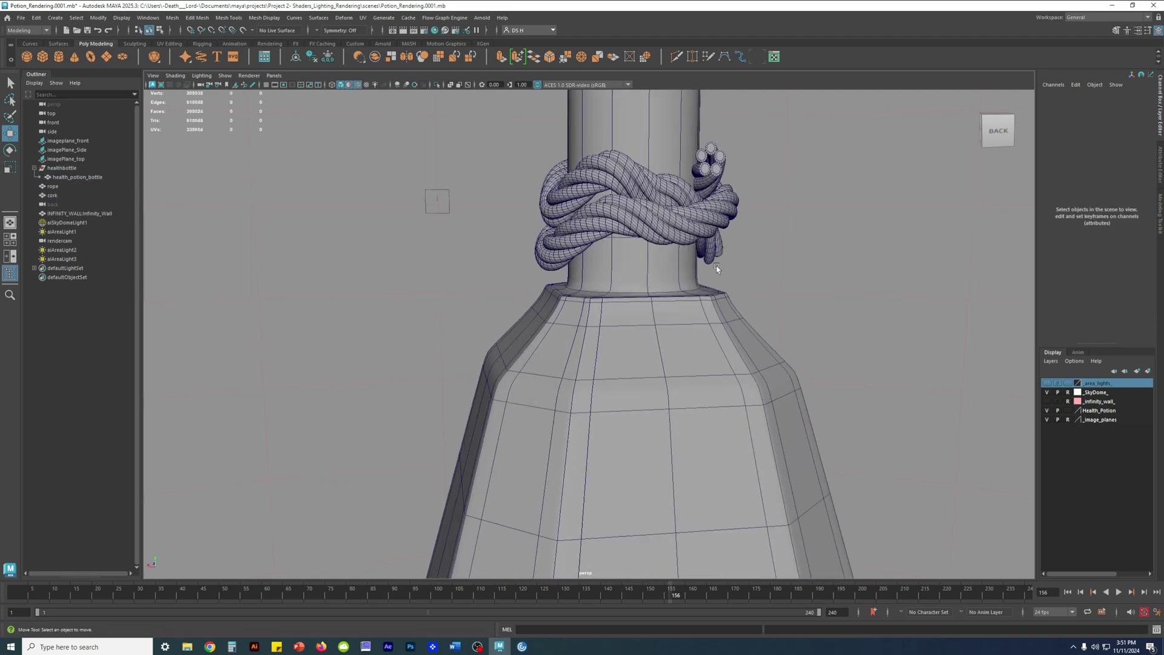
pyautogui.keyDown('alt'); pyautogui.moveTo(715, 269); pyautogui.dragTo(745, 287); pyautogui.keyUp('alt')
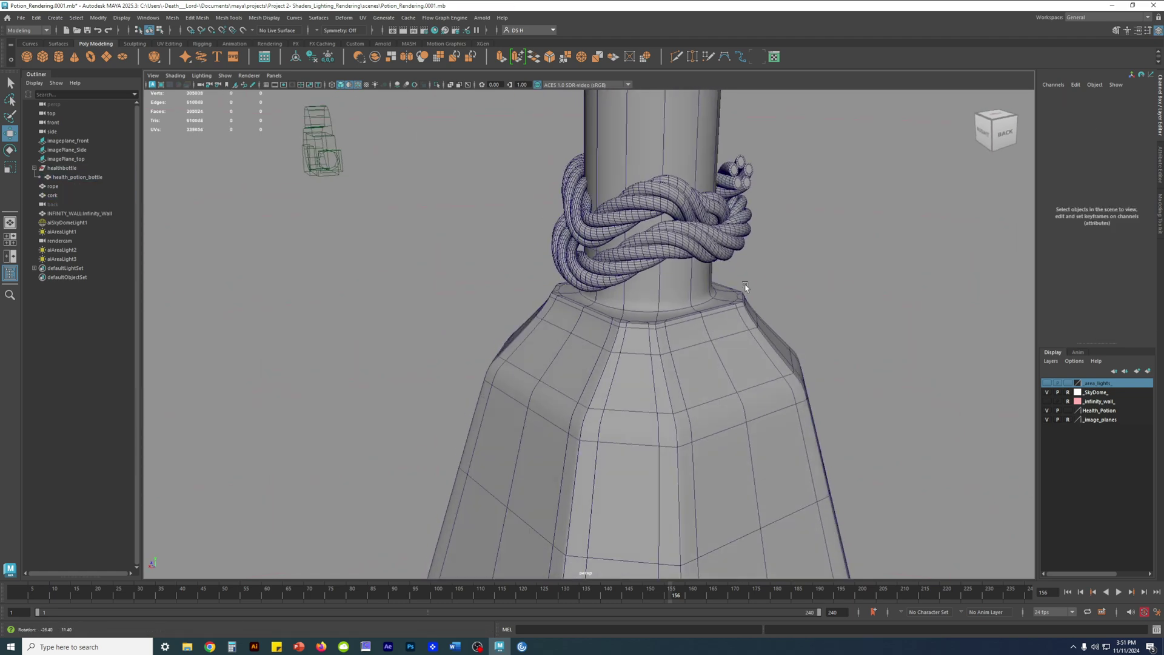
pyautogui.click(738, 397)
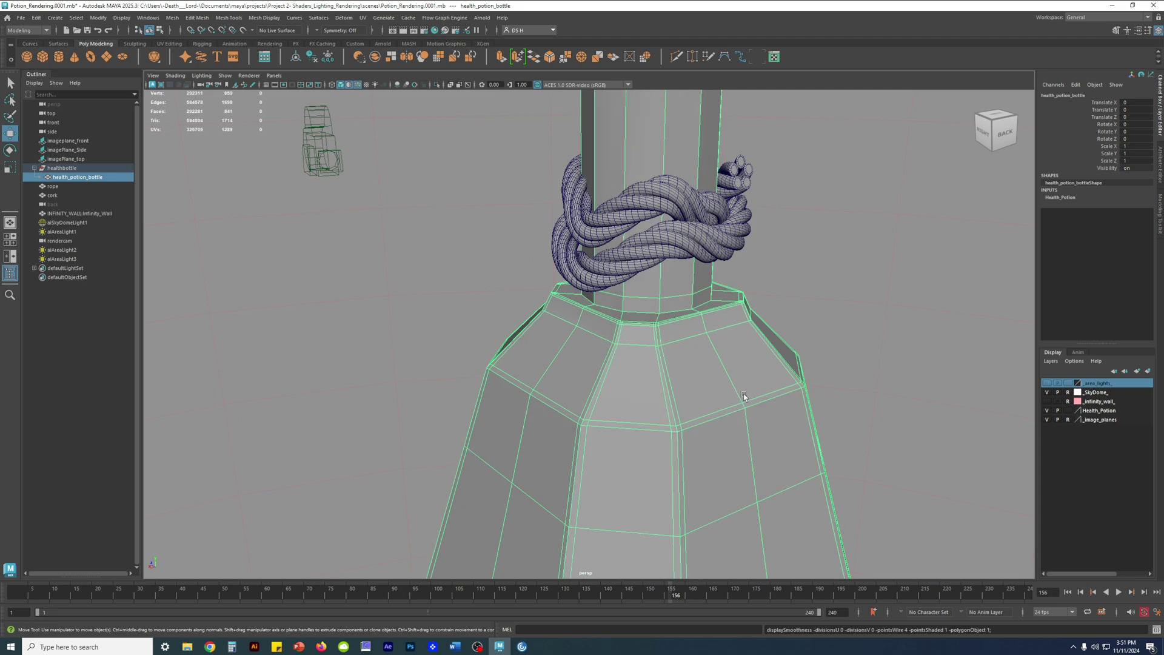
# Step: Isolate the bottle and examine its shoulder edge loops with smooth mesh preview switched on and off
pyautogui.hotkey('ctrl', '1')
pyautogui.click(935, 319)
pyautogui.keyDown('alt'); pyautogui.moveTo(875, 337); pyautogui.dragTo(778, 410); pyautogui.keyUp('alt')
pyautogui.keyDown('alt'); pyautogui.moveTo(603, 373); pyautogui.dragTo(998, 427, button='right'); pyautogui.keyUp('alt')
pyautogui.keyDown('alt'); pyautogui.moveTo(999, 428); pyautogui.dragTo(755, 387); pyautogui.keyUp('alt')
pyautogui.keyDown('alt'); pyautogui.moveTo(618, 308); pyautogui.dragTo(628, 343, button='middle'); pyautogui.keyUp('alt')
pyautogui.scroll(-3, 628, 342)
pyautogui.click(660, 342)
pyautogui.press('3')
pyautogui.press('1')
pyautogui.keyDown('alt'); pyautogui.moveTo(592, 307); pyautogui.dragTo(687, 357, button='right'); pyautogui.keyUp('alt')
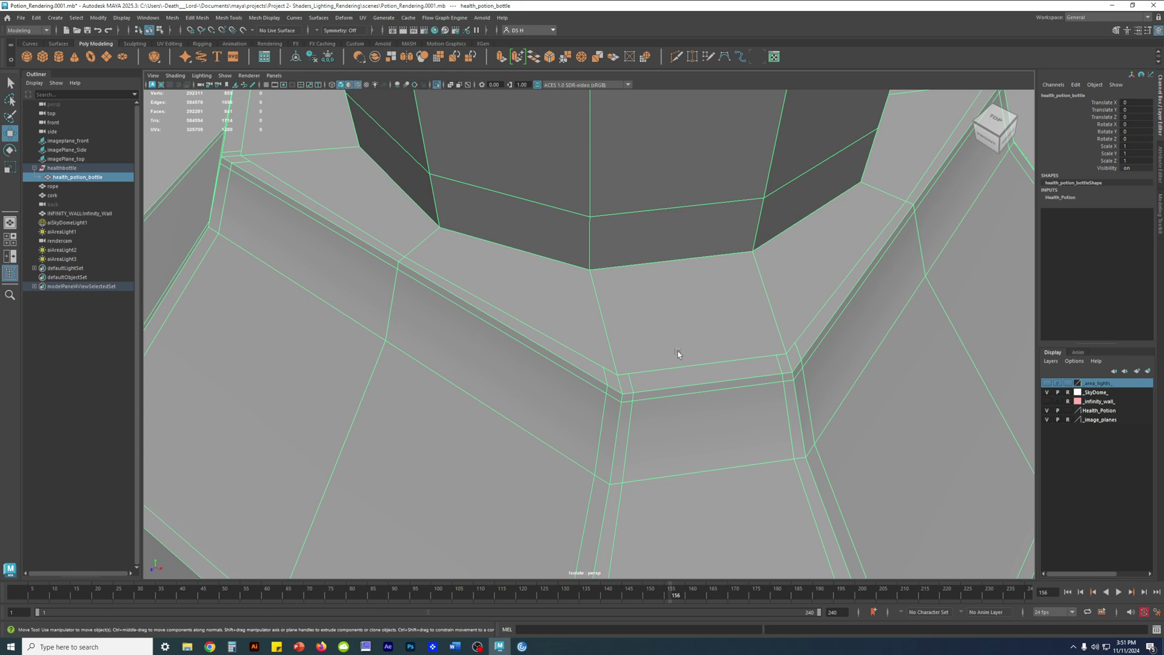
# Step: Select an edge at the base of the bottle's neck, set the transform constraint to Off, and clear the selection
pyautogui.keyDown('alt'); pyautogui.moveTo(695, 374); pyautogui.dragTo(561, 326); pyautogui.keyUp('alt')
pyautogui.press('F10')
pyautogui.click(573, 269)
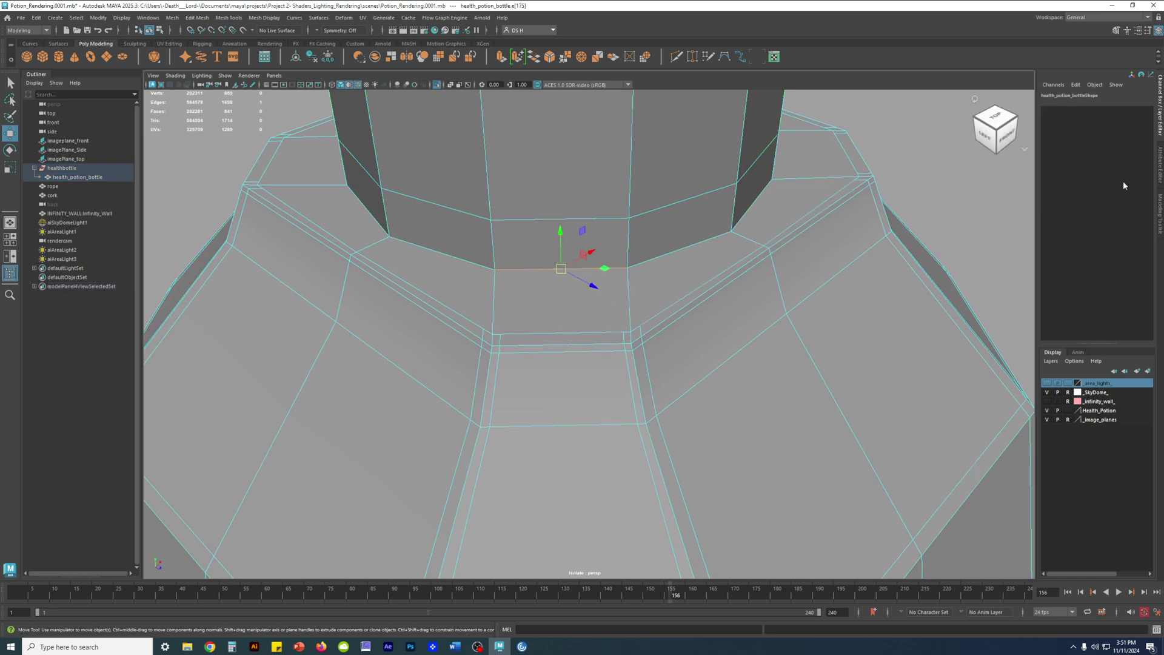
pyautogui.click(1160, 208)
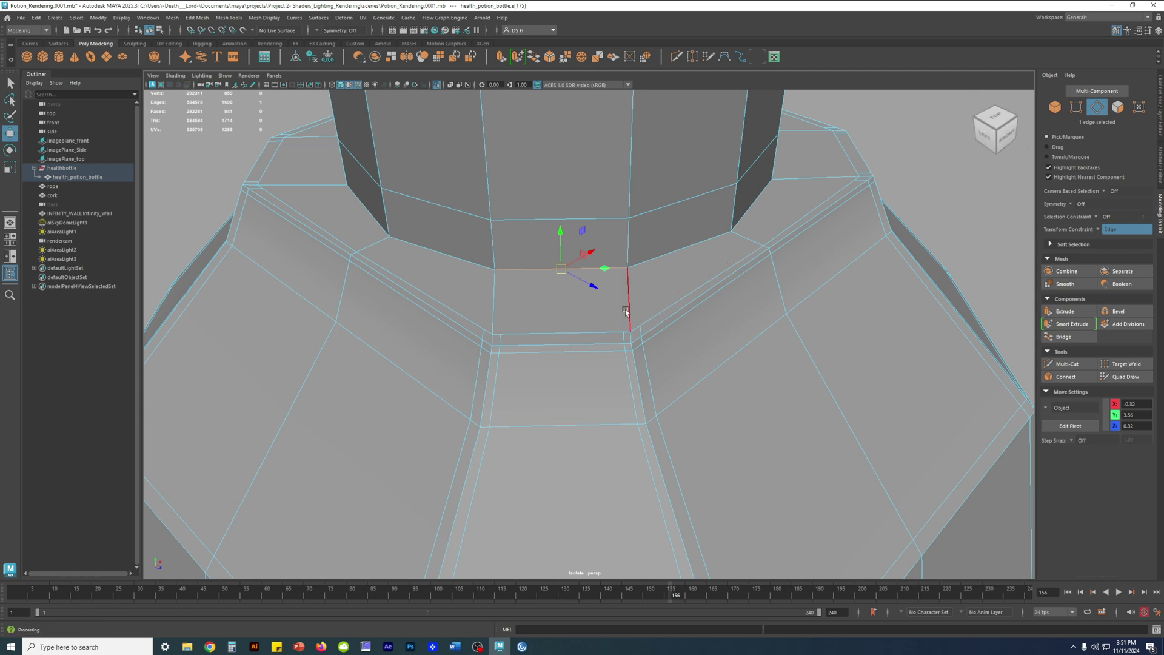
pyautogui.click(1115, 229)
pyautogui.click(1115, 234)
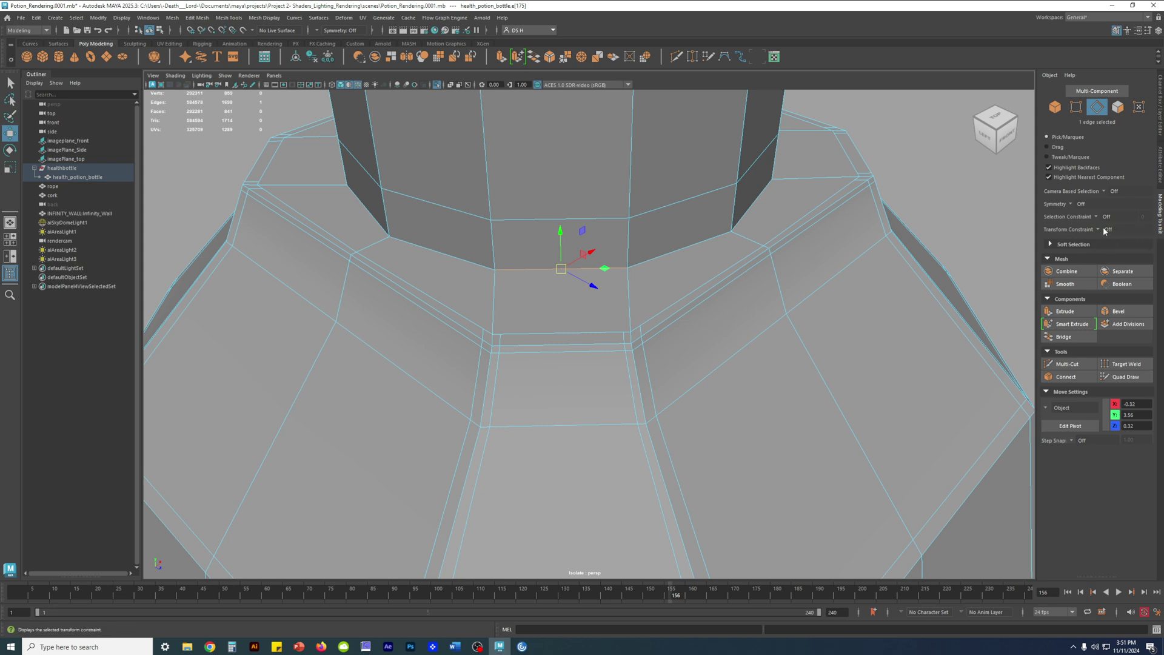
pyautogui.click(932, 210)
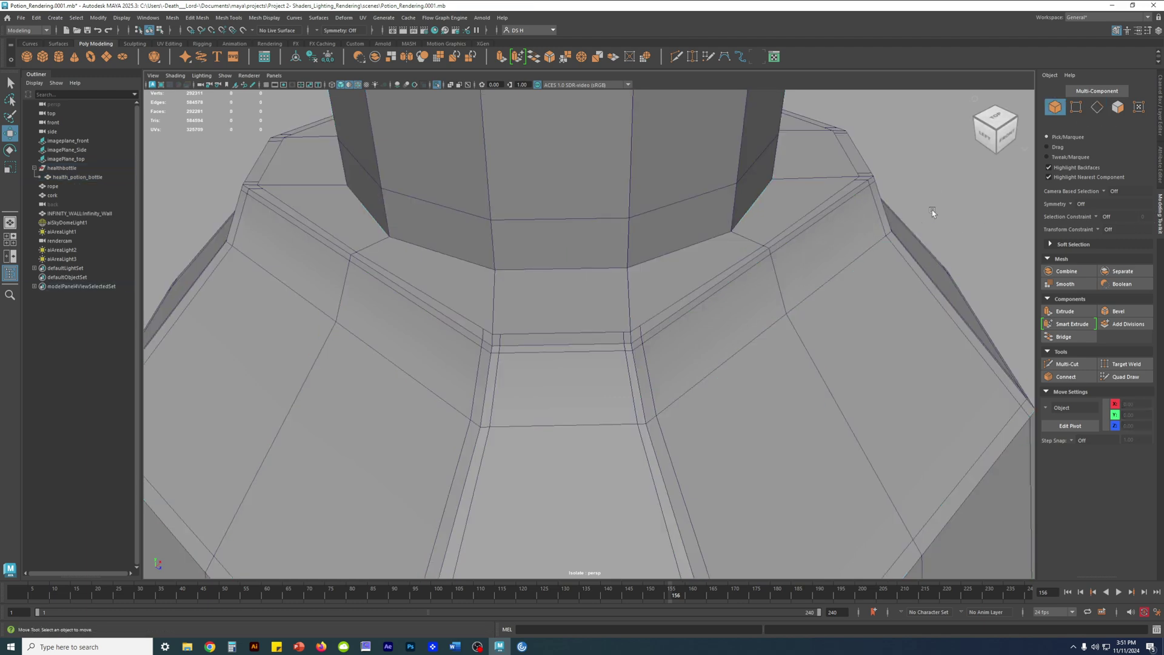
# Step: From inside the bottle, check one inner floor face in wireframe and shaded display and delete that face
pyautogui.keyDown('alt'); pyautogui.moveTo(820, 313); pyautogui.dragTo(590, 337); pyautogui.keyUp('alt')
pyautogui.scroll(6, 587, 239)
pyautogui.keyDown('alt'); pyautogui.moveTo(536, 170); pyautogui.dragTo(593, 208); pyautogui.keyUp('alt')
pyautogui.keyDown('alt'); pyautogui.moveTo(593, 208); pyautogui.dragTo(1006, 345, button='right'); pyautogui.keyUp('alt')
pyautogui.keyDown('alt'); pyautogui.moveTo(910, 359); pyautogui.dragTo(394, 408); pyautogui.keyUp('alt')
pyautogui.moveTo(395, 408); pyautogui.dragTo(558, 454, button='right')
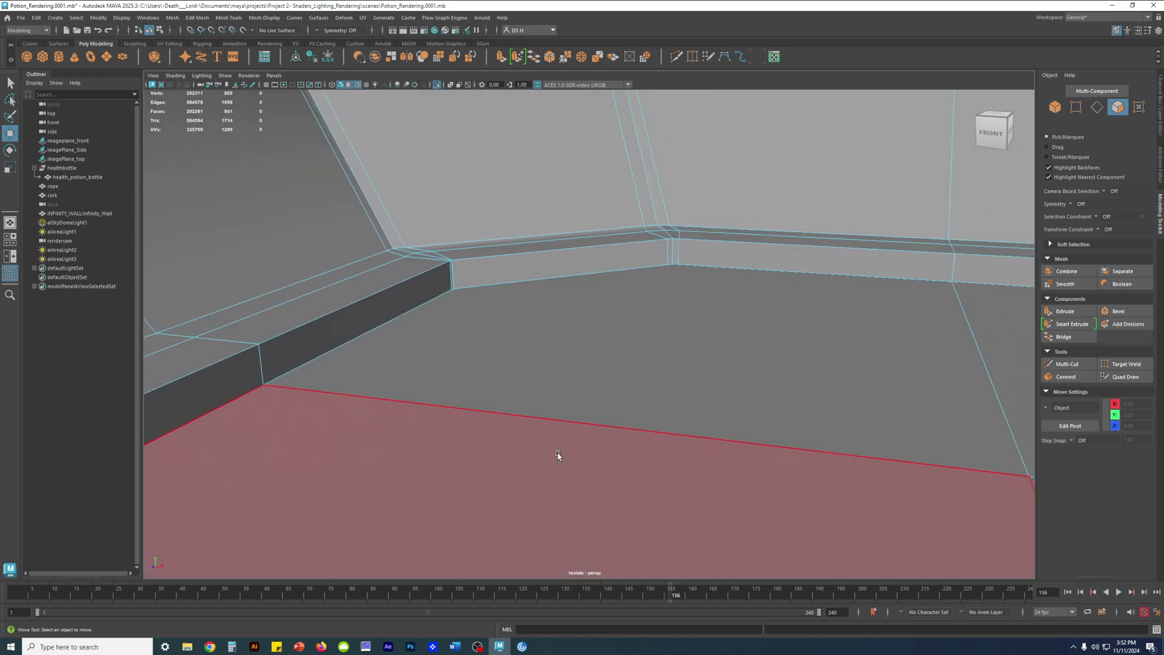
pyautogui.click(517, 351)
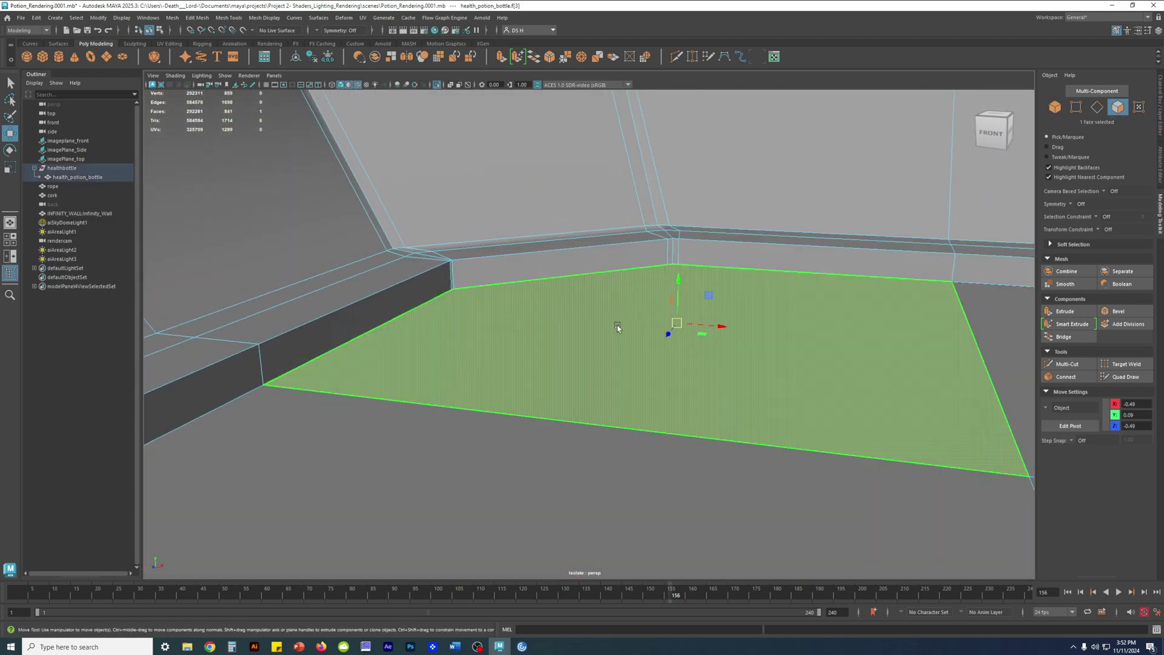
pyautogui.press('4')
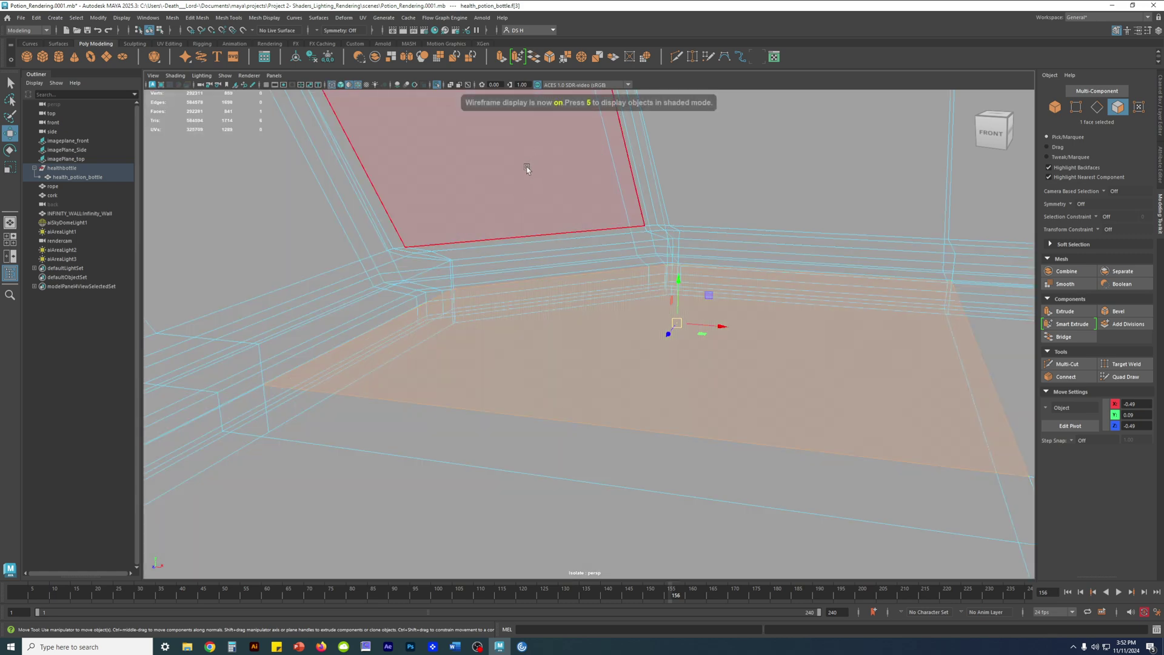
pyautogui.keyDown('alt'); pyautogui.moveTo(446, 309); pyautogui.dragTo(476, 331); pyautogui.keyUp('alt')
pyautogui.keyDown('alt'); pyautogui.moveTo(366, 322); pyautogui.dragTo(652, 282, button='middle'); pyautogui.keyUp('alt')
pyautogui.scroll(2, 561, 303)
pyautogui.scroll(2, 793, 361)
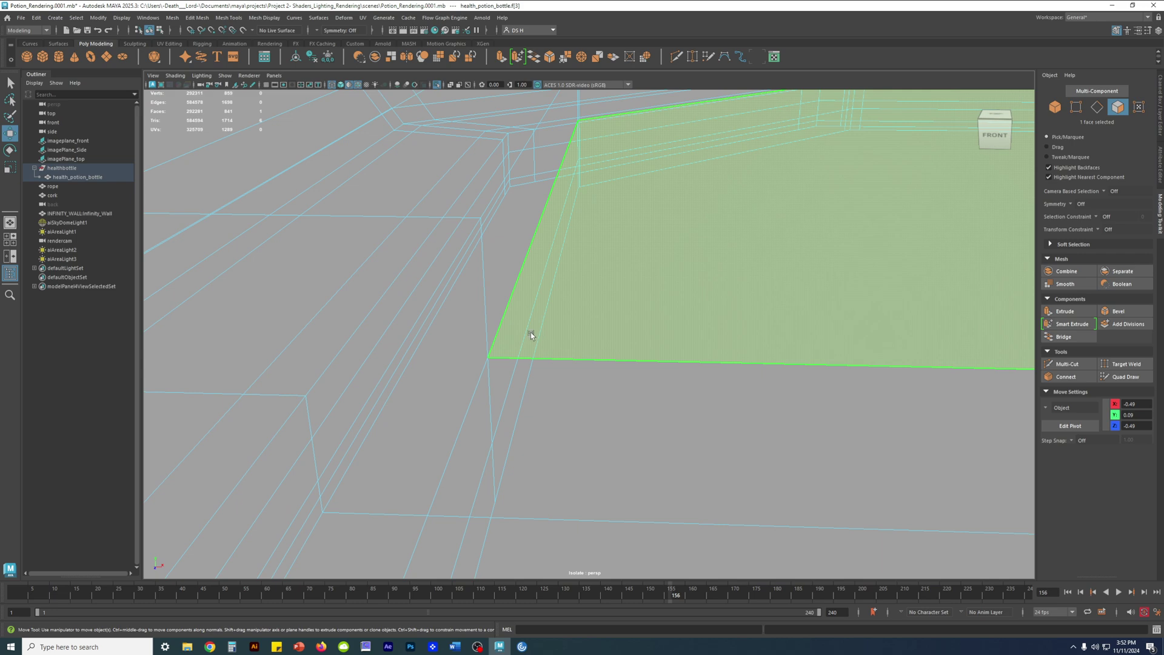
pyautogui.press('5')
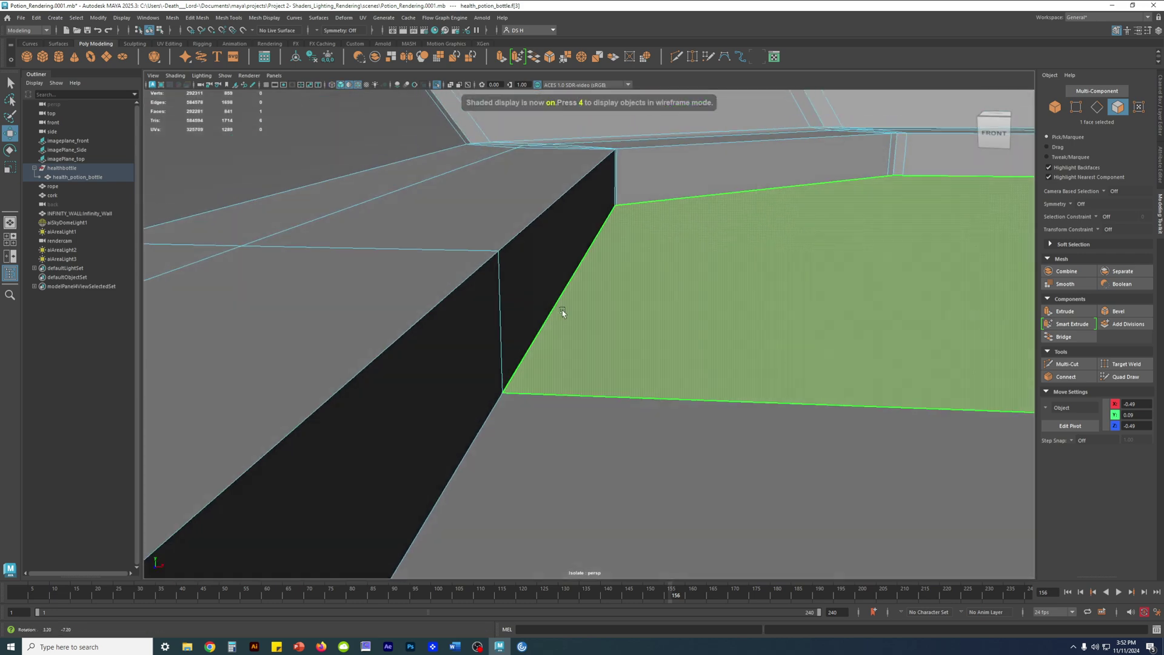
pyautogui.keyDown('alt'); pyautogui.moveTo(559, 340); pyautogui.dragTo(602, 324); pyautogui.keyUp('alt')
pyautogui.keyDown('alt'); pyautogui.moveTo(602, 324); pyautogui.dragTo(584, 322, button='right'); pyautogui.keyUp('alt')
pyautogui.keyDown('alt'); pyautogui.moveTo(584, 322); pyautogui.dragTo(519, 396); pyautogui.keyUp('alt')
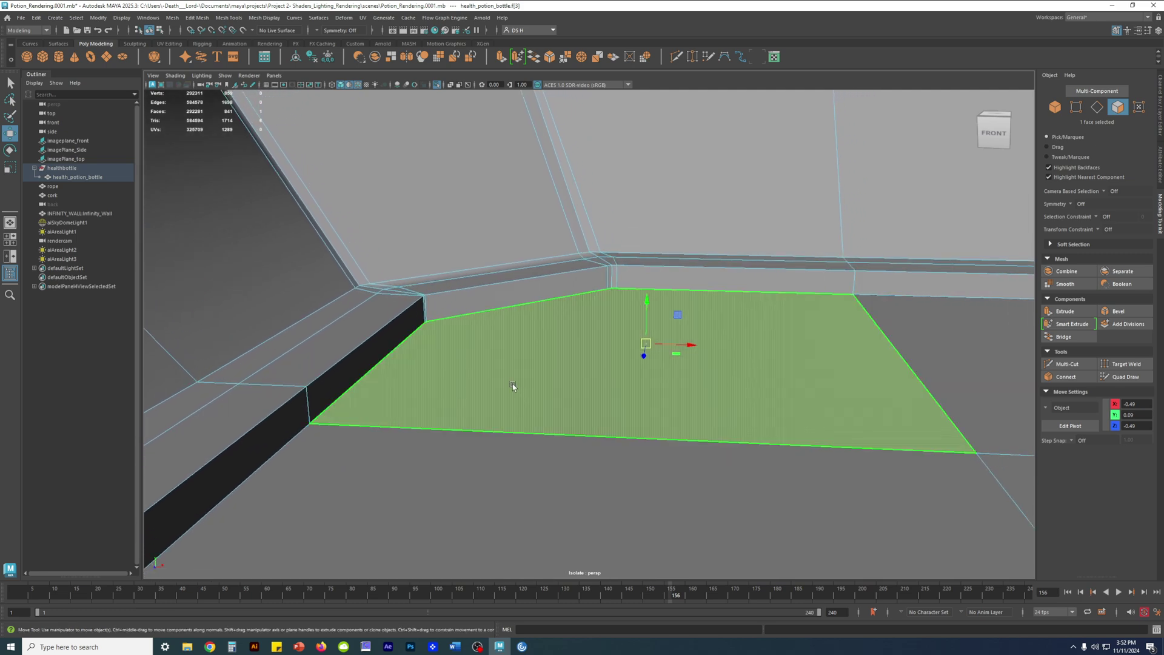
pyautogui.press('Delete')
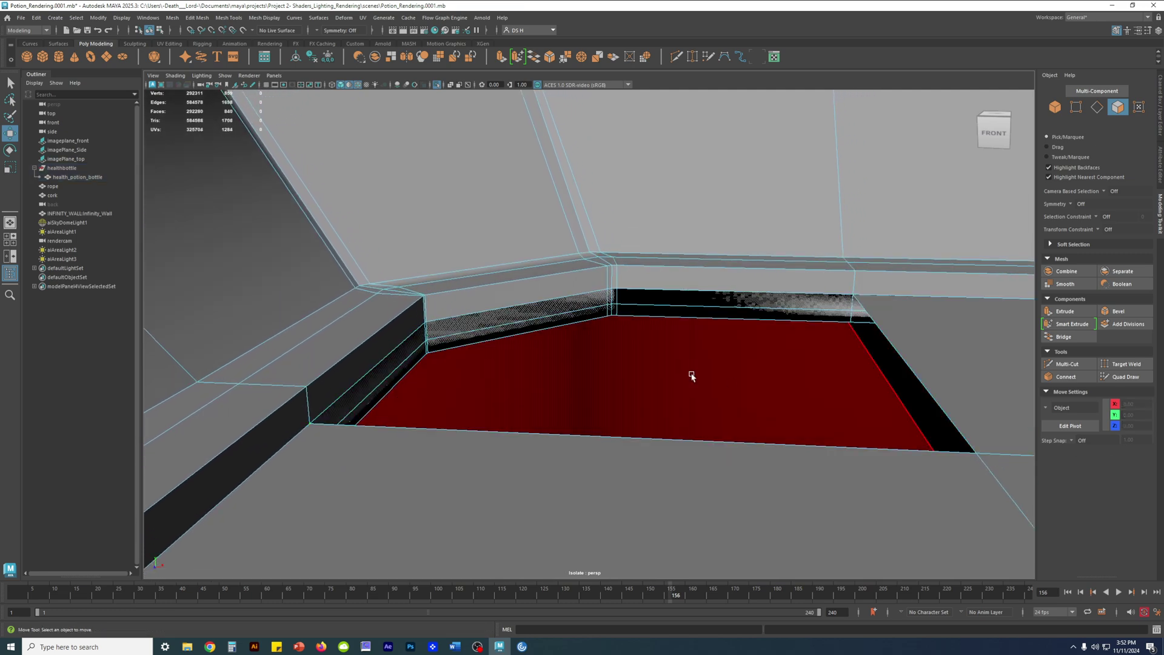
# Step: Examine the gap between the bottle's inner and outer shells through the opening, then the neck with smooth mesh preview on and off
pyautogui.keyDown('alt'); pyautogui.moveTo(487, 325); pyautogui.dragTo(632, 341); pyautogui.keyUp('alt')
pyautogui.keyDown('alt'); pyautogui.moveTo(633, 341); pyautogui.dragTo(613, 302, button='right'); pyautogui.keyUp('alt')
pyautogui.keyDown('alt'); pyautogui.moveTo(614, 302); pyautogui.dragTo(664, 338); pyautogui.keyUp('alt')
pyautogui.keyDown('alt'); pyautogui.moveTo(664, 338); pyautogui.dragTo(559, 363, button='right'); pyautogui.keyUp('alt')
pyautogui.keyDown('alt'); pyautogui.moveTo(559, 362); pyautogui.dragTo(629, 353); pyautogui.keyUp('alt')
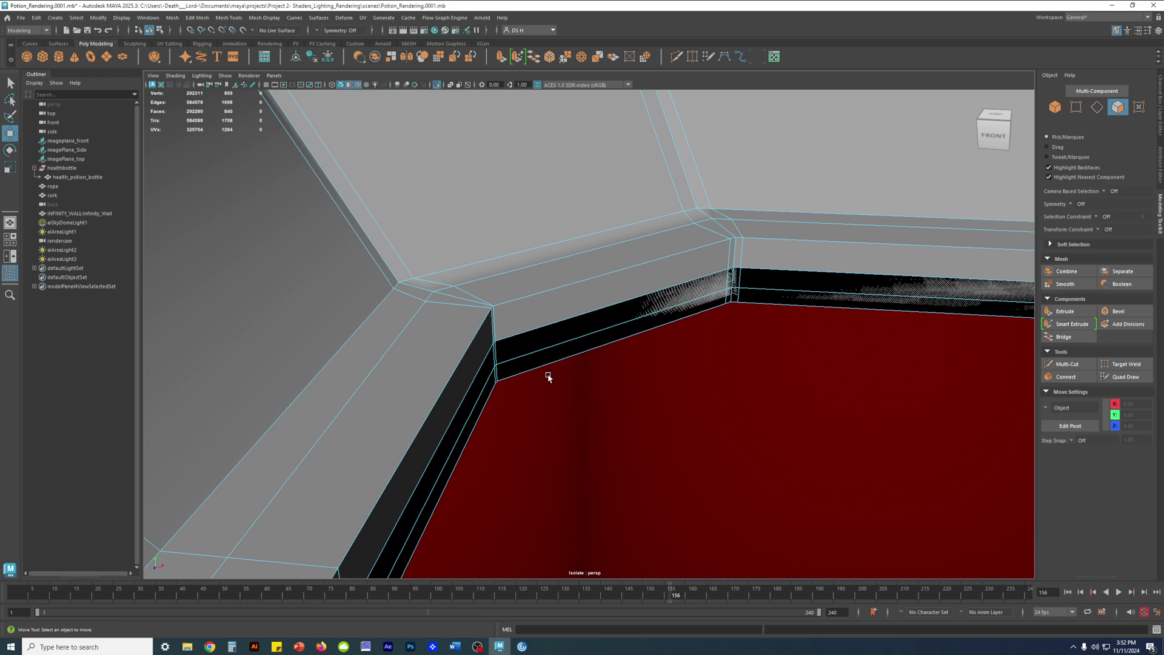
pyautogui.press('f')
pyautogui.scroll(-5, 704, 299)
pyautogui.press('F8')
pyautogui.click(664, 222)
pyautogui.moveTo(584, 331); pyautogui.dragTo(584, 359, button='right')
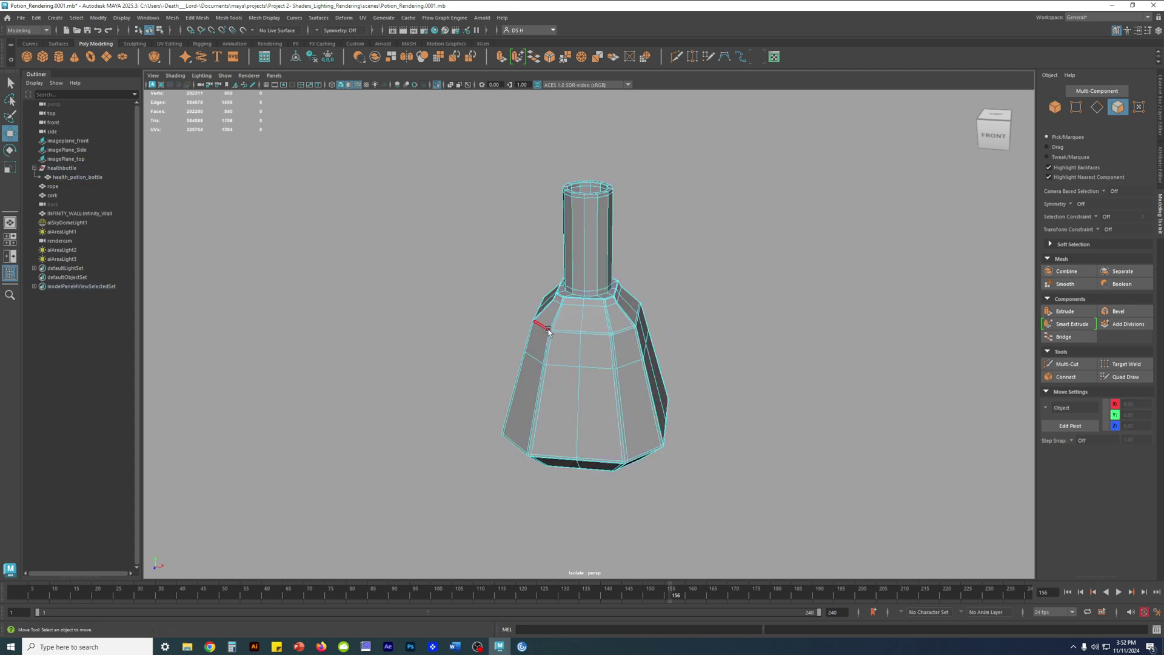
pyautogui.scroll(5, 671, 285)
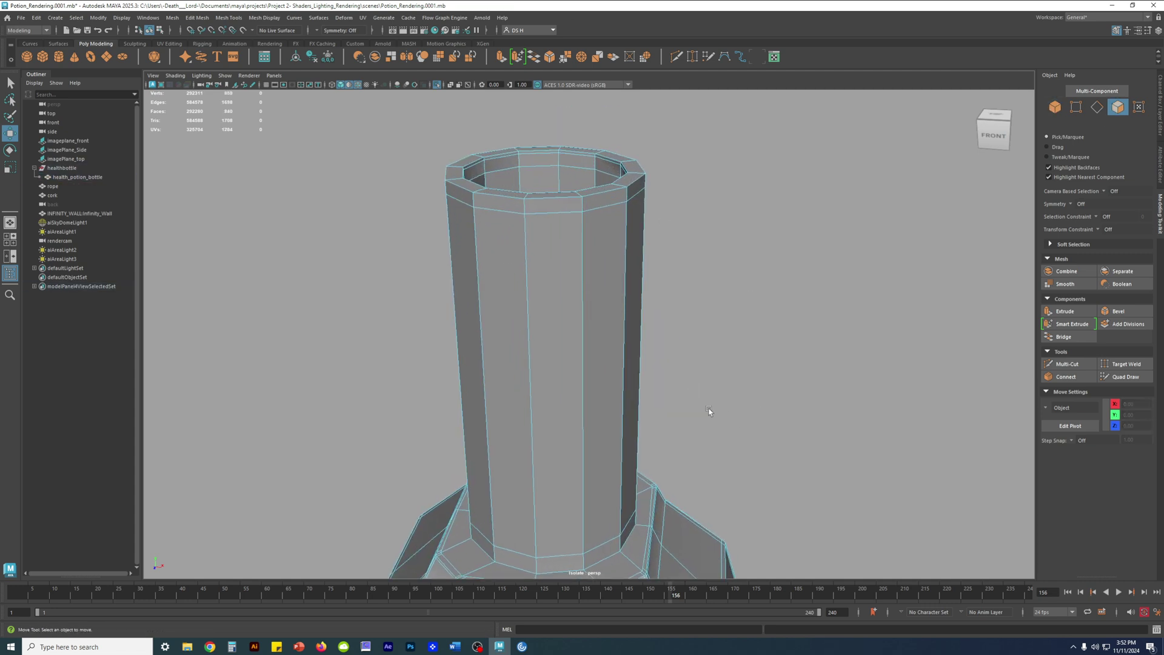
pyautogui.press('3')
pyautogui.press('1')
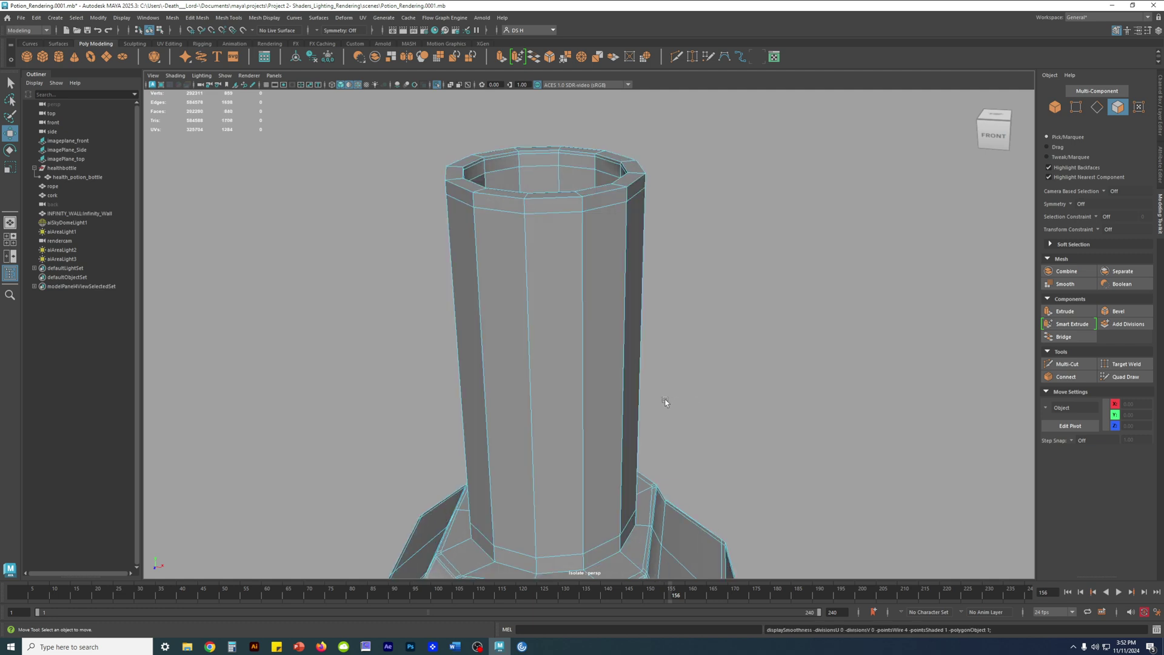
# Step: Select the bottle's outer body, underside and neck faces with the Paint Selection Tool in face mode
pyautogui.moveTo(591, 265); pyautogui.dragTo(606, 295, button='right')
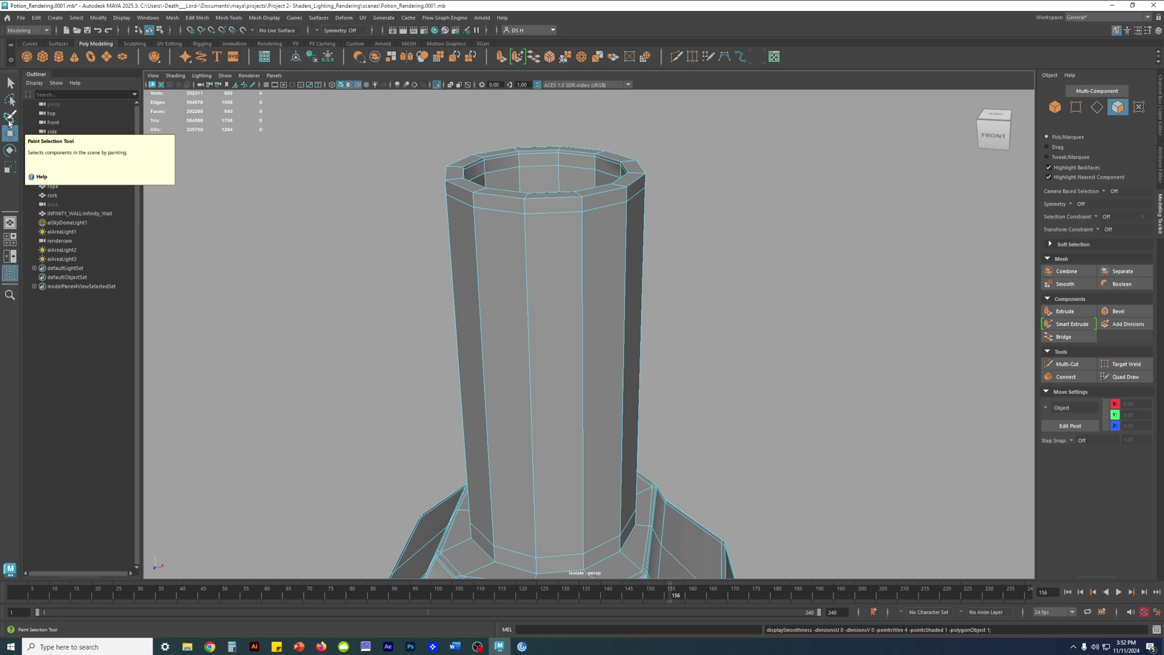
pyautogui.scroll(-2, 542, 239)
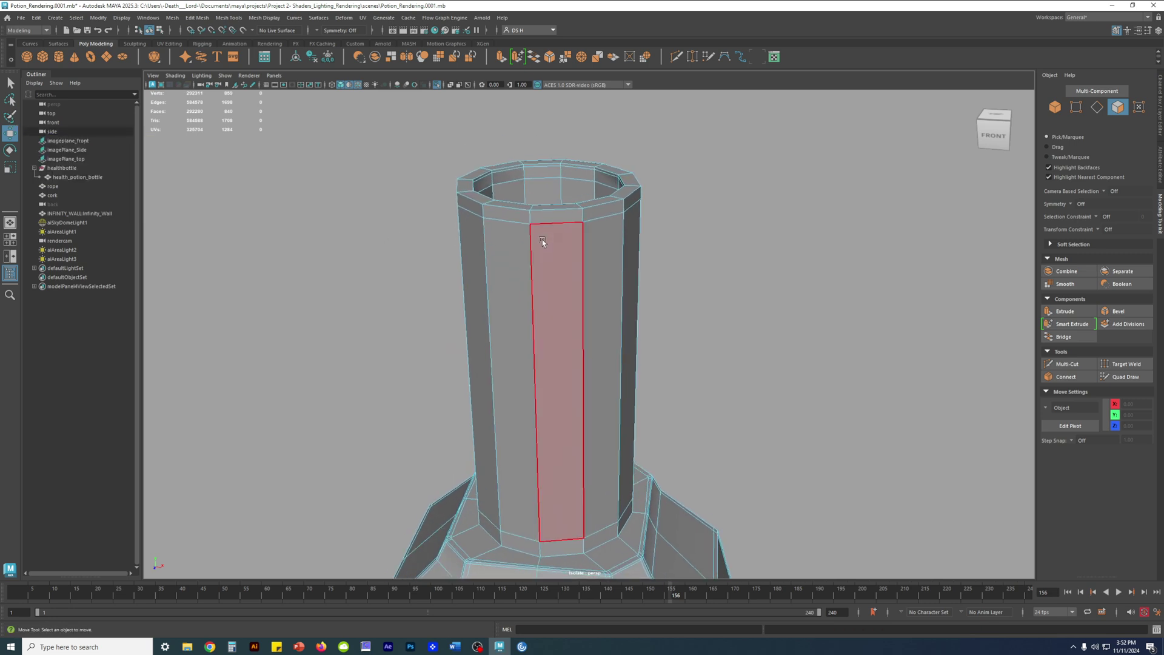
pyautogui.rightClick(543, 240)
pyautogui.click(544, 265)
pyautogui.moveTo(554, 260); pyautogui.dragTo(569, 283, button='right')
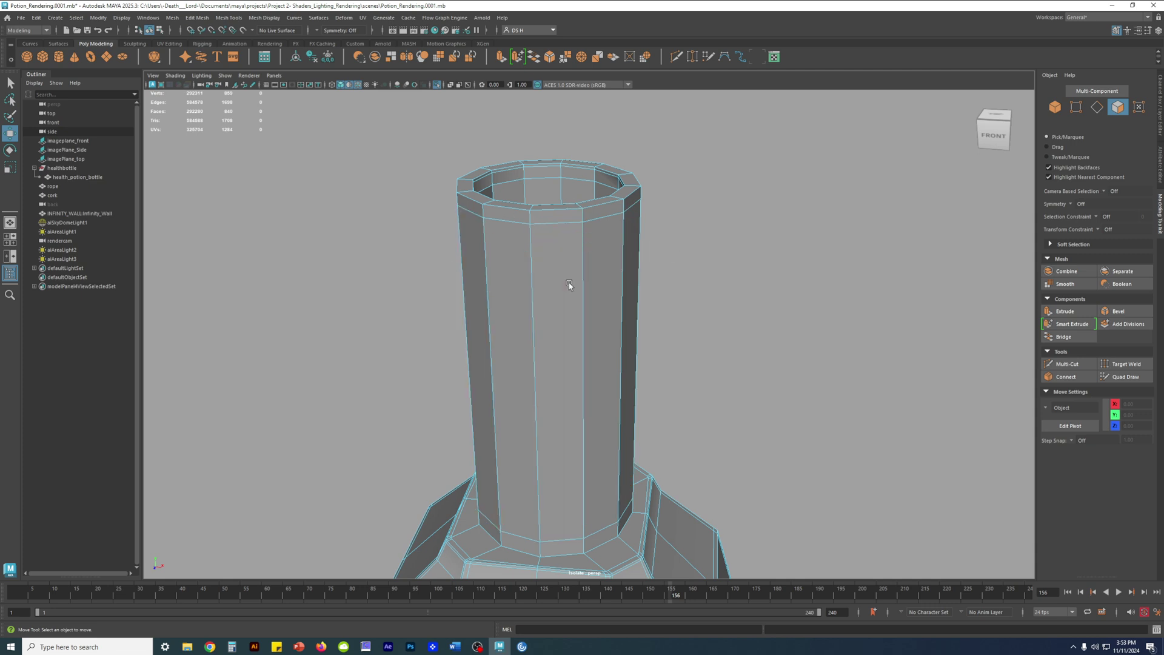
pyautogui.click(9, 118)
pyautogui.scroll(-5, 565, 369)
pyautogui.moveTo(553, 410)
pyautogui.keyDown('alt'); pyautogui.mouseDown()
pyautogui.moveTo(582, 359)
pyautogui.moveTo(491, 344)
pyautogui.mouseUp(); pyautogui.keyUp('alt')
pyautogui.moveTo(567, 292)
pyautogui.mouseDown()
pyautogui.moveTo(486, 413)
pyautogui.moveTo(574, 473)
pyautogui.moveTo(505, 467)
pyautogui.moveTo(651, 429)
pyautogui.mouseUp()
pyautogui.moveTo(673, 333); pyautogui.dragTo(564, 325)
pyautogui.moveTo(677, 401)
pyautogui.mouseDown()
pyautogui.moveTo(689, 428)
pyautogui.moveTo(619, 397)
pyautogui.mouseUp()
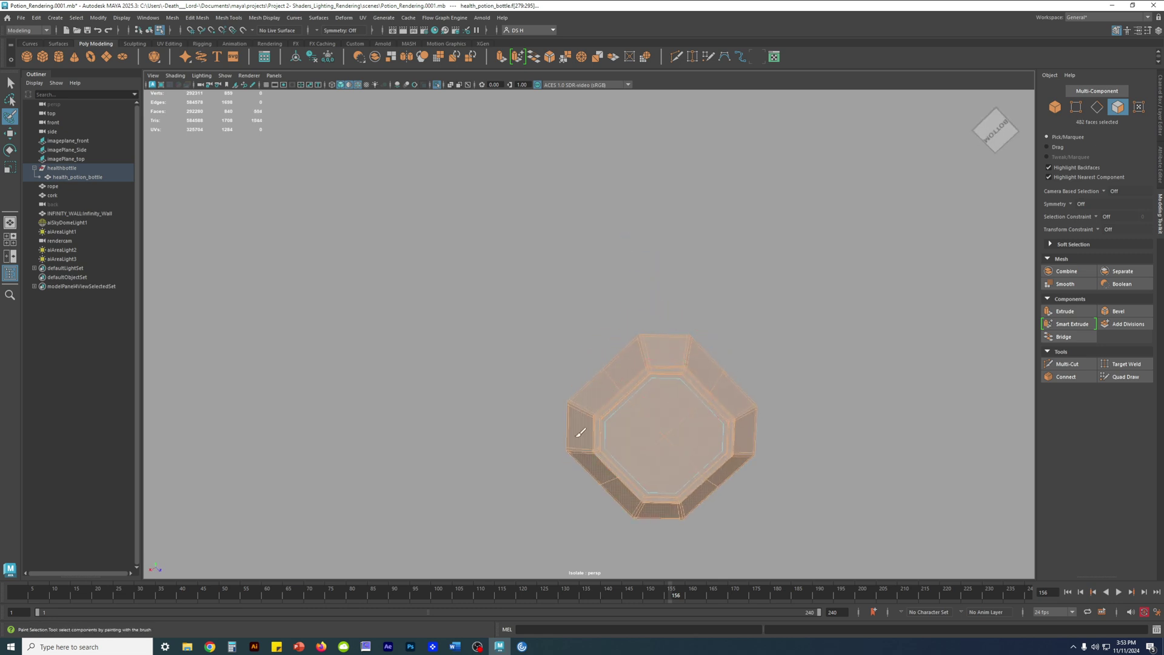
pyautogui.keyDown('alt'); pyautogui.moveTo(712, 377); pyautogui.dragTo(599, 405); pyautogui.keyUp('alt')
pyautogui.keyDown('alt'); pyautogui.moveTo(599, 406); pyautogui.dragTo(779, 412, button='right'); pyautogui.keyUp('alt')
pyautogui.moveTo(780, 413); pyautogui.dragTo(742, 369)
pyautogui.moveTo(690, 398)
pyautogui.keyDown('alt'); pyautogui.mouseDown(button='right')
pyautogui.moveTo(690, 476)
pyautogui.moveTo(842, 520)
pyautogui.mouseUp(button='right'); pyautogui.keyUp('alt')
pyautogui.keyDown('alt'); pyautogui.moveTo(842, 520); pyautogui.dragTo(776, 379, button='middle'); pyautogui.keyUp('alt')
pyautogui.keyDown('alt'); pyautogui.moveTo(672, 383); pyautogui.dragTo(667, 420, button='middle'); pyautogui.keyUp('alt')
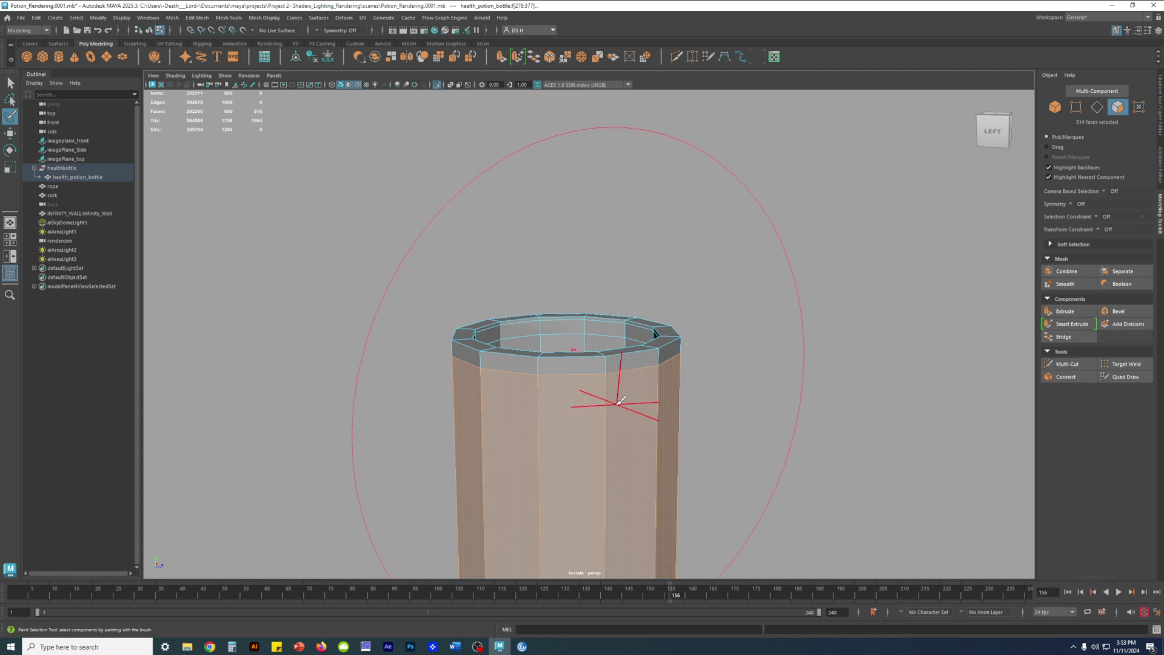
# Step: Switch to the Move tool and check from inside the bottle that only outer shell faces are selected
pyautogui.press('w')
pyautogui.scroll(-3, 570, 284)
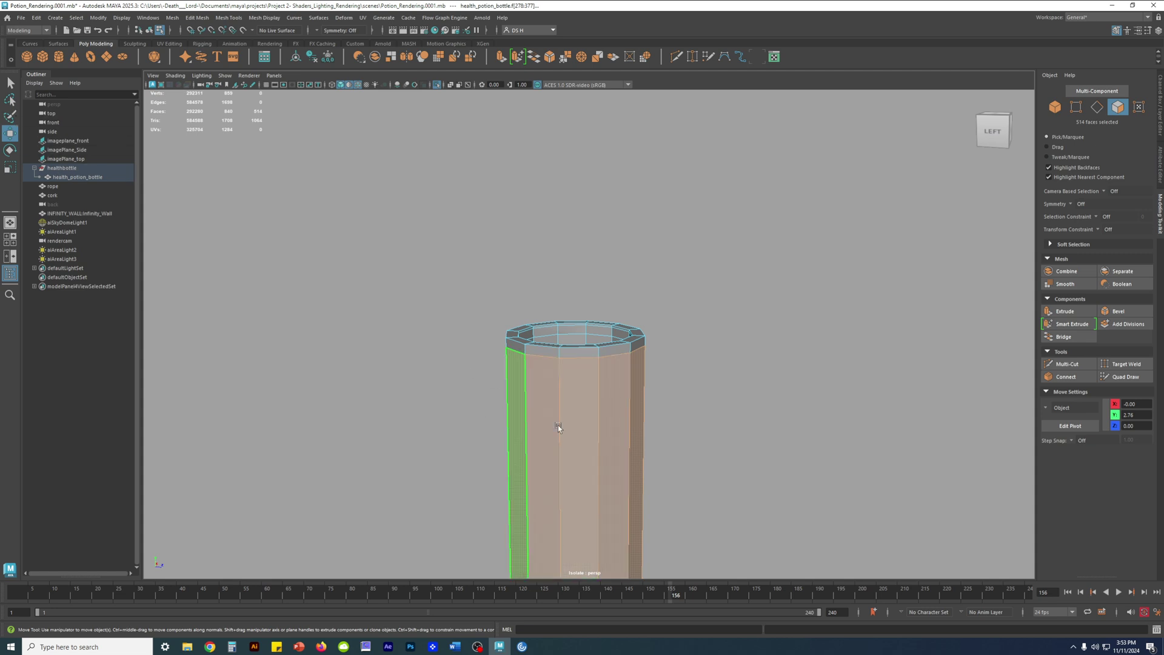
pyautogui.keyDown('alt'); pyautogui.moveTo(614, 435); pyautogui.dragTo(595, 222, button='middle'); pyautogui.keyUp('alt')
pyautogui.scroll(-4, 589, 414)
pyautogui.keyDown('alt'); pyautogui.moveTo(607, 449); pyautogui.dragTo(602, 424, button='middle'); pyautogui.keyUp('alt')
pyautogui.keyDown('alt'); pyautogui.moveTo(571, 302); pyautogui.dragTo(553, 454, button='middle'); pyautogui.keyUp('alt')
pyautogui.keyDown('alt'); pyautogui.moveTo(682, 476); pyautogui.dragTo(625, 558); pyautogui.keyUp('alt')
pyautogui.keyDown('alt'); pyautogui.moveTo(520, 492); pyautogui.dragTo(722, 271, button='middle'); pyautogui.keyUp('alt')
pyautogui.keyDown('alt'); pyautogui.moveTo(734, 363); pyautogui.dragTo(952, 551, button='right'); pyautogui.keyUp('alt')
pyautogui.keyDown('alt'); pyautogui.moveTo(670, 446); pyautogui.dragTo(585, 297, button='middle'); pyautogui.keyUp('alt')
pyautogui.keyDown('alt'); pyautogui.moveTo(584, 296); pyautogui.dragTo(975, 539, button='right'); pyautogui.keyUp('alt')
pyautogui.keyDown('alt'); pyautogui.moveTo(668, 465); pyautogui.dragTo(606, 293, button='middle'); pyautogui.keyUp('alt')
pyautogui.keyDown('alt'); pyautogui.moveTo(502, 338); pyautogui.dragTo(847, 465, button='right'); pyautogui.keyUp('alt')
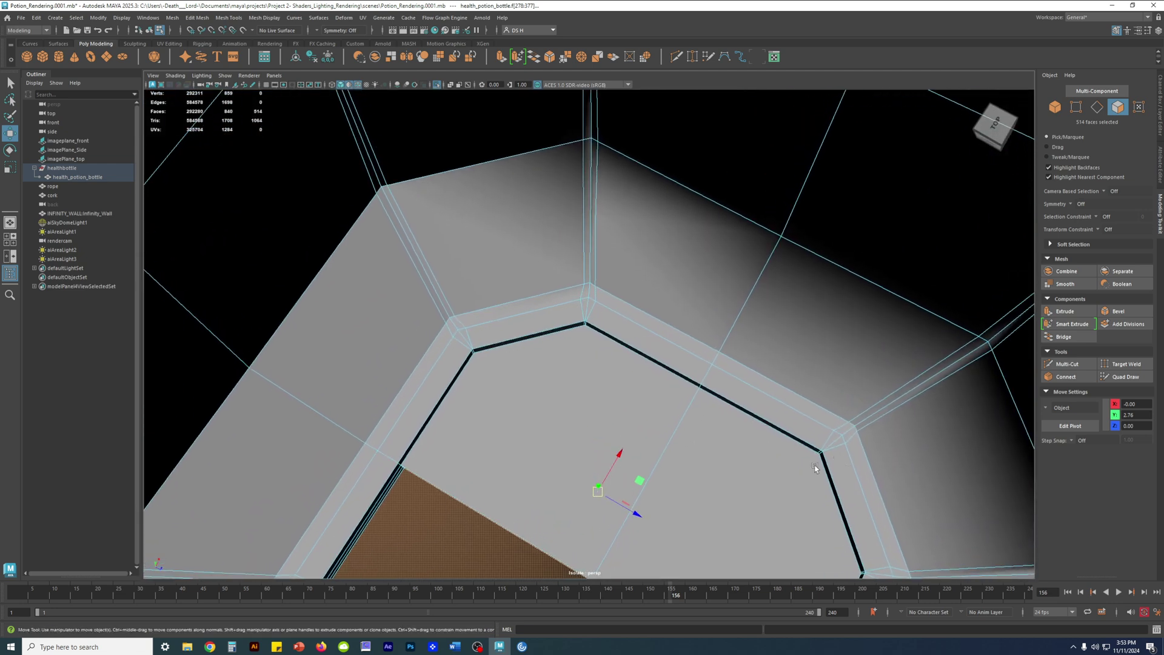
pyautogui.keyDown('alt'); pyautogui.moveTo(594, 437); pyautogui.dragTo(591, 344, button='middle'); pyautogui.keyUp('alt')
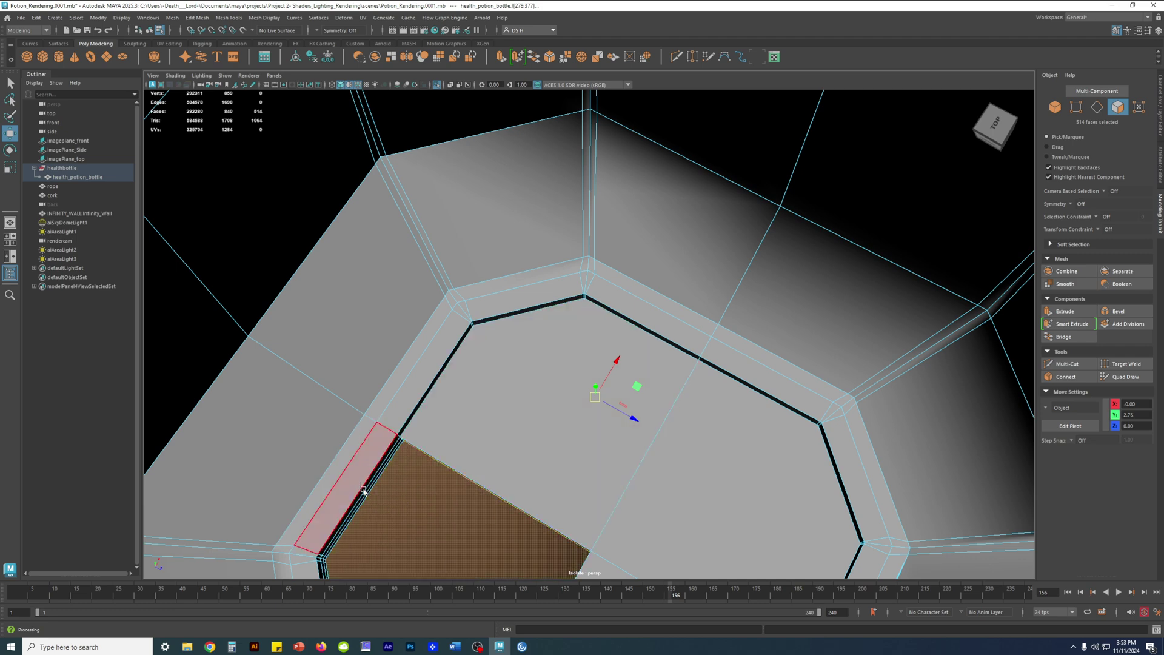
# Step: Add four faces of the neck's narrow outer rim band on the bottle's left side to the selection
pyautogui.keyDown('alt'); pyautogui.moveTo(527, 397); pyautogui.dragTo(592, 402); pyautogui.keyUp('alt')
pyautogui.keyDown('alt'); pyautogui.moveTo(593, 402); pyautogui.dragTo(400, 408, button='right'); pyautogui.keyUp('alt')
pyautogui.keyDown('alt'); pyautogui.moveTo(400, 408); pyautogui.dragTo(527, 346); pyautogui.keyUp('alt')
pyautogui.keyDown('alt'); pyautogui.moveTo(527, 347); pyautogui.dragTo(524, 462, button='middle'); pyautogui.keyUp('alt')
pyautogui.keyDown('alt'); pyautogui.moveTo(524, 462); pyautogui.dragTo(533, 371); pyautogui.keyUp('alt')
pyautogui.keyDown('alt'); pyautogui.moveTo(533, 372); pyautogui.dragTo(543, 455, button='middle'); pyautogui.keyUp('alt')
pyautogui.keyDown('alt'); pyautogui.moveTo(544, 455); pyautogui.dragTo(764, 479, button='right'); pyautogui.keyUp('alt')
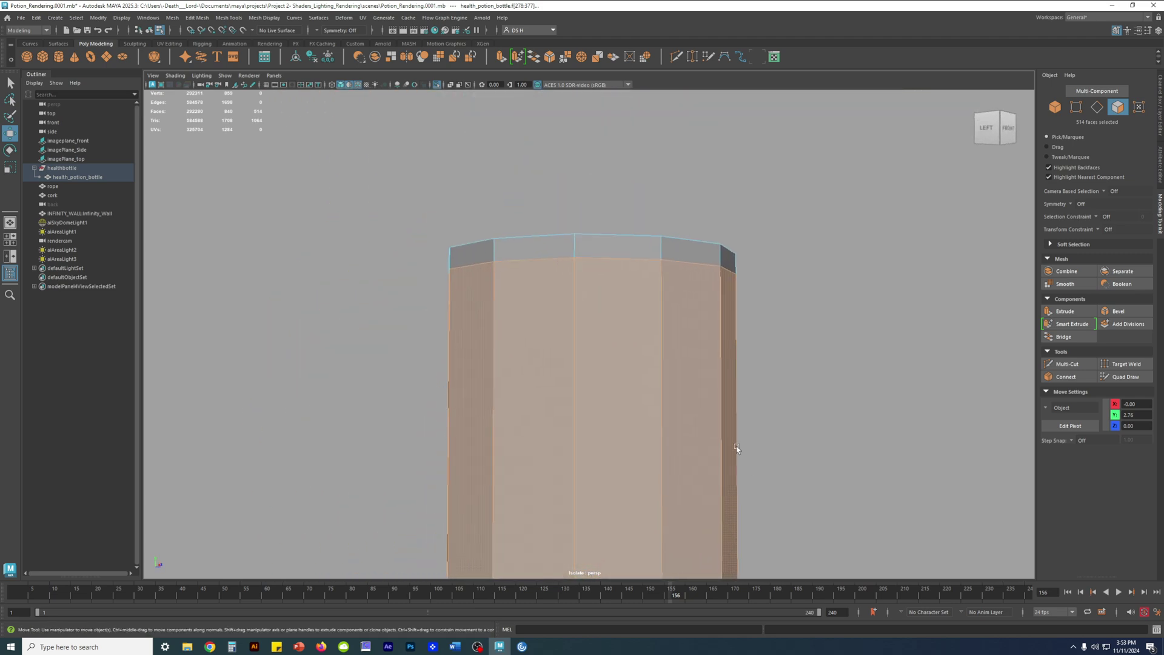
pyautogui.keyDown('alt'); pyautogui.moveTo(651, 403); pyautogui.dragTo(627, 413, button='middle'); pyautogui.keyUp('alt')
pyautogui.keyDown('alt'); pyautogui.moveTo(632, 398); pyautogui.dragTo(628, 430); pyautogui.keyUp('alt')
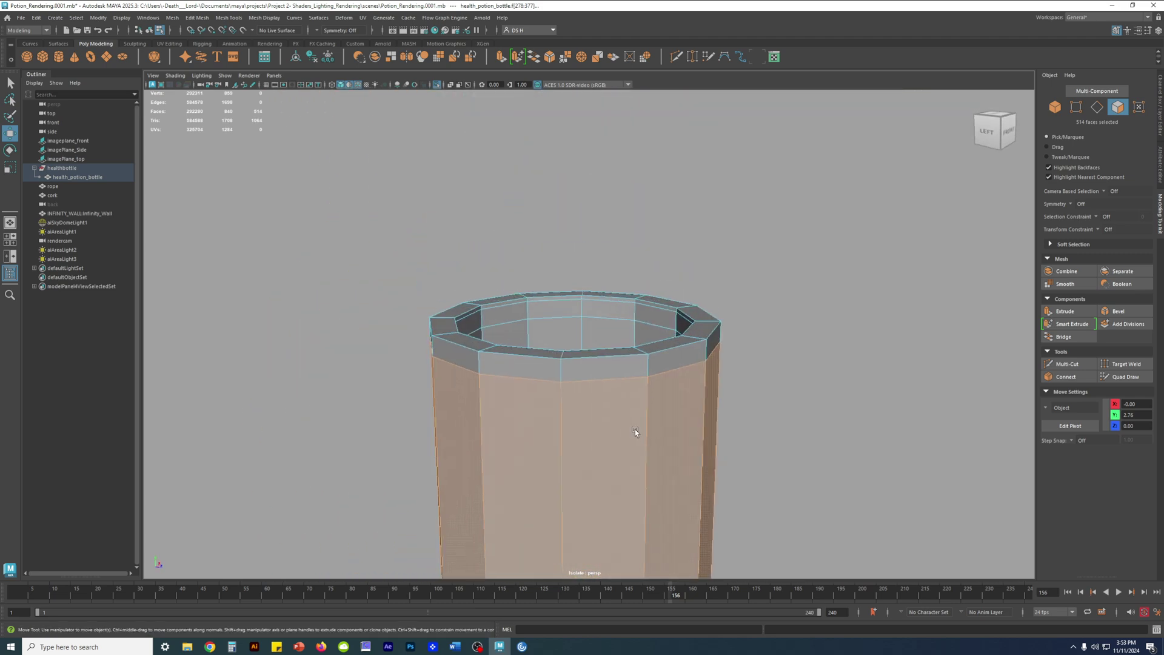
pyautogui.keyDown('alt'); pyautogui.moveTo(532, 364); pyautogui.dragTo(549, 327); pyautogui.keyUp('alt')
pyautogui.keyDown('alt'); pyautogui.moveTo(549, 327); pyautogui.dragTo(562, 301, button='middle'); pyautogui.keyUp('alt')
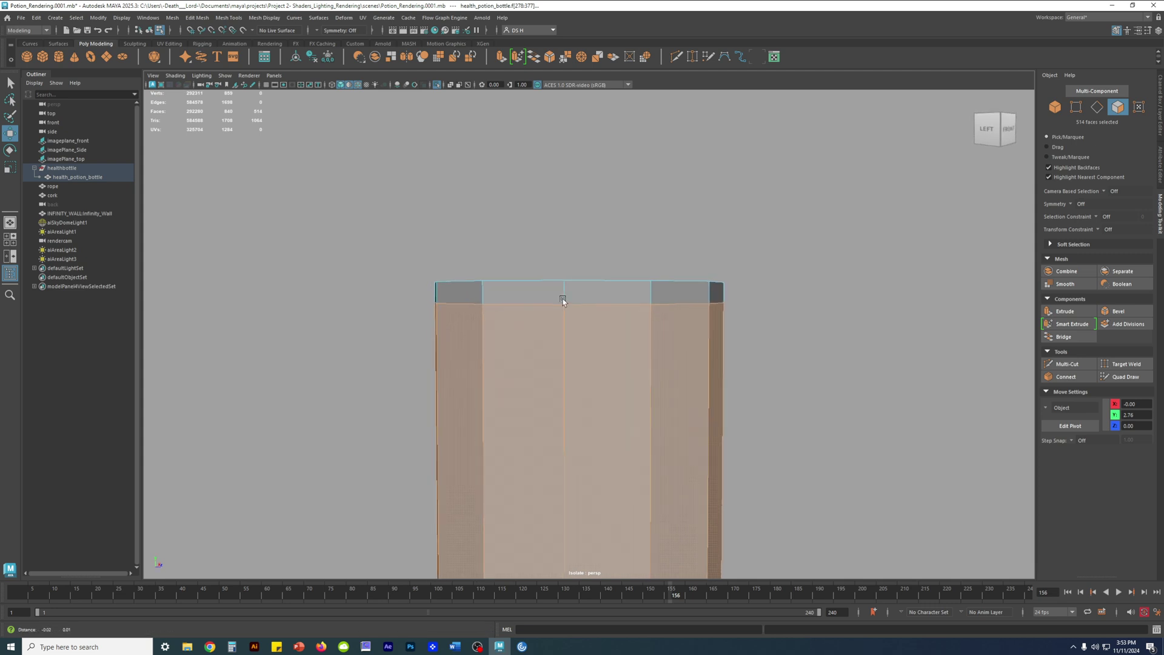
pyautogui.keyDown('alt'); pyautogui.moveTo(563, 301); pyautogui.dragTo(607, 306, button='right'); pyautogui.keyUp('alt')
pyautogui.keyDown('shift'); pyautogui.click(417, 279); pyautogui.keyUp('shift')
pyautogui.keyDown('shift'); pyautogui.click(494, 277); pyautogui.keyUp('shift')
pyautogui.keyDown('shift'); pyautogui.click(598, 276); pyautogui.keyUp('shift')
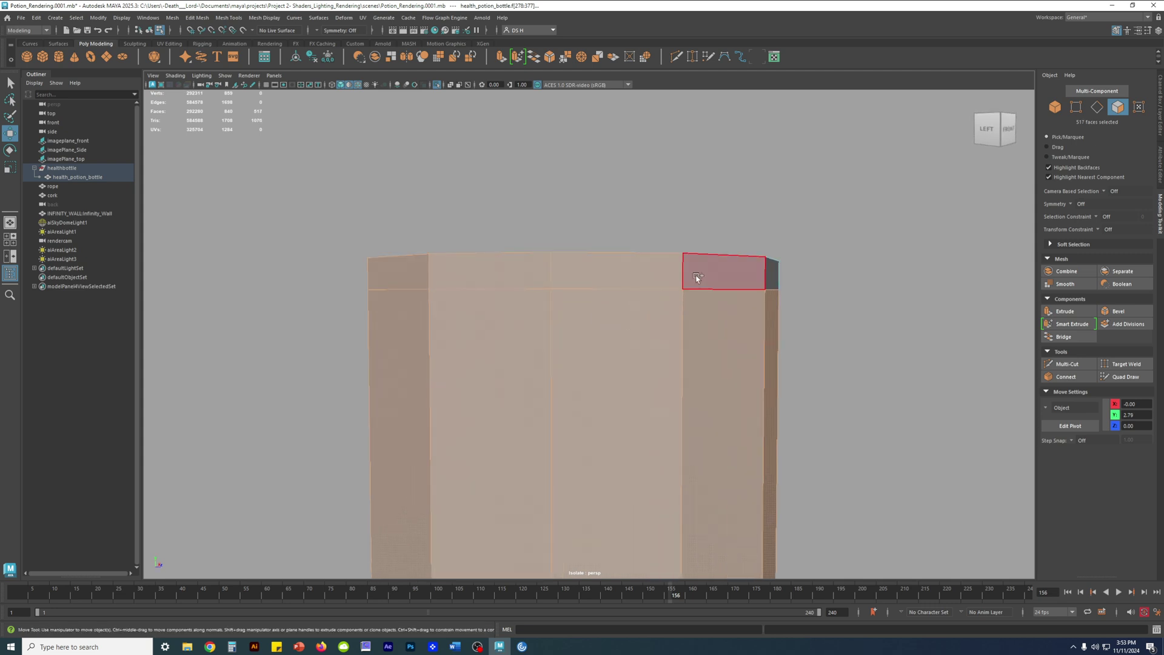
pyautogui.keyDown('shift'); pyautogui.click(719, 274); pyautogui.keyUp('shift')
# Step: Extend the selection with the next four outer rim band faces around the front of the neck
pyautogui.keyDown('alt'); pyautogui.moveTo(800, 282); pyautogui.dragTo(688, 329); pyautogui.keyUp('alt')
pyautogui.keyDown('shift'); pyautogui.click(341, 356); pyautogui.keyUp('shift')
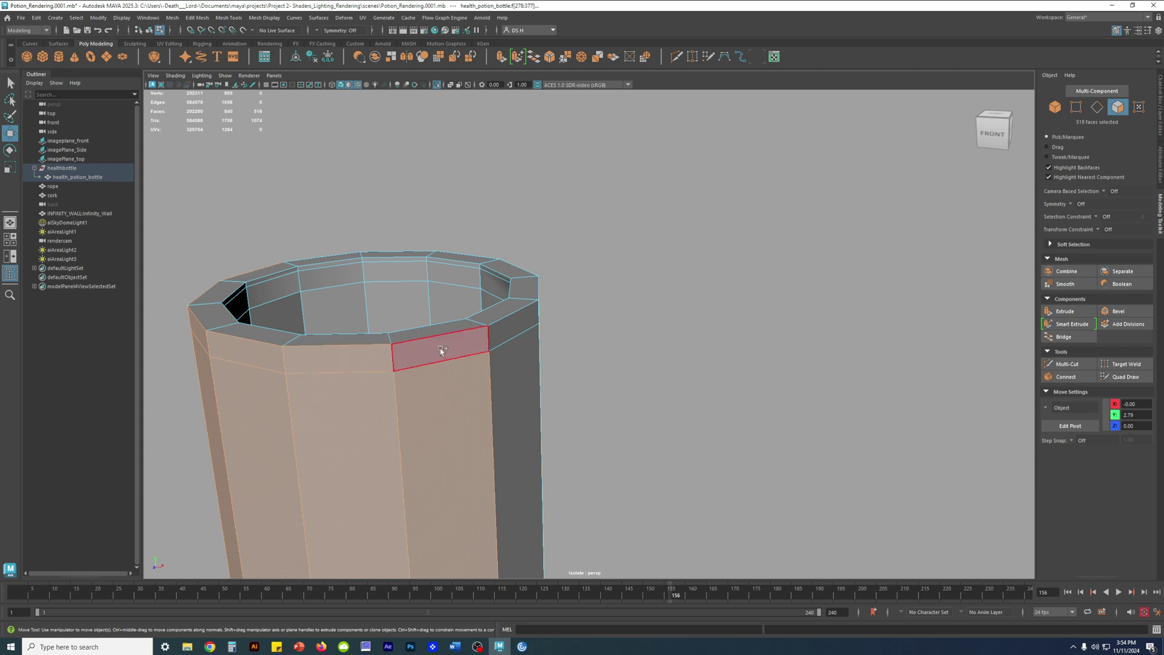
pyautogui.keyDown('shift'); pyautogui.click(442, 350); pyautogui.keyUp('shift')
pyautogui.keyDown('shift'); pyautogui.click(508, 335); pyautogui.keyUp('shift')
pyautogui.keyDown('shift'); pyautogui.click(533, 369); pyautogui.keyUp('shift')
# Step: Add the unselected long neck face on the right side and the remaining outer rim band faces to the selection
pyautogui.keyDown('alt'); pyautogui.moveTo(533, 369); pyautogui.dragTo(414, 374, button='right'); pyautogui.keyUp('alt')
pyautogui.keyDown('alt'); pyautogui.moveTo(414, 374); pyautogui.dragTo(303, 349); pyautogui.keyUp('alt')
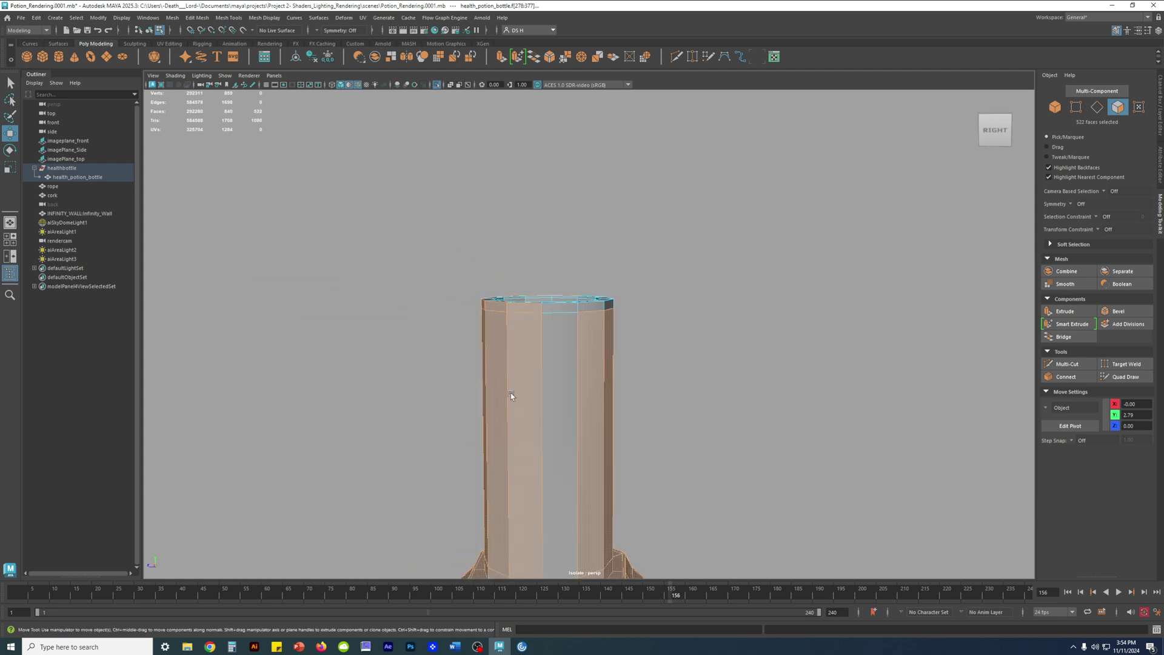
pyautogui.keyDown('alt'); pyautogui.moveTo(511, 397); pyautogui.dragTo(496, 242, button='middle'); pyautogui.keyUp('alt')
pyautogui.keyDown('alt'); pyautogui.moveTo(495, 298); pyautogui.dragTo(463, 307, button='right'); pyautogui.keyUp('alt')
pyautogui.keyDown('shift'); pyautogui.click(562, 283); pyautogui.keyUp('shift')
pyautogui.keyDown('alt'); pyautogui.moveTo(552, 239); pyautogui.dragTo(541, 348, button='middle'); pyautogui.keyUp('alt')
pyautogui.keyDown('alt'); pyautogui.moveTo(541, 352); pyautogui.dragTo(589, 346, button='right'); pyautogui.keyUp('alt')
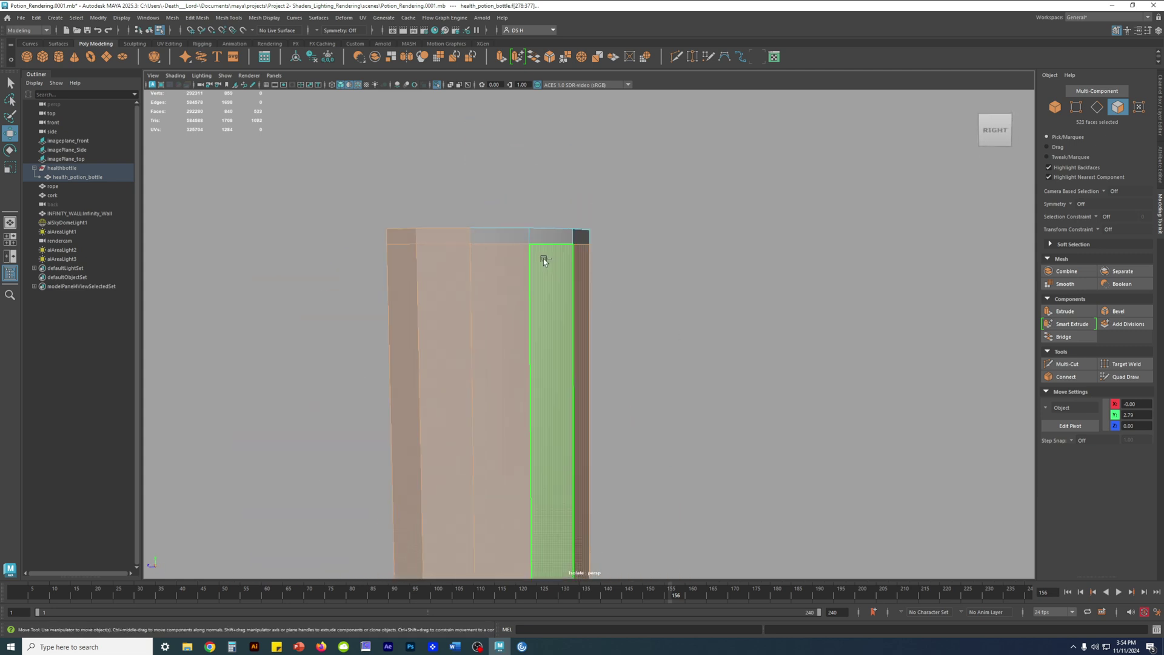
pyautogui.keyDown('shift'); pyautogui.click(518, 239); pyautogui.keyUp('shift')
pyautogui.keyDown('shift'); pyautogui.click(551, 236); pyautogui.keyUp('shift')
pyautogui.keyDown('alt'); pyautogui.moveTo(736, 277); pyautogui.dragTo(697, 291); pyautogui.keyUp('alt')
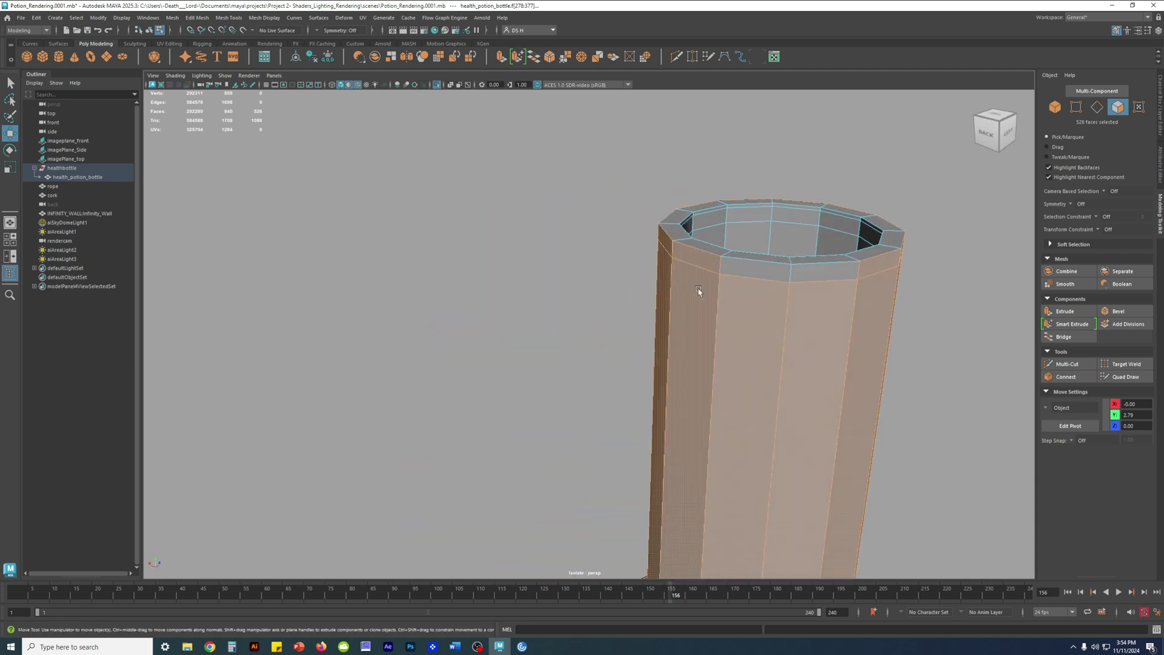
pyautogui.keyDown('alt'); pyautogui.moveTo(697, 291); pyautogui.dragTo(452, 287, button='middle'); pyautogui.keyUp('alt')
pyautogui.keyDown('shift'); pyautogui.click(479, 278); pyautogui.keyUp('shift')
pyautogui.keyDown('shift'); pyautogui.click(518, 277); pyautogui.keyUp('shift')
# Step: Check the selected outer faces all around the neck's rim and across the whole bottle
pyautogui.keyDown('alt'); pyautogui.moveTo(464, 266); pyautogui.dragTo(440, 261, button='right'); pyautogui.keyUp('alt')
pyautogui.keyDown('alt'); pyautogui.moveTo(440, 261); pyautogui.dragTo(441, 297, button='middle'); pyautogui.keyUp('alt')
pyautogui.keyDown('alt'); pyautogui.moveTo(441, 297); pyautogui.dragTo(468, 317, button='right'); pyautogui.keyUp('alt')
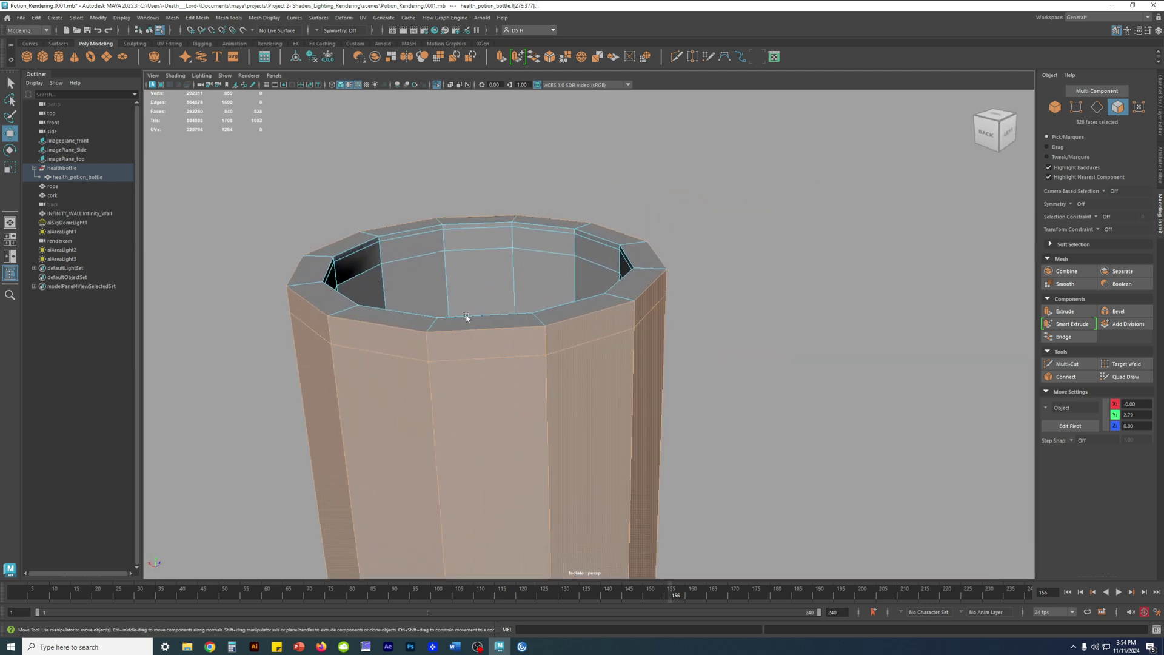
pyautogui.keyDown('alt'); pyautogui.moveTo(468, 317); pyautogui.dragTo(471, 347); pyautogui.keyUp('alt')
pyautogui.keyDown('alt'); pyautogui.moveTo(367, 304); pyautogui.dragTo(472, 311, button='middle'); pyautogui.keyUp('alt')
pyautogui.keyDown('alt'); pyautogui.moveTo(472, 310); pyautogui.dragTo(392, 289); pyautogui.keyUp('alt')
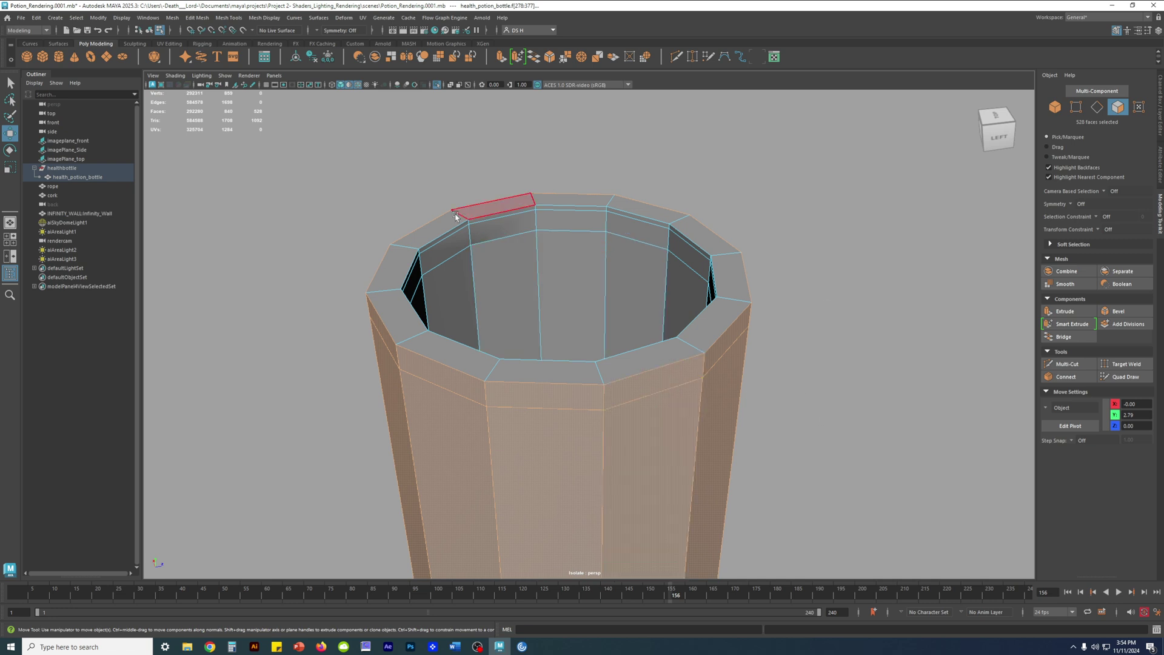
pyautogui.scroll(-6, 616, 317)
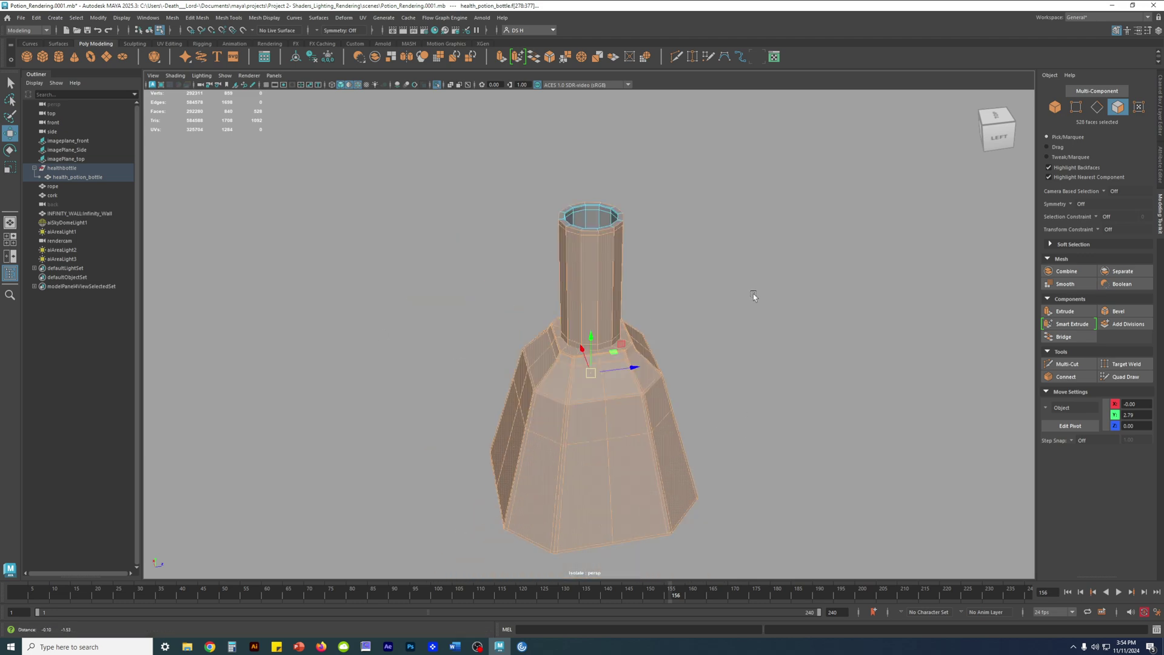
# Step: Hide the selected outer shell faces of the bottle so only the inner shell and rim stay in view
pyautogui.keyDown('alt'); pyautogui.moveTo(763, 251); pyautogui.dragTo(515, 291); pyautogui.keyUp('alt')
pyautogui.keyDown('alt'); pyautogui.moveTo(515, 291); pyautogui.dragTo(452, 310, button='right'); pyautogui.keyUp('alt')
pyautogui.keyDown('alt'); pyautogui.moveTo(452, 310); pyautogui.dragTo(782, 257); pyautogui.keyUp('alt')
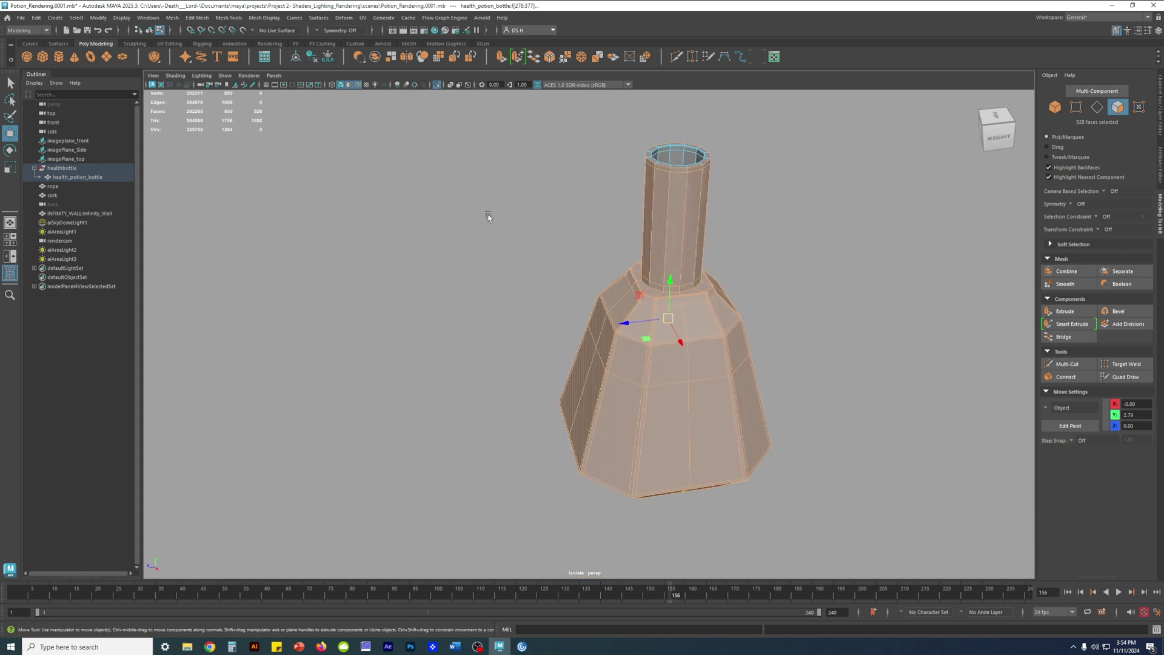
pyautogui.keyDown('alt'); pyautogui.moveTo(612, 300); pyautogui.dragTo(555, 290); pyautogui.keyUp('alt')
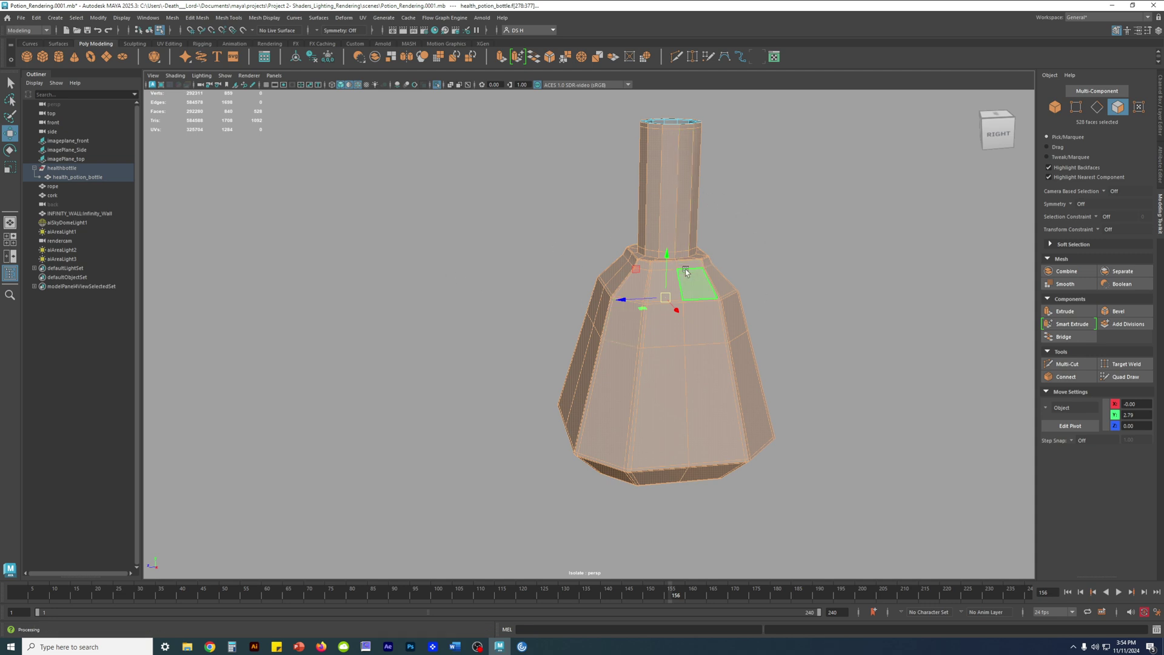
pyautogui.press('q')
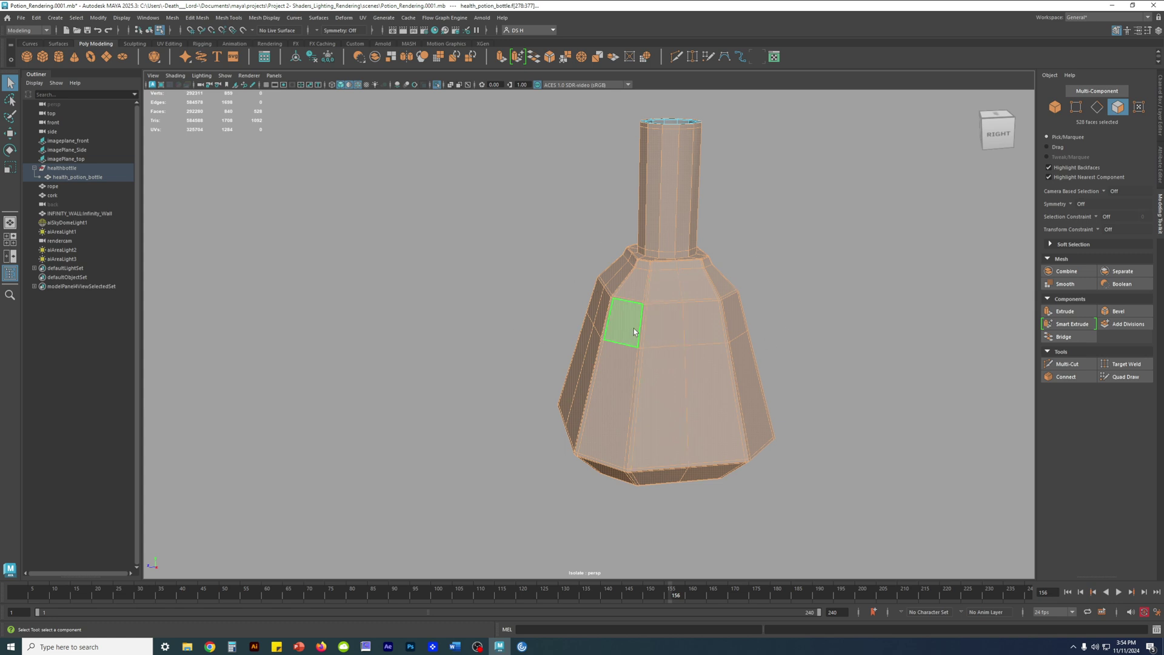
pyautogui.hotkey('ctrl', 'h')
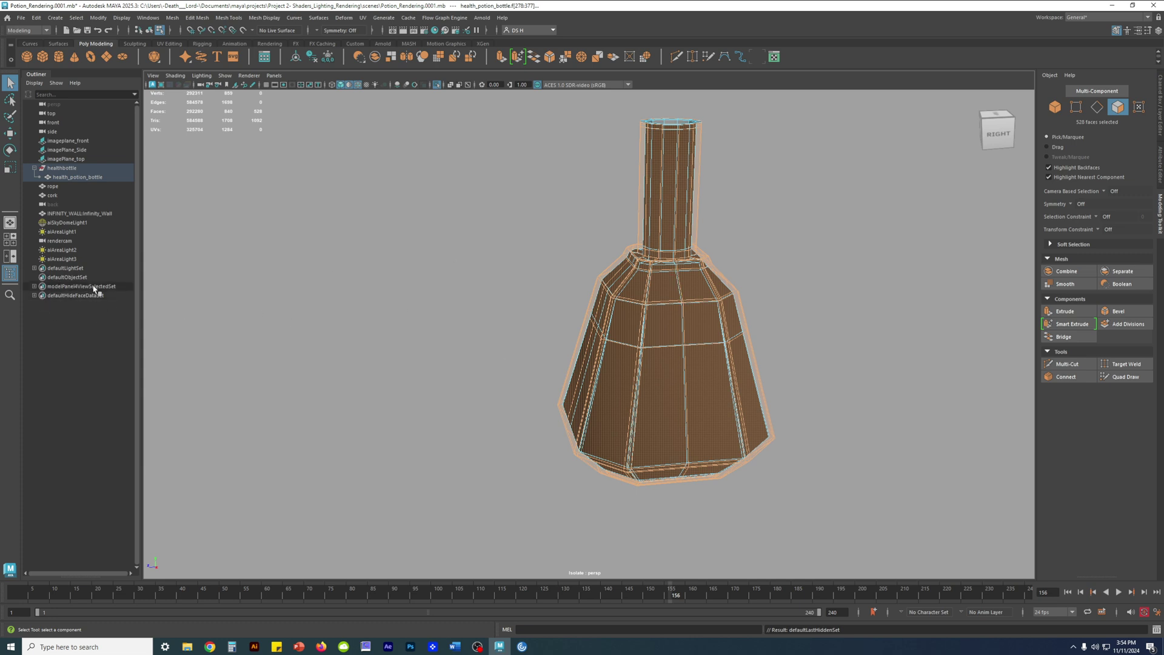
# Step: Expand defaultHideFaceDataSet and its bottle subset to list the hidden faces, with the list widened to read their full names
pyautogui.click(35, 287)
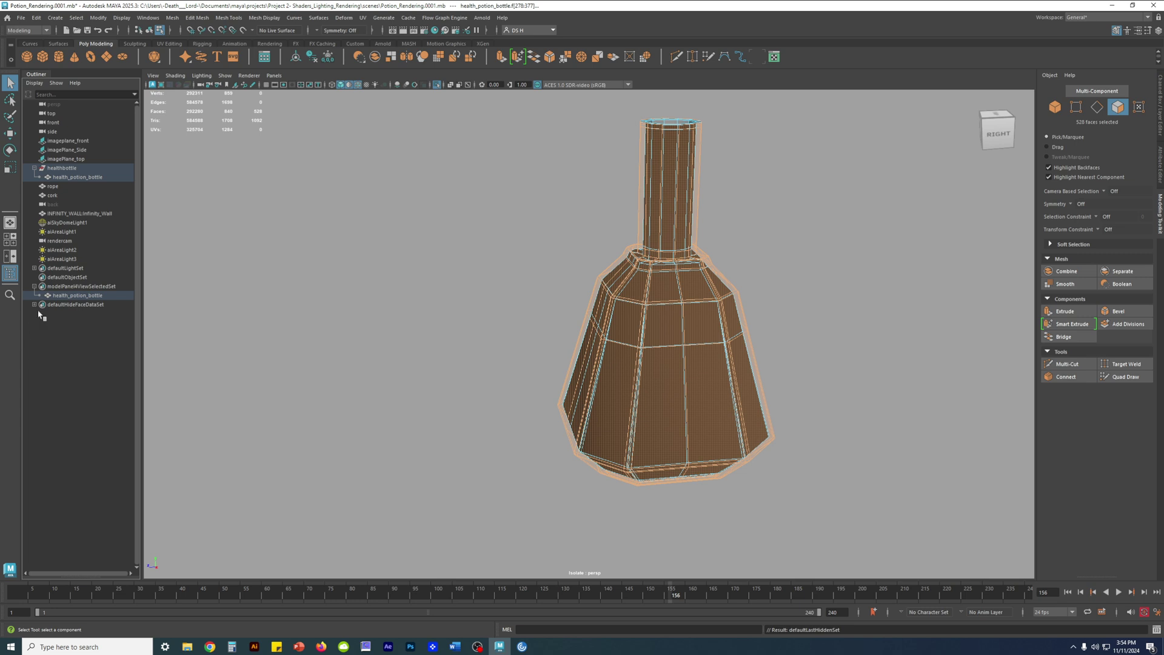
pyautogui.click(35, 304)
pyautogui.click(39, 314)
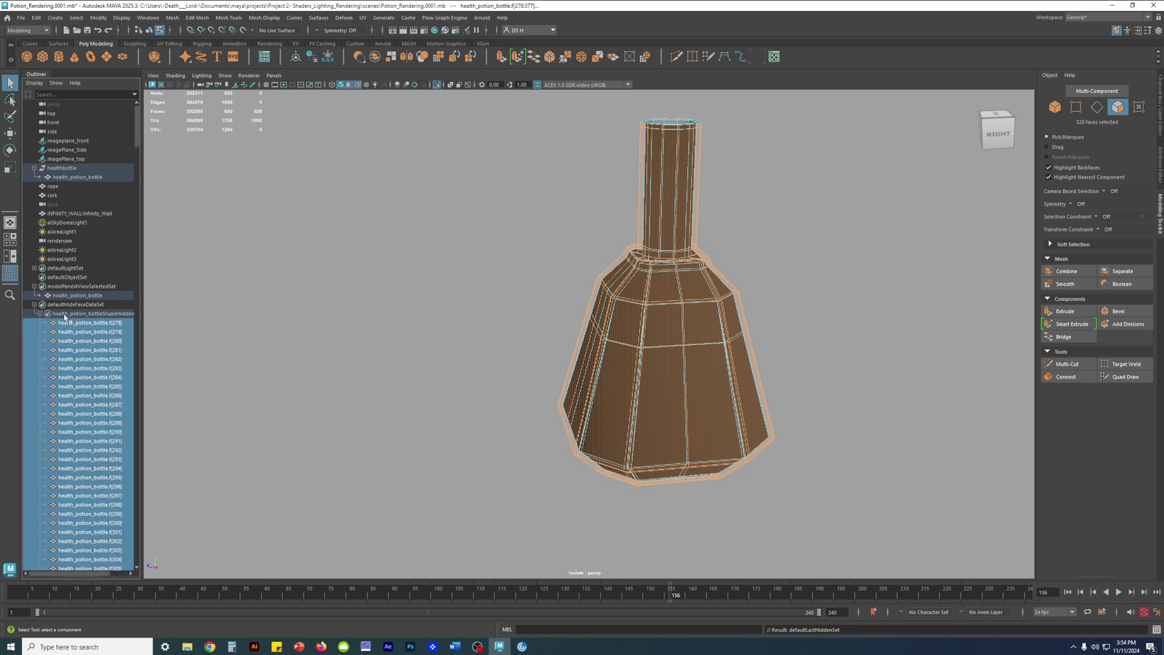
pyautogui.click(34, 286)
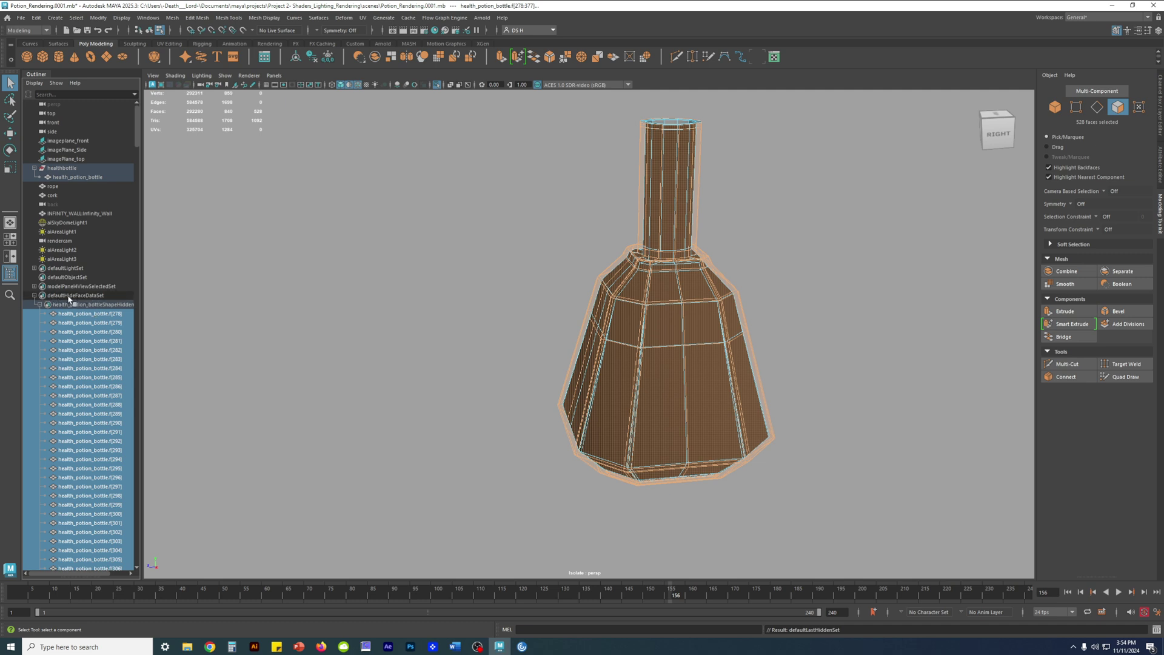
pyautogui.moveTo(142, 287); pyautogui.dragTo(213, 289)
pyautogui.click(83, 296)
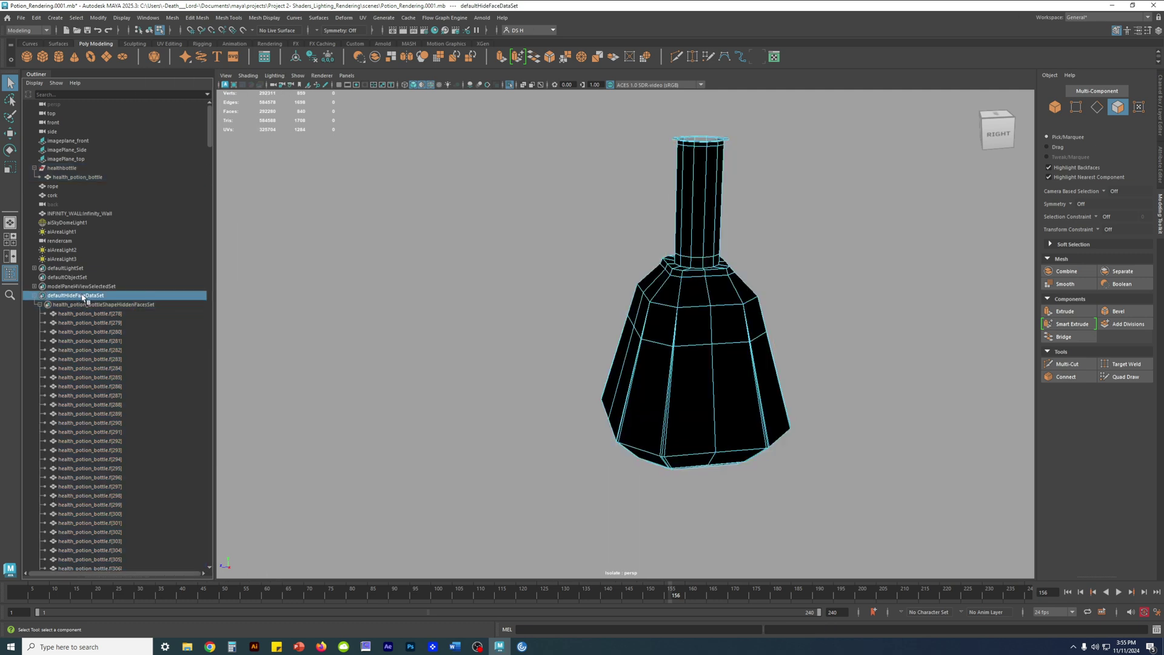
# Step: Select all the bottle's hidden faces listed in the hidden-faces set, from f[278] through f[819]
pyautogui.click(86, 313)
pyautogui.scroll(-15, 109, 349)
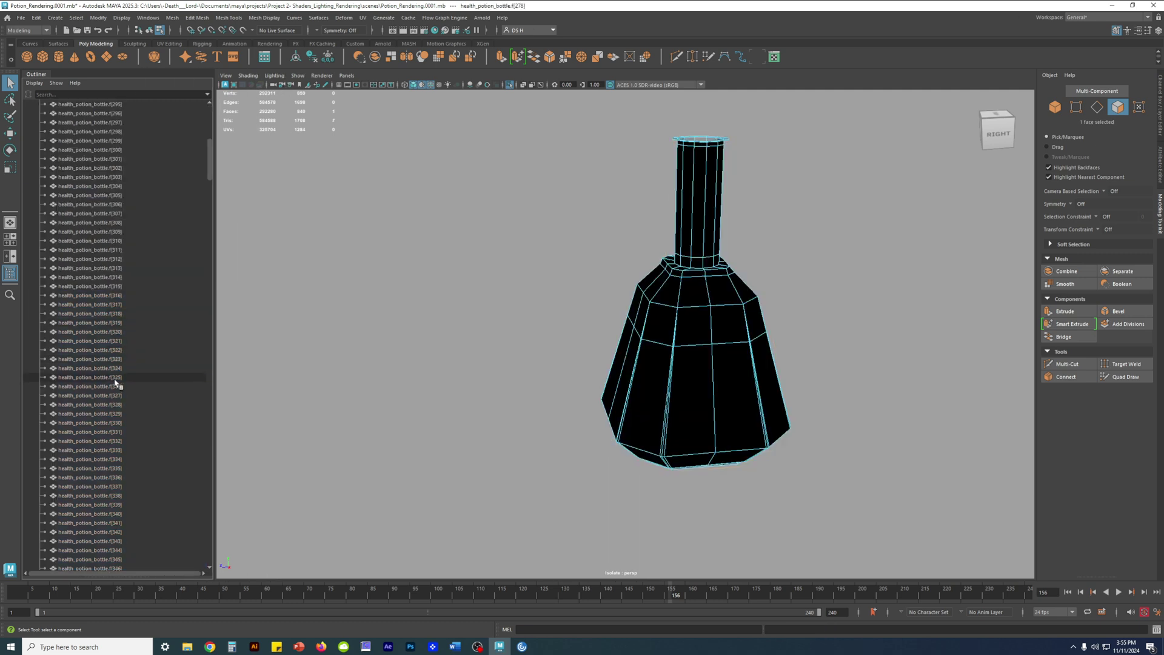
pyautogui.scroll(-20, 110, 352)
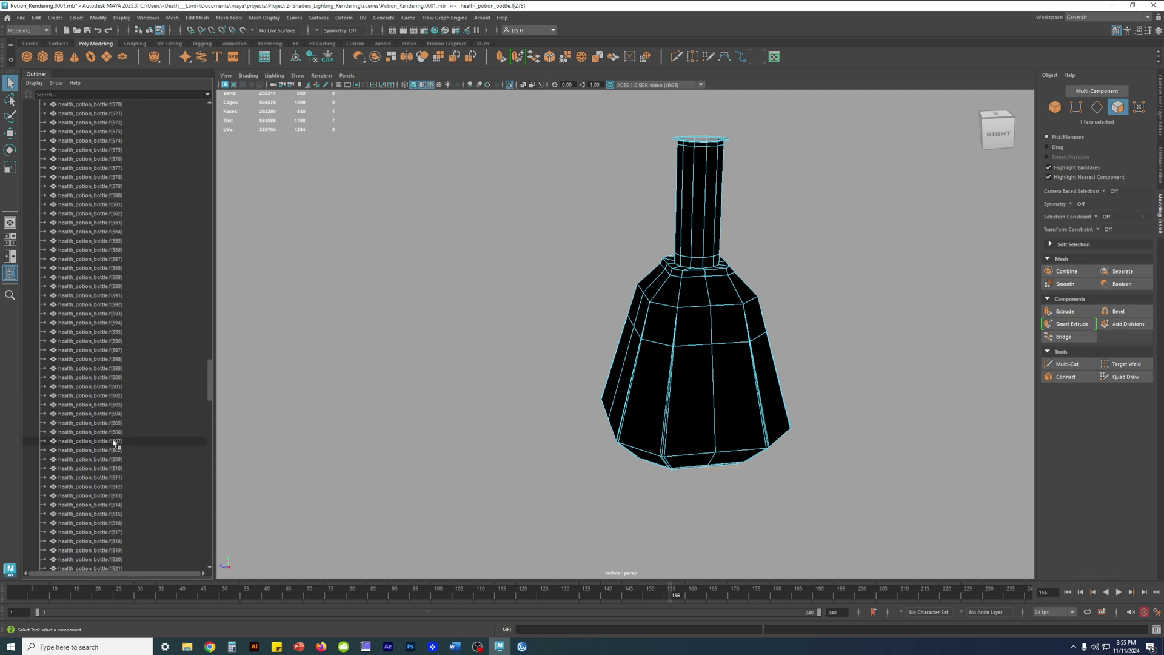
pyautogui.scroll(-8, 112, 470)
pyautogui.keyDown('shift'); pyautogui.click(94, 459); pyautogui.keyUp('shift')
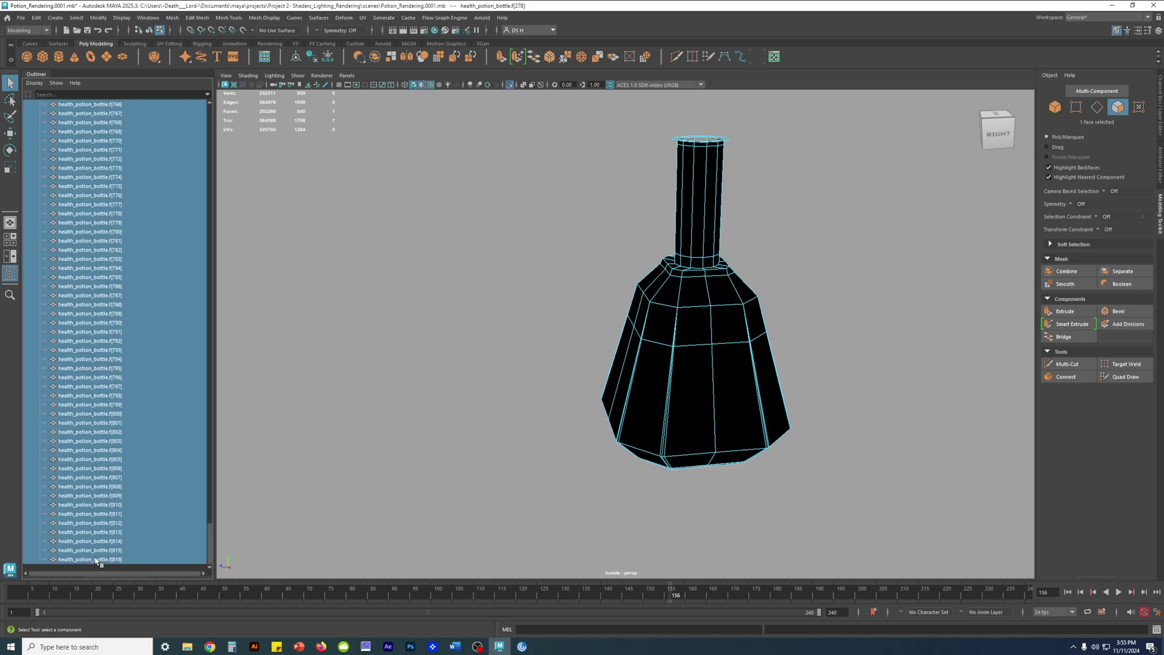
# Step: Inspect the outlined hidden faces around the bottle's neck and body against their entries in the hidden-faces set
pyautogui.scroll(10, 747, 207)
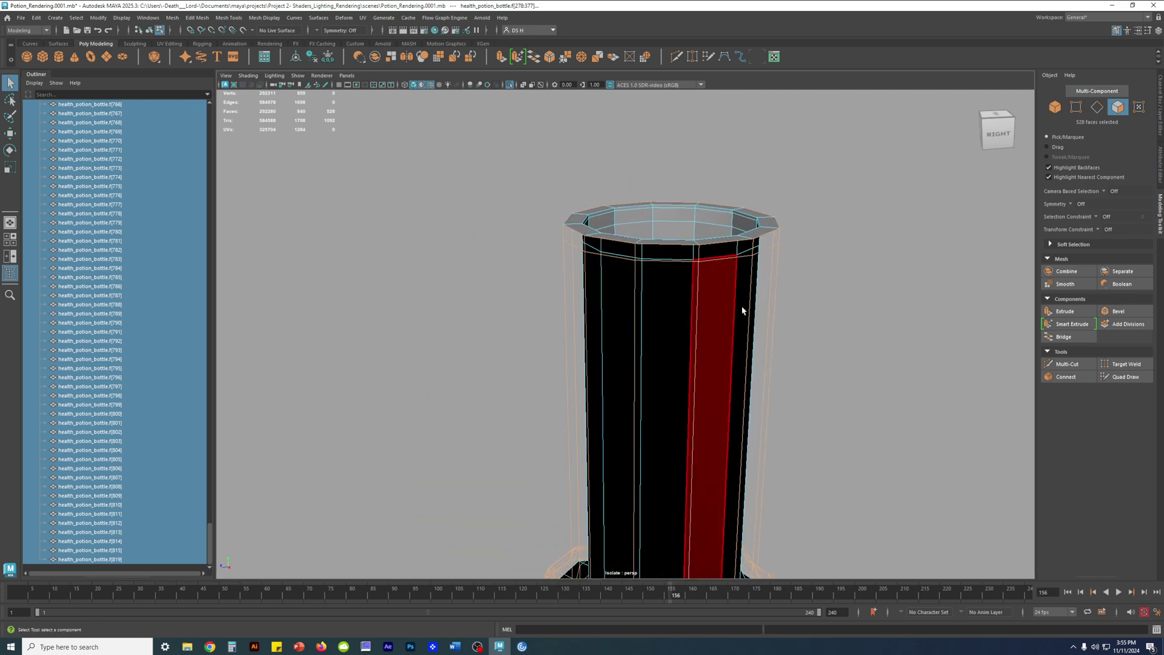
pyautogui.scroll(-4, 605, 366)
pyautogui.press('f')
pyautogui.scroll(15, 151, 280)
pyautogui.moveTo(214, 482); pyautogui.dragTo(215, 298)
pyautogui.moveTo(232, 148); pyautogui.dragTo(233, 127)
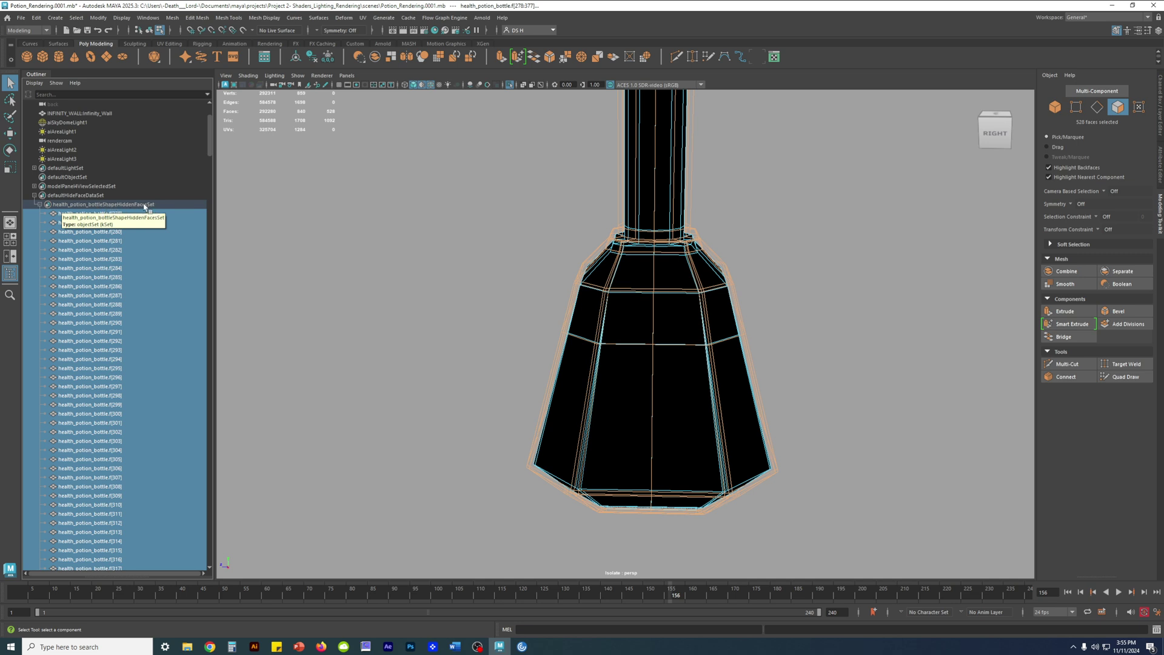
pyautogui.scroll(-10, 109, 477)
pyautogui.scroll(-5, 109, 461)
pyautogui.moveTo(211, 249)
pyautogui.mouseDown()
pyautogui.moveTo(208, 555)
pyautogui.moveTo(200, 124)
pyautogui.mouseUp()
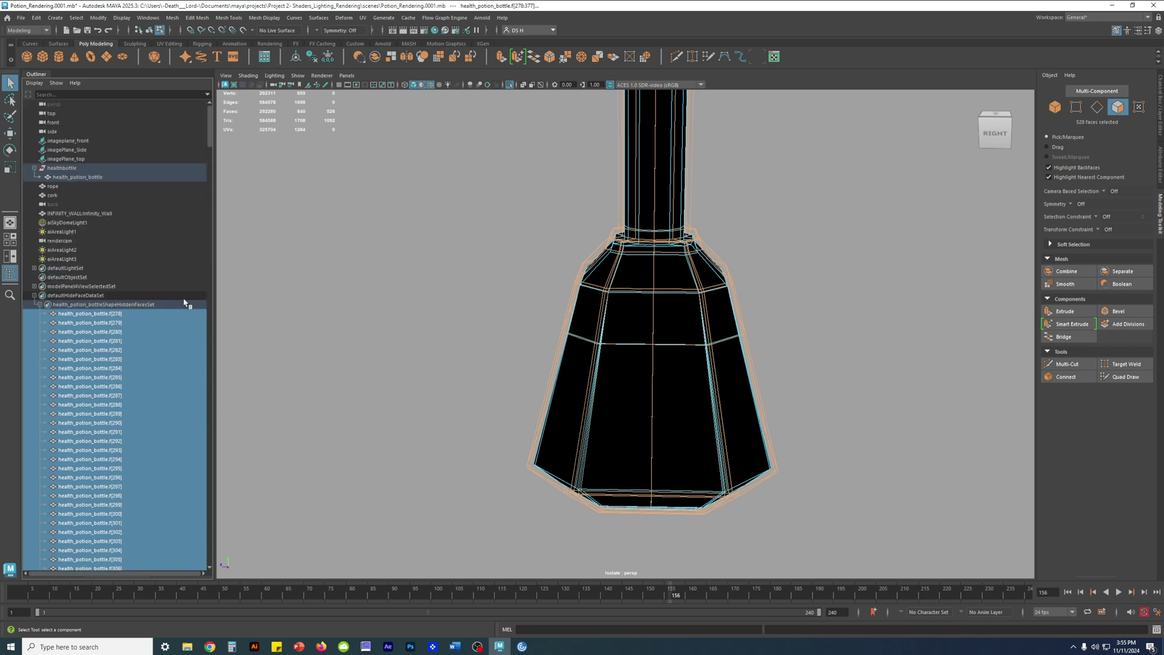
pyautogui.keyDown('alt'); pyautogui.moveTo(522, 268); pyautogui.dragTo(605, 344, button='right'); pyautogui.keyUp('alt')
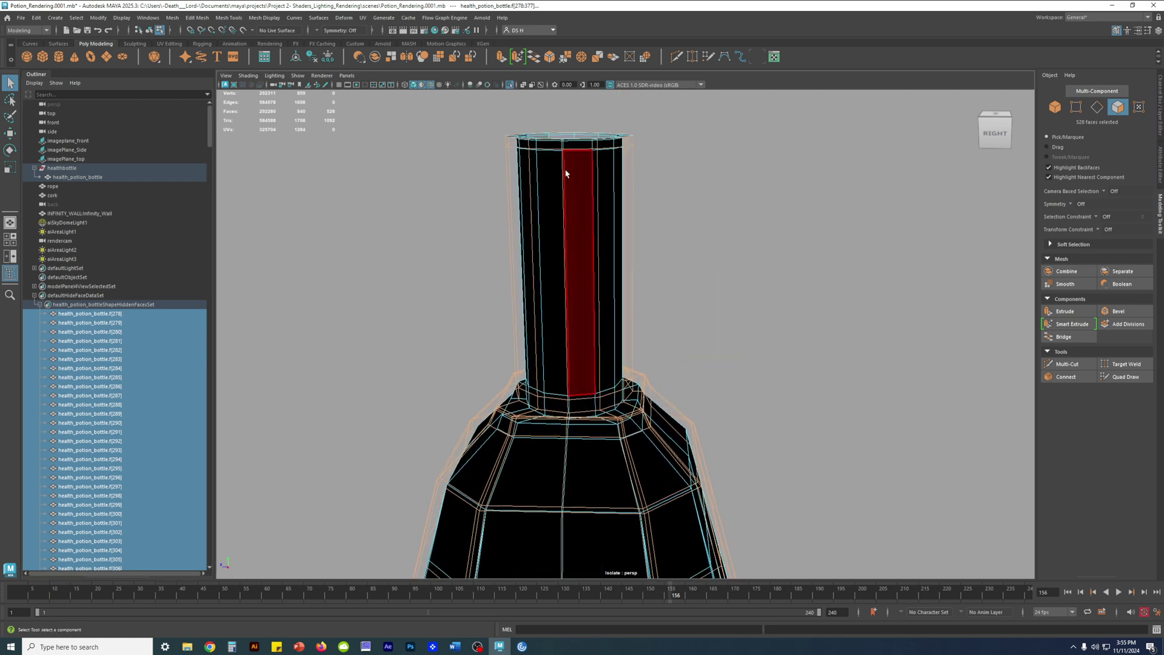
pyautogui.keyDown('alt'); pyautogui.moveTo(668, 419); pyautogui.dragTo(608, 276, button='middle'); pyautogui.keyUp('alt')
pyautogui.moveTo(554, 316)
pyautogui.keyDown('alt'); pyautogui.mouseDown(button='right')
pyautogui.moveTo(273, 297)
pyautogui.moveTo(533, 312)
pyautogui.mouseUp(button='right'); pyautogui.keyUp('alt')
pyautogui.keyDown('alt'); pyautogui.moveTo(344, 312); pyautogui.dragTo(418, 273, button='middle'); pyautogui.keyUp('alt')
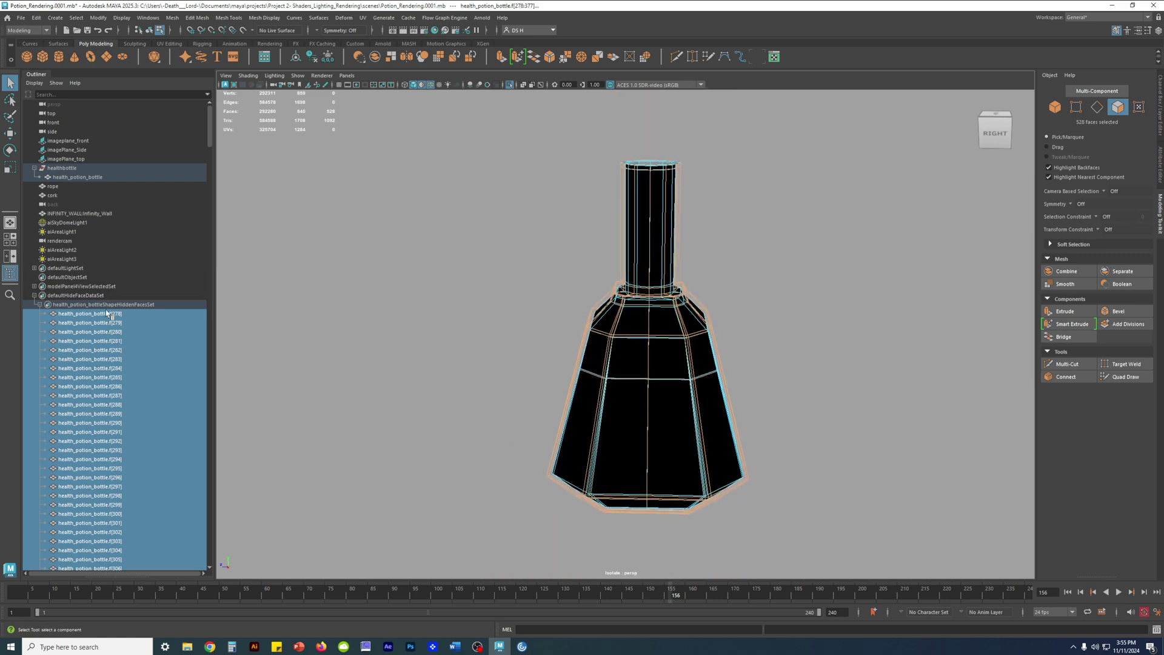
# Step: Unhide the selected outer faces, hide them again, collapse the hidden-faces set and clear the selection
pyautogui.hotkey('ctrl', 'shift', 'h')
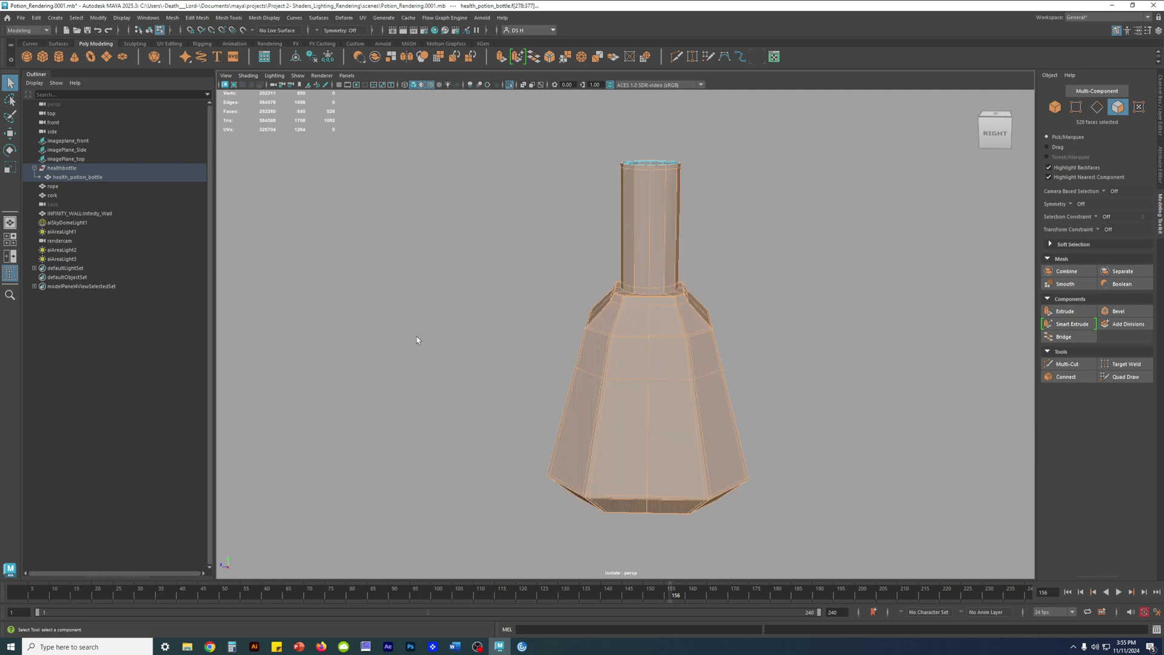
pyautogui.hotkey('ctrl', 'h')
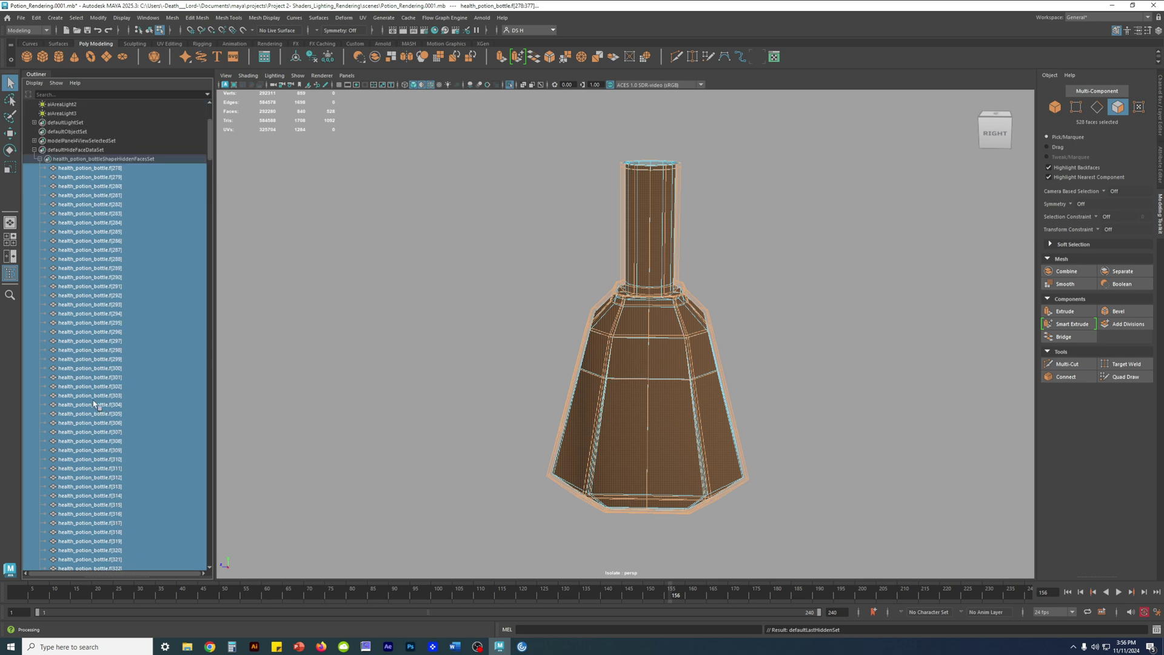
pyautogui.click(34, 295)
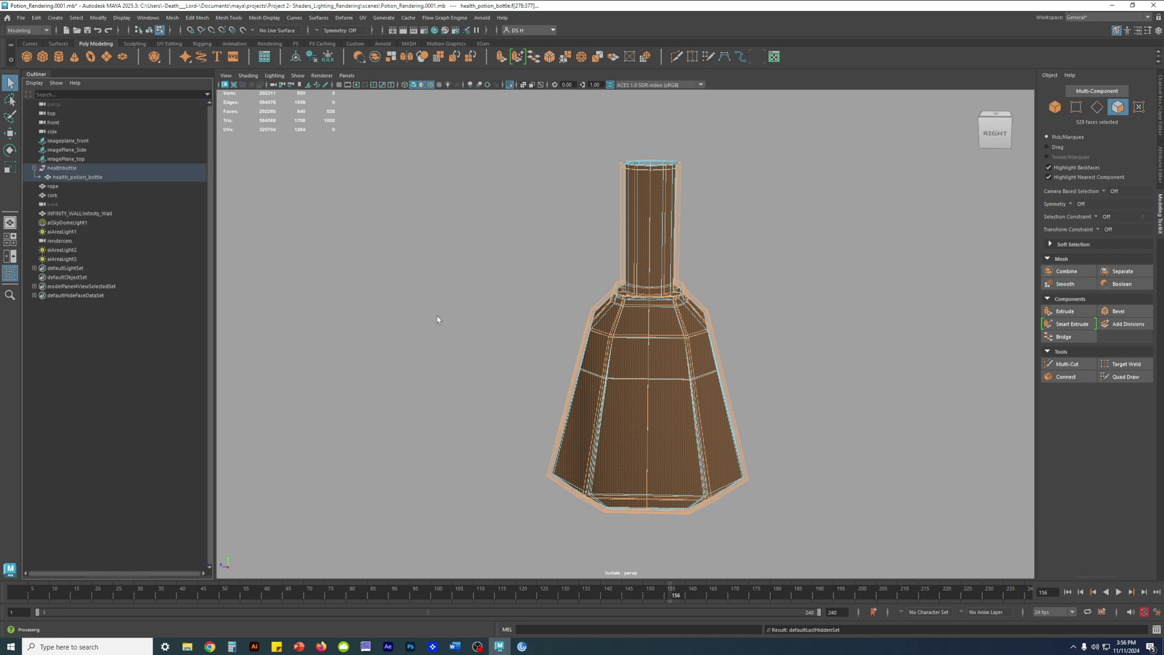
pyautogui.click(404, 283)
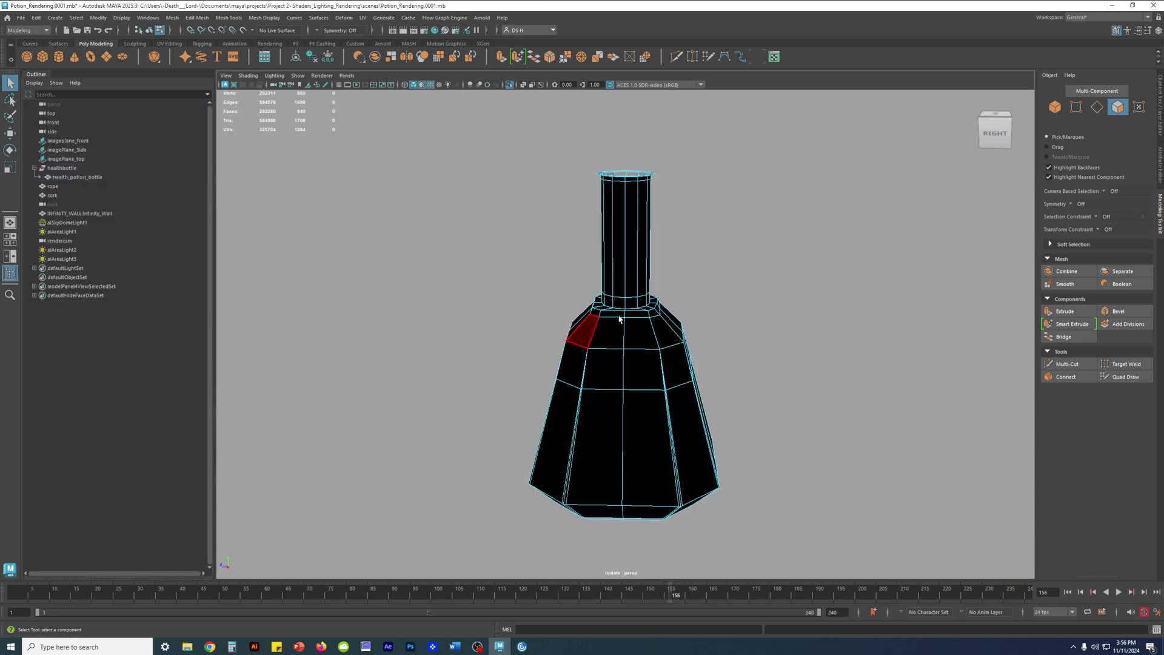
# Step: Select the visible inner shell faces of the bottle below the neck rim and delete them
pyautogui.keyDown('alt'); pyautogui.moveTo(507, 262); pyautogui.dragTo(625, 230); pyautogui.keyUp('alt')
pyautogui.moveTo(625, 230); pyautogui.dragTo(665, 234, button='right')
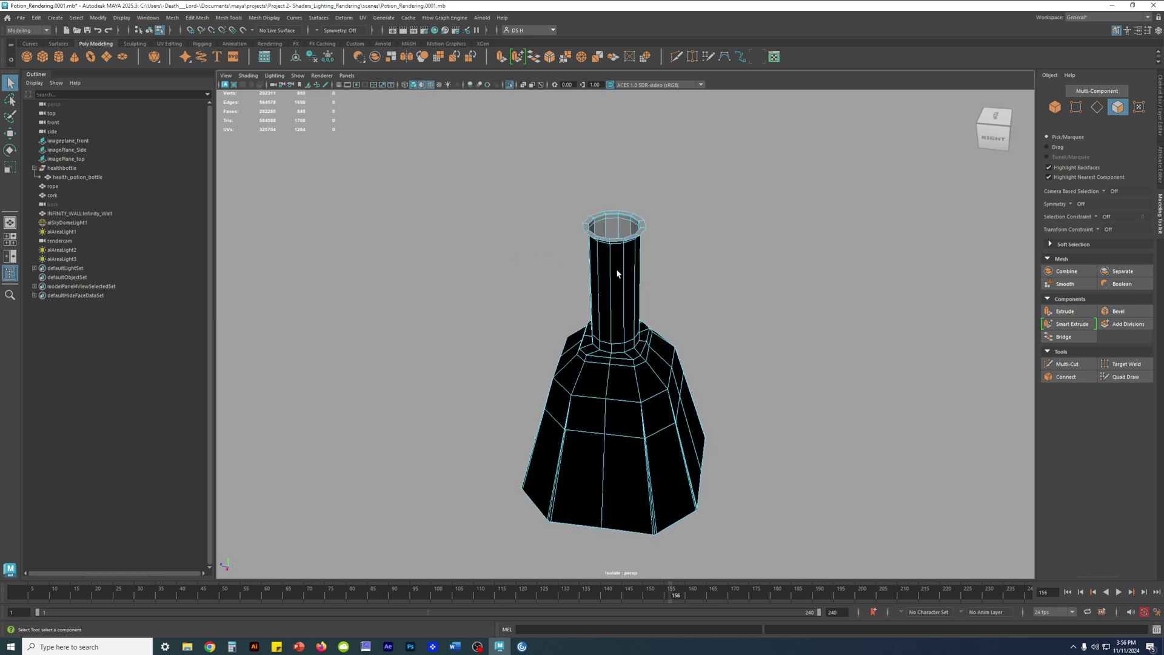
pyautogui.moveTo(463, 214); pyautogui.dragTo(956, 569)
pyautogui.keyDown('alt'); pyautogui.moveTo(758, 340); pyautogui.dragTo(659, 292); pyautogui.keyUp('alt')
pyautogui.keyDown('alt'); pyautogui.moveTo(658, 292); pyautogui.dragTo(785, 389, button='right'); pyautogui.keyUp('alt')
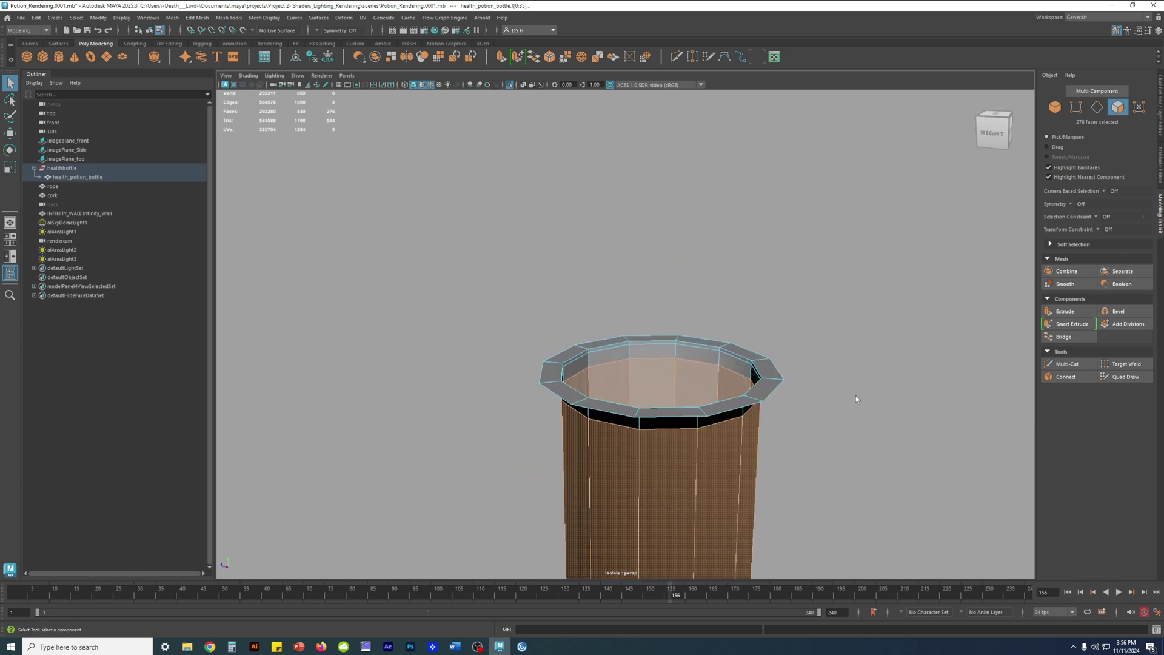
pyautogui.press('Delete')
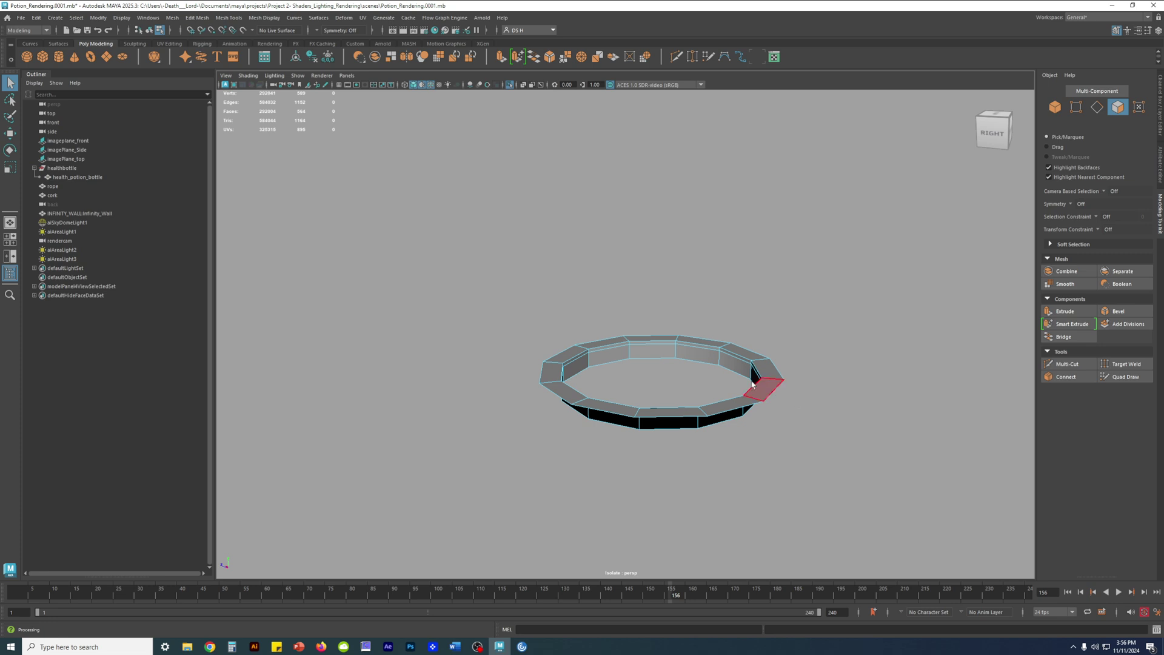
# Step: Delete the remaining ring of rim faces at the neck opening and turn off the bottle's isolated view
pyautogui.moveTo(447, 273); pyautogui.dragTo(915, 493)
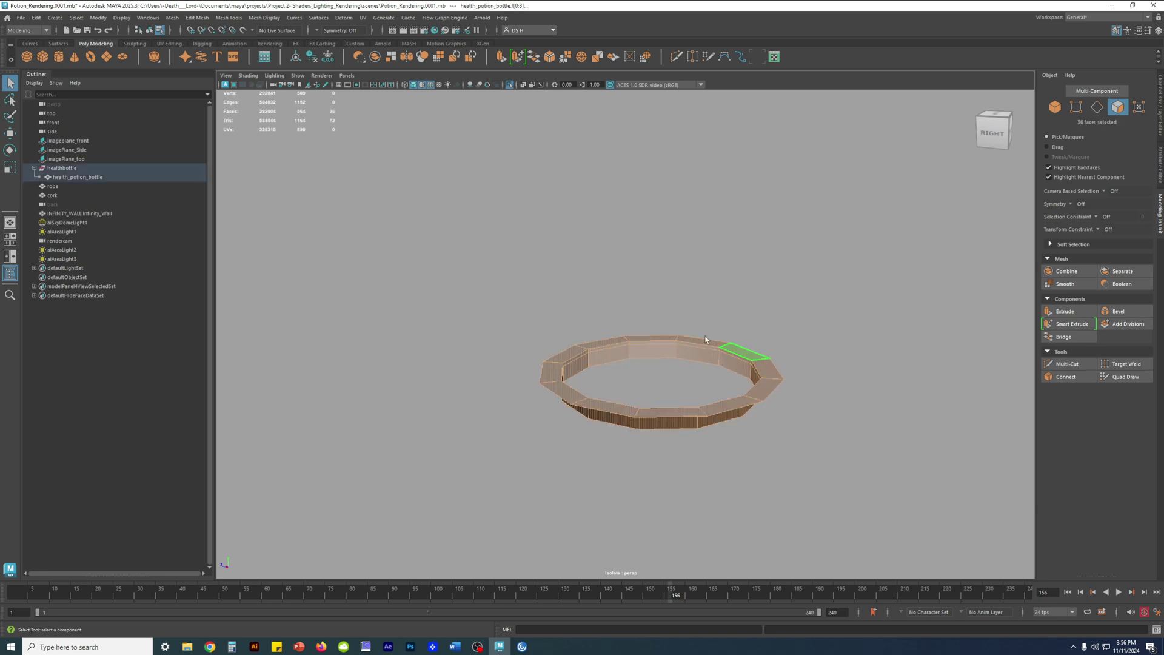
pyautogui.press('Delete')
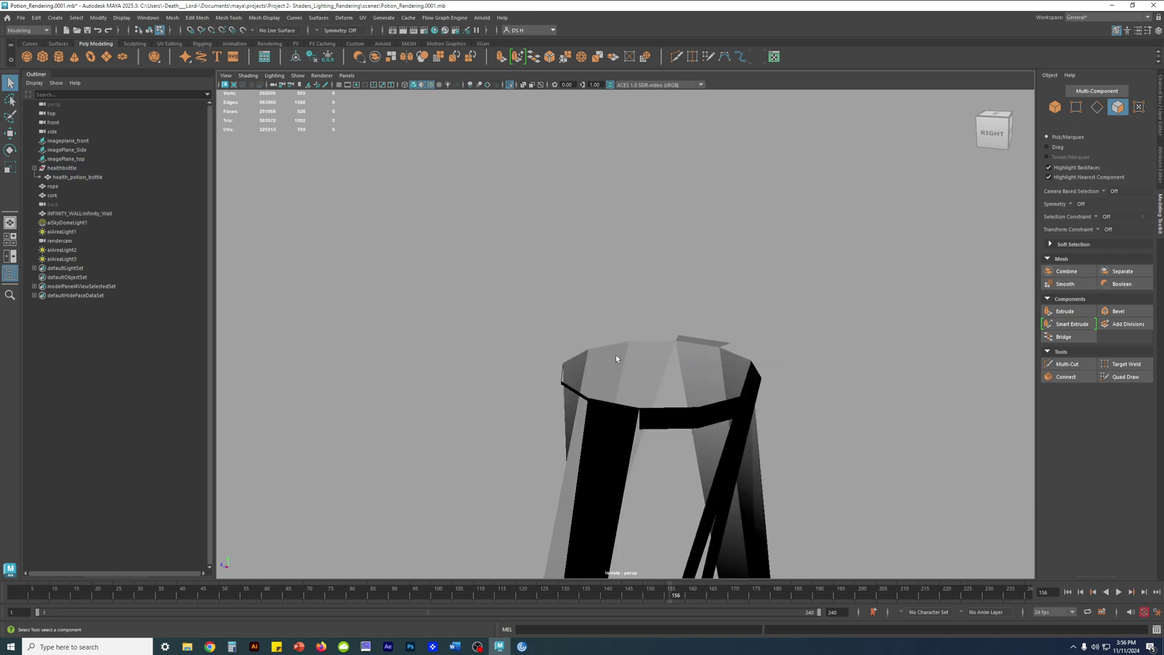
pyautogui.hotkey('ctrl', 'z')
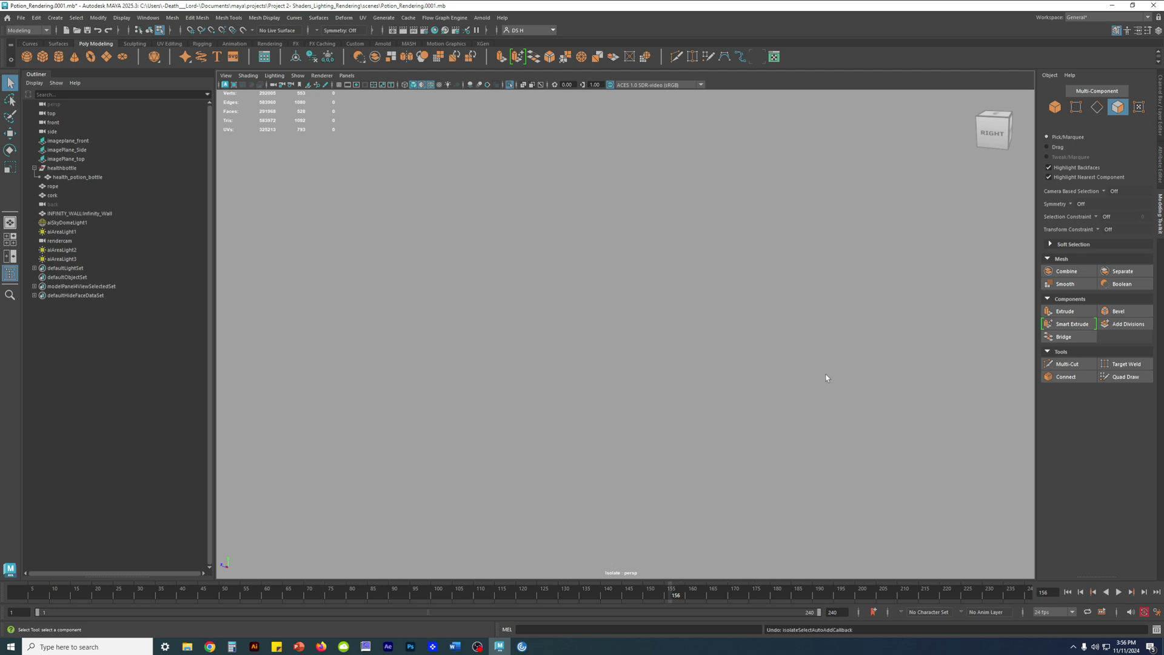
pyautogui.hotkey('ctrl', '1')
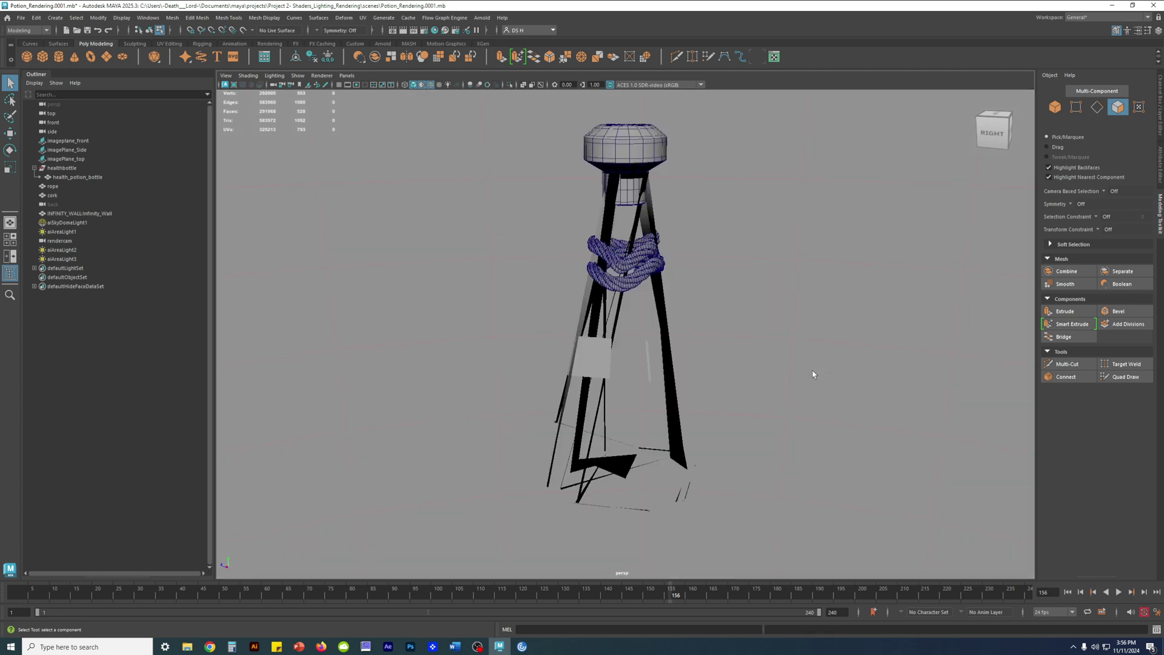
pyautogui.keyDown('alt'); pyautogui.moveTo(813, 377); pyautogui.dragTo(656, 344); pyautogui.keyUp('alt')
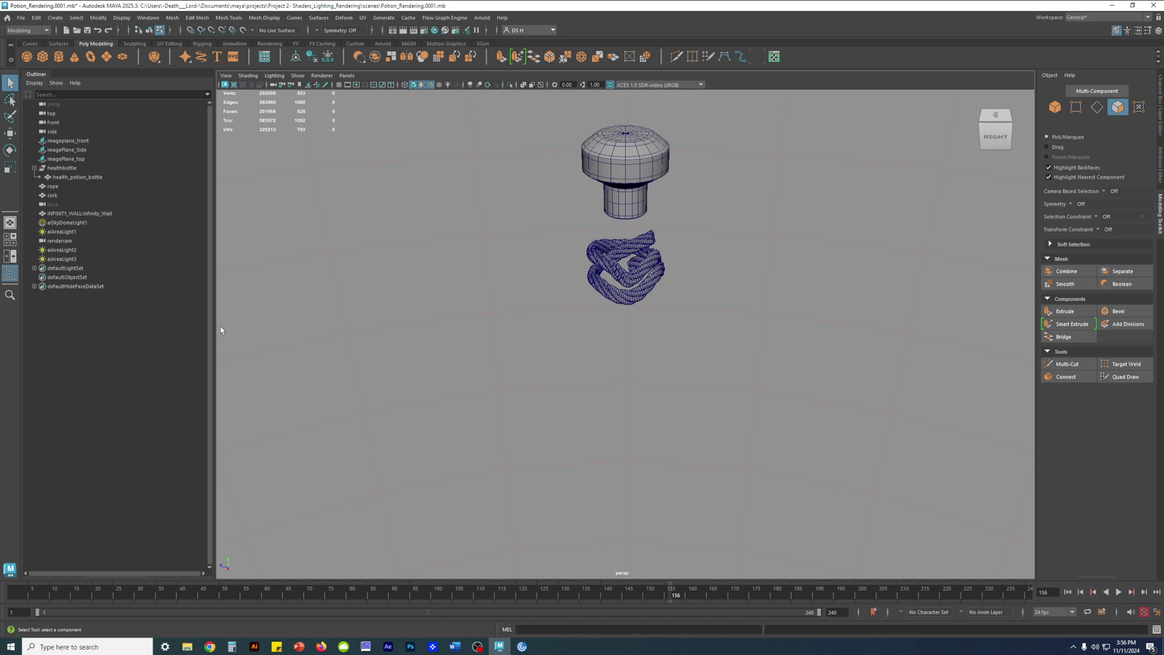
# Step: Select all the bottle's hidden faces listed in defaultHideFaceDataSet, from f[0] through f[527]
pyautogui.click(35, 286)
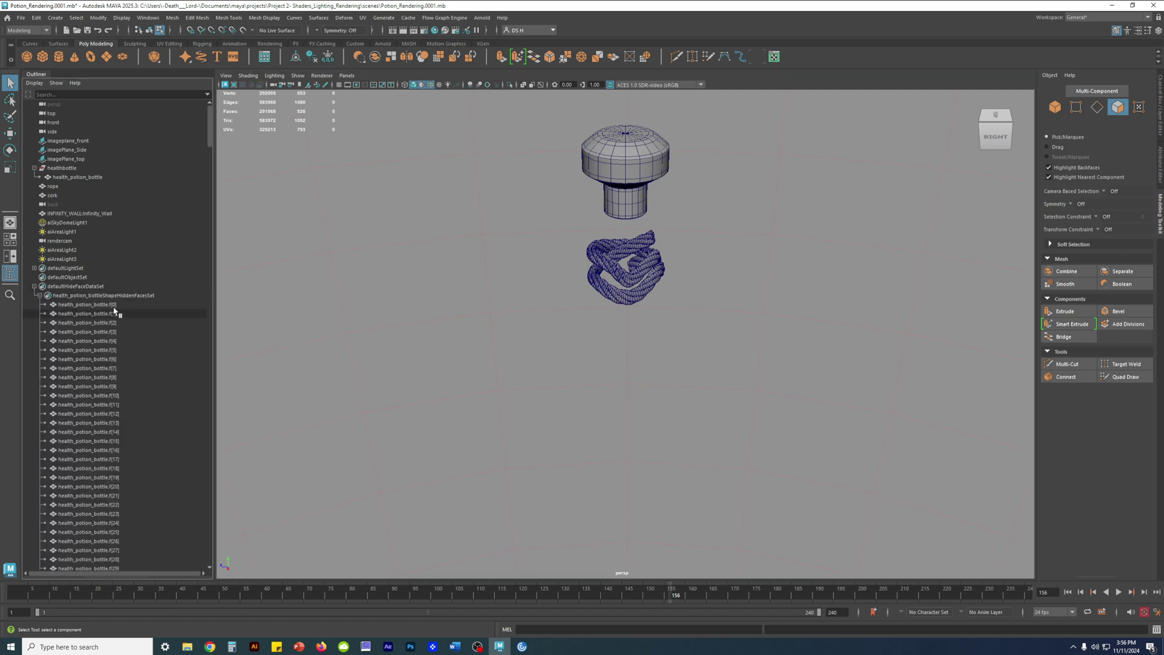
pyautogui.click(107, 304)
pyautogui.scroll(-20, 118, 485)
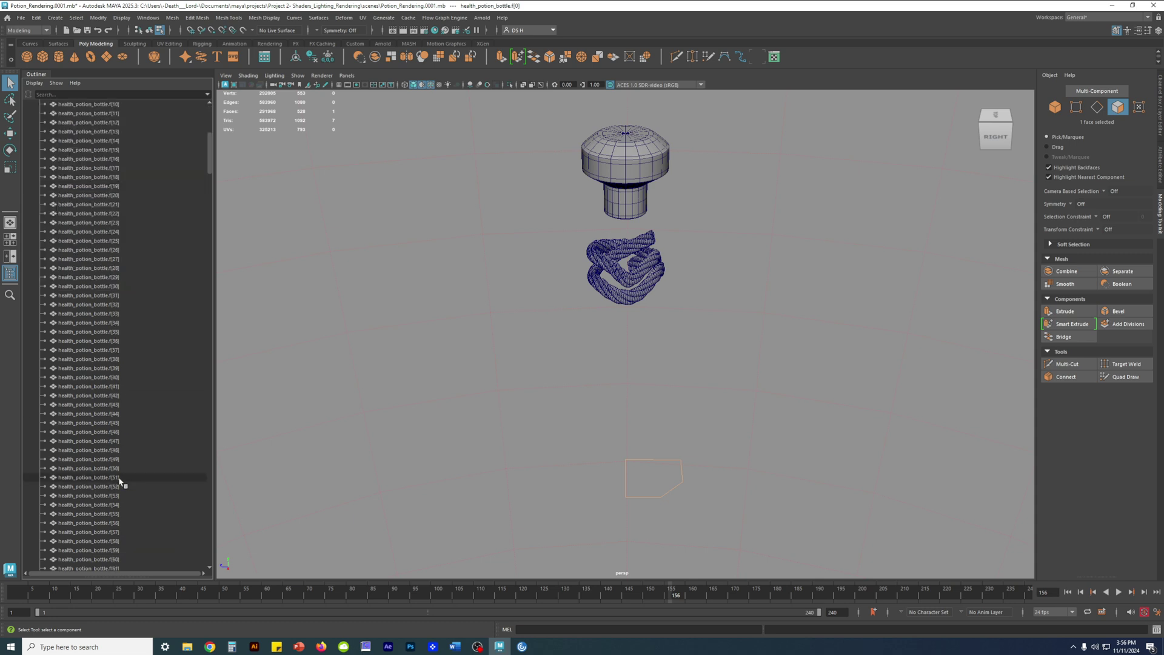
pyautogui.scroll(-20, 118, 493)
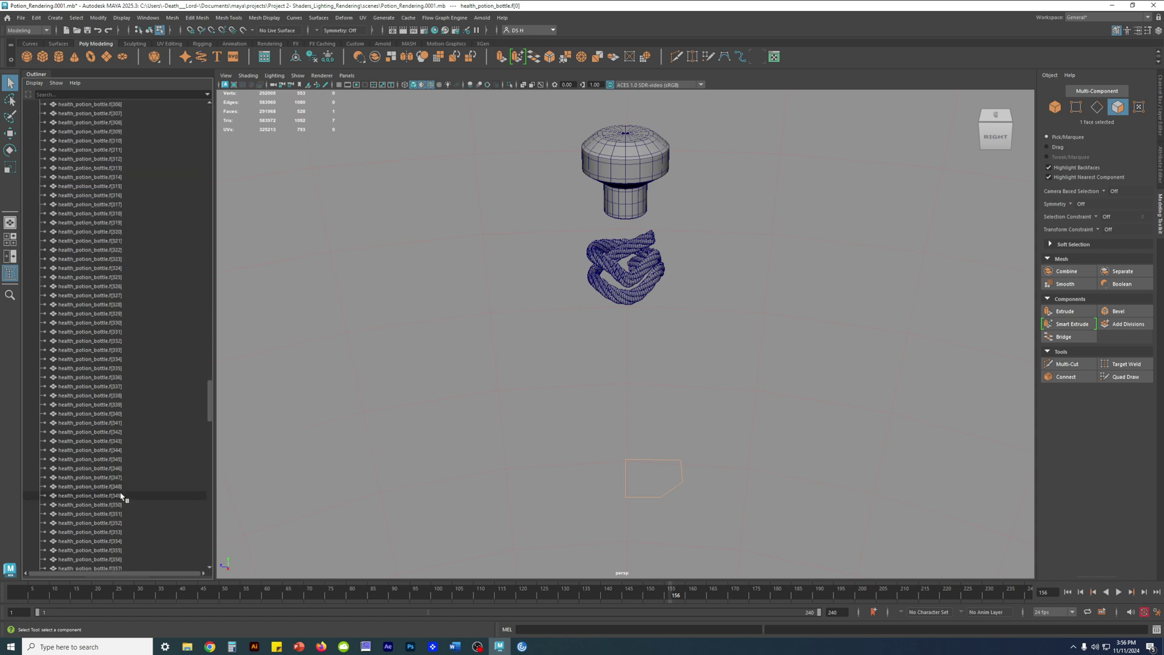
pyautogui.scroll(-13, 124, 496)
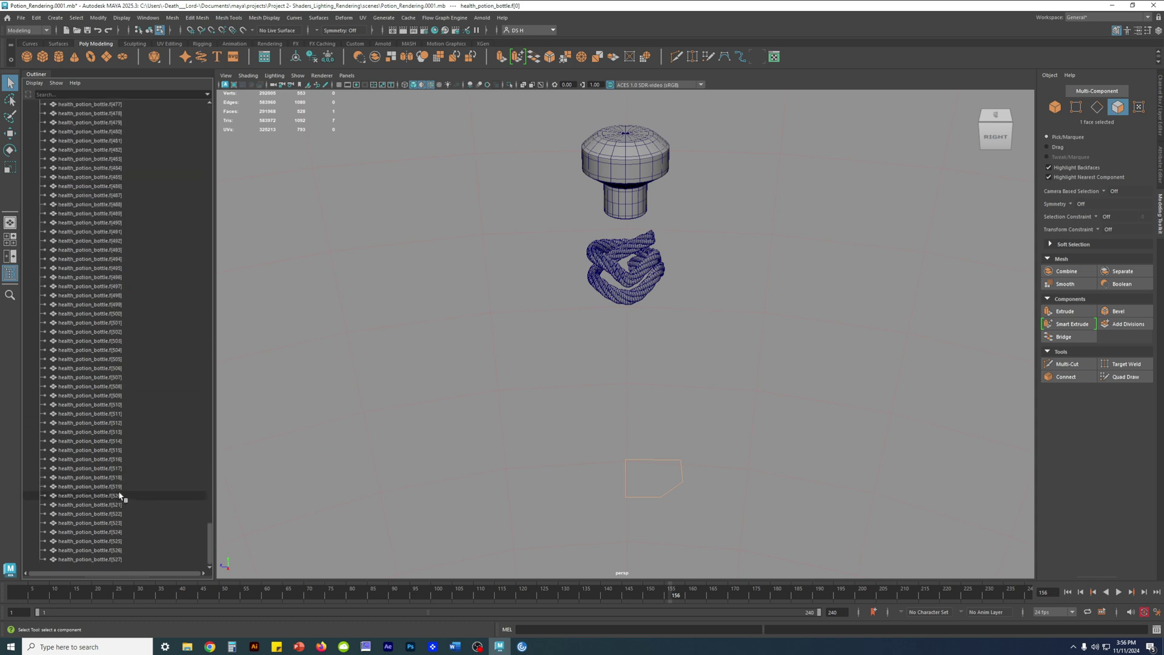
pyautogui.keyDown('shift'); pyautogui.click(109, 559); pyautogui.keyUp('shift')
# Step: Unhide the selected outer shell faces of the bottle
pyautogui.keyDown('alt'); pyautogui.moveTo(853, 311); pyautogui.dragTo(564, 258); pyautogui.keyUp('alt')
pyautogui.scroll(20, 74, 432)
pyautogui.scroll(20, 108, 387)
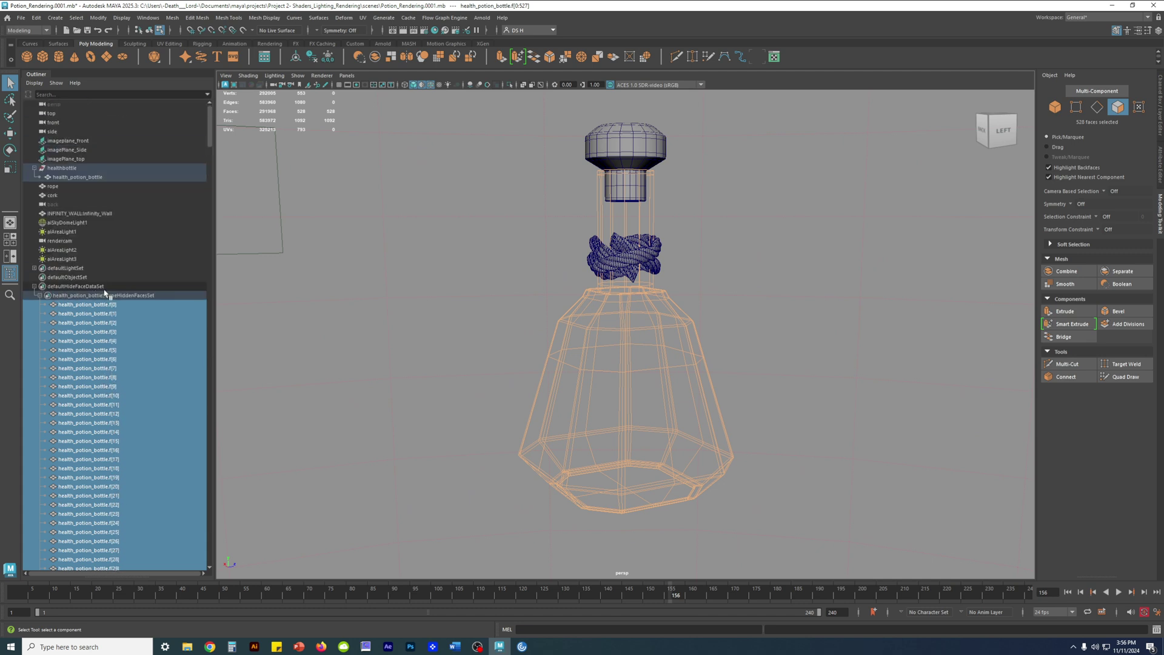
pyautogui.scroll(3, 481, 314)
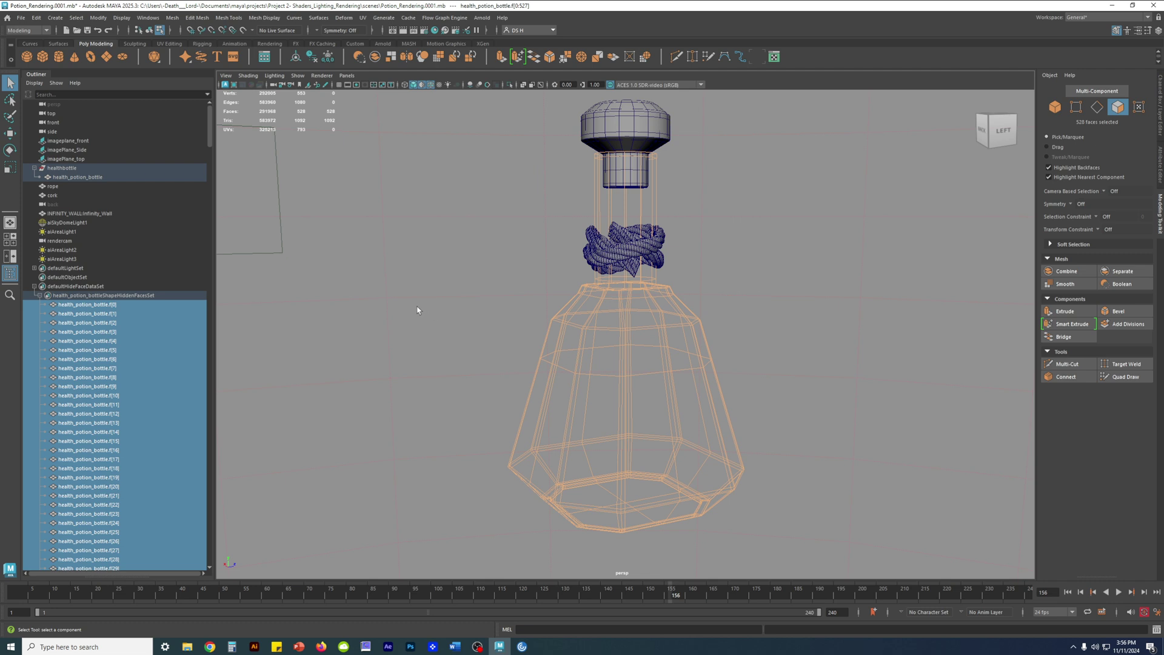
pyautogui.hotkey('ctrl', 'shift', 'h')
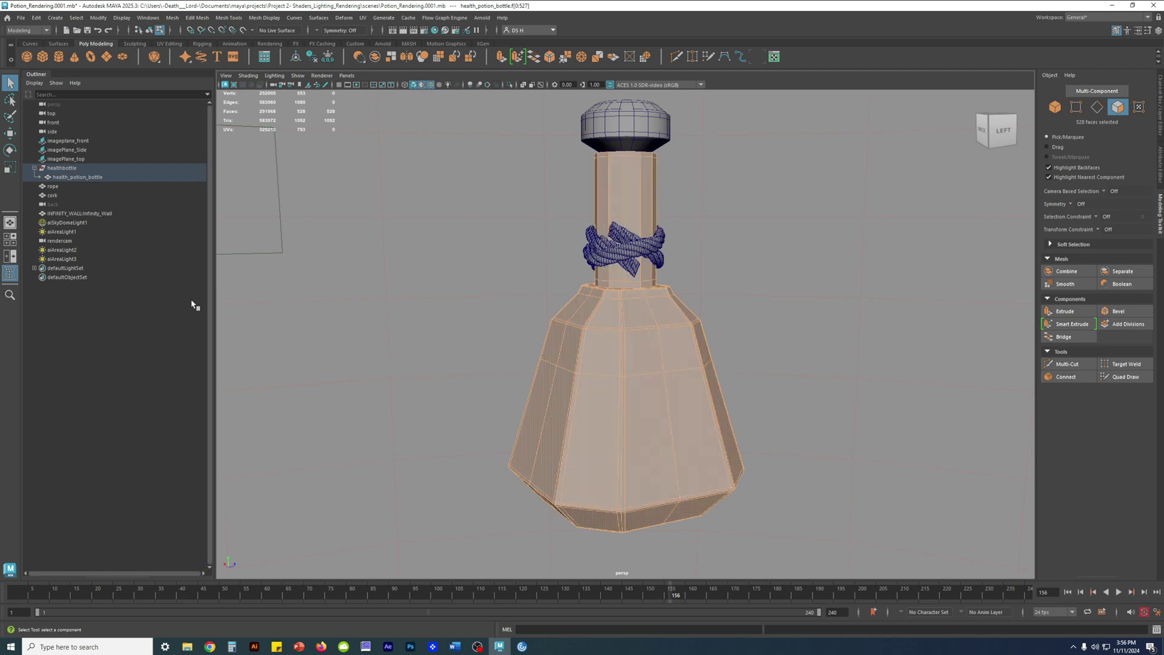
# Step: Return the bottle from face selection to object selection and display it unsmoothed
pyautogui.keyDown('alt'); pyautogui.moveTo(640, 161); pyautogui.dragTo(627, 307, button='middle'); pyautogui.keyUp('alt')
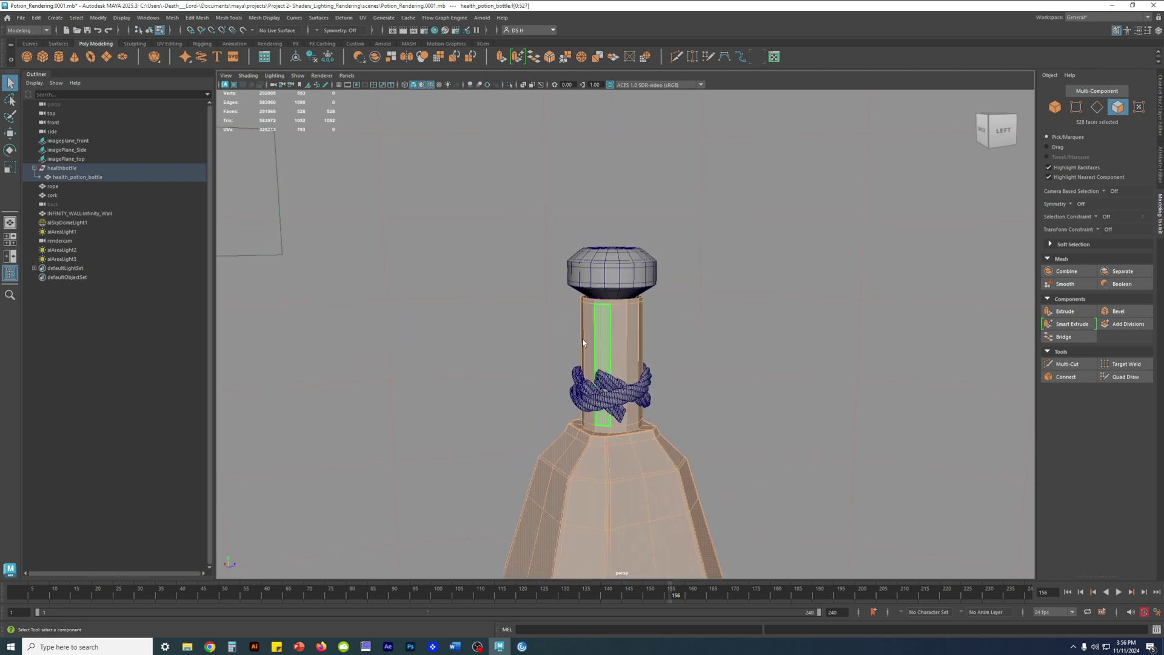
pyautogui.scroll(8, 600, 318)
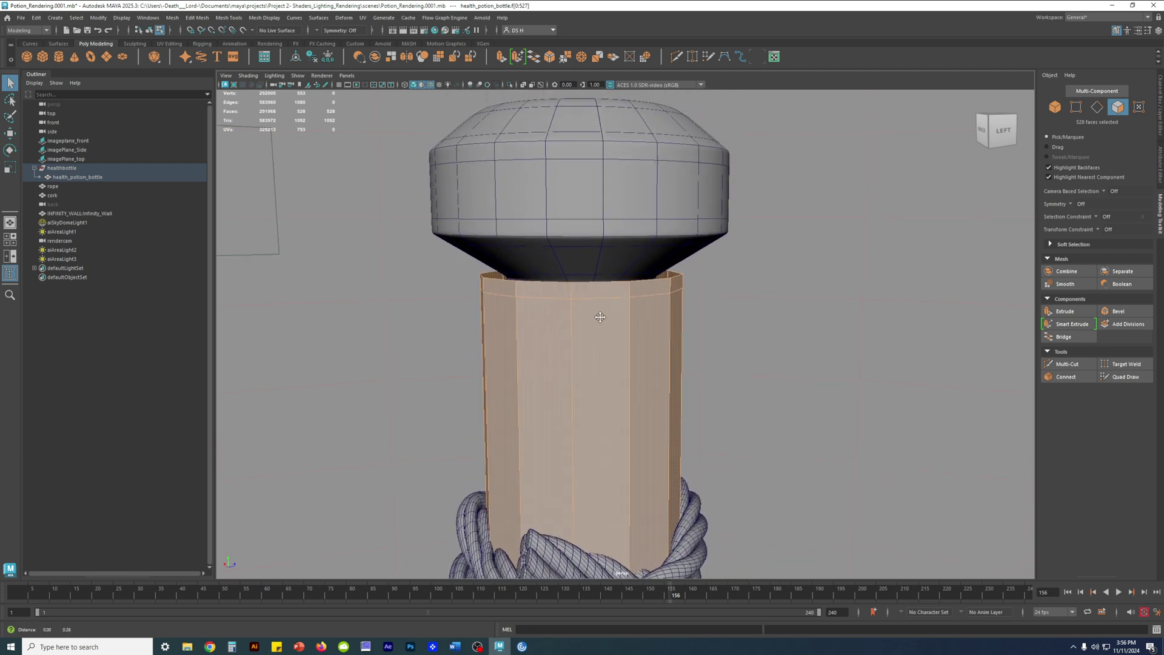
pyautogui.keyDown('alt'); pyautogui.moveTo(600, 317); pyautogui.dragTo(602, 337, button='middle'); pyautogui.keyUp('alt')
pyautogui.press('F8')
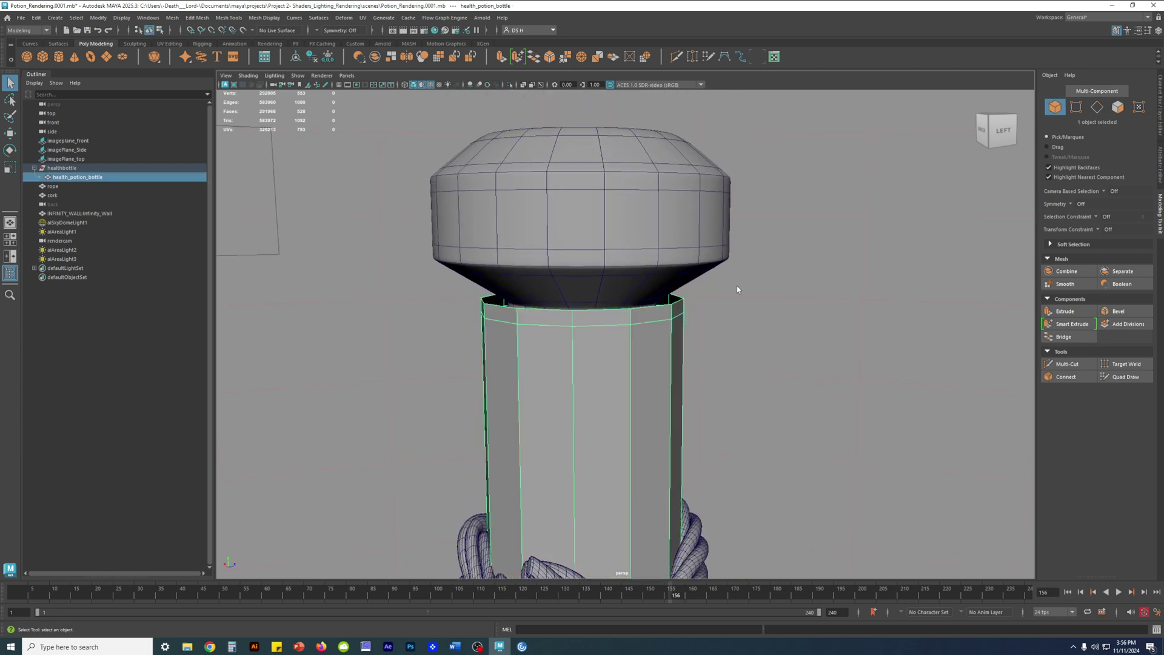
pyautogui.press('1')
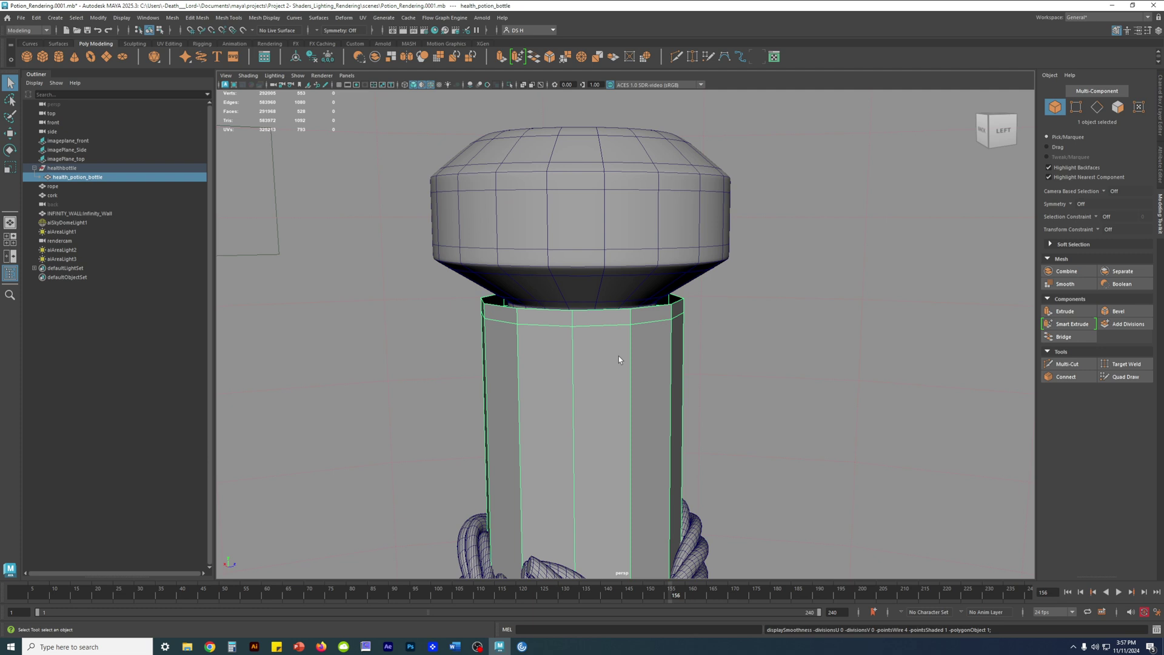
# Step: Hide the cork and the rope around the bottle's neck
pyautogui.click(627, 246)
pyautogui.hotkey('ctrl', 'h')
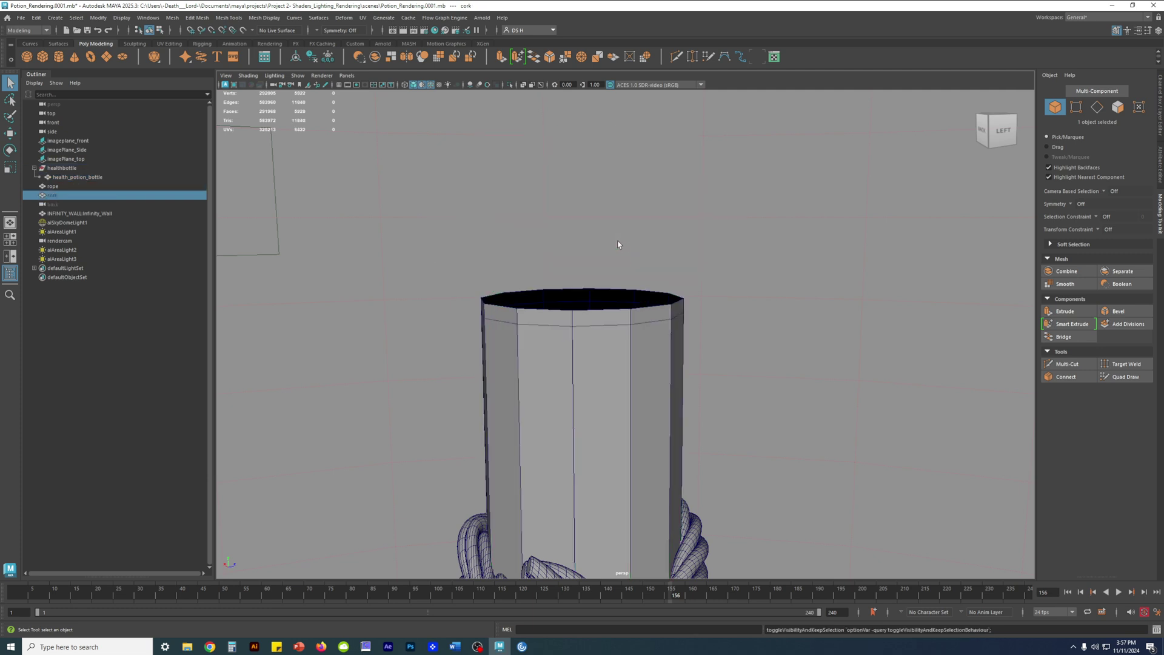
pyautogui.keyDown('alt'); pyautogui.moveTo(677, 420); pyautogui.dragTo(691, 255, button='middle'); pyautogui.keyUp('alt')
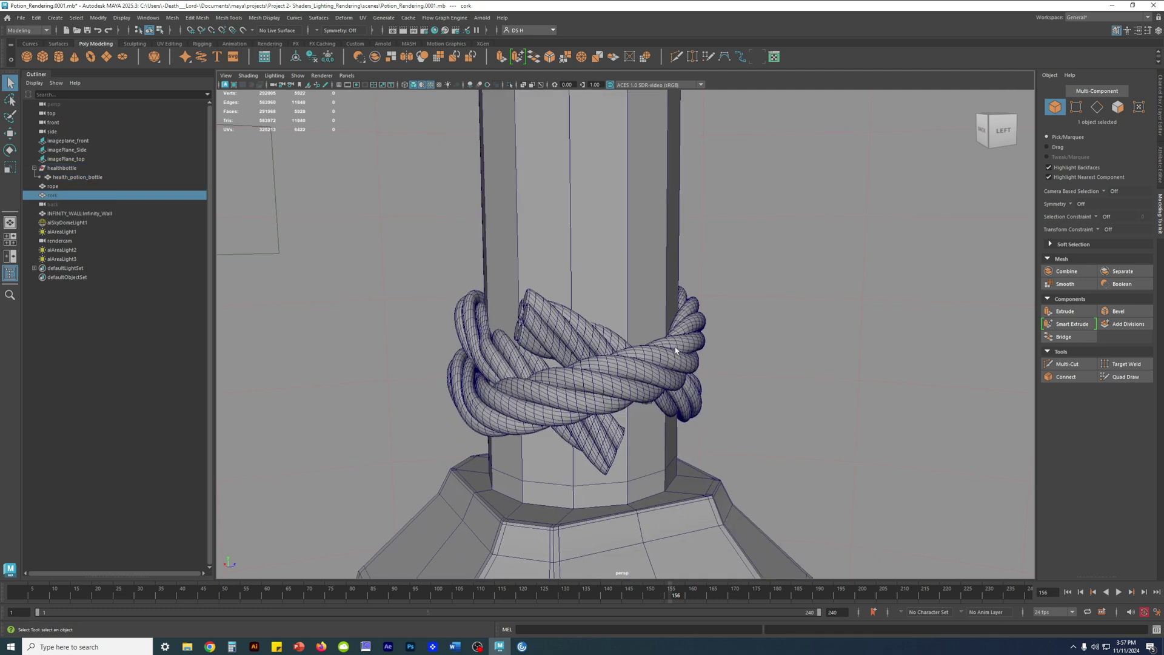
pyautogui.click(673, 344)
pyautogui.hotkey('ctrl', 'h')
# Step: Examine the bottle's interior and base from several angles, comparing the smoothed and unsmoothed display
pyautogui.scroll(-5, 728, 328)
pyautogui.keyDown('alt'); pyautogui.moveTo(652, 339); pyautogui.dragTo(638, 106, button='middle'); pyautogui.keyUp('alt')
pyautogui.scroll(-2, 639, 158)
pyautogui.keyDown('alt'); pyautogui.moveTo(641, 293); pyautogui.dragTo(642, 174); pyautogui.keyUp('alt')
pyautogui.keyDown('alt'); pyautogui.moveTo(642, 174); pyautogui.dragTo(551, 369, button='right'); pyautogui.keyUp('alt')
pyautogui.keyDown('alt'); pyautogui.moveTo(552, 369); pyautogui.dragTo(527, 522); pyautogui.keyUp('alt')
pyautogui.keyDown('alt'); pyautogui.moveTo(561, 176); pyautogui.dragTo(570, 434, button='middle'); pyautogui.keyUp('alt')
pyautogui.keyDown('alt'); pyautogui.moveTo(570, 435); pyautogui.dragTo(548, 516); pyautogui.keyUp('alt')
pyautogui.keyDown('alt'); pyautogui.moveTo(594, 419); pyautogui.dragTo(720, 428, button='right'); pyautogui.keyUp('alt')
pyautogui.moveTo(719, 428)
pyautogui.keyDown('alt'); pyautogui.mouseDown()
pyautogui.moveTo(552, 421)
pyautogui.moveTo(591, 304)
pyautogui.mouseUp(); pyautogui.keyUp('alt')
pyautogui.keyDown('alt'); pyautogui.moveTo(590, 304); pyautogui.dragTo(681, 384, button='right'); pyautogui.keyUp('alt')
pyautogui.click(685, 387)
pyautogui.press('3')
pyautogui.keyDown('alt'); pyautogui.moveTo(685, 386); pyautogui.dragTo(595, 358); pyautogui.keyUp('alt')
pyautogui.press('1')
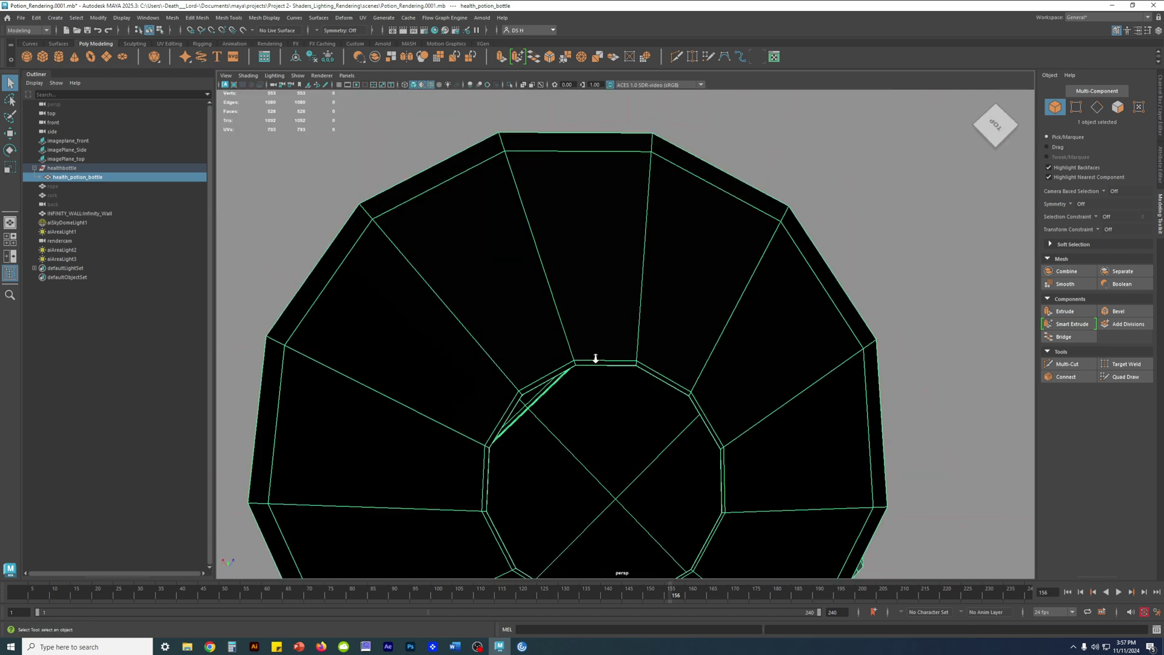
pyautogui.keyDown('alt'); pyautogui.moveTo(595, 358); pyautogui.dragTo(647, 395, button='right'); pyautogui.keyUp('alt')
pyautogui.keyDown('alt'); pyautogui.moveTo(647, 395); pyautogui.dragTo(600, 291); pyautogui.keyUp('alt')
pyautogui.keyDown('alt'); pyautogui.moveTo(600, 291); pyautogui.dragTo(826, 306, button='right'); pyautogui.keyUp('alt')
pyautogui.press('3')
pyautogui.keyDown('alt'); pyautogui.moveTo(655, 316); pyautogui.dragTo(670, 216); pyautogui.keyUp('alt')
pyautogui.keyDown('alt'); pyautogui.moveTo(533, 345); pyautogui.dragTo(562, 273, button='middle'); pyautogui.keyUp('alt')
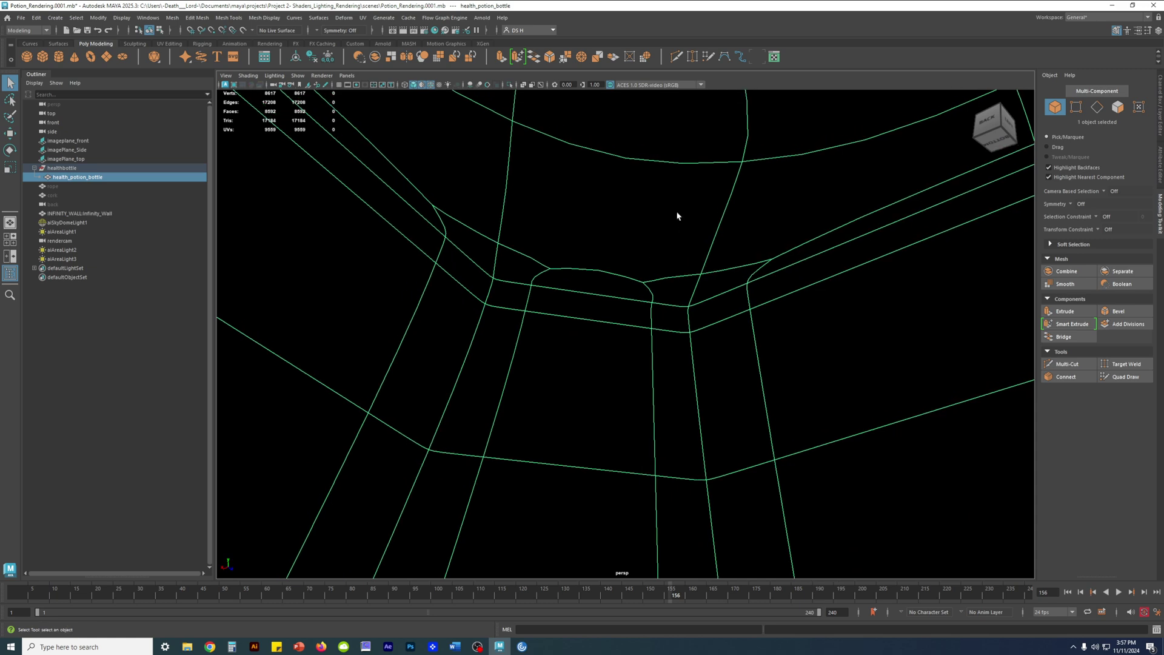
pyautogui.keyDown('alt'); pyautogui.moveTo(663, 402); pyautogui.dragTo(733, 351); pyautogui.keyUp('alt')
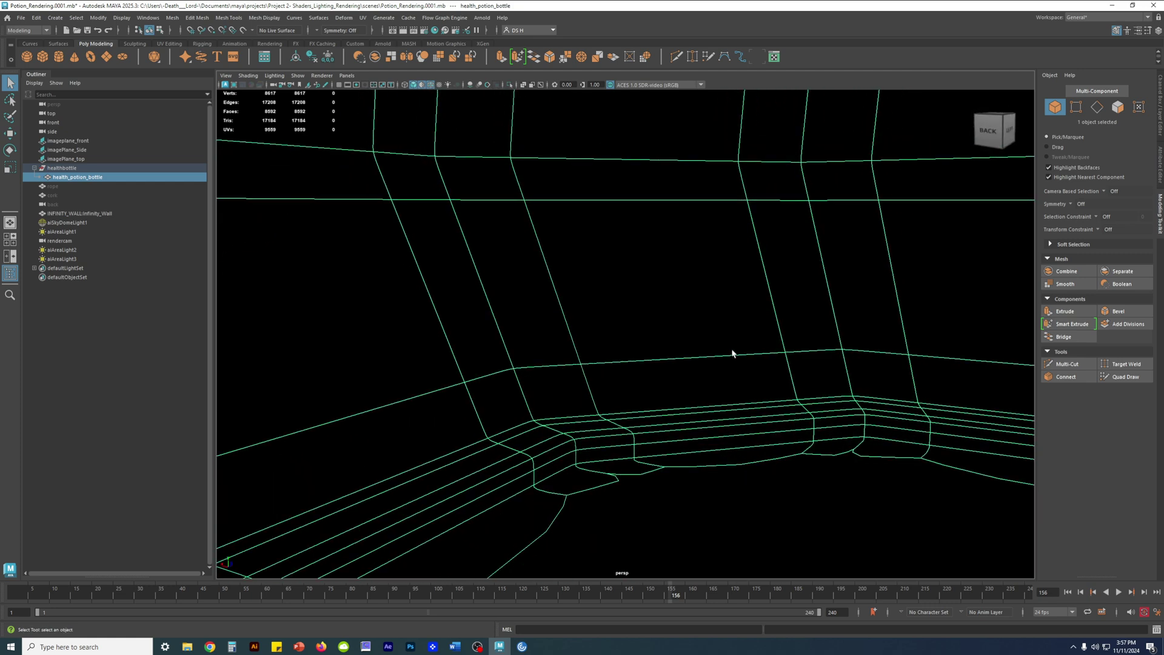
pyautogui.scroll(-5, 733, 351)
pyautogui.press('1')
pyautogui.keyDown('alt'); pyautogui.moveTo(573, 202); pyautogui.dragTo(556, 316, button='middle'); pyautogui.keyUp('alt')
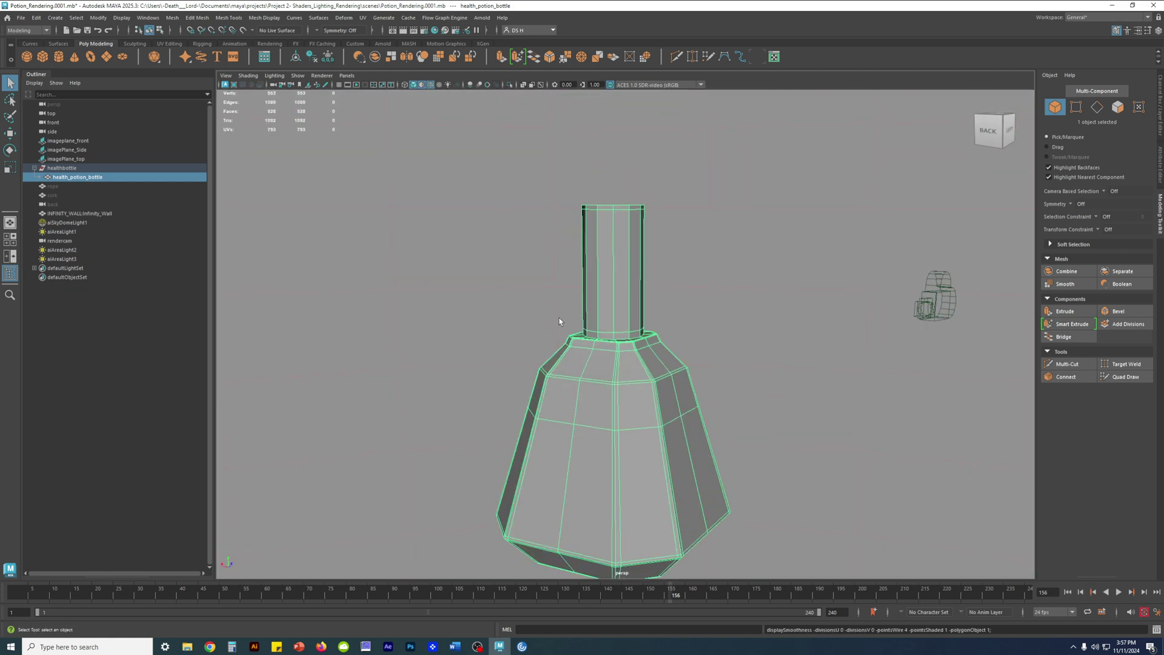
# Step: Examine the bottle's neck opening and the edge flow where the neck meets the shoulders
pyautogui.keyDown('alt'); pyautogui.moveTo(711, 343); pyautogui.dragTo(639, 339); pyautogui.keyUp('alt')
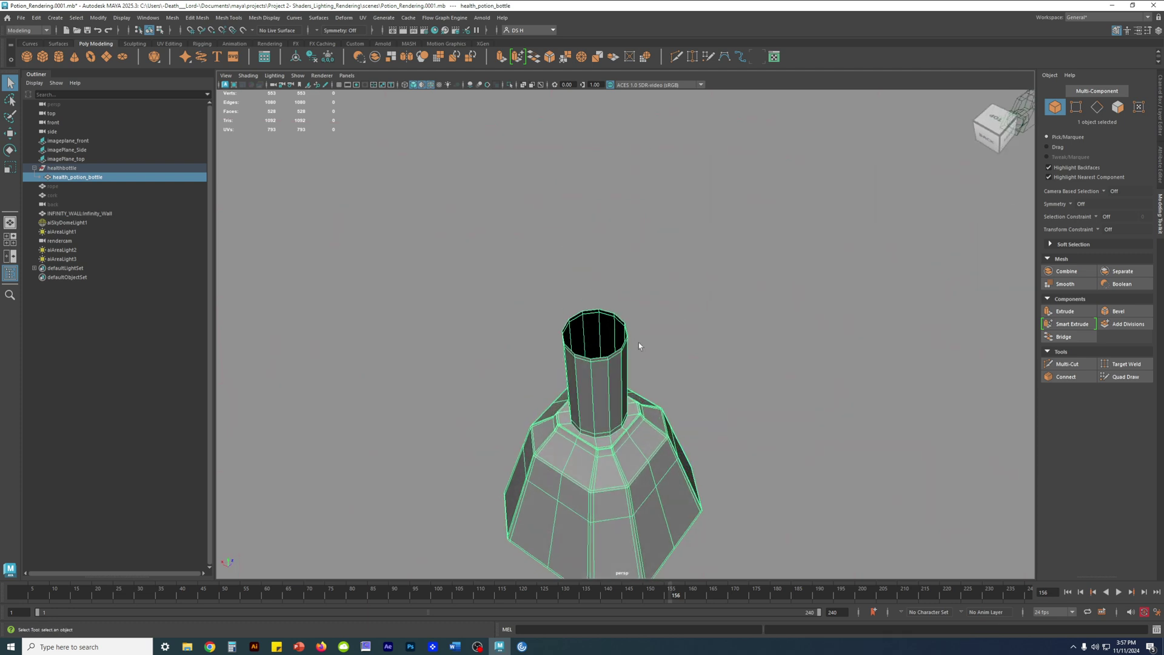
pyautogui.scroll(5, 637, 345)
pyautogui.keyDown('alt'); pyautogui.moveTo(708, 354); pyautogui.dragTo(697, 282, button='middle'); pyautogui.keyUp('alt')
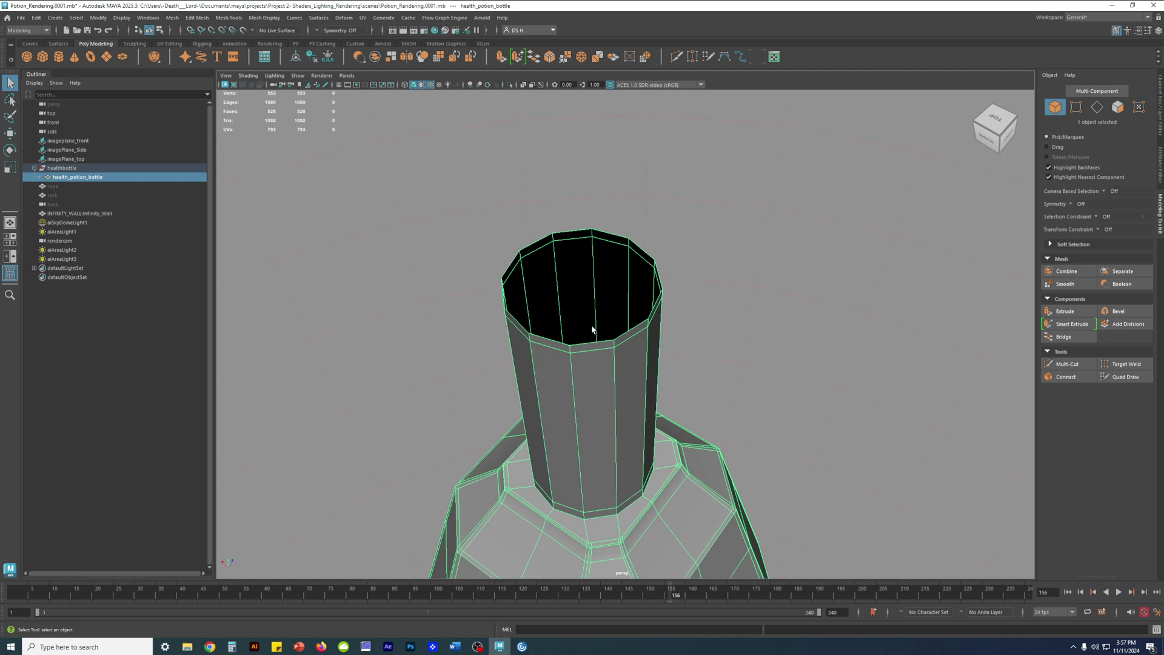
pyautogui.keyDown('alt'); pyautogui.moveTo(780, 341); pyautogui.dragTo(680, 335, button='right'); pyautogui.keyUp('alt')
pyautogui.keyDown('alt'); pyautogui.moveTo(623, 321); pyautogui.dragTo(672, 342); pyautogui.keyUp('alt')
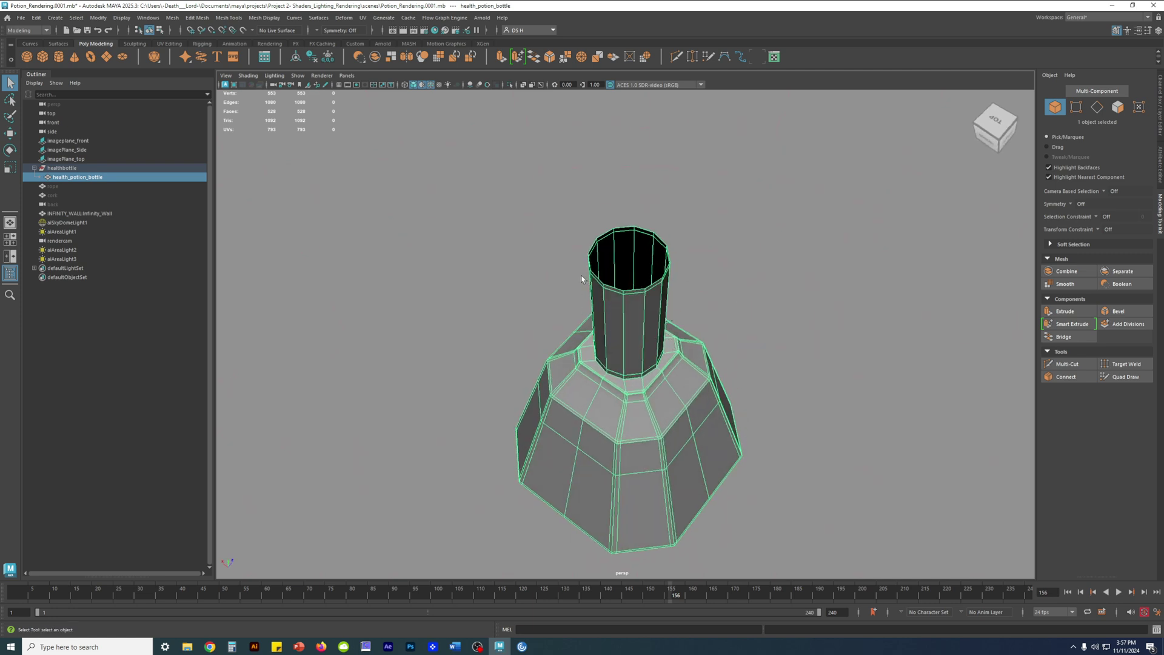
pyautogui.moveTo(704, 323)
pyautogui.keyDown('alt'); pyautogui.mouseDown()
pyautogui.moveTo(858, 221)
pyautogui.moveTo(853, 278)
pyautogui.moveTo(692, 276)
pyautogui.moveTo(693, 313)
pyautogui.mouseUp(); pyautogui.keyUp('alt')
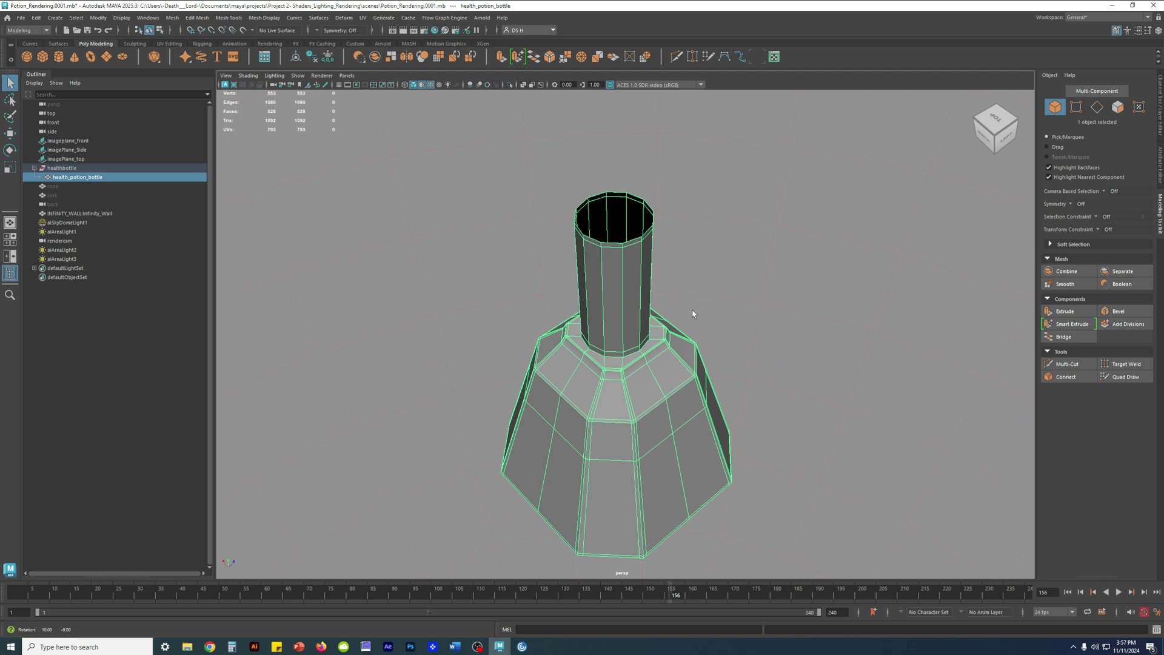
pyautogui.keyDown('alt'); pyautogui.moveTo(587, 326); pyautogui.dragTo(676, 333); pyautogui.keyUp('alt')
pyautogui.keyDown('alt'); pyautogui.moveTo(711, 340); pyautogui.dragTo(749, 314, button='right'); pyautogui.keyUp('alt')
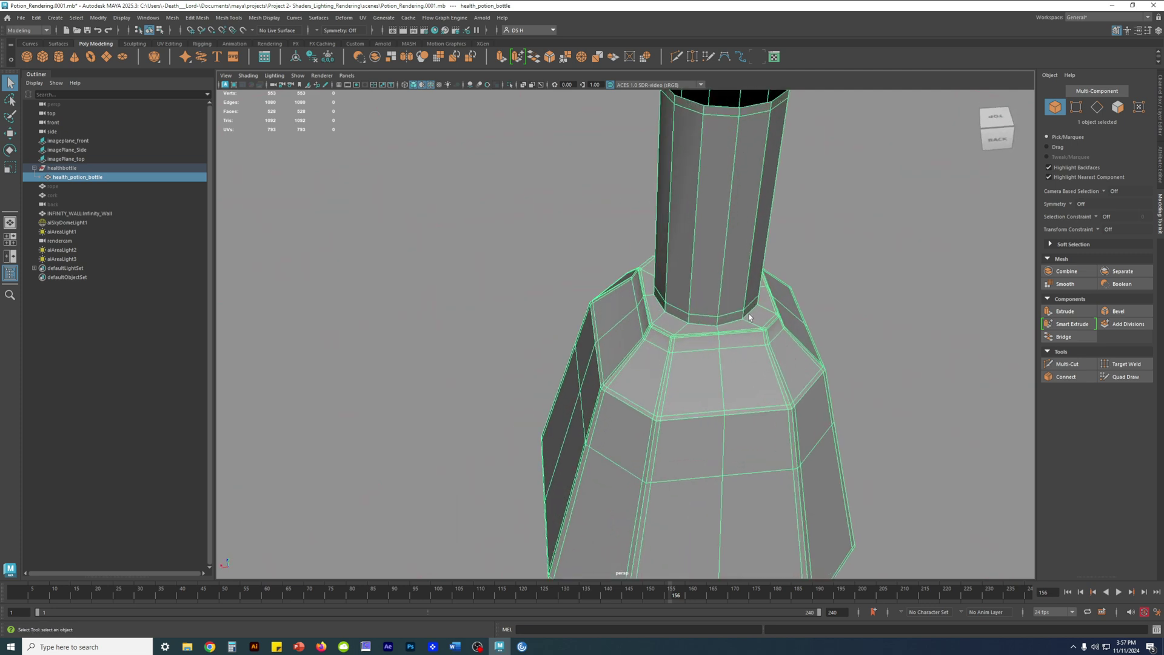
pyautogui.keyDown('alt'); pyautogui.moveTo(749, 314); pyautogui.dragTo(707, 336); pyautogui.keyUp('alt')
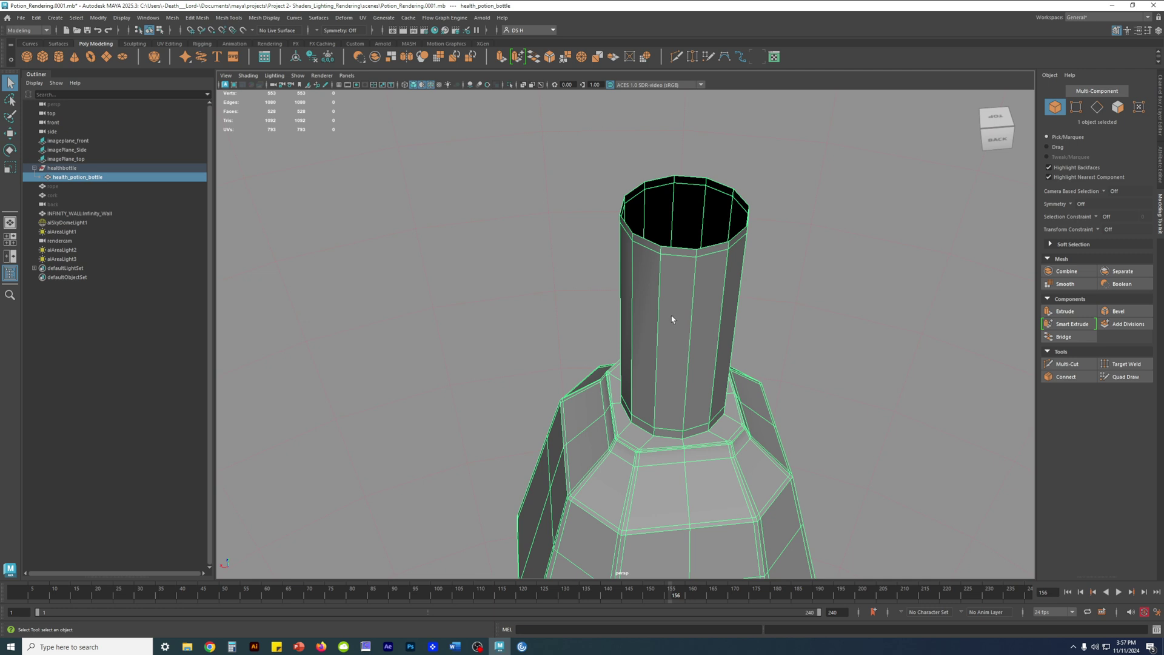
pyautogui.keyDown('alt'); pyautogui.moveTo(701, 324); pyautogui.dragTo(678, 281, button='middle'); pyautogui.keyUp('alt')
pyautogui.keyDown('alt'); pyautogui.moveTo(678, 281); pyautogui.dragTo(738, 334, button='right'); pyautogui.keyUp('alt')
pyautogui.keyDown('alt'); pyautogui.moveTo(639, 328); pyautogui.dragTo(779, 371, button='right'); pyautogui.keyUp('alt')
pyautogui.keyDown('alt'); pyautogui.moveTo(696, 364); pyautogui.dragTo(736, 354); pyautogui.keyUp('alt')
pyautogui.keyDown('alt'); pyautogui.moveTo(736, 354); pyautogui.dragTo(586, 339, button='middle'); pyautogui.keyUp('alt')
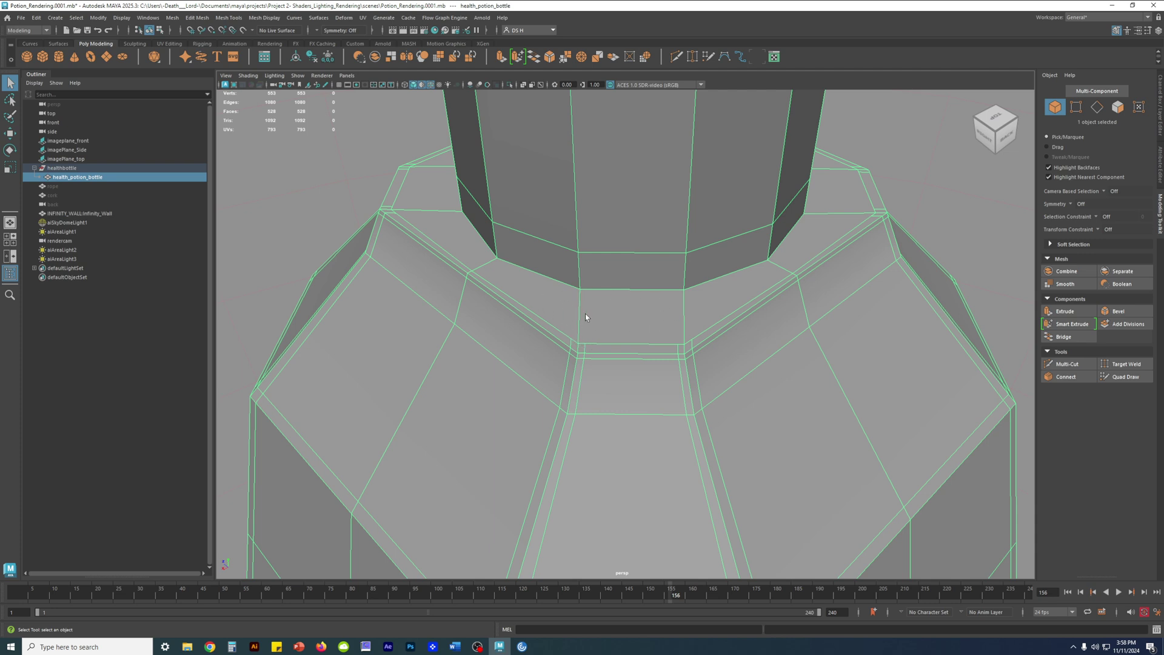
# Step: Show the channel and layer settings, then activate Multi-Cut on the bottle with a snap step of 1%
pyautogui.click(1160, 88)
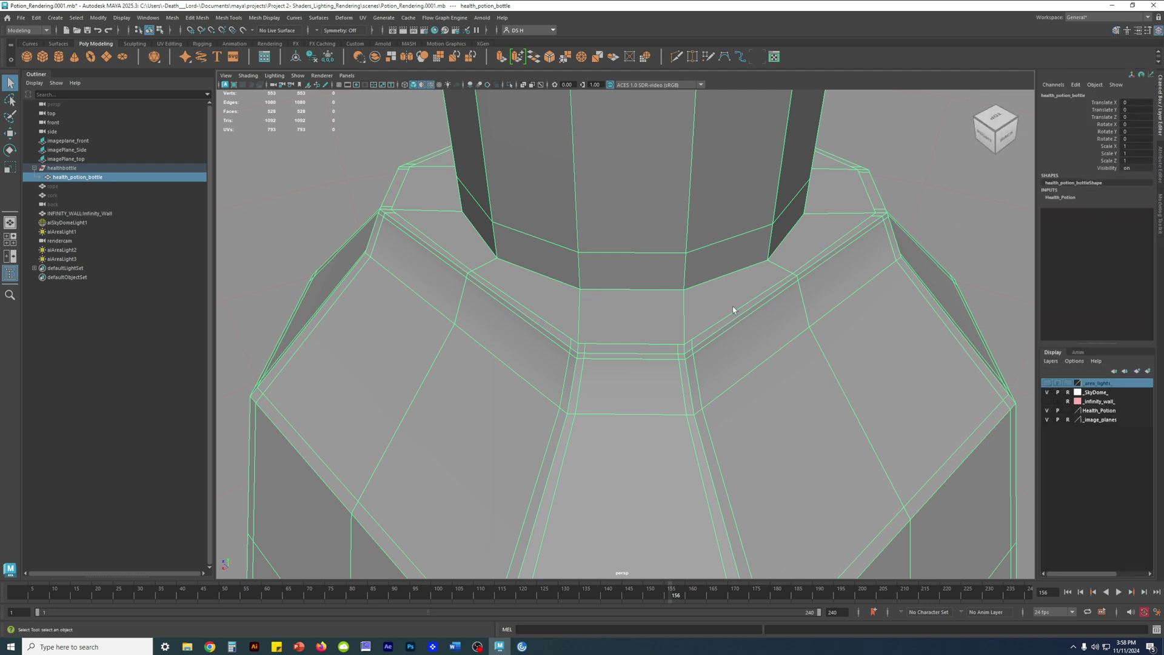
pyautogui.keyDown('shift'); pyautogui.rightClick(627, 287); pyautogui.keyUp('shift')
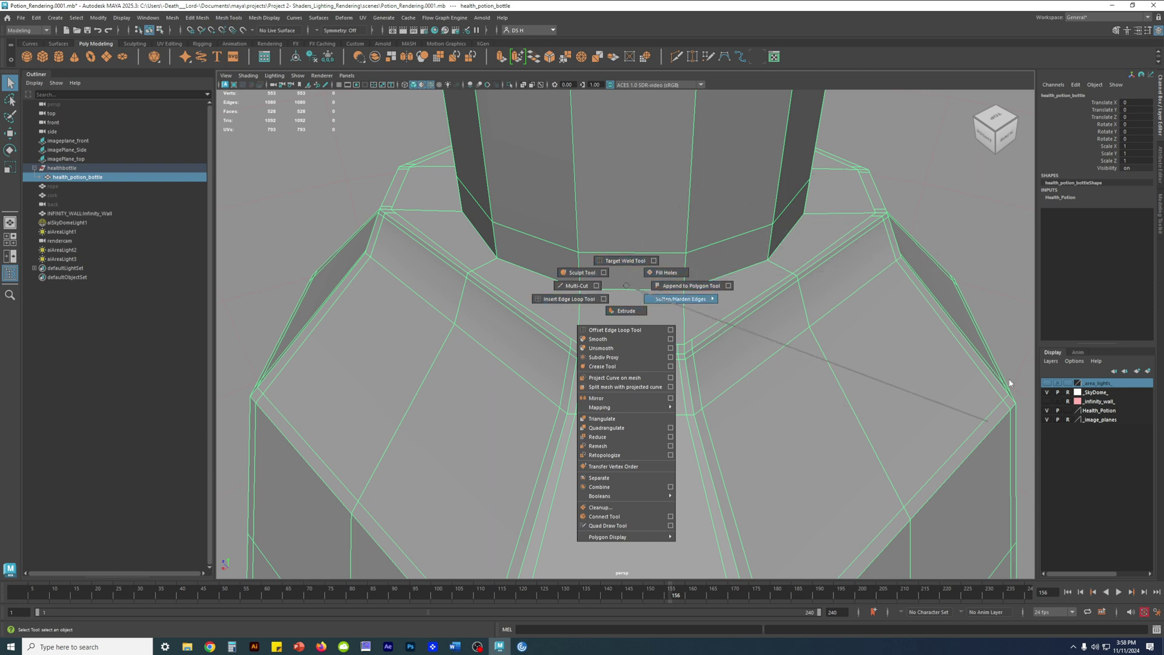
pyautogui.click(597, 286)
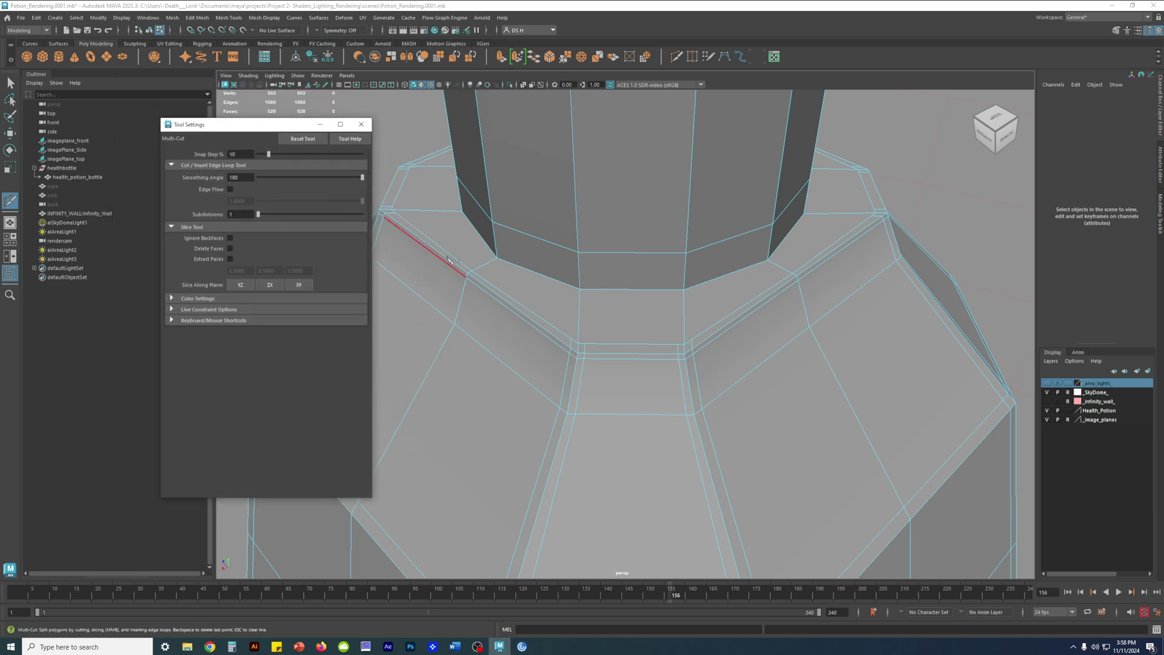
pyautogui.moveTo(269, 156); pyautogui.dragTo(181, 161)
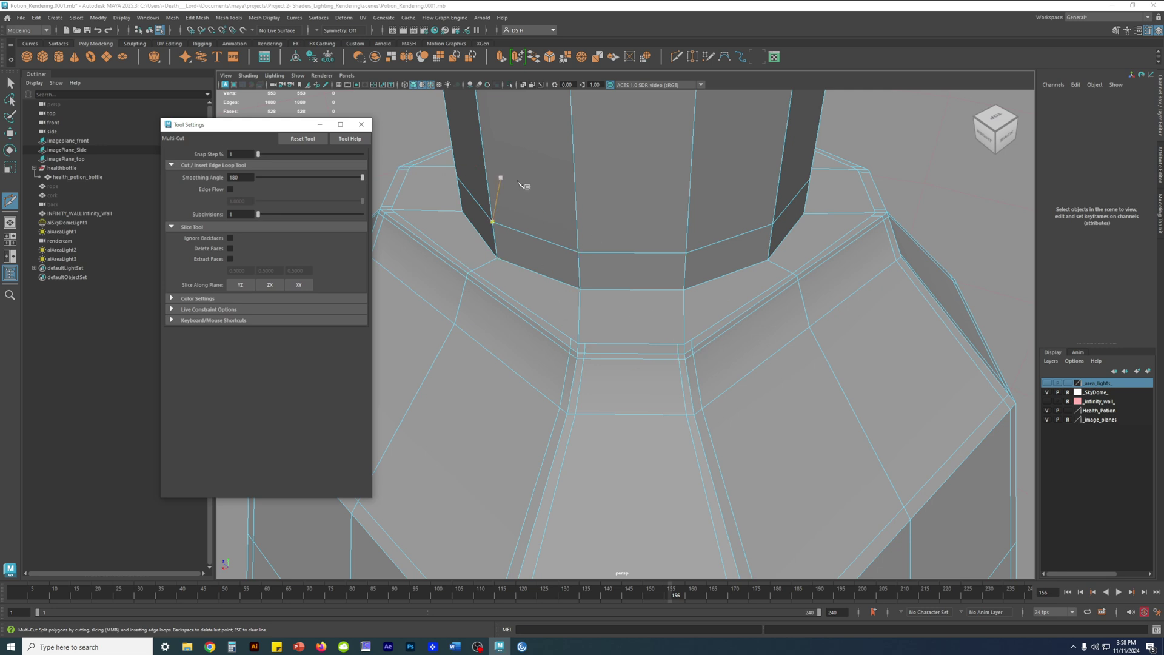
pyautogui.click(581, 289)
pyautogui.click(362, 125)
pyautogui.keyDown('alt'); pyautogui.moveTo(709, 334); pyautogui.dragTo(822, 360); pyautogui.keyUp('alt')
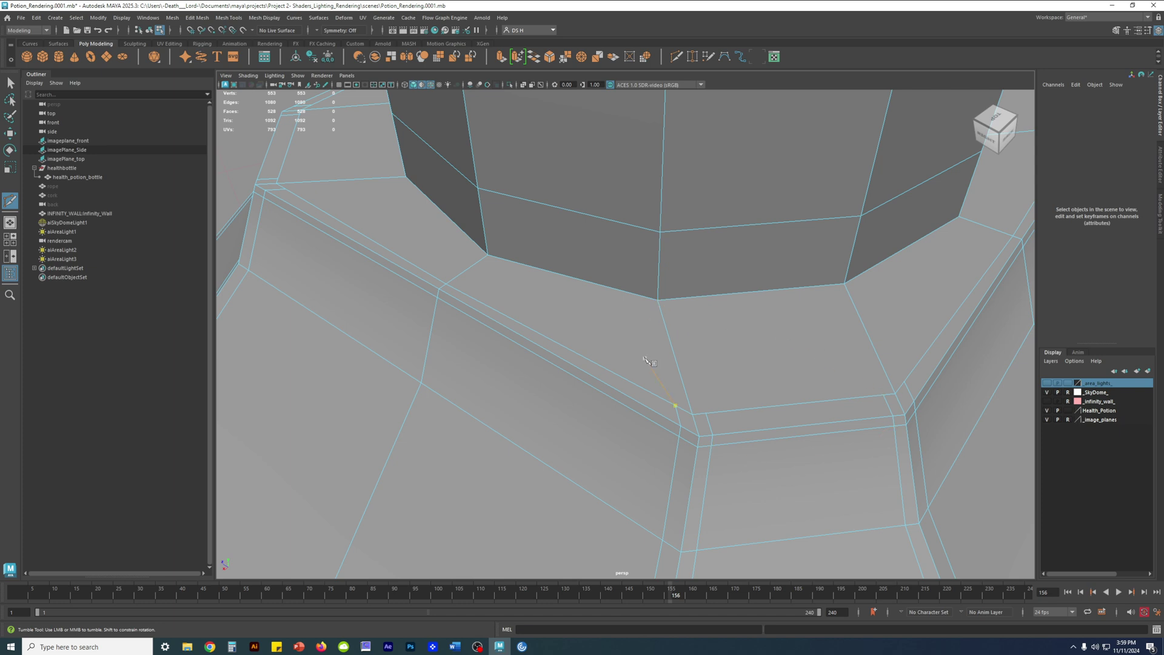
pyautogui.keyDown('alt'); pyautogui.moveTo(660, 409); pyautogui.dragTo(614, 382); pyautogui.keyUp('alt')
pyautogui.scroll(3, 614, 382)
pyautogui.click(551, 264)
pyautogui.press('Escape')
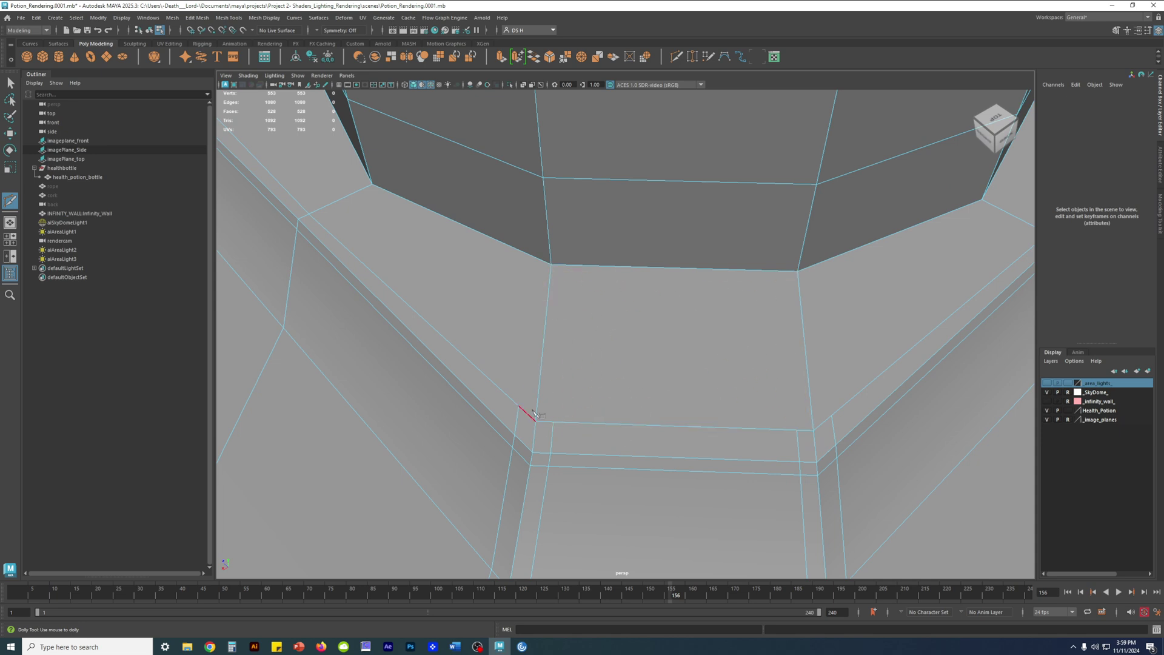
pyautogui.moveTo(600, 425); pyautogui.dragTo(553, 421)
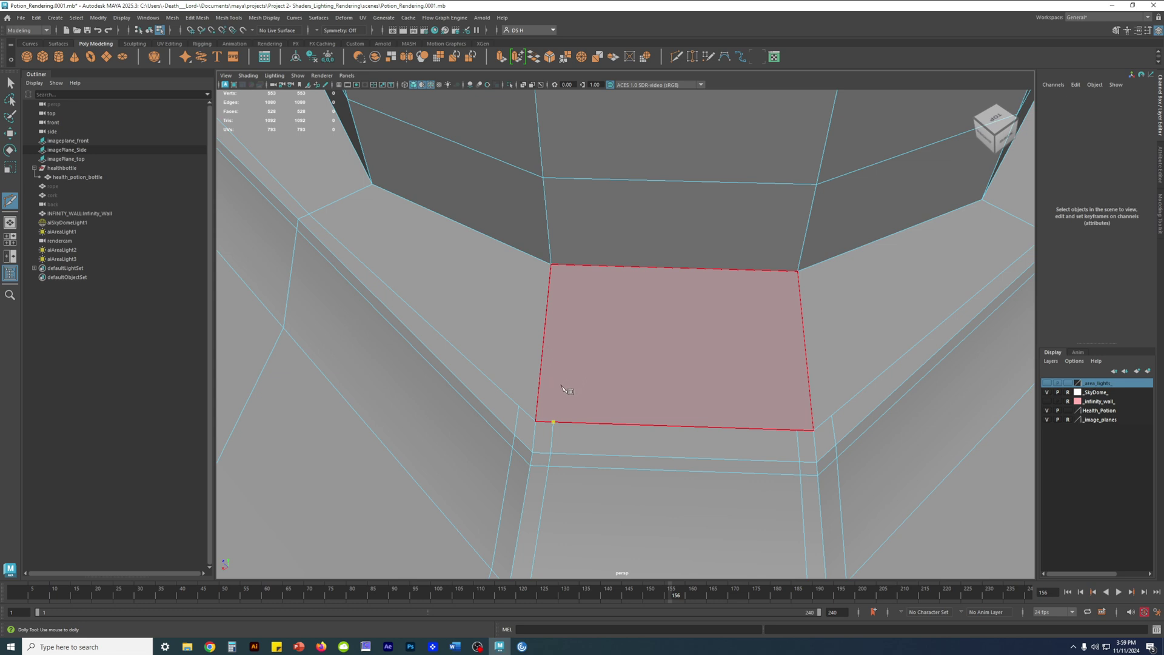
# Step: Return the bottle to object selection with the Move tool active and turn on Object X symmetry
pyautogui.press('w')
pyautogui.press('F8')
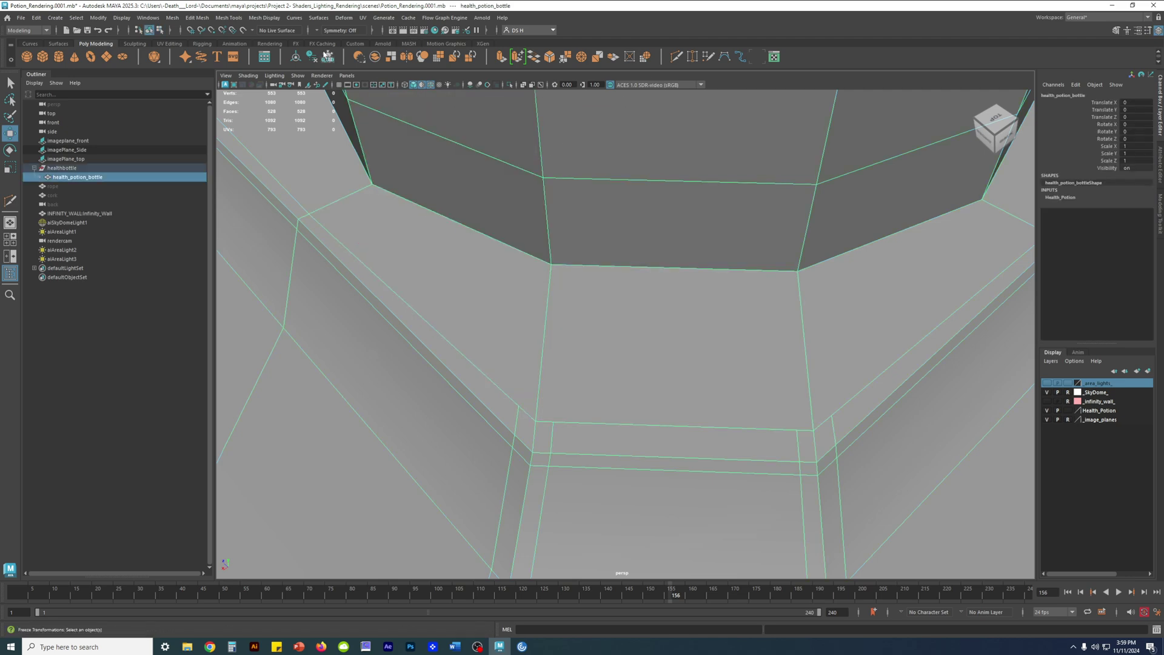
pyautogui.click(310, 31)
pyautogui.click(339, 43)
# Step: Show the grid in the front view and examine how the bottle's pivot aligns with its centre line
pyautogui.press('f')
pyautogui.keyDown('alt'); pyautogui.moveTo(689, 268); pyautogui.dragTo(720, 236); pyautogui.keyUp('alt')
pyautogui.keyDown('alt'); pyautogui.moveTo(720, 236); pyautogui.dragTo(855, 265, button='right'); pyautogui.keyUp('alt')
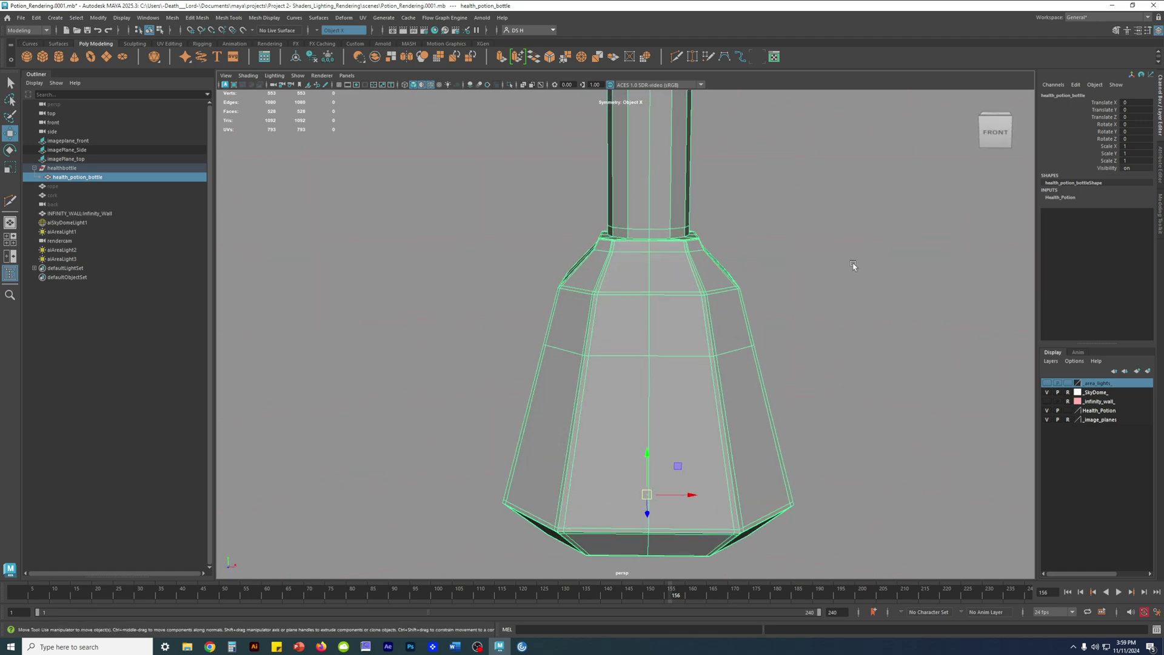
pyautogui.press('space')
pyautogui.press('space')
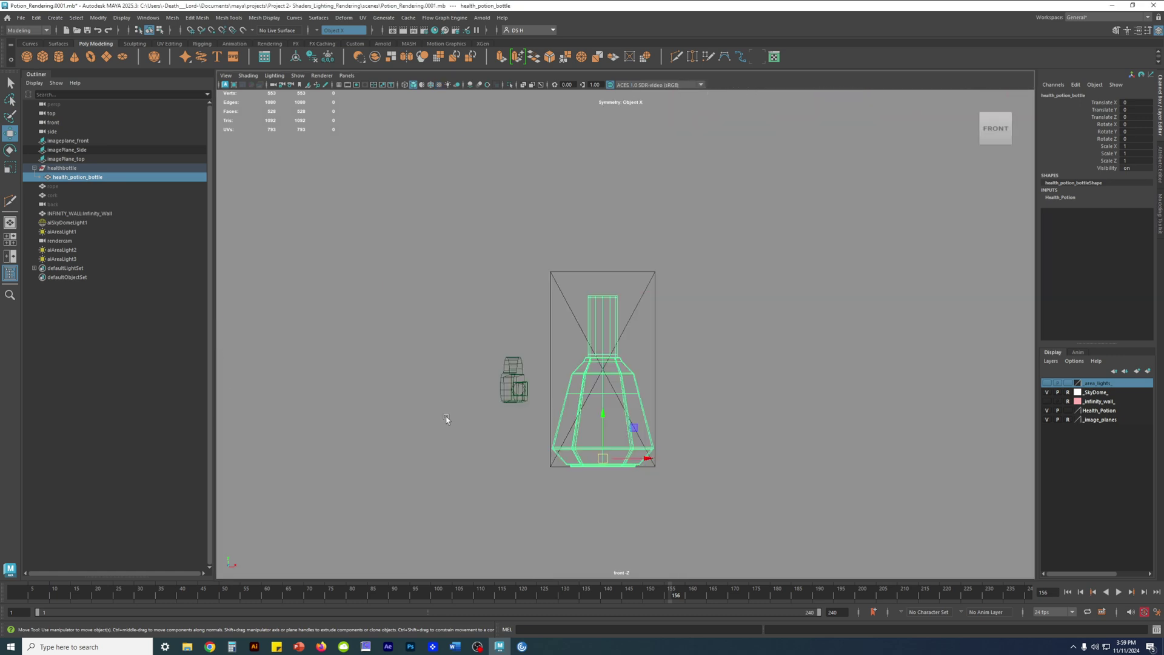
pyautogui.click(341, 88)
pyautogui.keyDown('alt'); pyautogui.moveTo(546, 364); pyautogui.dragTo(1151, 431, button='right'); pyautogui.keyUp('alt')
pyautogui.keyDown('alt'); pyautogui.moveTo(748, 321); pyautogui.dragTo(667, 200, button='middle'); pyautogui.keyUp('alt')
pyautogui.keyDown('alt'); pyautogui.moveTo(667, 200); pyautogui.dragTo(954, 431, button='right'); pyautogui.keyUp('alt')
pyautogui.keyDown('alt'); pyautogui.moveTo(697, 375); pyautogui.dragTo(661, 161, button='middle'); pyautogui.keyUp('alt')
pyautogui.keyDown('alt'); pyautogui.moveTo(660, 161); pyautogui.dragTo(933, 376, button='right'); pyautogui.keyUp('alt')
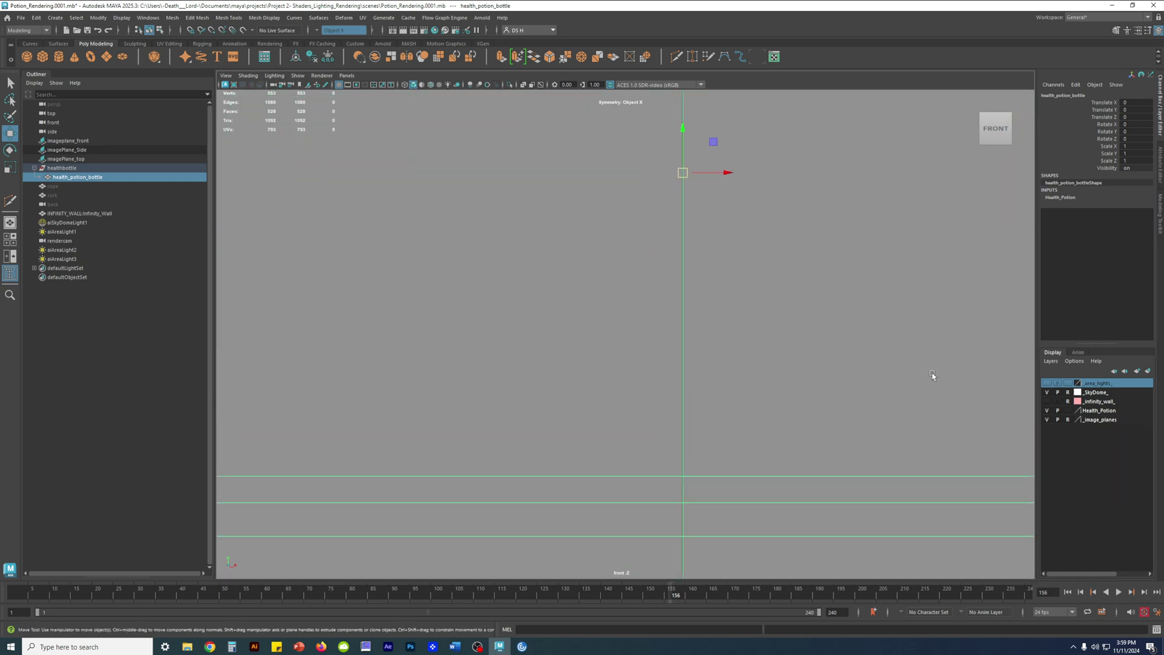
pyautogui.keyDown('alt'); pyautogui.moveTo(672, 200); pyautogui.dragTo(672, 314, button='middle'); pyautogui.keyUp('alt')
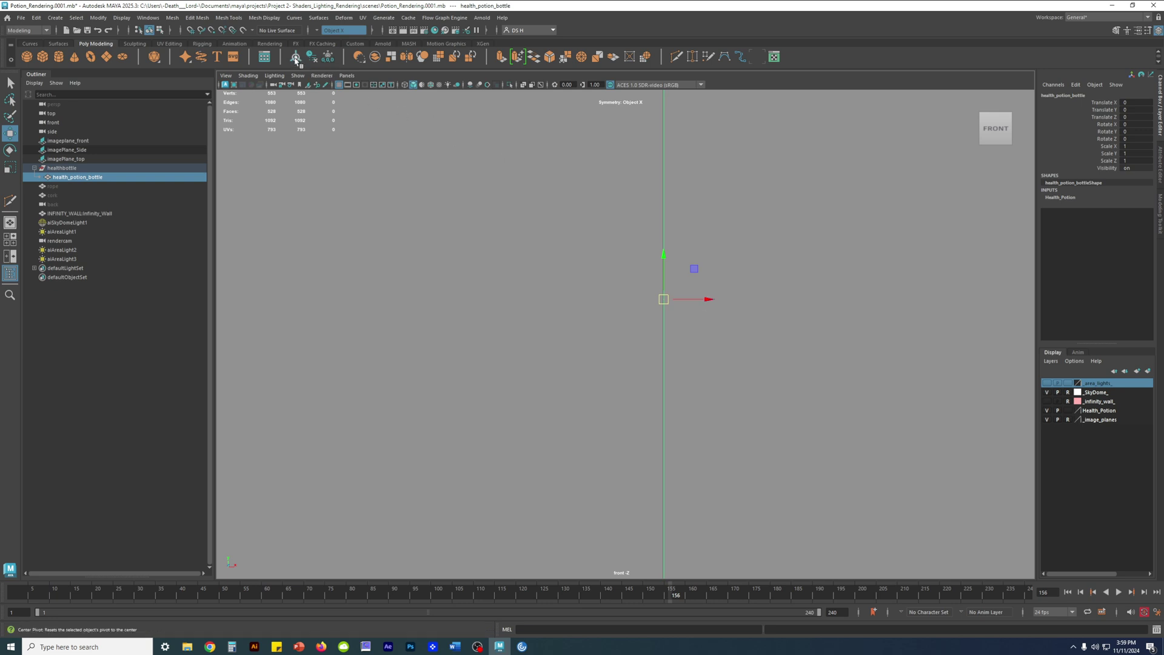
# Step: Center the bottle's pivot and snap the bottle to the grid's centre line along the X axis
pyautogui.click(297, 61)
pyautogui.scroll(-10, 550, 225)
pyautogui.scroll(15, 550, 227)
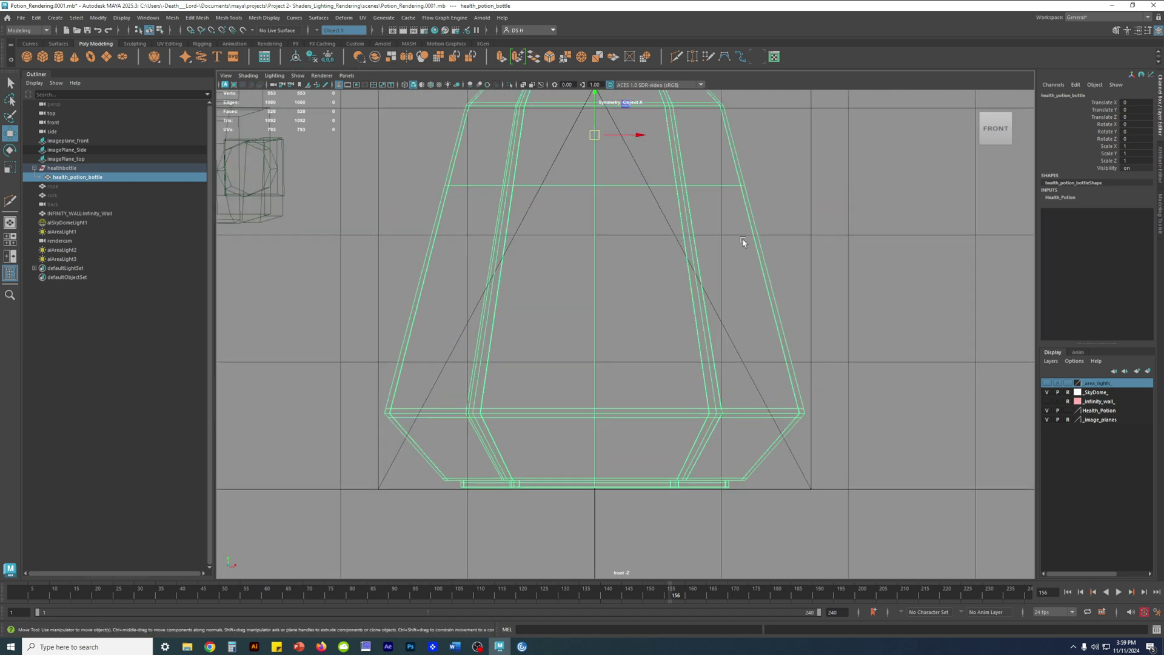
pyautogui.keyDown('alt'); pyautogui.moveTo(930, 291); pyautogui.dragTo(945, 294, button='right'); pyautogui.keyUp('alt')
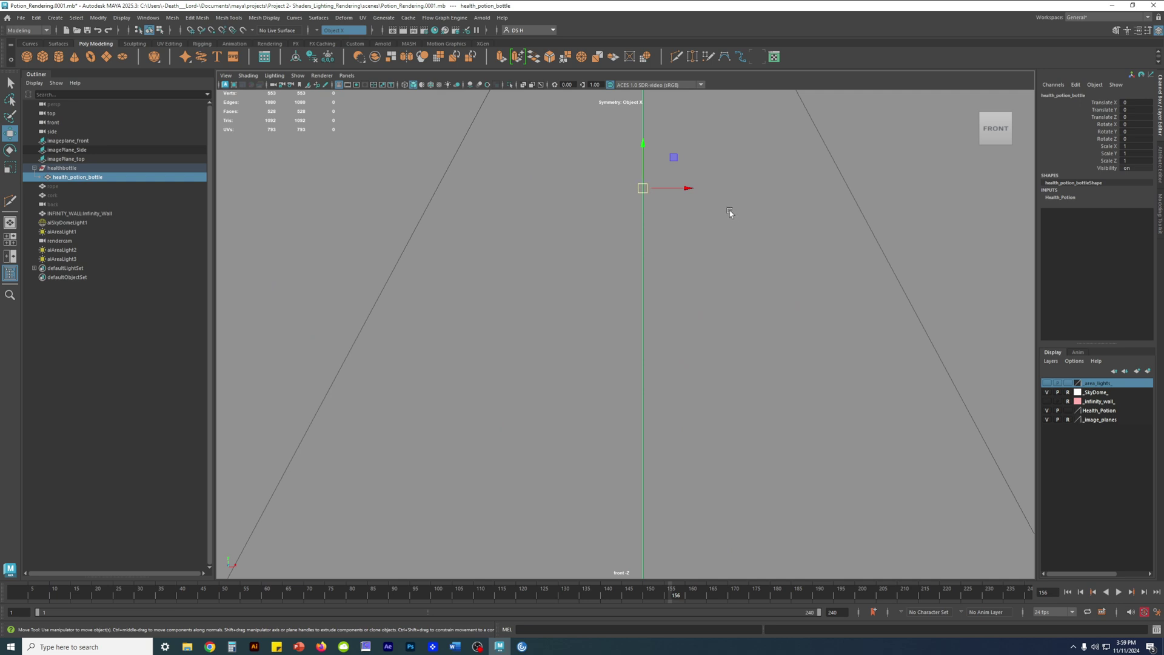
pyautogui.press('x')
pyautogui.moveTo(688, 188); pyautogui.dragTo(644, 189)
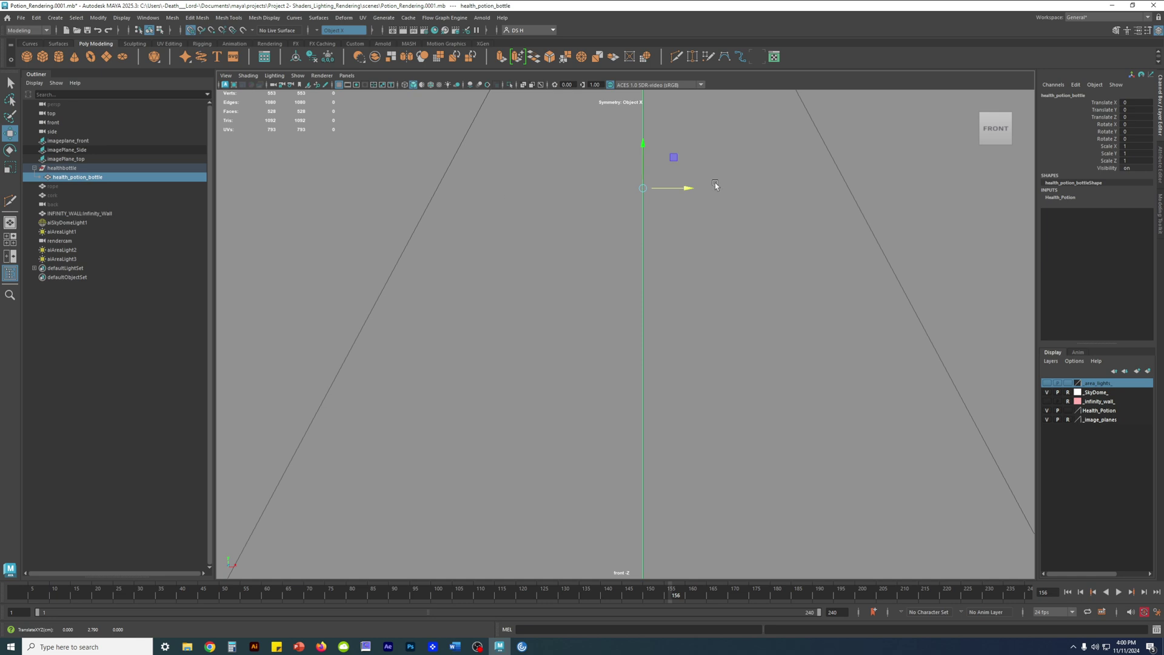
# Step: Frame the whole bottle in the front view and return to the perspective view
pyautogui.press('f')
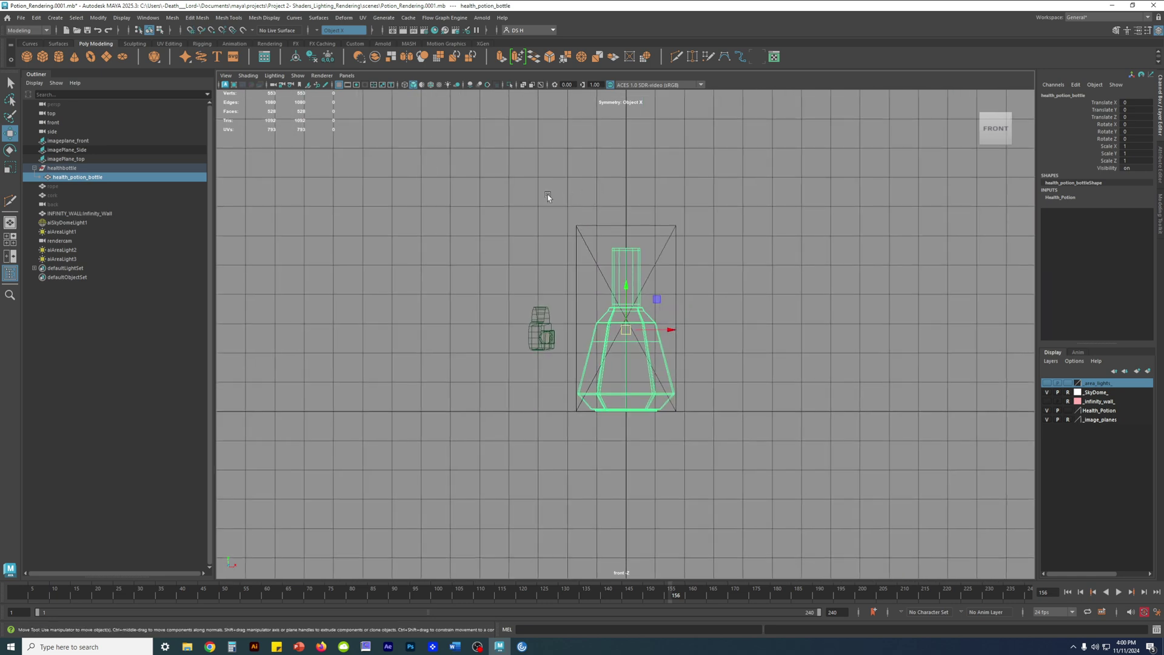
pyautogui.scroll(8, 553, 224)
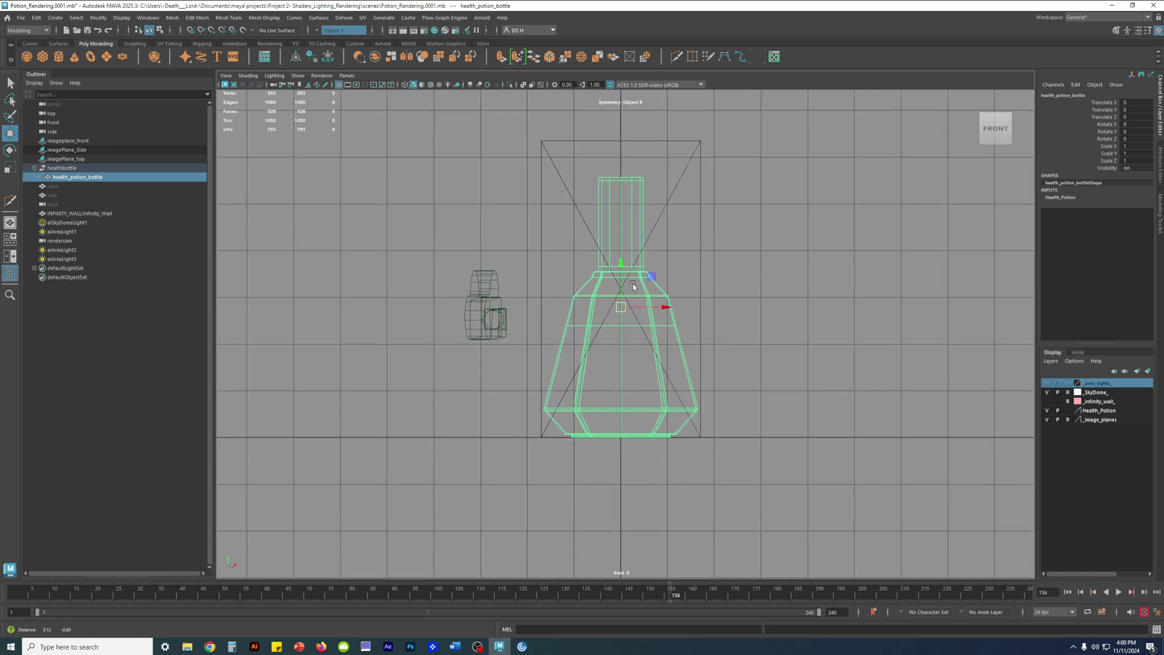
pyautogui.press('space')
pyautogui.press('space')
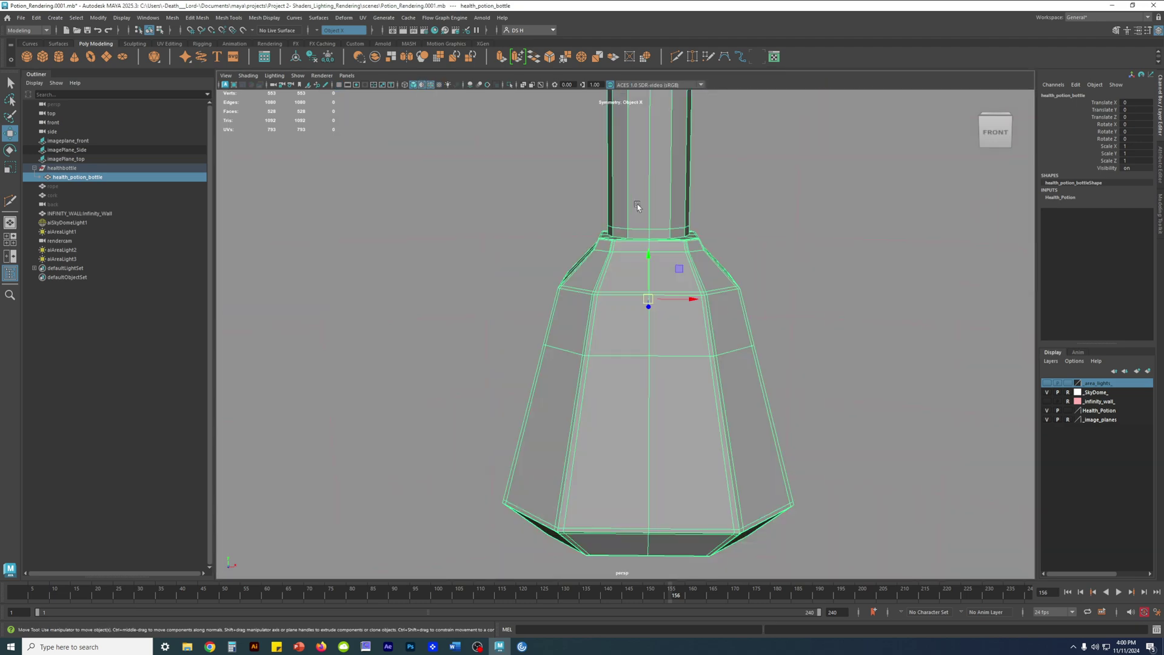
# Step: Start a Multi-Cut on the ledge around the neck, placing the first point where the support edge meets the inner loop beside a front corner
pyautogui.moveTo(568, 151)
pyautogui.keyDown('alt'); pyautogui.mouseDown()
pyautogui.moveTo(557, 179)
pyautogui.moveTo(564, 148)
pyautogui.mouseUp(); pyautogui.keyUp('alt')
pyautogui.scroll(-2, 564, 148)
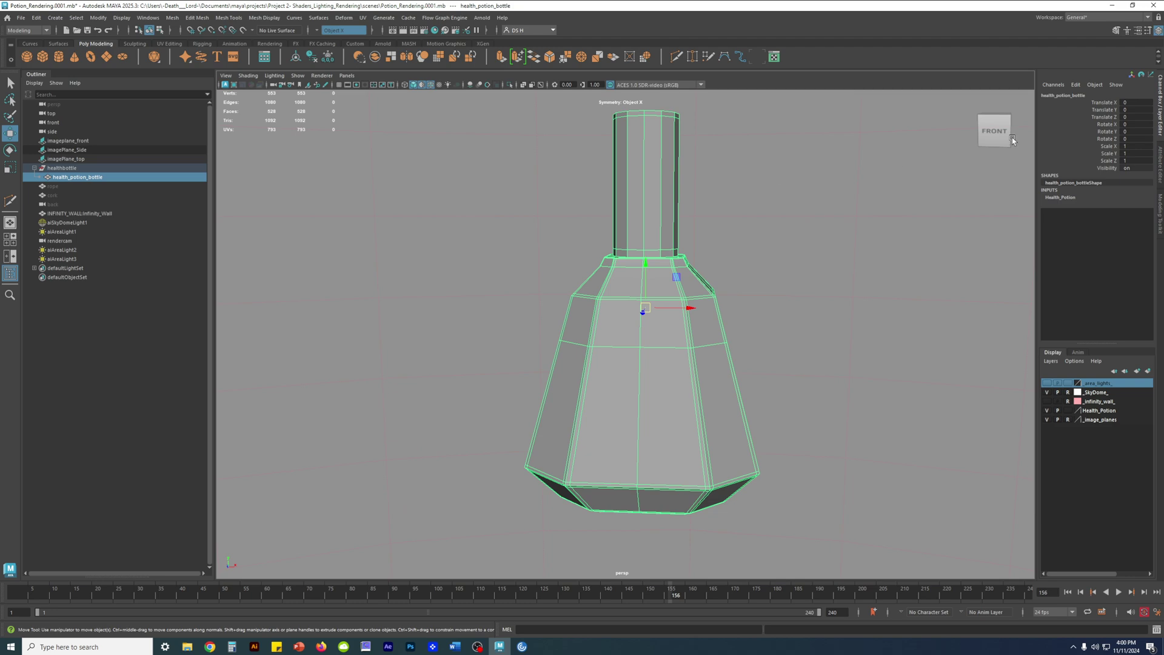
pyautogui.keyDown('alt'); pyautogui.moveTo(629, 278); pyautogui.dragTo(738, 322, button='right'); pyautogui.keyUp('alt')
pyautogui.keyDown('alt'); pyautogui.moveTo(738, 322); pyautogui.dragTo(740, 358); pyautogui.keyUp('alt')
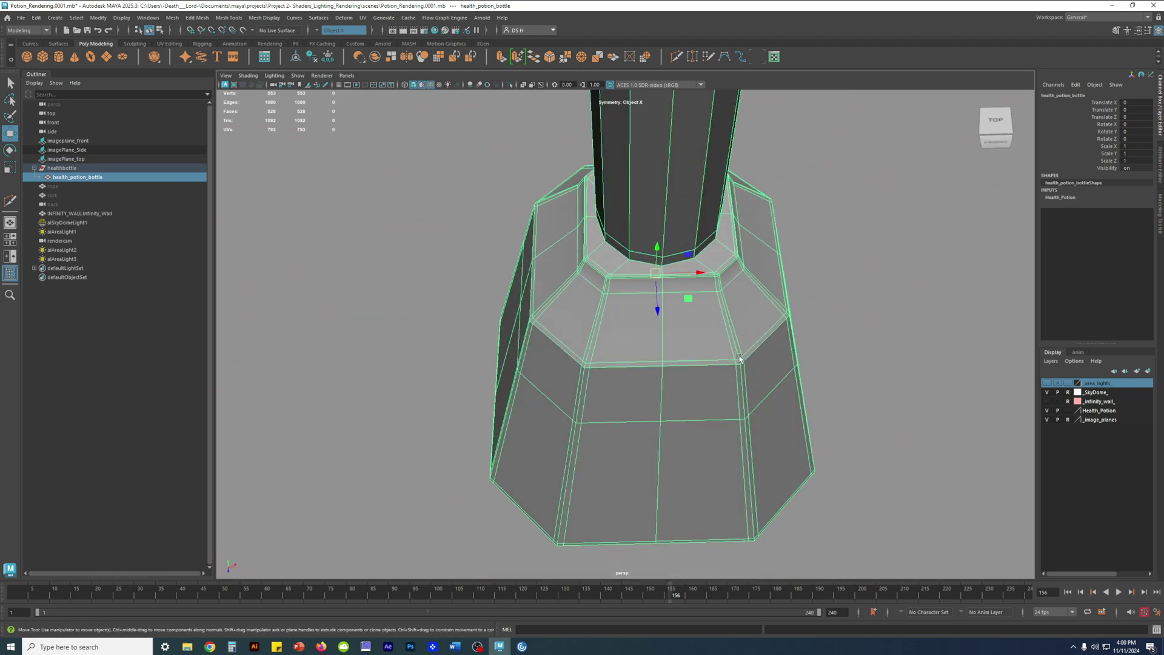
pyautogui.keyDown('alt'); pyautogui.moveTo(740, 358); pyautogui.dragTo(867, 388, button='right'); pyautogui.keyUp('alt')
pyautogui.keyDown('alt'); pyautogui.moveTo(639, 229); pyautogui.dragTo(567, 309, button='middle'); pyautogui.keyUp('alt')
pyautogui.keyDown('alt'); pyautogui.moveTo(566, 310); pyautogui.dragTo(716, 347, button='right'); pyautogui.keyUp('alt')
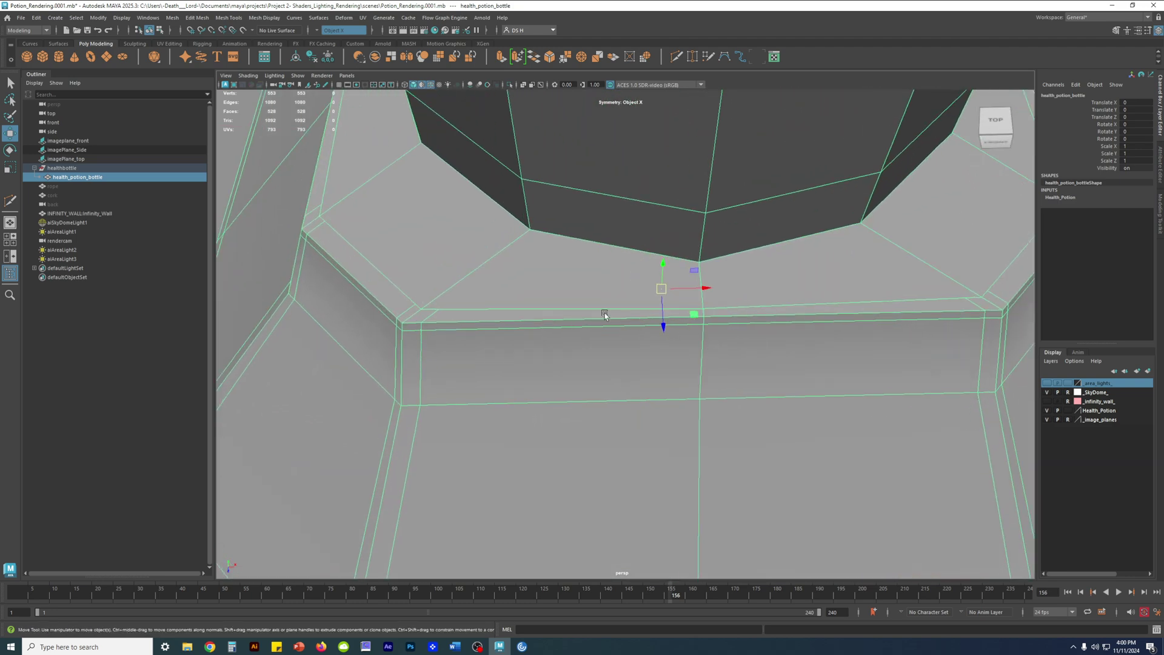
pyautogui.keyDown('shift'); pyautogui.moveTo(502, 261); pyautogui.dragTo(455, 262, button='right'); pyautogui.keyUp('shift')
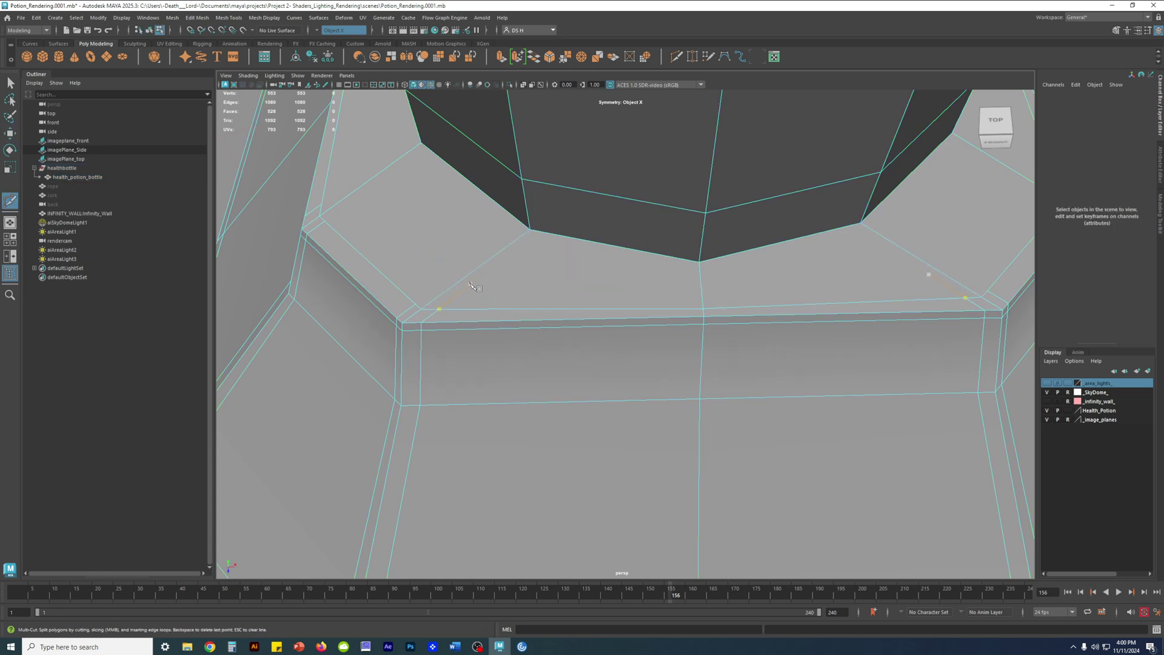
pyautogui.press('Escape')
pyautogui.keyDown('alt'); pyautogui.moveTo(432, 312); pyautogui.dragTo(457, 317, button='right'); pyautogui.keyUp('alt')
pyautogui.keyDown('alt'); pyautogui.moveTo(626, 317); pyautogui.dragTo(504, 337, button='right'); pyautogui.keyUp('alt')
pyautogui.click(503, 321)
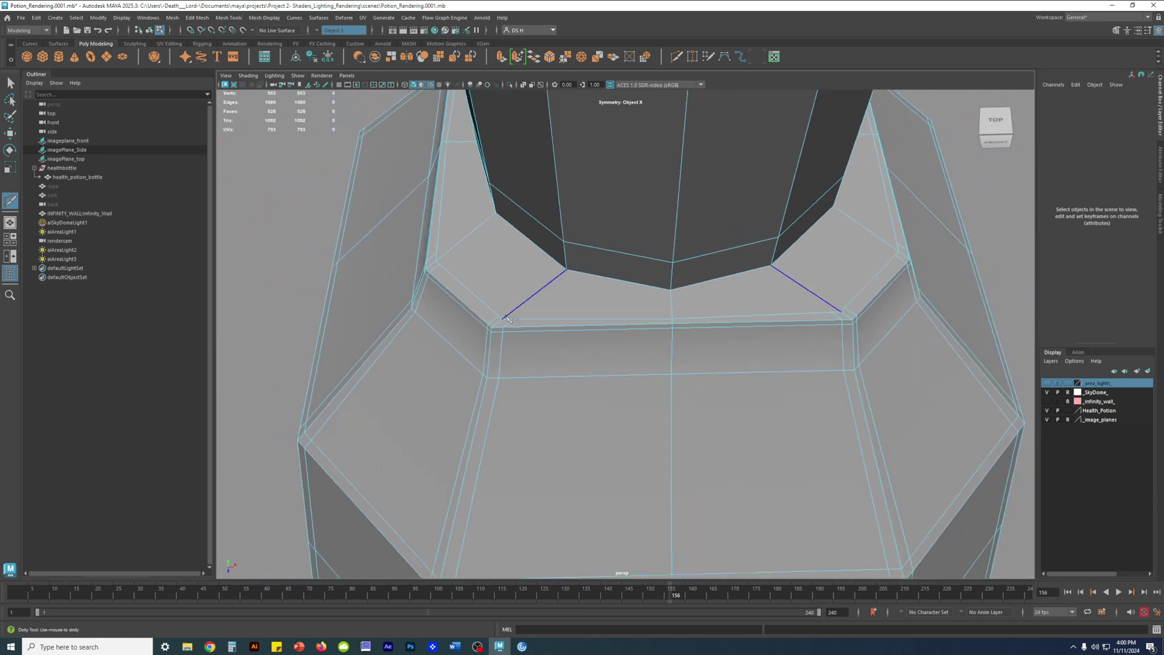
pyautogui.scroll(5, 385, 296)
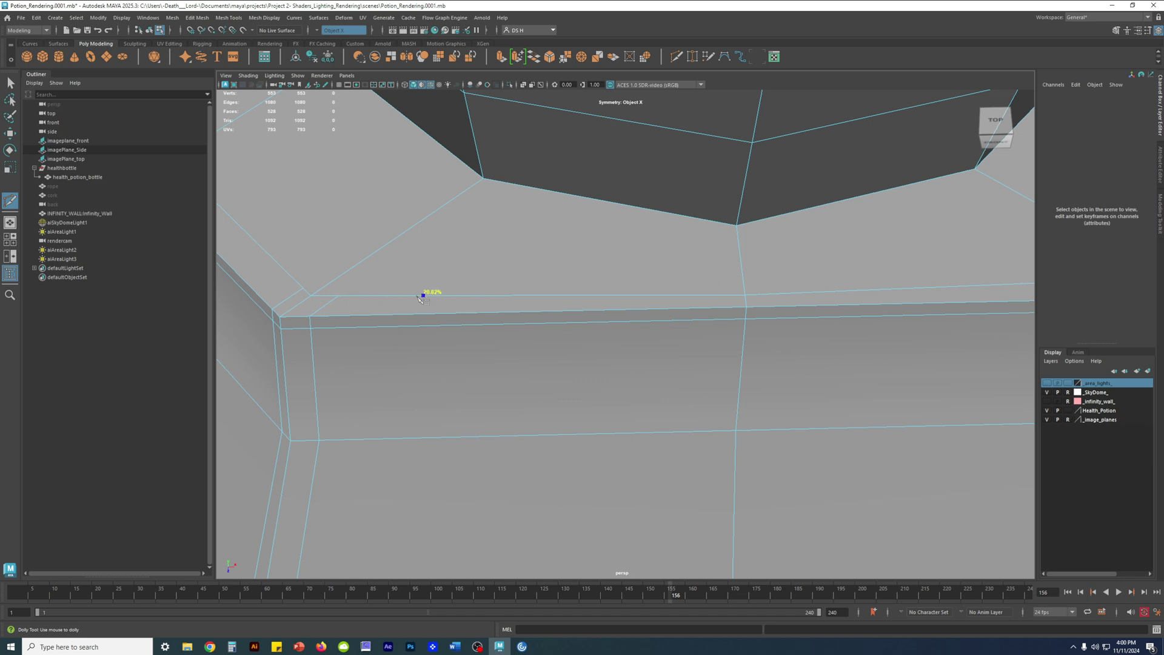
pyautogui.click(338, 296)
pyautogui.keyDown('alt'); pyautogui.moveTo(370, 281); pyautogui.dragTo(454, 333, button='middle'); pyautogui.keyUp('alt')
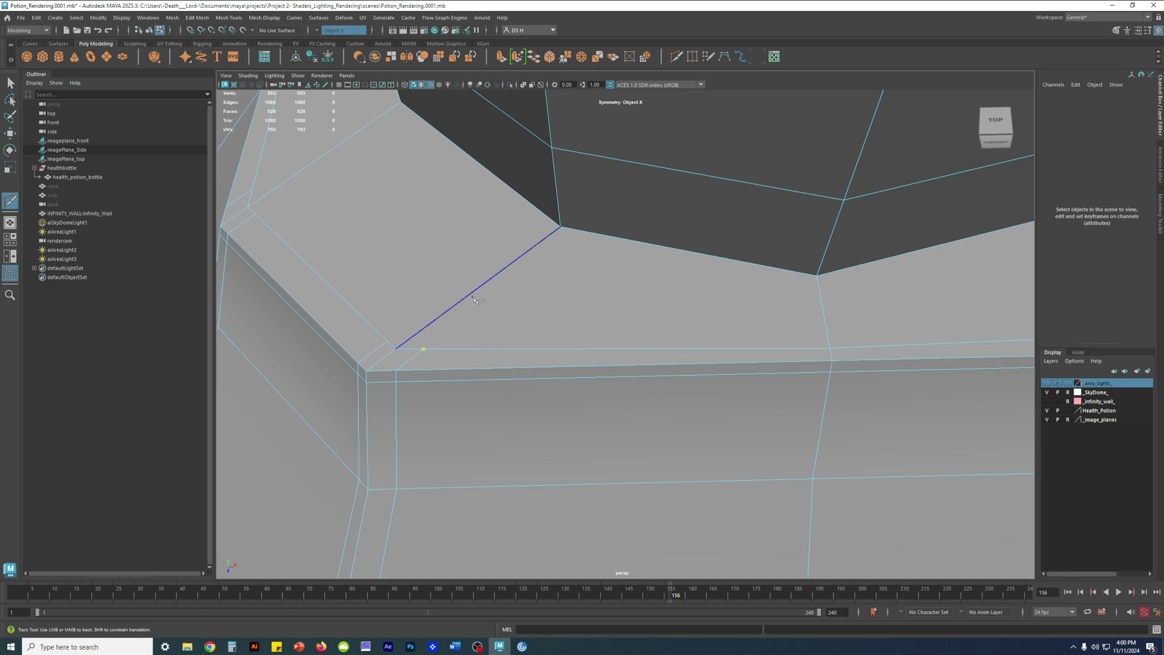
# Step: Cut to a point partway along the diagonal corner edge, then back down to the matching support edge on the corner's other side
pyautogui.moveTo(475, 295); pyautogui.dragTo(459, 313)
pyautogui.rightClick(459, 312)
pyautogui.click(482, 285)
pyautogui.hotkey('ctrl', 'z')
pyautogui.click(482, 284)
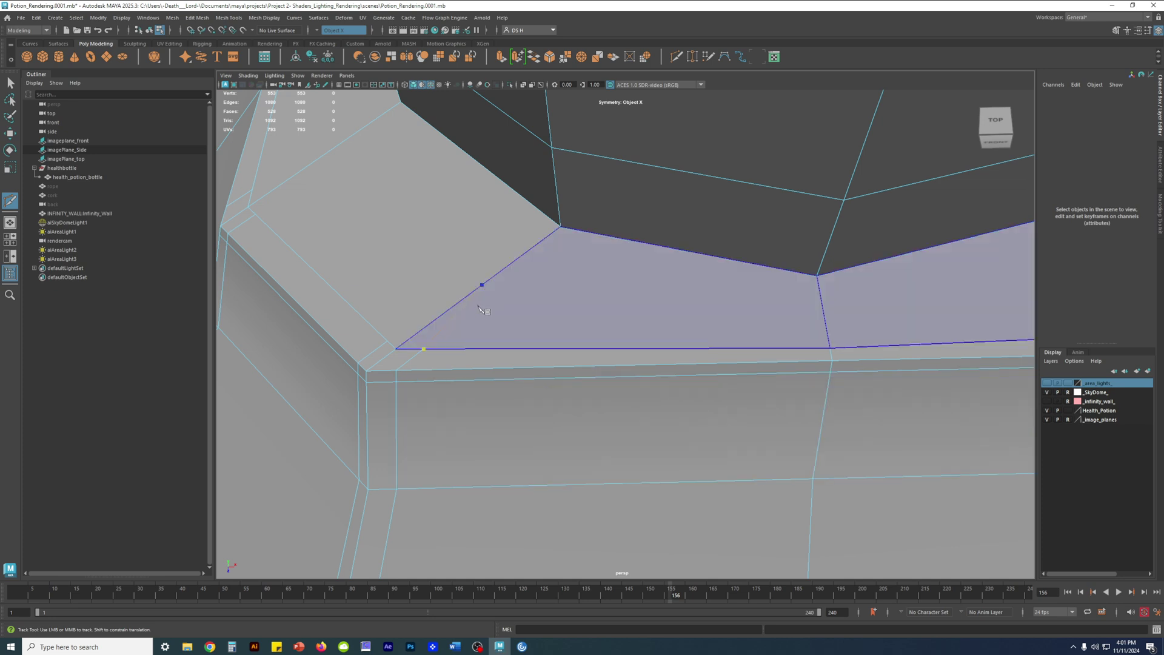
pyautogui.click(387, 341)
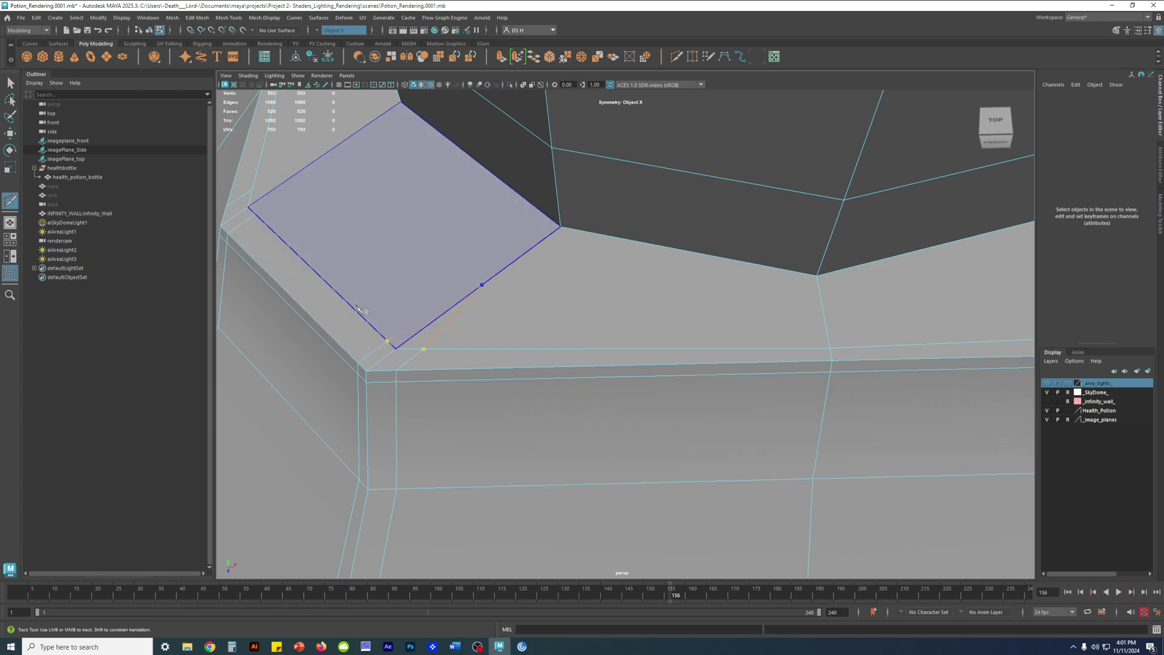
pyautogui.click(387, 342)
pyautogui.press('w')
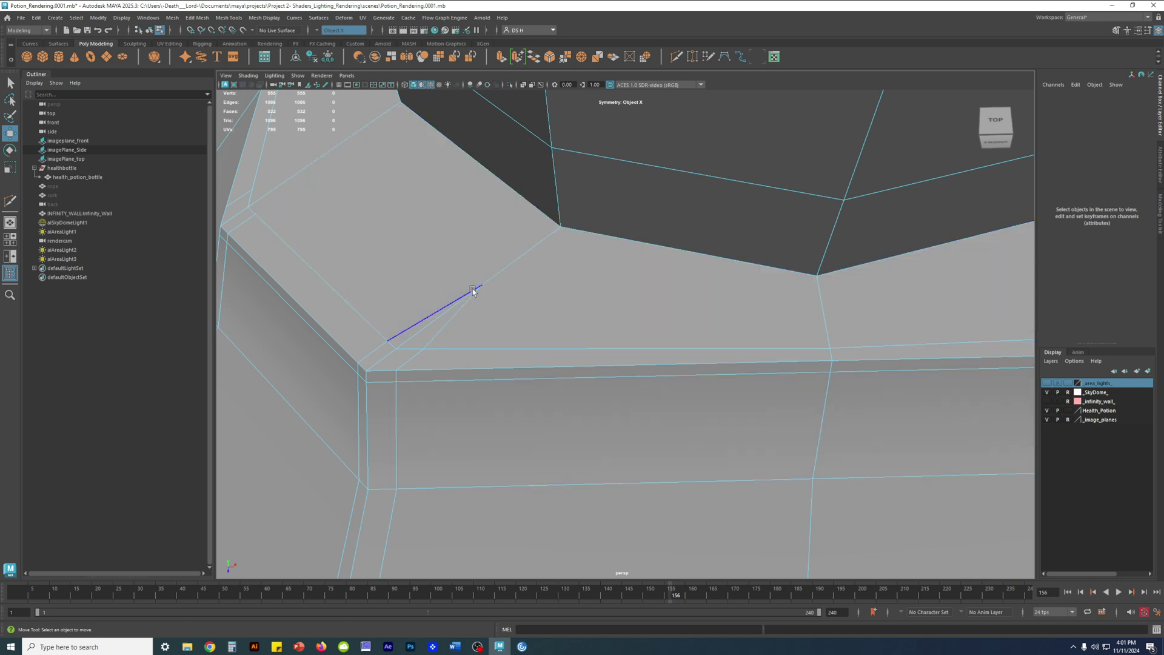
# Step: Select the diagonal edge segment between the two new cuts and delete it, with its symmetric counterpart
pyautogui.press('F11')
pyautogui.click(483, 282)
pyautogui.keyDown('alt'); pyautogui.moveTo(483, 282); pyautogui.dragTo(477, 305); pyautogui.keyUp('alt')
pyautogui.press('F10')
pyautogui.click(507, 323)
pyautogui.press('F11')
pyautogui.moveTo(432, 328); pyautogui.dragTo(438, 140, button='right')
pyautogui.click(437, 324)
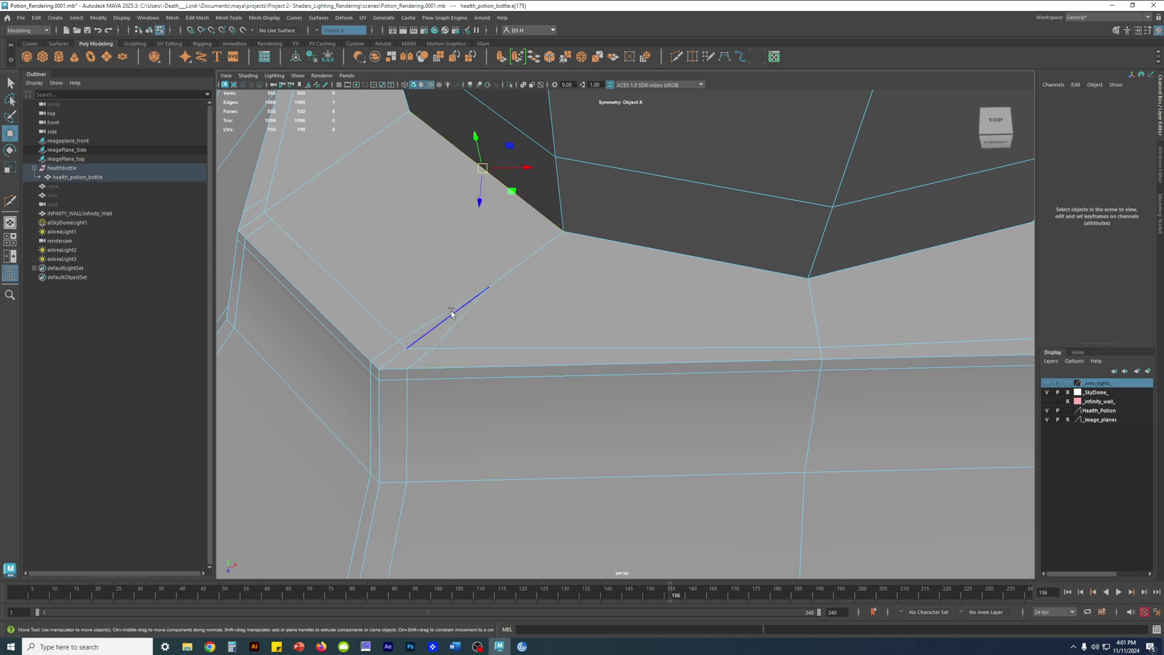
pyautogui.click(436, 327)
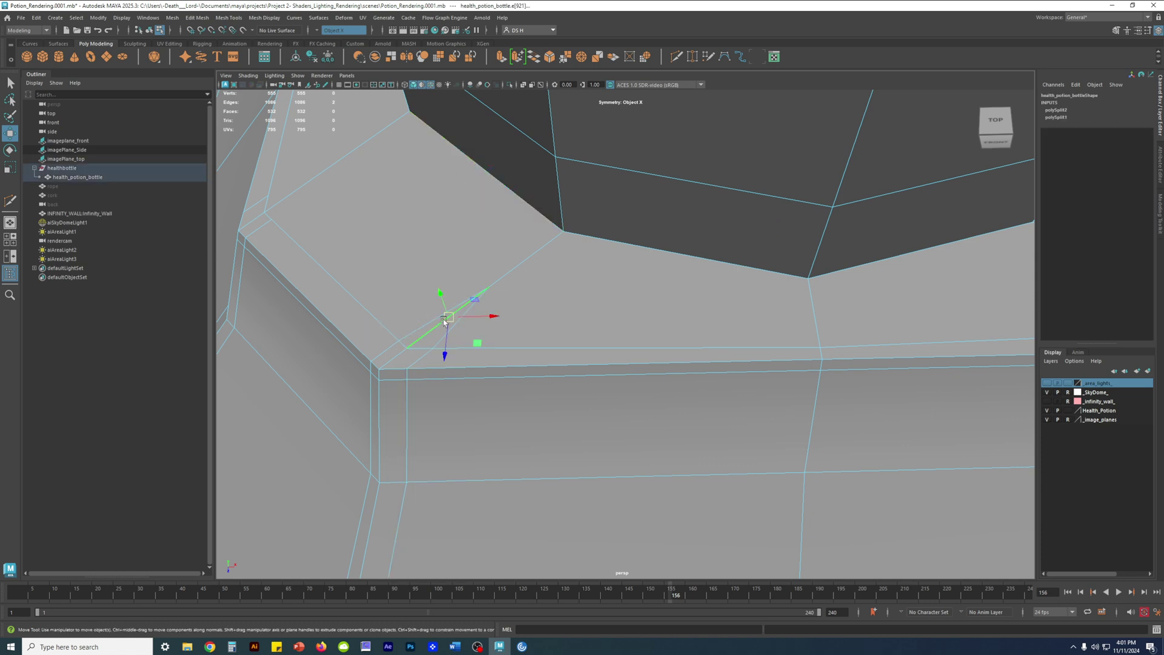
pyautogui.press('q')
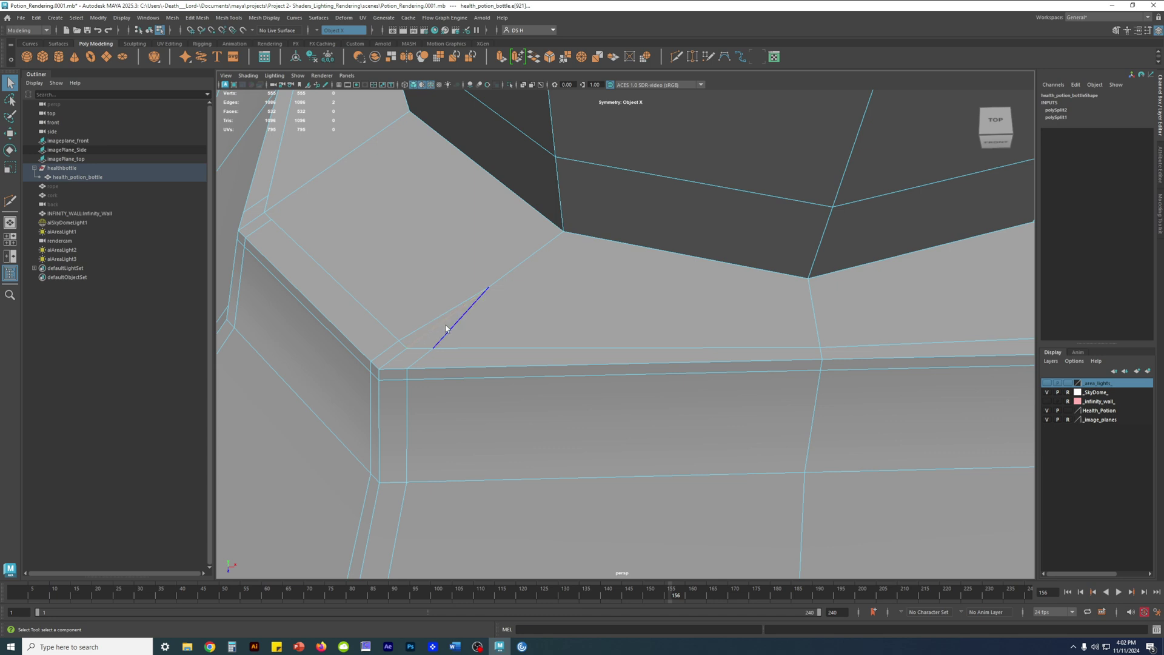
pyautogui.keyDown('alt'); pyautogui.moveTo(419, 322); pyautogui.dragTo(558, 364); pyautogui.keyUp('alt')
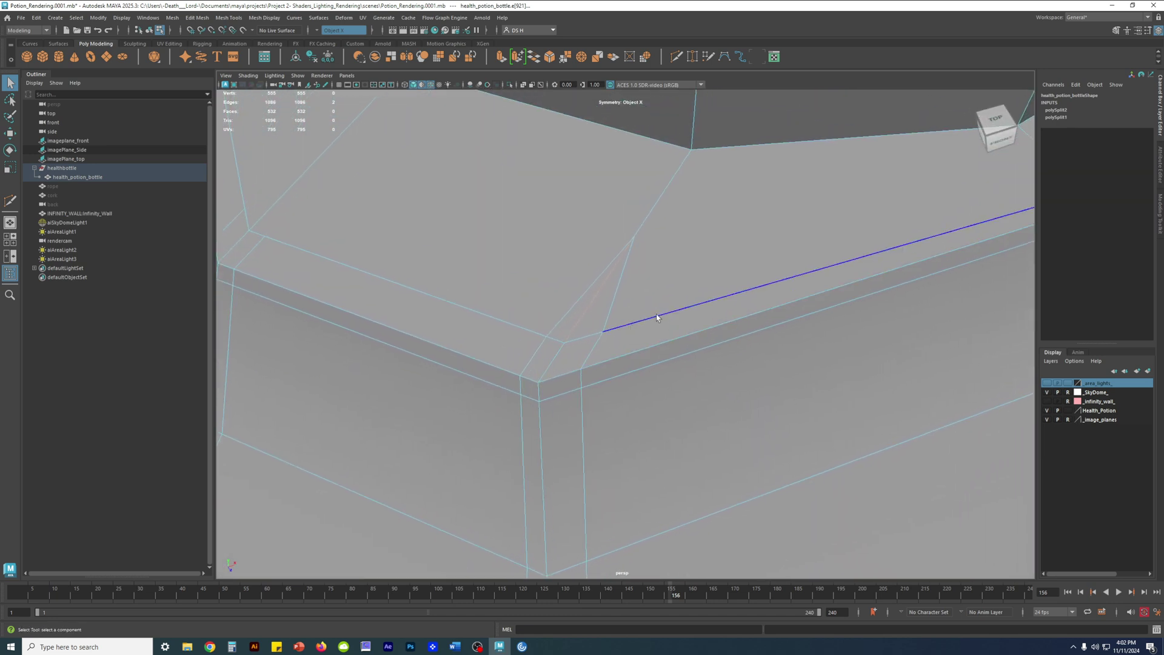
pyautogui.press('Delete')
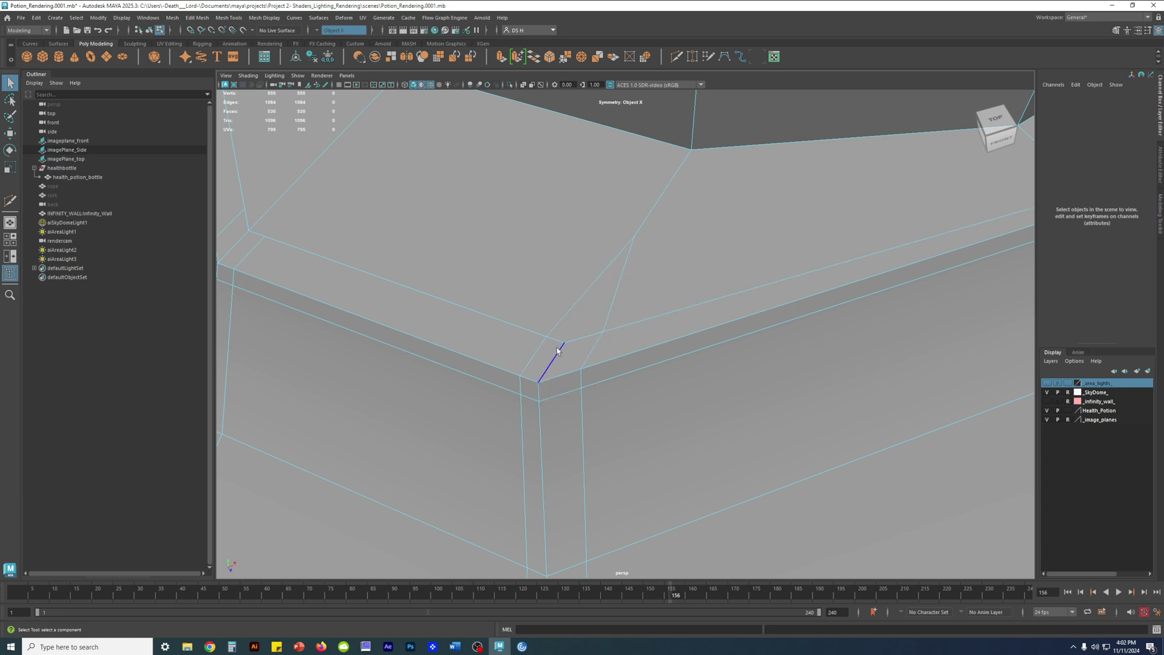
# Step: Return the bottle to object selection and save the scene incrementally as Potion_Rendering.0002.mb, with the next ledge corner in view
pyautogui.keyDown('alt'); pyautogui.moveTo(682, 307); pyautogui.dragTo(504, 305); pyautogui.keyUp('alt')
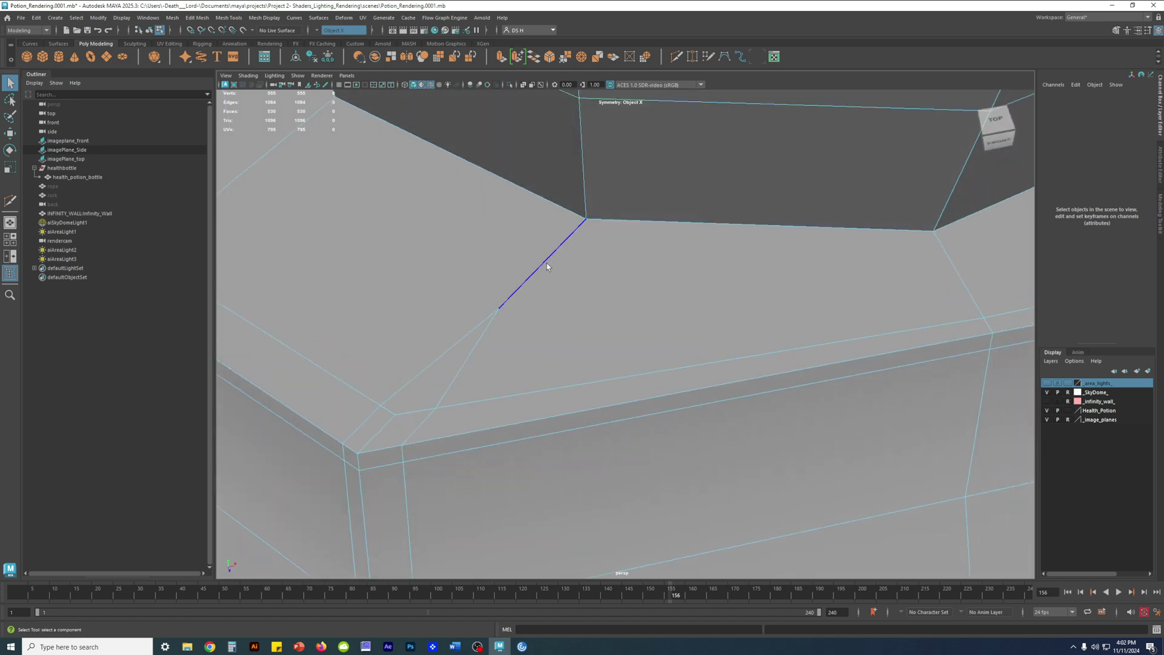
pyautogui.keyDown('alt'); pyautogui.moveTo(541, 278); pyautogui.dragTo(641, 327); pyautogui.keyUp('alt')
pyautogui.keyDown('alt'); pyautogui.moveTo(641, 327); pyautogui.dragTo(604, 303, button='middle'); pyautogui.keyUp('alt')
pyautogui.moveTo(632, 321); pyautogui.dragTo(742, 232, button='right')
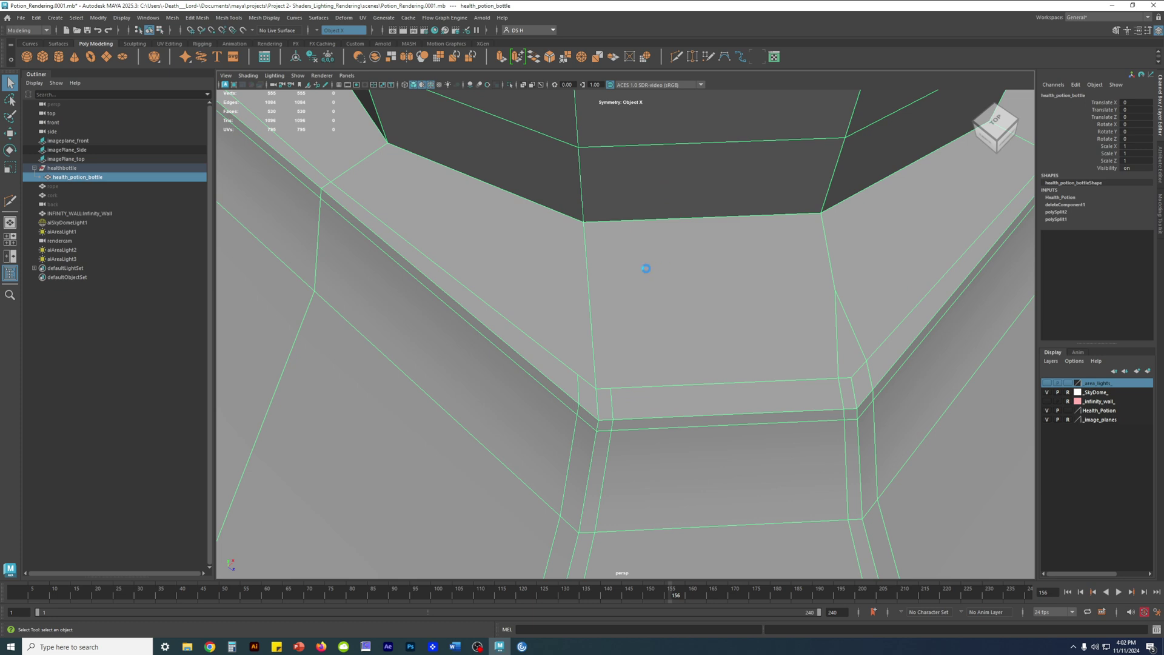
pyautogui.moveTo(695, 279)
pyautogui.keyDown('alt'); pyautogui.mouseDown(button='right')
pyautogui.moveTo(731, 300)
pyautogui.moveTo(694, 294)
pyautogui.mouseUp(button='right'); pyautogui.keyUp('alt')
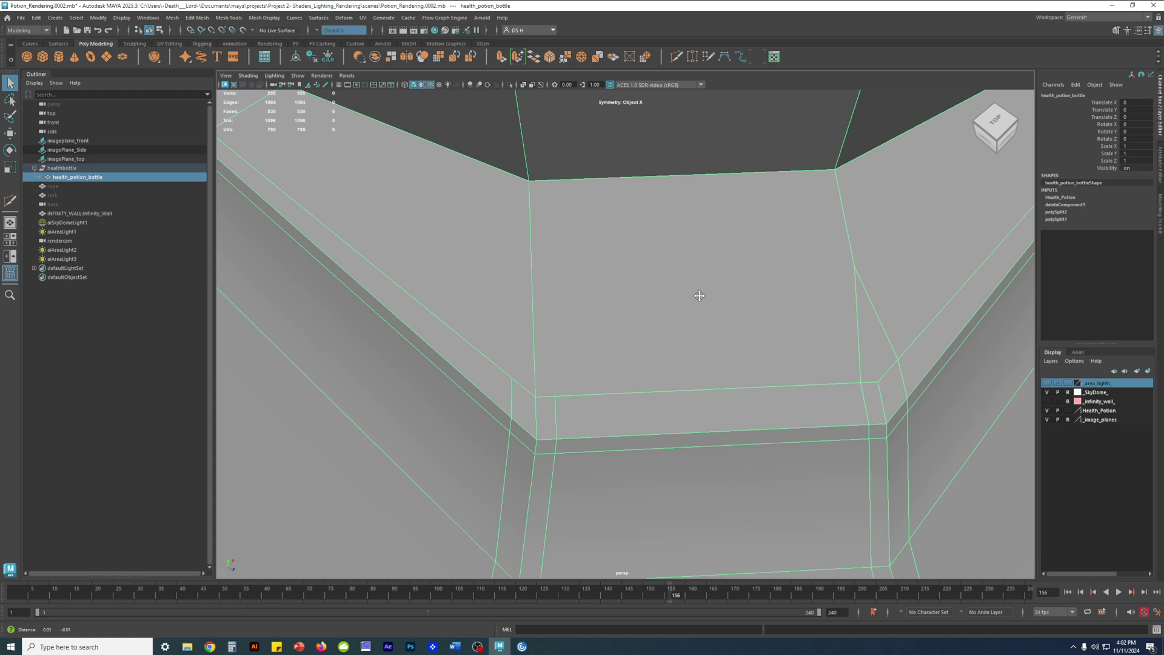
pyautogui.keyDown('alt'); pyautogui.moveTo(693, 294); pyautogui.dragTo(680, 291, button='middle'); pyautogui.keyUp('alt')
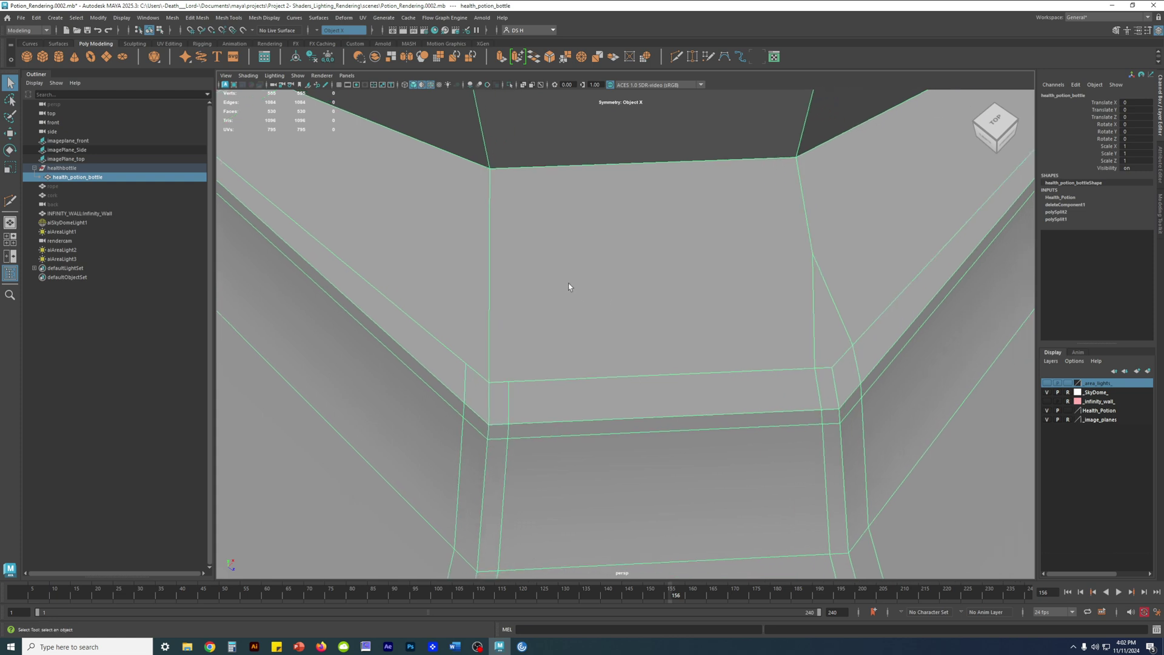